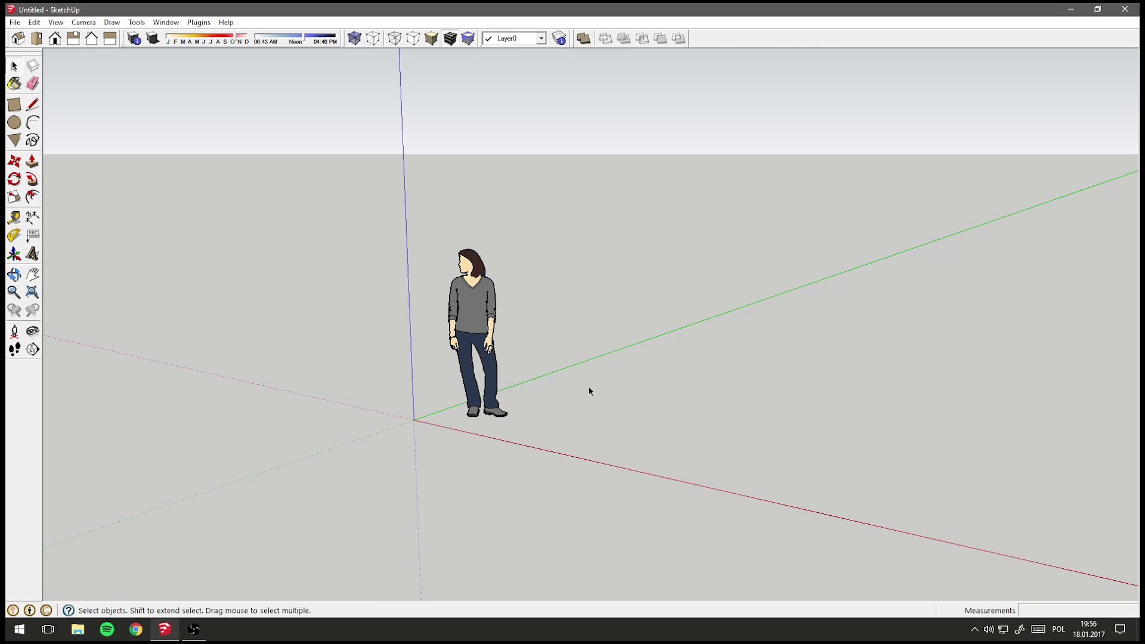
Orbit the camera downward to see the ground plane around the origin and figure
{"action": "mouse_move", "coordinate": [735, 228]}
{"action": "middle_mouse_down"}
{"action": "mouse_move", "coordinate": [659, 322]}
{"action": "mouse_move", "coordinate": [662, 389]}
{"action": "middle_mouse_up"}
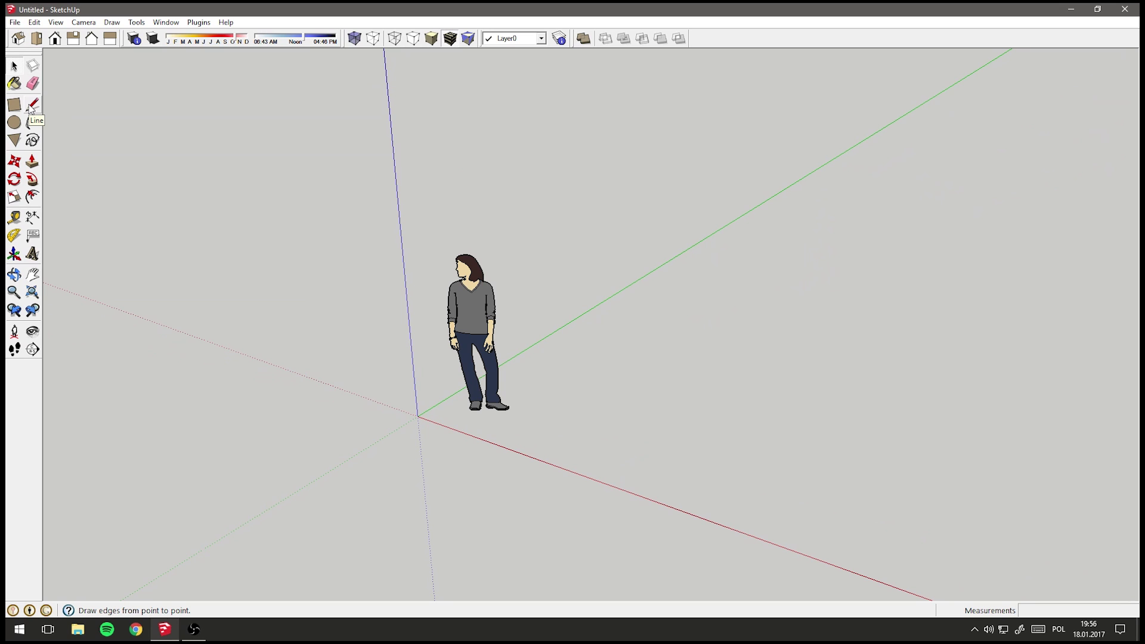
Start the floor outline with 420 cm, 155 cm and 200 cm edges
{"action": "scroll", "coordinate": [734, 345], "scroll_direction": "down", "scroll_amount": 2}
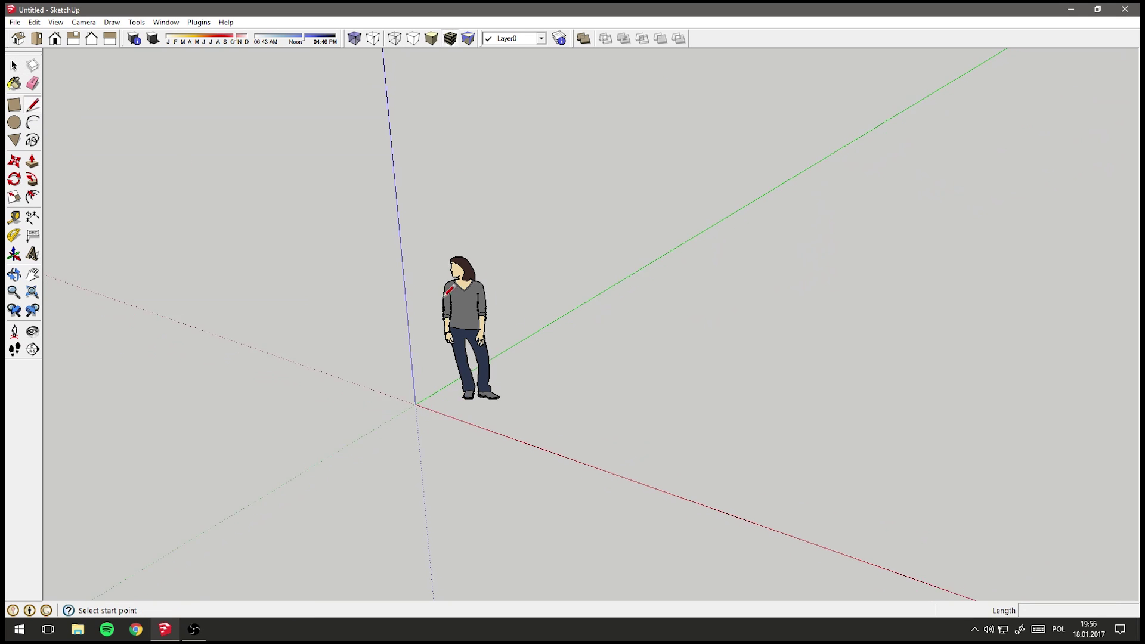
{"action": "scroll", "coordinate": [734, 344], "scroll_direction": "down", "scroll_amount": 2}
{"action": "middle_click_drag", "start_coordinate": [841, 266], "coordinate": [403, 335], "text": "shift"}
{"action": "middle_click_drag", "start_coordinate": [463, 307], "coordinate": [567, 352]}
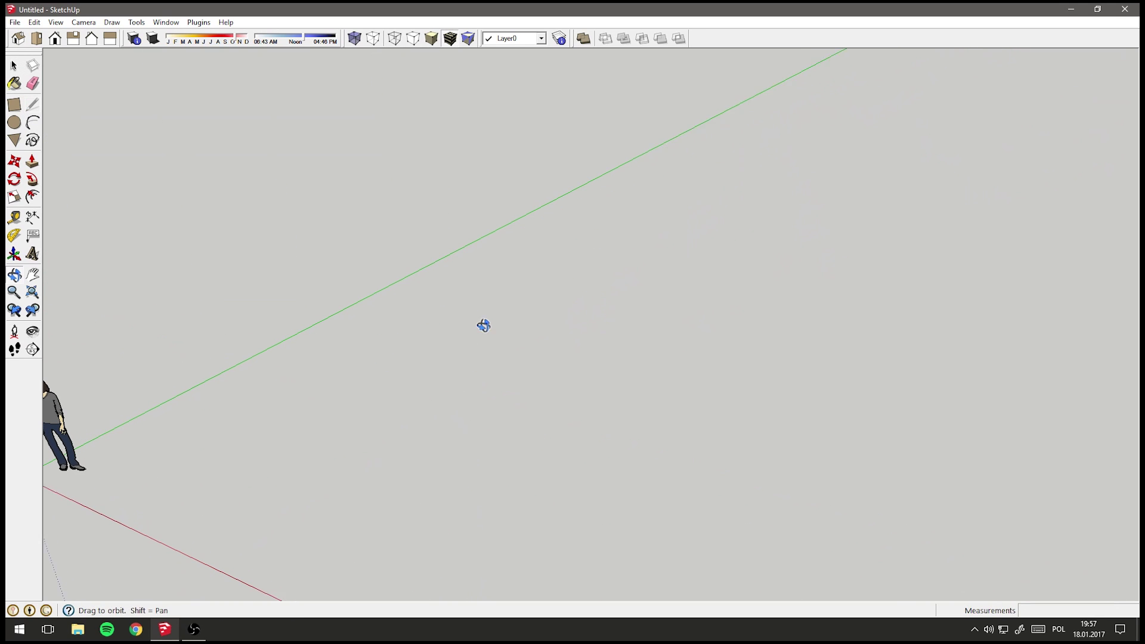
{"action": "left_click", "coordinate": [665, 398]}
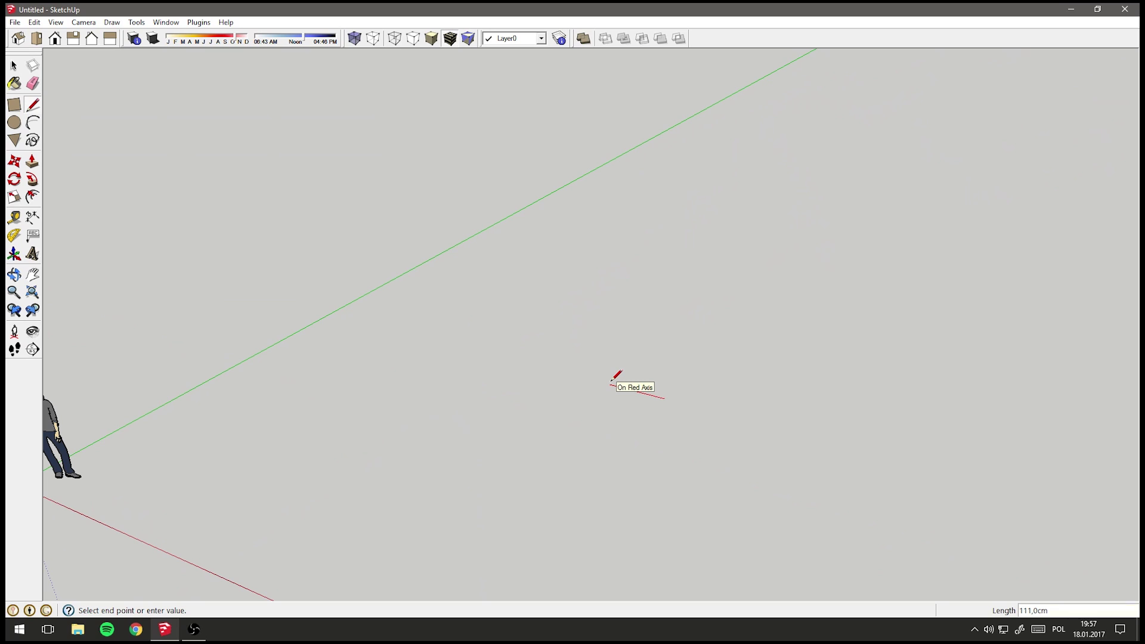
{"action": "key", "text": "Return"}
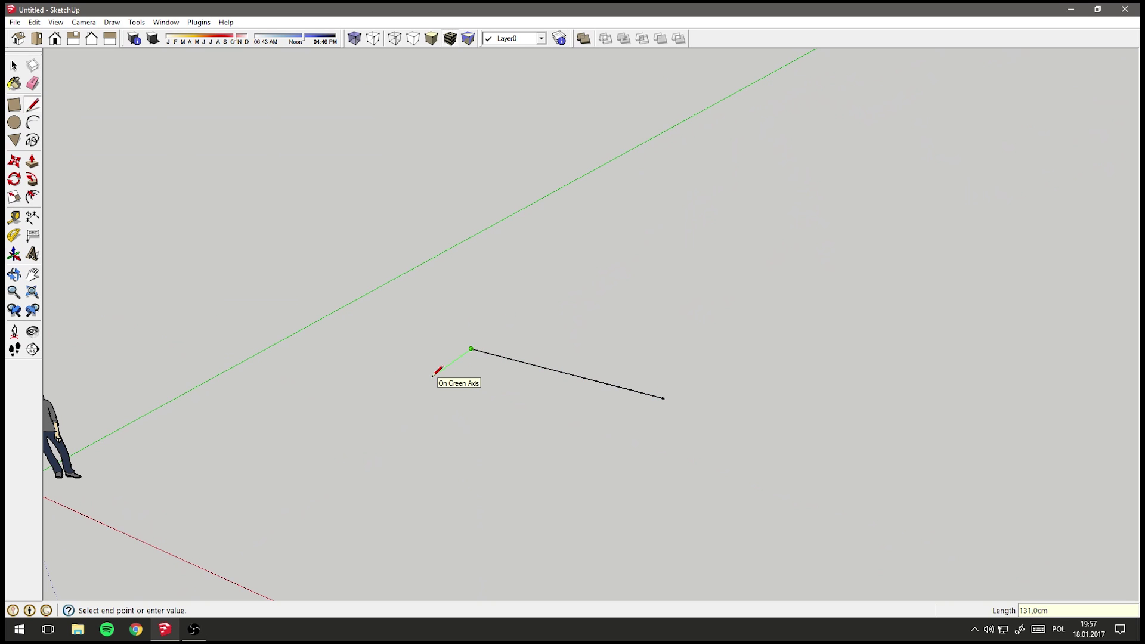
{"action": "key", "text": "Return"}
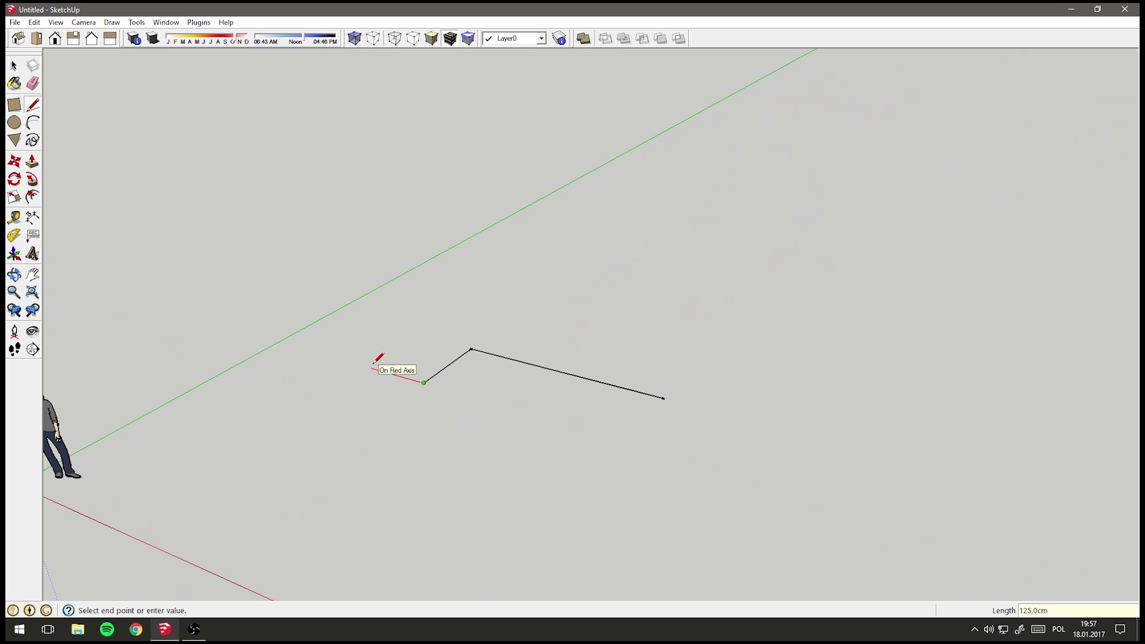
{"action": "key", "text": "Return"}
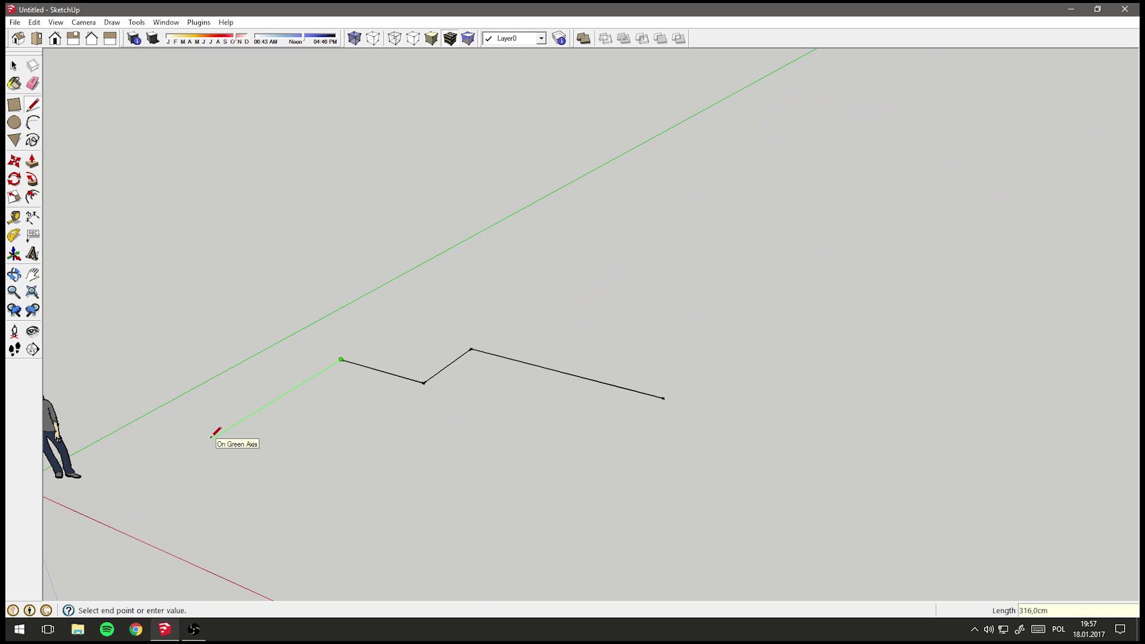
Add the 600 cm edge, then close the outline along the red axis into a floor face
{"action": "type", "text": "00"}
{"action": "key", "text": "Return"}
{"action": "mouse_move", "coordinate": [213, 436]}
{"action": "middle_mouse_down"}
{"action": "mouse_move", "coordinate": [217, 471]}
{"action": "mouse_move", "coordinate": [278, 435]}
{"action": "middle_mouse_up"}
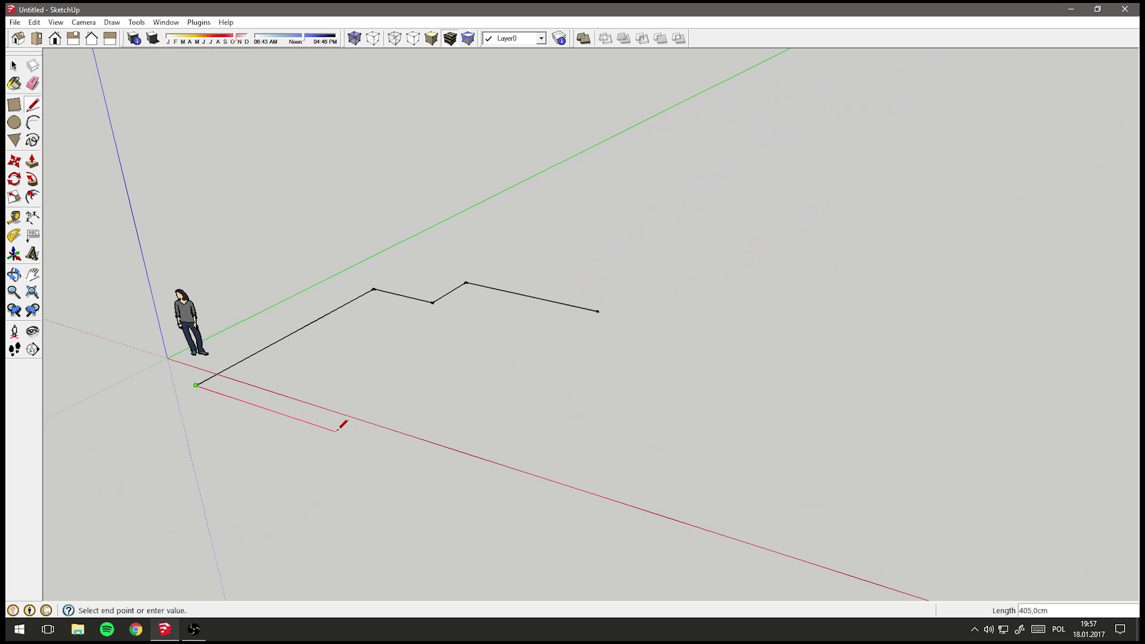
{"action": "key", "text": "shift"}
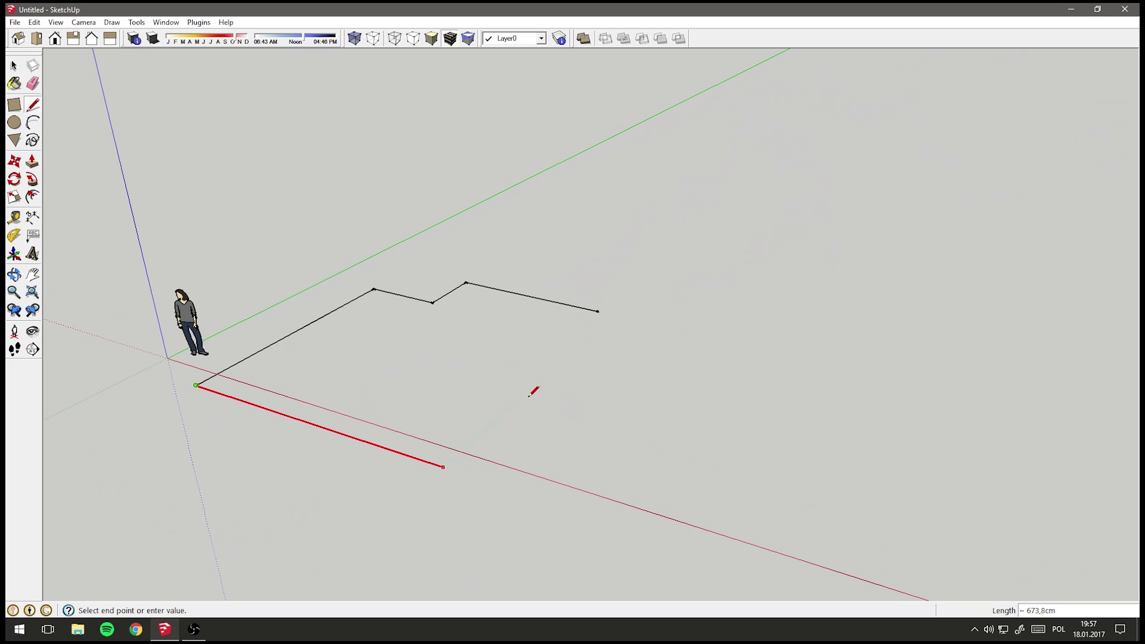
{"action": "left_click", "coordinate": [598, 311]}
{"action": "left_click", "coordinate": [599, 311]}
{"action": "middle_click_drag", "start_coordinate": [598, 311], "coordinate": [470, 386]}
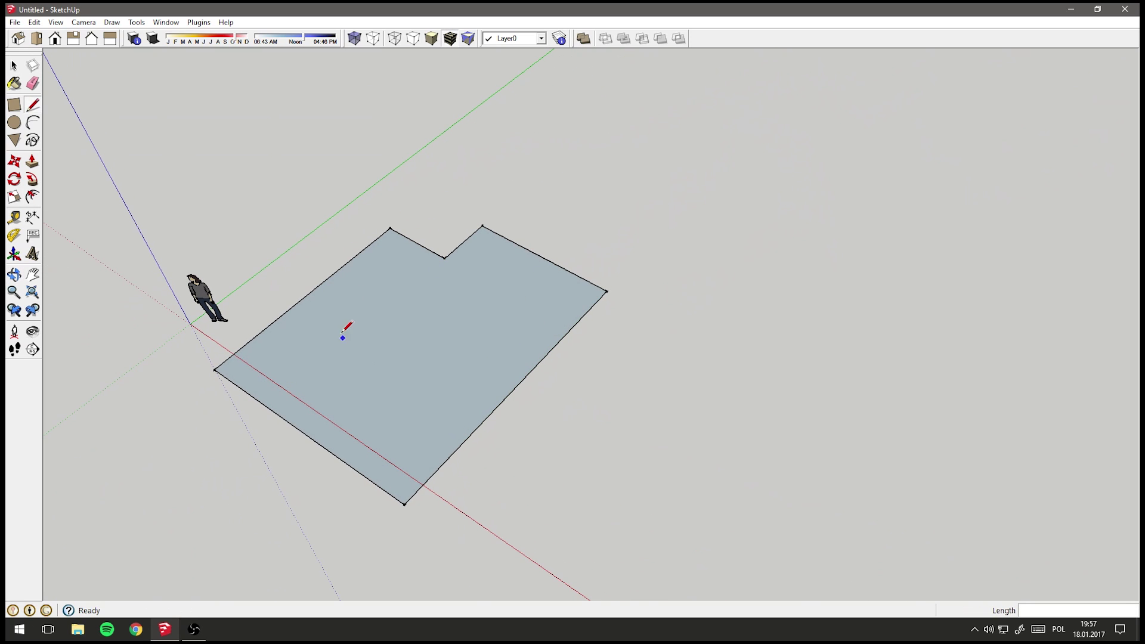
Offset the floor face's edges by 20 cm
{"action": "left_click", "coordinate": [33, 197]}
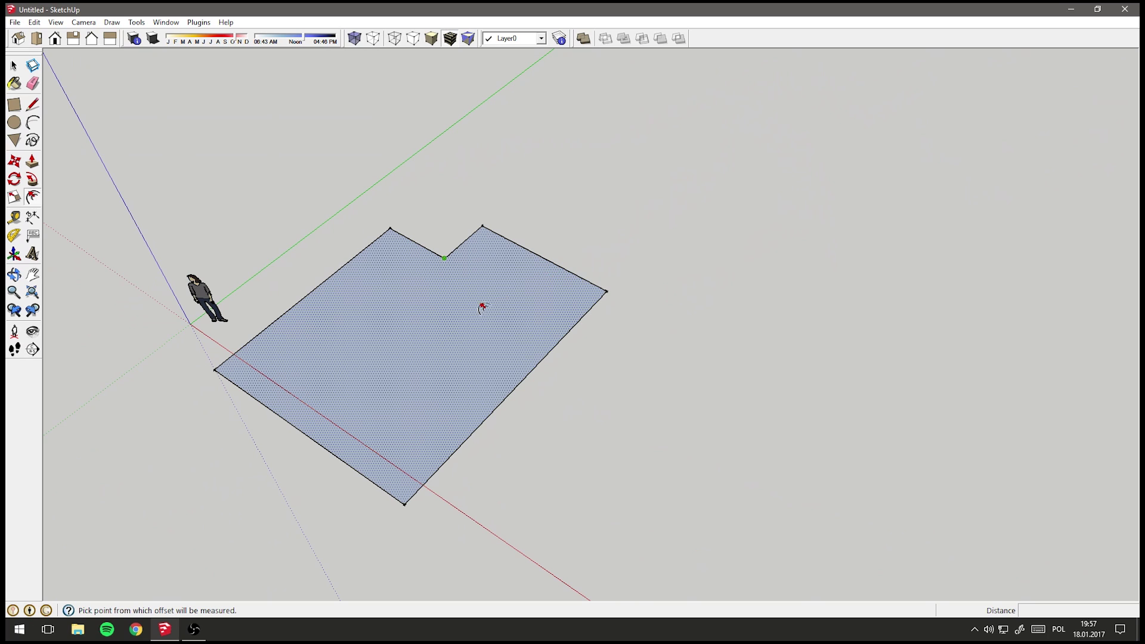
{"action": "left_click", "coordinate": [540, 256]}
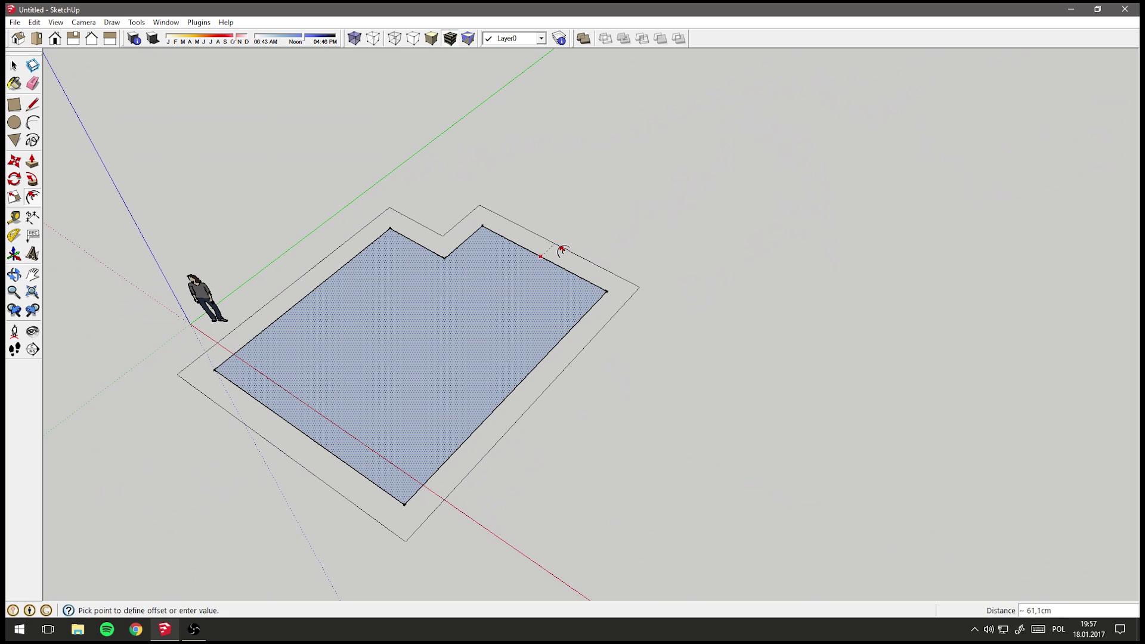
{"action": "key", "text": "Return"}
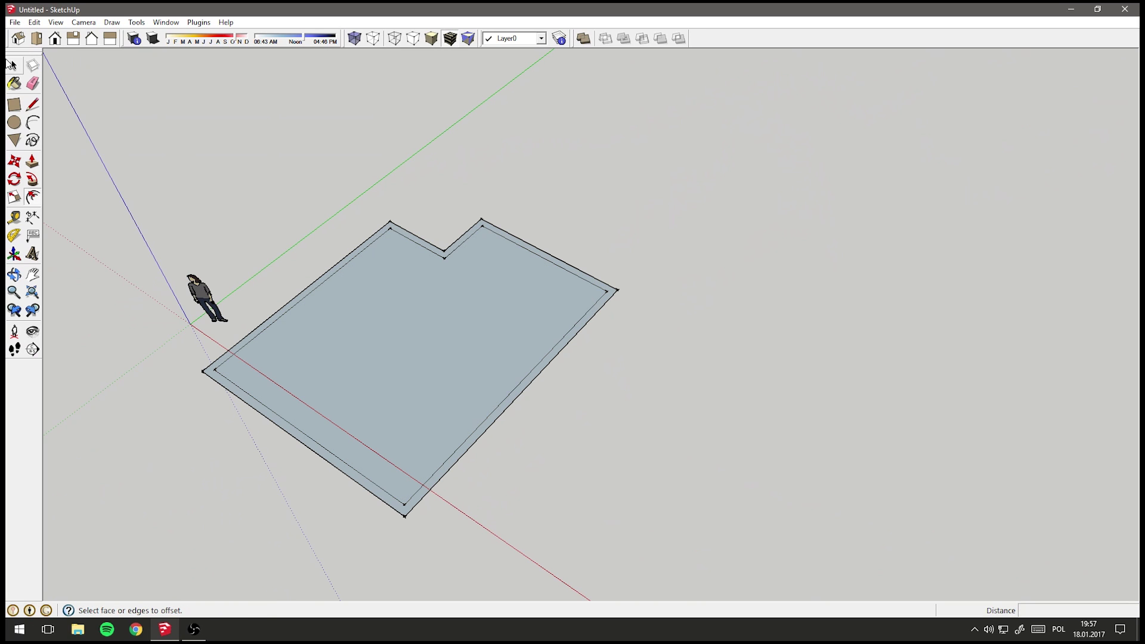
Delete the inner face, leaving only the 20 cm border strip
{"action": "left_click", "coordinate": [15, 66]}
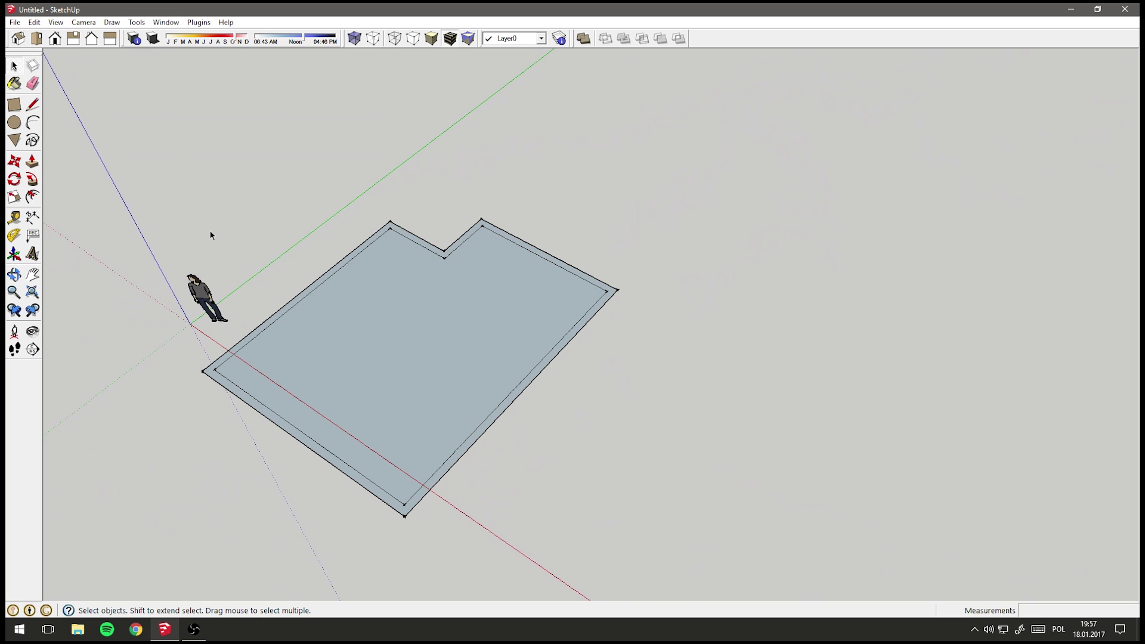
{"action": "left_click", "coordinate": [498, 324]}
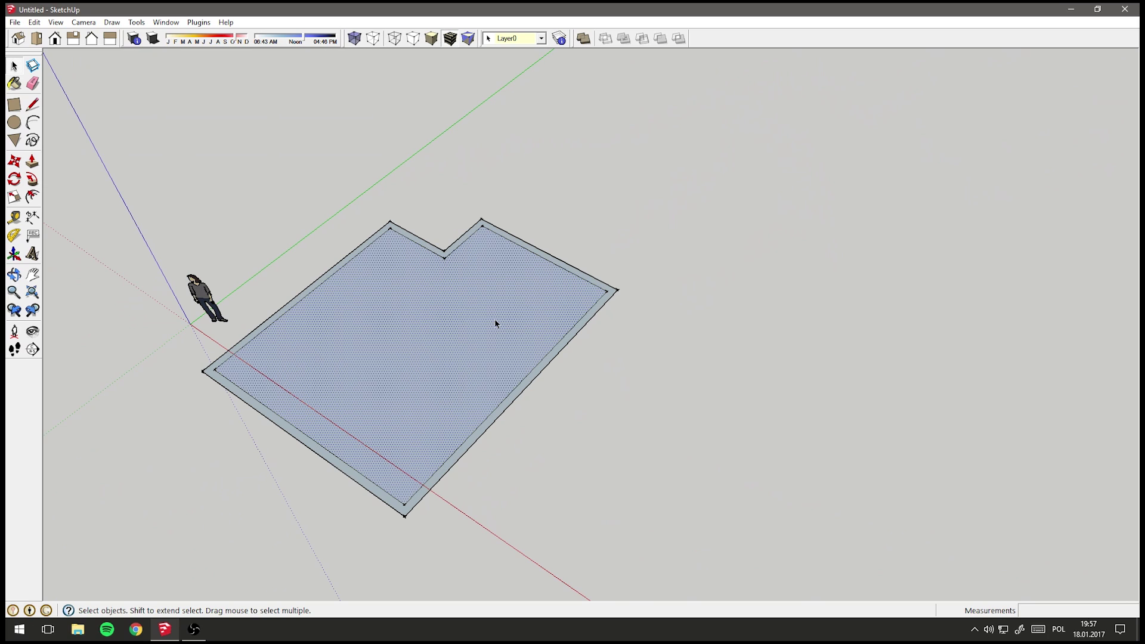
{"action": "key", "text": "Delete"}
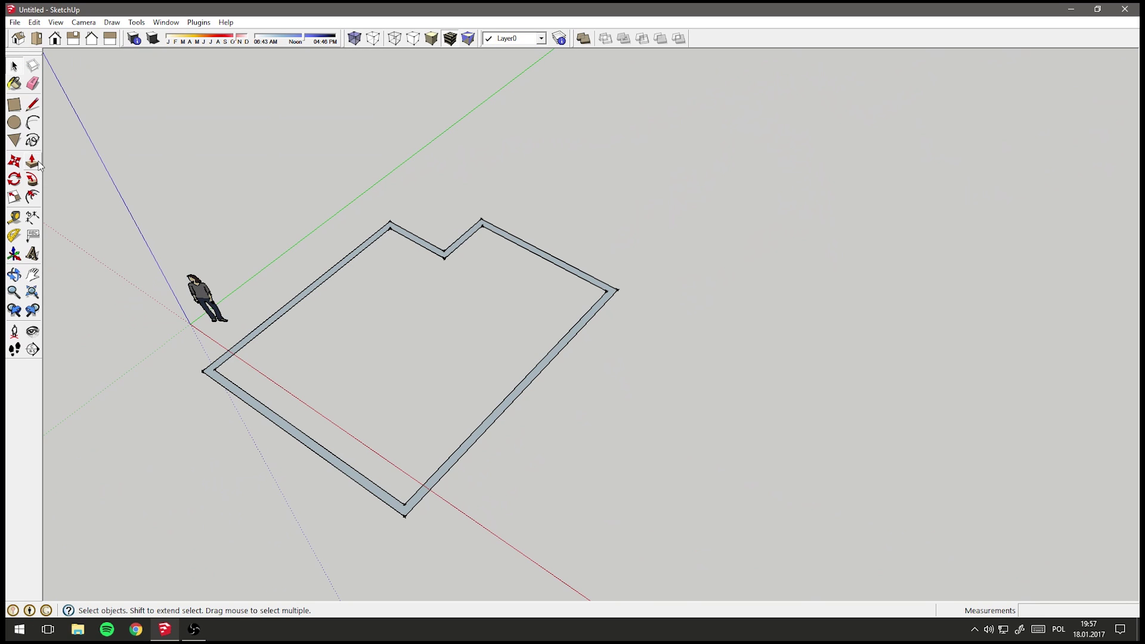
Push/Pull the border strip up 300 cm into walls and select all the wall geometry
{"action": "left_click", "coordinate": [37, 163]}
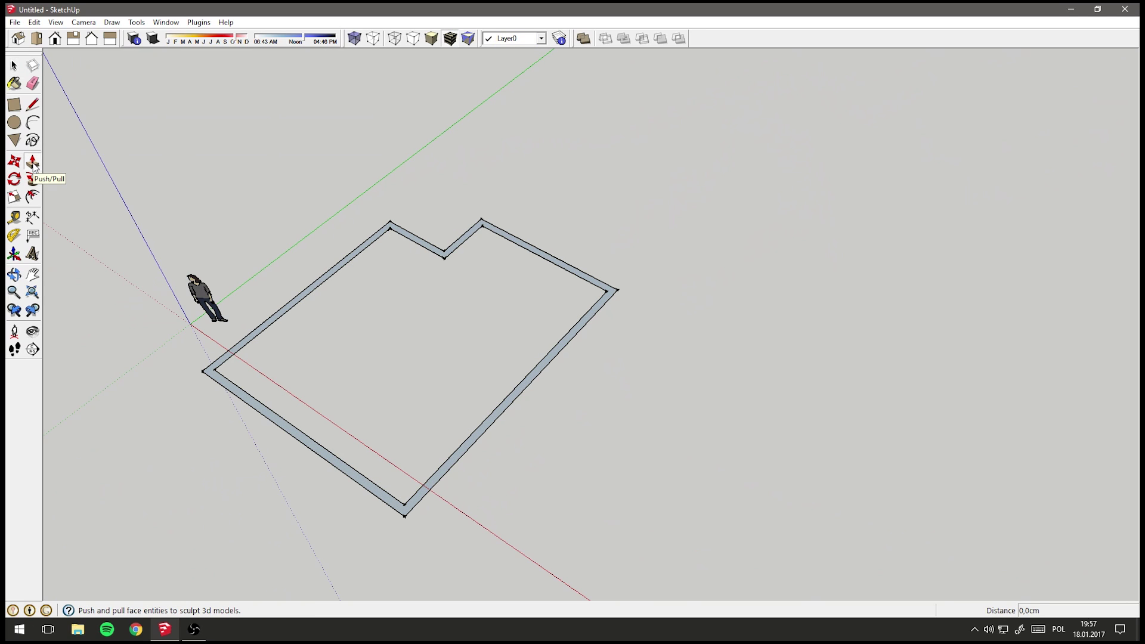
{"action": "mouse_move", "coordinate": [526, 250]}
{"action": "left_mouse_down"}
{"action": "mouse_move", "coordinate": [504, 128]}
{"action": "mouse_move", "coordinate": [515, 142]}
{"action": "left_mouse_up"}
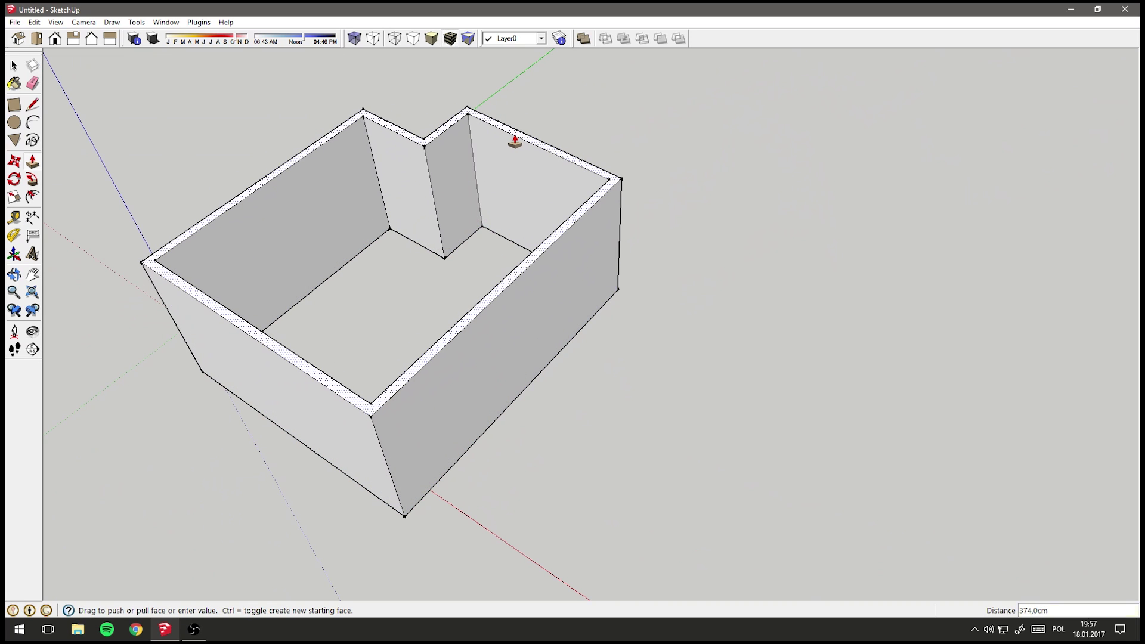
{"action": "type", "text": "300"}
{"action": "key", "text": "Return"}
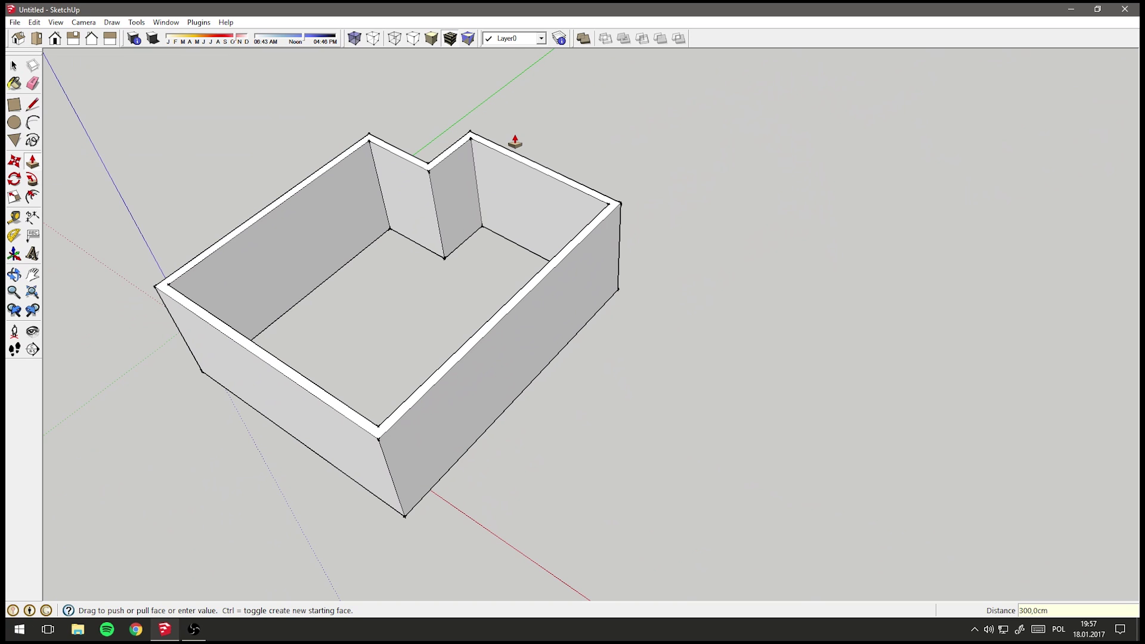
{"action": "left_click", "coordinate": [14, 65]}
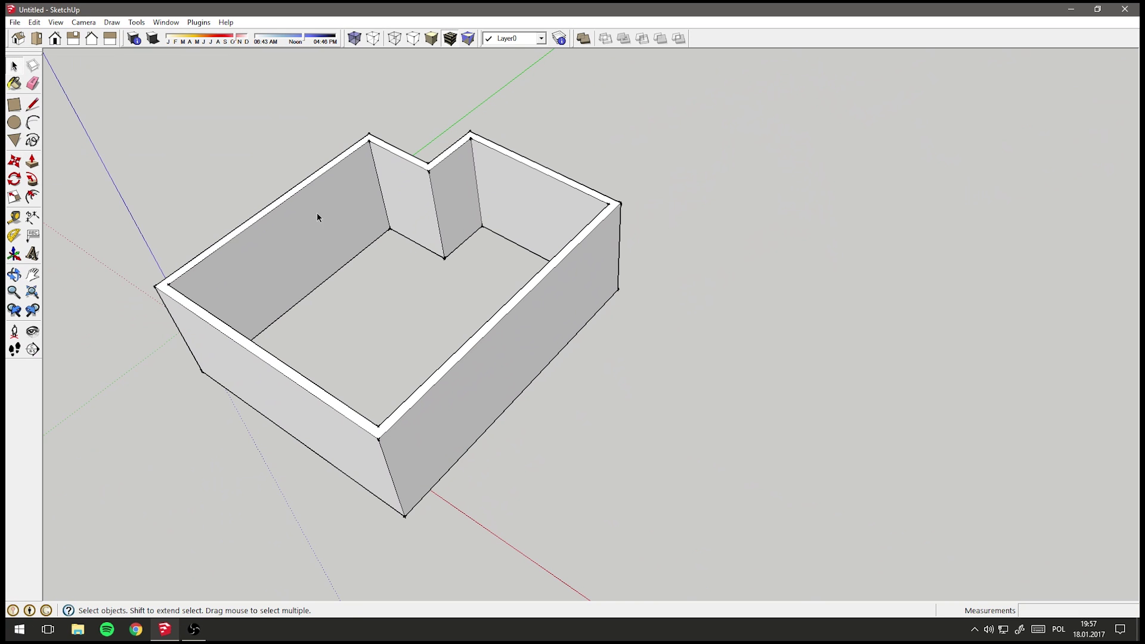
{"action": "triple_click", "coordinate": [353, 216]}
Make the selected walls into one group forming the room shell
{"action": "middle_click_drag", "start_coordinate": [374, 315], "coordinate": [335, 332]}
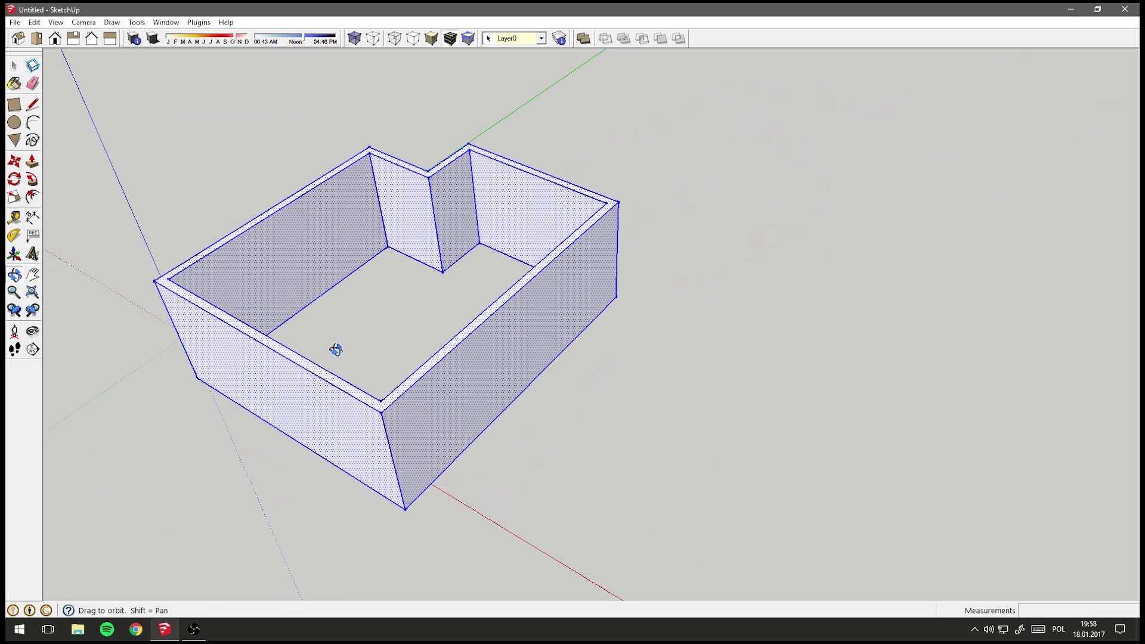
{"action": "right_click", "coordinate": [337, 235]}
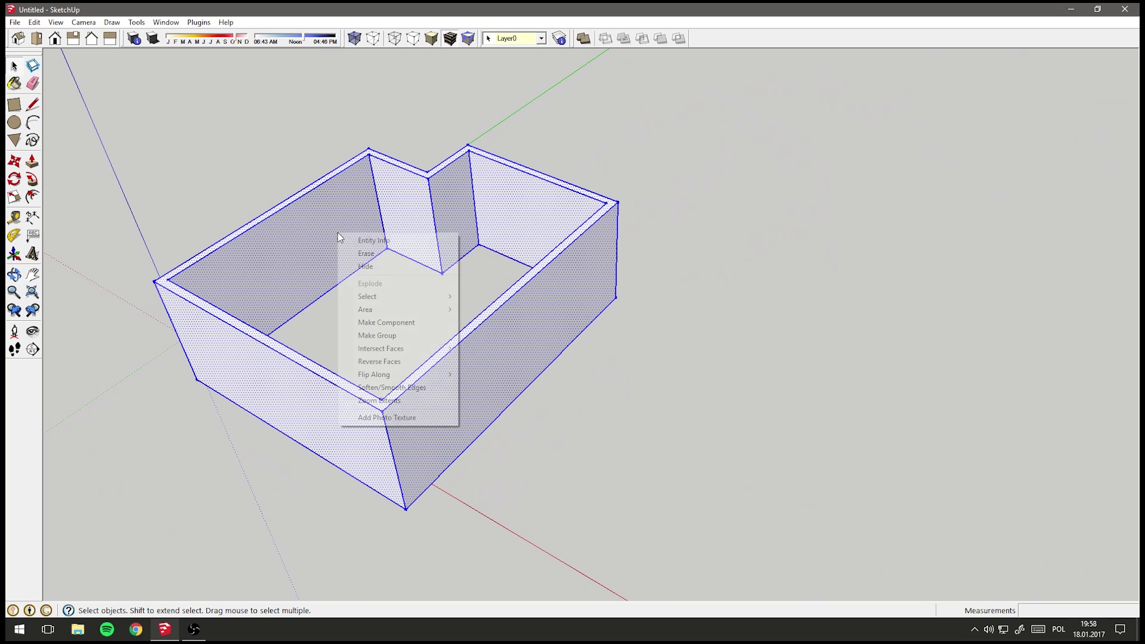
{"action": "left_click", "coordinate": [394, 337]}
{"action": "mouse_move", "coordinate": [404, 281]}
{"action": "middle_mouse_down"}
{"action": "mouse_move", "coordinate": [843, 197]}
{"action": "mouse_move", "coordinate": [916, 171]}
{"action": "mouse_move", "coordinate": [435, 317]}
{"action": "mouse_move", "coordinate": [511, 299]}
{"action": "mouse_move", "coordinate": [315, 408]}
{"action": "mouse_move", "coordinate": [255, 356]}
{"action": "mouse_move", "coordinate": [317, 256]}
{"action": "mouse_move", "coordinate": [388, 241]}
{"action": "mouse_move", "coordinate": [860, 303]}
{"action": "mouse_move", "coordinate": [537, 348]}
{"action": "mouse_move", "coordinate": [404, 491]}
{"action": "mouse_move", "coordinate": [486, 410]}
{"action": "mouse_move", "coordinate": [466, 446]}
{"action": "middle_mouse_up"}
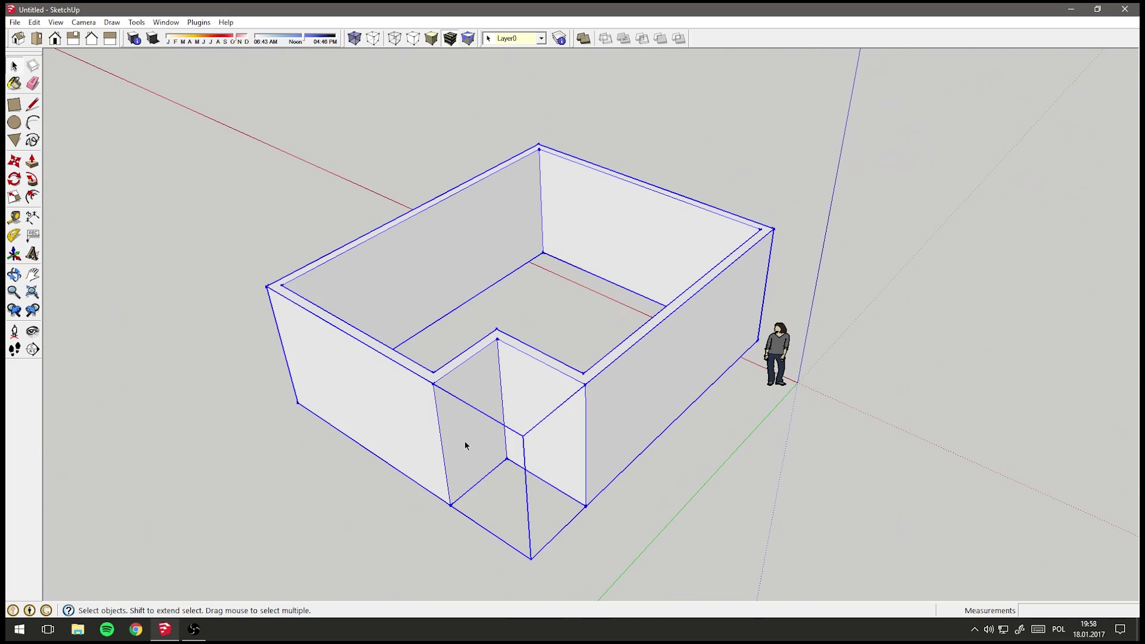
Inside the wall group, outline a 50 cm wide, 220 cm tall door on the front wall
{"action": "double_click", "coordinate": [468, 381]}
{"action": "middle_click_drag", "start_coordinate": [460, 497], "coordinate": [453, 486]}
{"action": "left_click", "coordinate": [33, 105]}
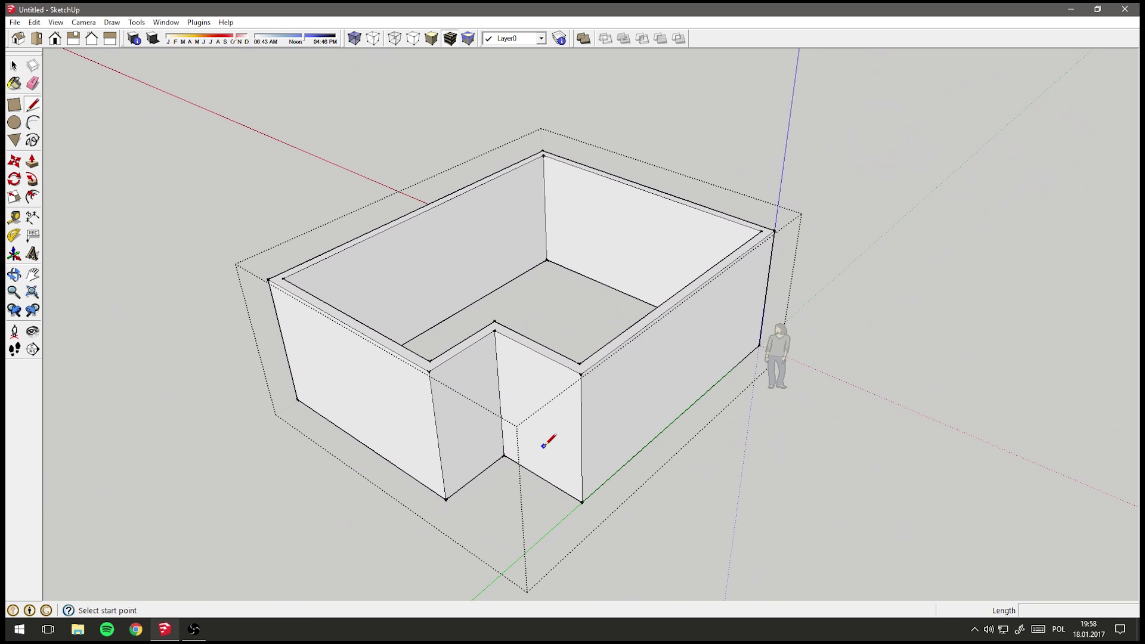
{"action": "left_click", "coordinate": [504, 455]}
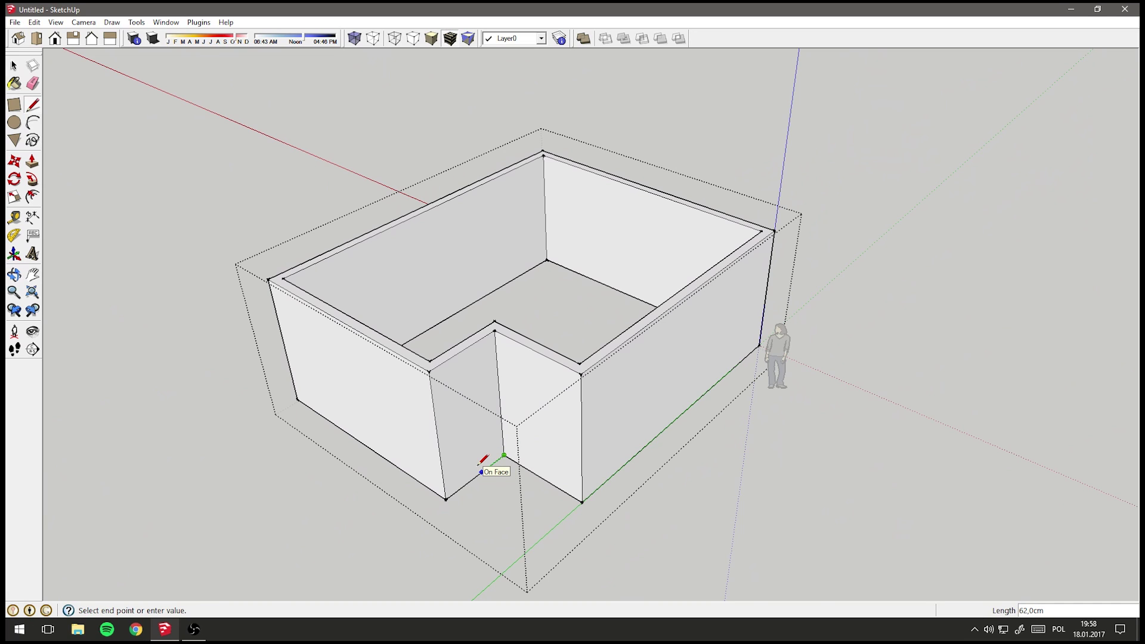
{"action": "left_click", "coordinate": [486, 470]}
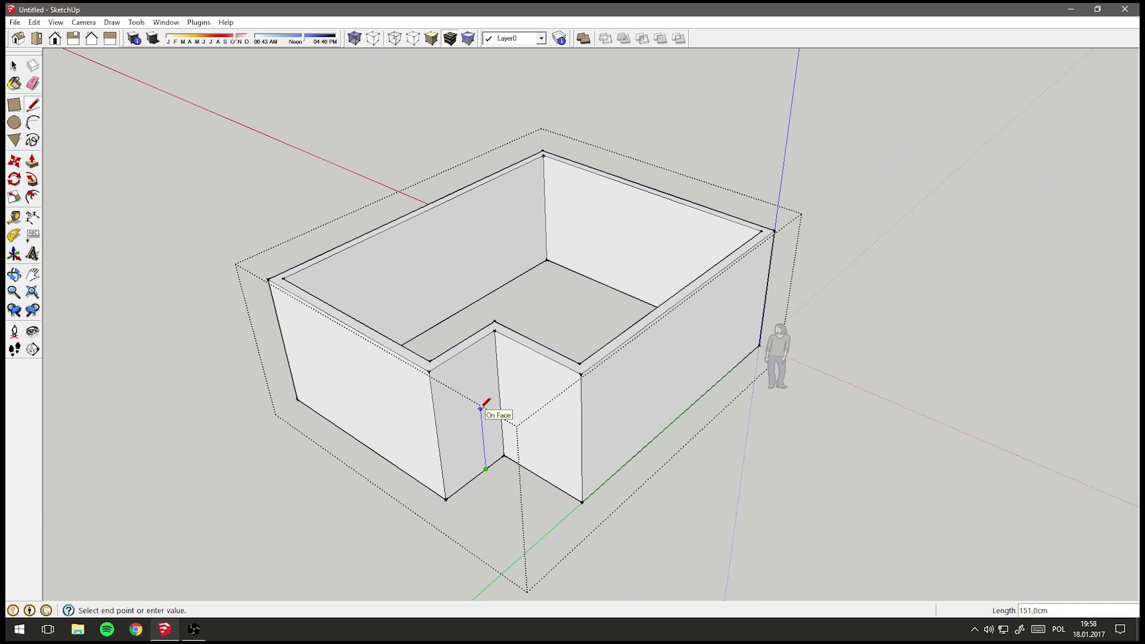
{"action": "key", "text": "Return"}
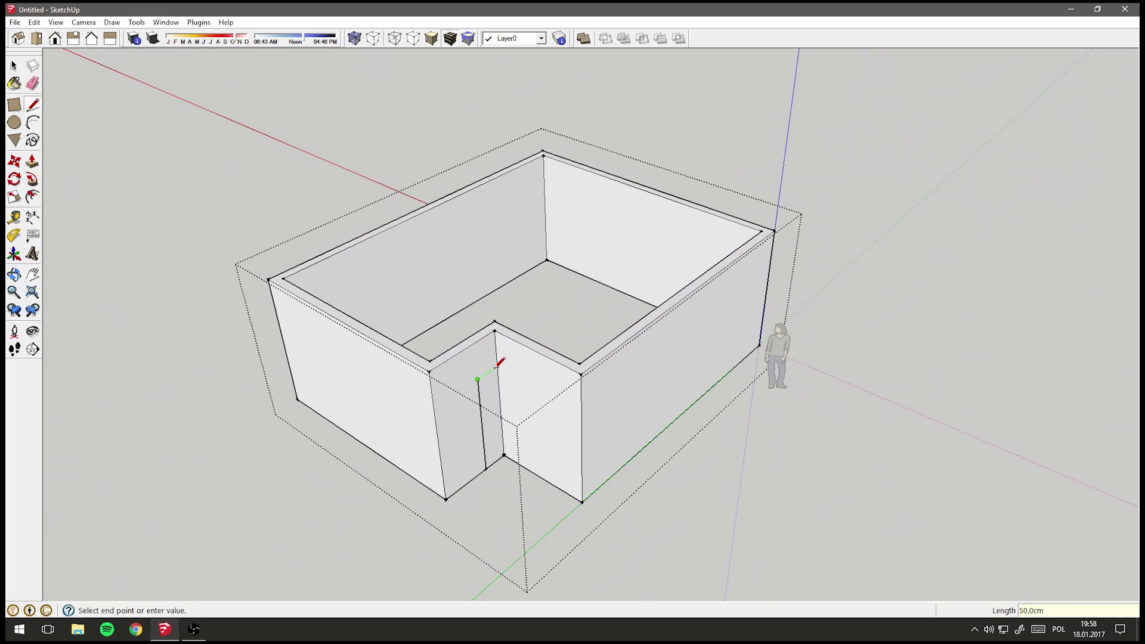
{"action": "scroll", "coordinate": [499, 365], "scroll_direction": "up", "scroll_amount": 2}
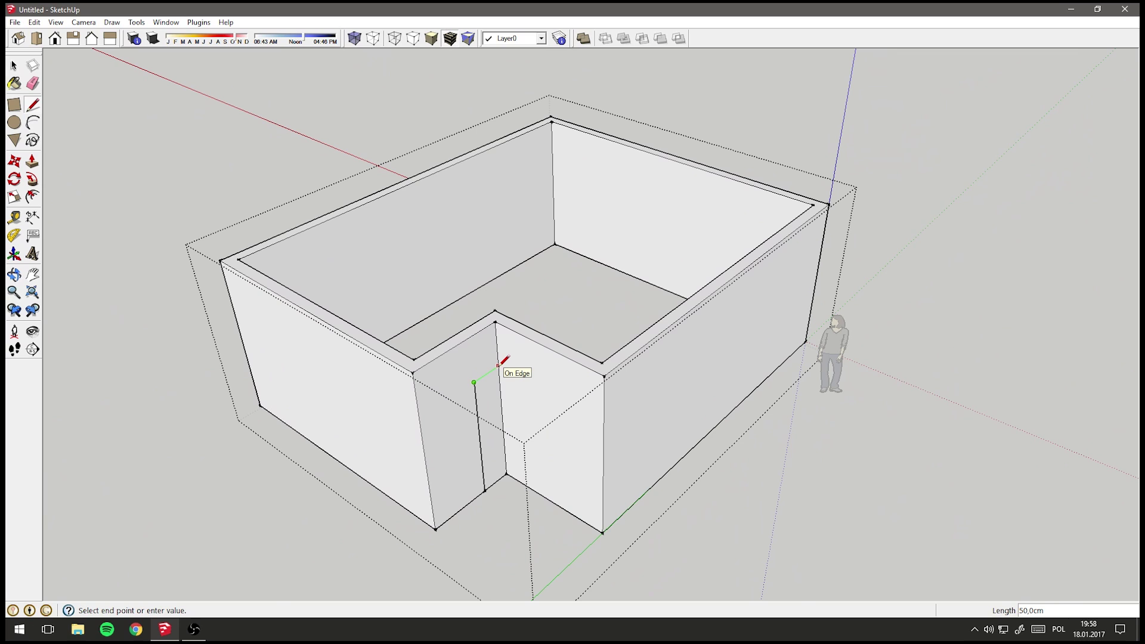
{"action": "left_click", "coordinate": [499, 365]}
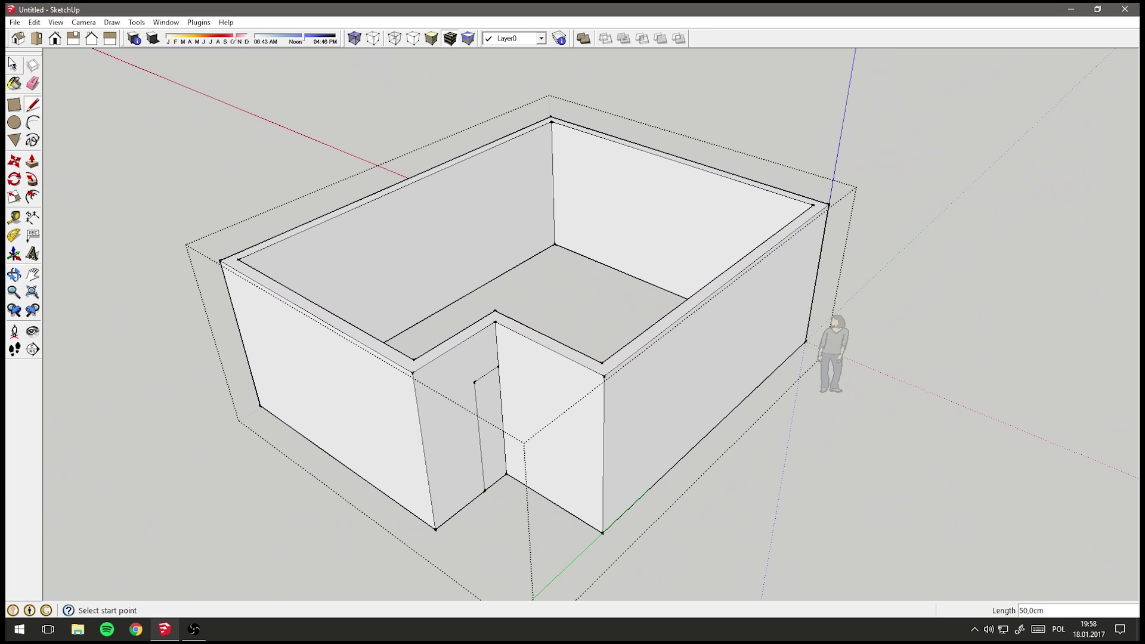
{"action": "mouse_move", "coordinate": [446, 349]}
{"action": "middle_mouse_down"}
{"action": "mouse_move", "coordinate": [422, 379]}
{"action": "mouse_move", "coordinate": [510, 418]}
{"action": "middle_mouse_up"}
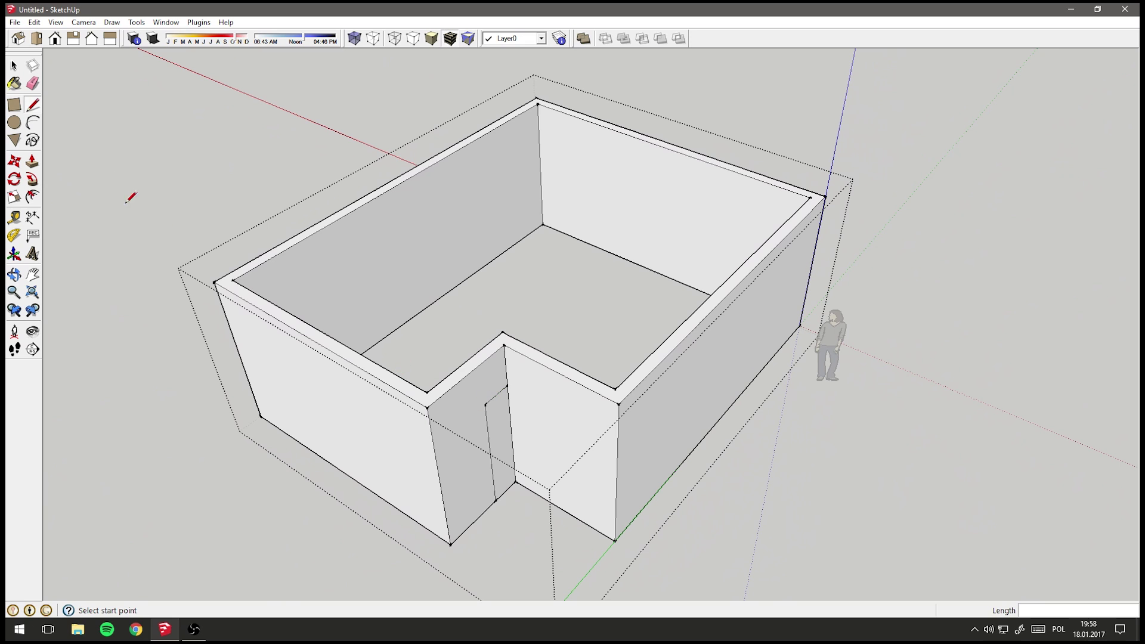
{"action": "mouse_move", "coordinate": [495, 322]}
{"action": "middle_mouse_down"}
{"action": "mouse_move", "coordinate": [512, 324]}
{"action": "mouse_move", "coordinate": [343, 295]}
{"action": "middle_mouse_up"}
{"action": "left_click", "coordinate": [14, 67]}
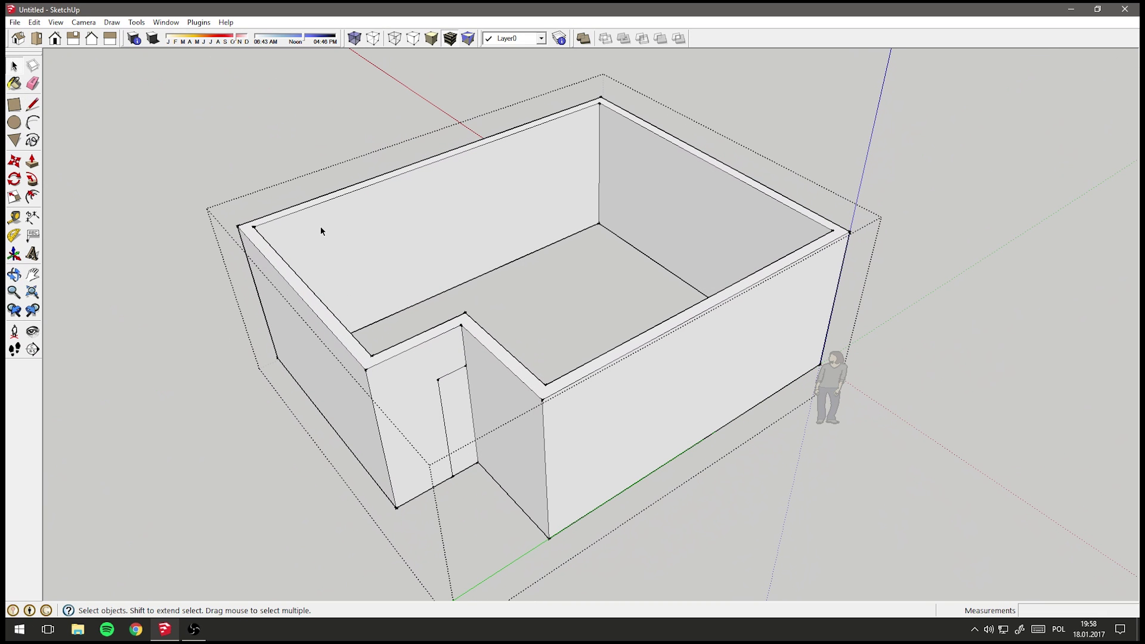
Copy the door face from the front wall onto the back wall
{"action": "left_click", "coordinate": [456, 410]}
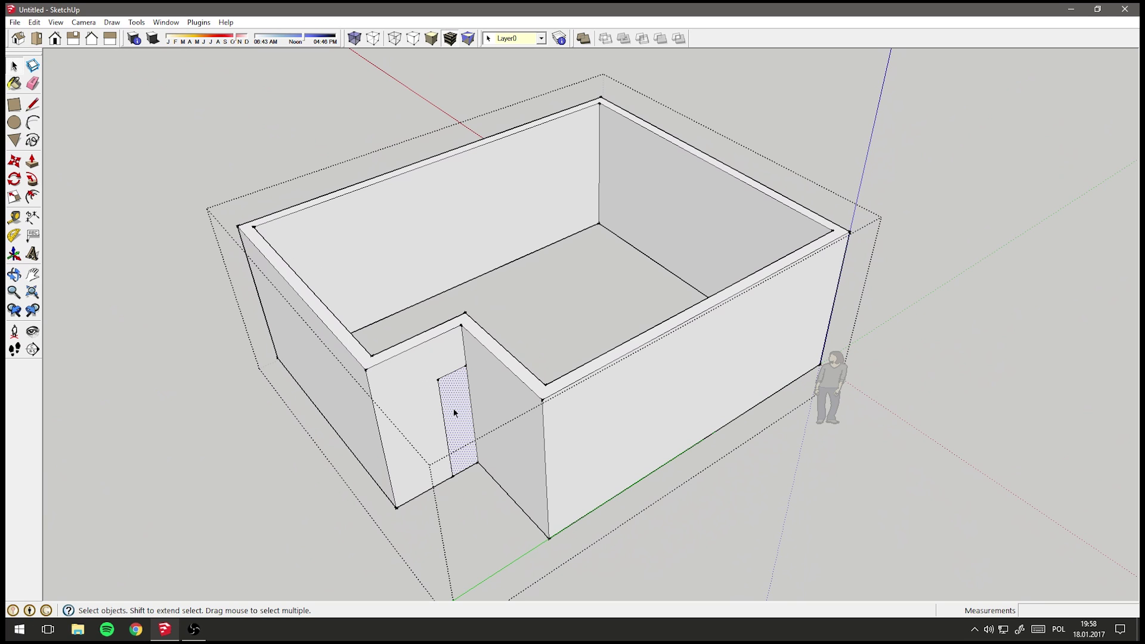
{"action": "left_click", "coordinate": [15, 161]}
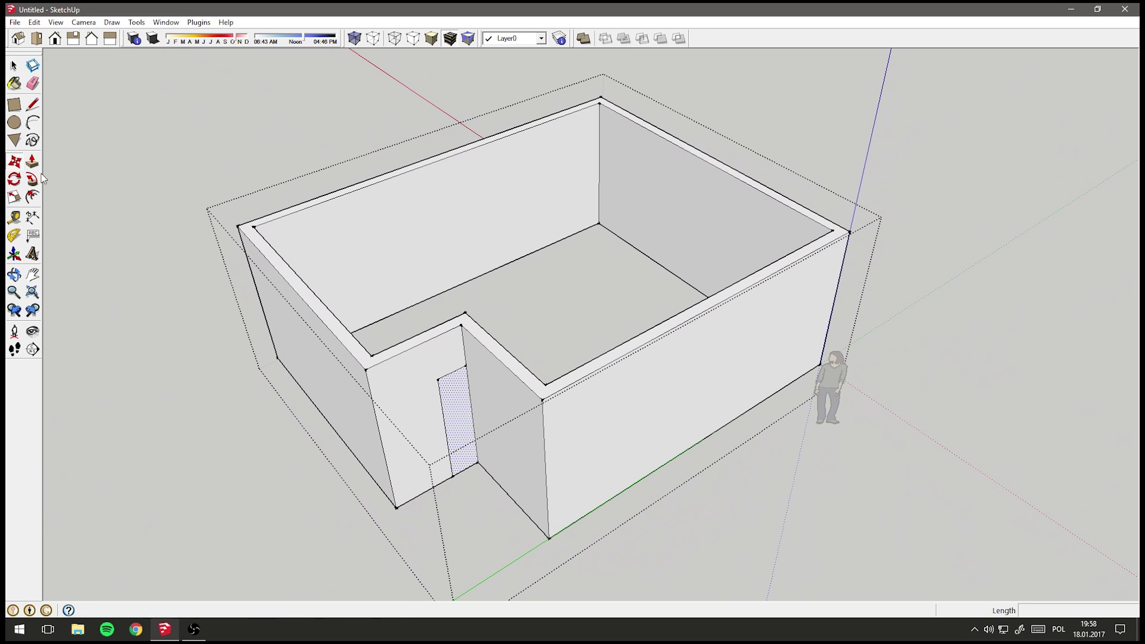
{"action": "left_click", "coordinate": [477, 463]}
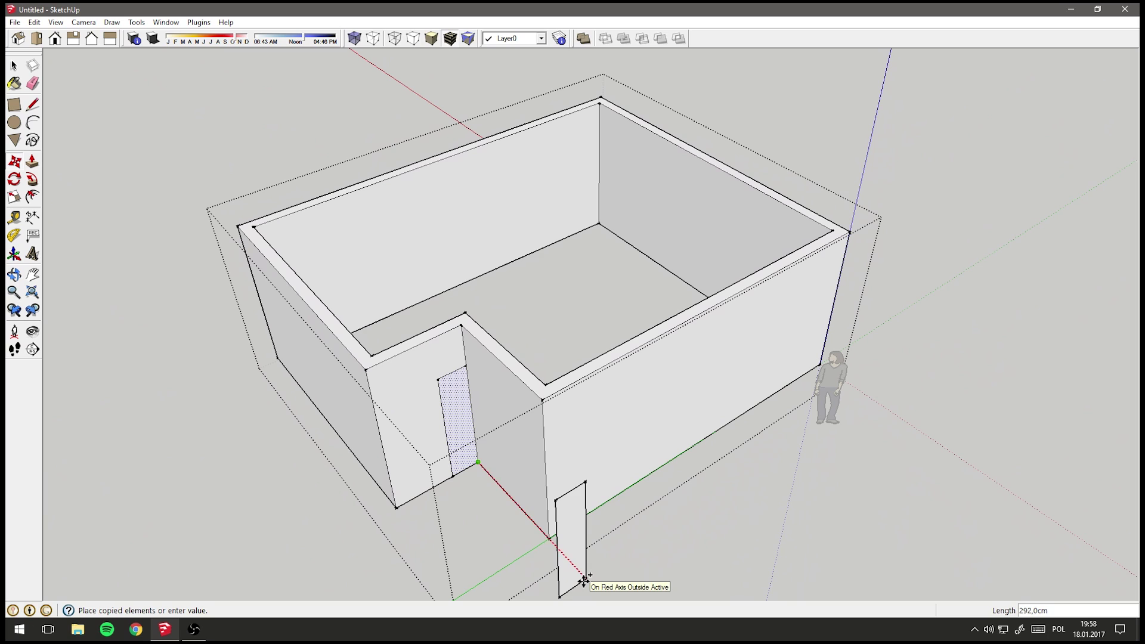
{"action": "left_click", "coordinate": [378, 239]}
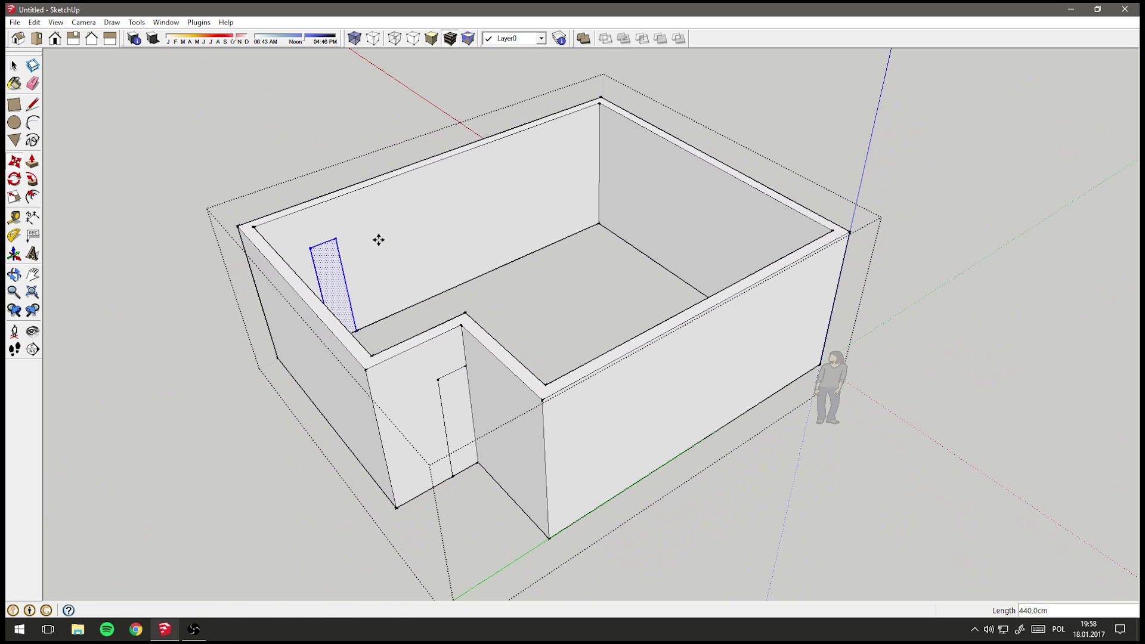
Push both door faces 20 cm through their walls to open the doorways
{"action": "left_click", "coordinate": [34, 165]}
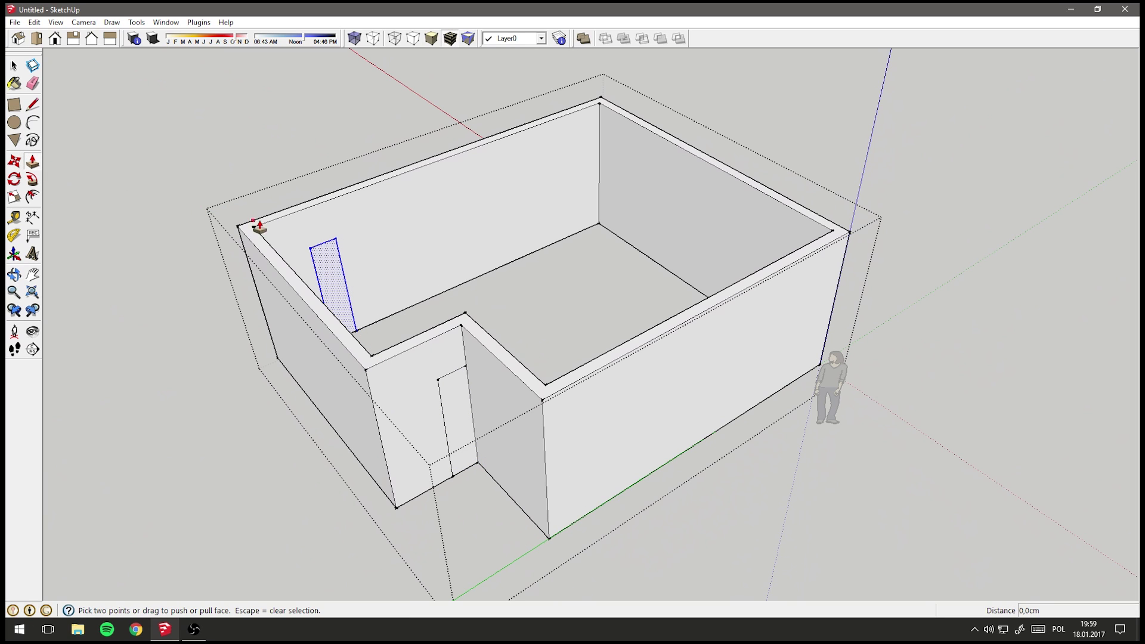
{"action": "left_click", "coordinate": [327, 267]}
{"action": "left_click", "coordinate": [323, 261]}
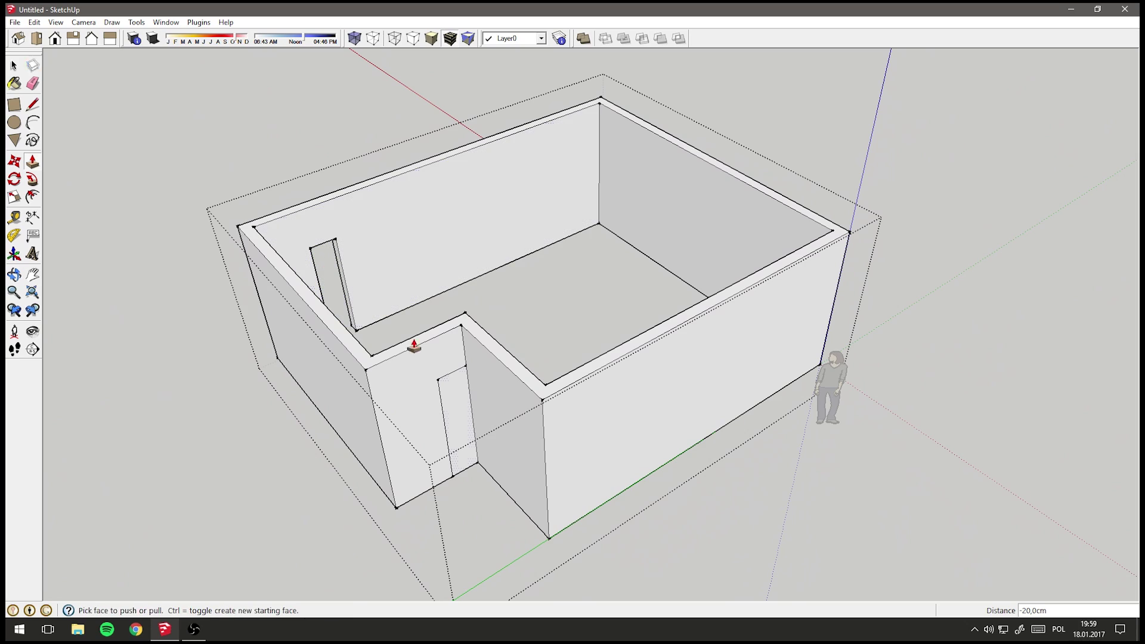
{"action": "left_click", "coordinate": [448, 389]}
{"action": "left_click", "coordinate": [448, 389]}
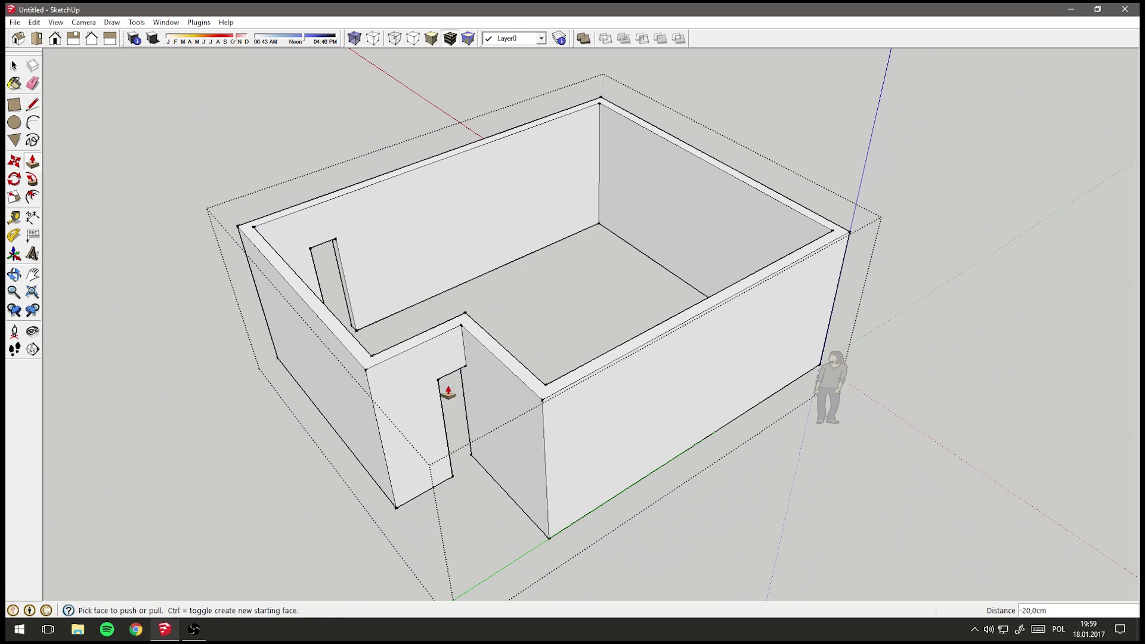
{"action": "mouse_move", "coordinate": [382, 226]}
{"action": "middle_mouse_down"}
{"action": "mouse_move", "coordinate": [496, 266]}
{"action": "mouse_move", "coordinate": [417, 284]}
{"action": "mouse_move", "coordinate": [567, 325]}
{"action": "mouse_move", "coordinate": [453, 333]}
{"action": "mouse_move", "coordinate": [897, 316]}
{"action": "middle_mouse_up"}
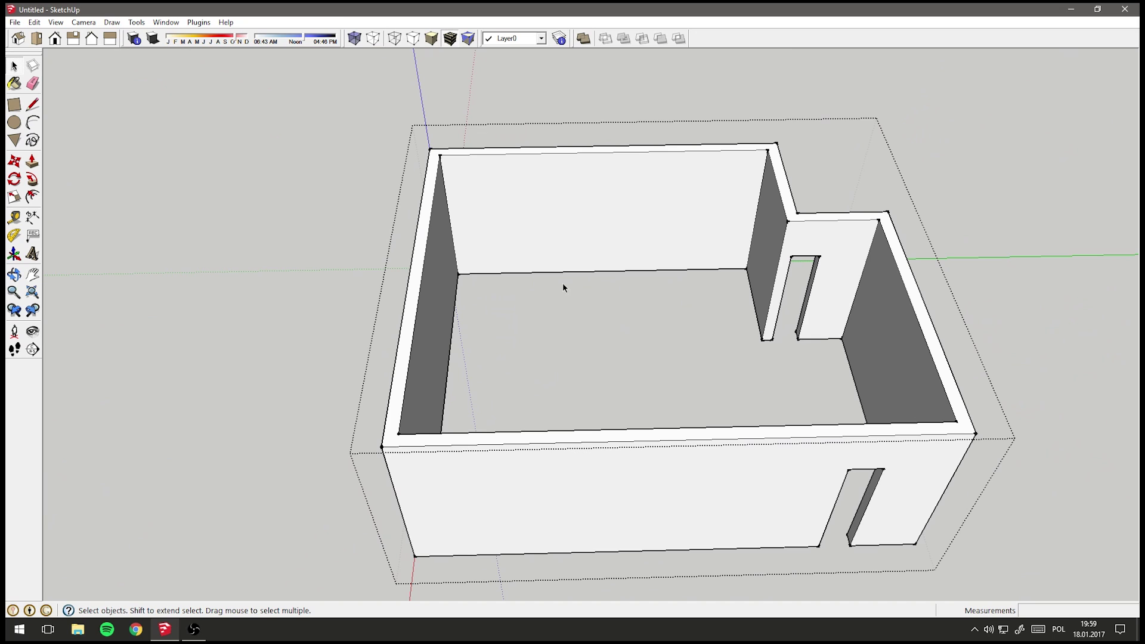
Outline a 220 × 220 cm opening on the back wall, 100 cm from its corner
{"action": "mouse_move", "coordinate": [563, 283]}
{"action": "middle_mouse_down"}
{"action": "mouse_move", "coordinate": [460, 293]}
{"action": "mouse_move", "coordinate": [363, 241]}
{"action": "middle_mouse_up"}
{"action": "left_click", "coordinate": [33, 104]}
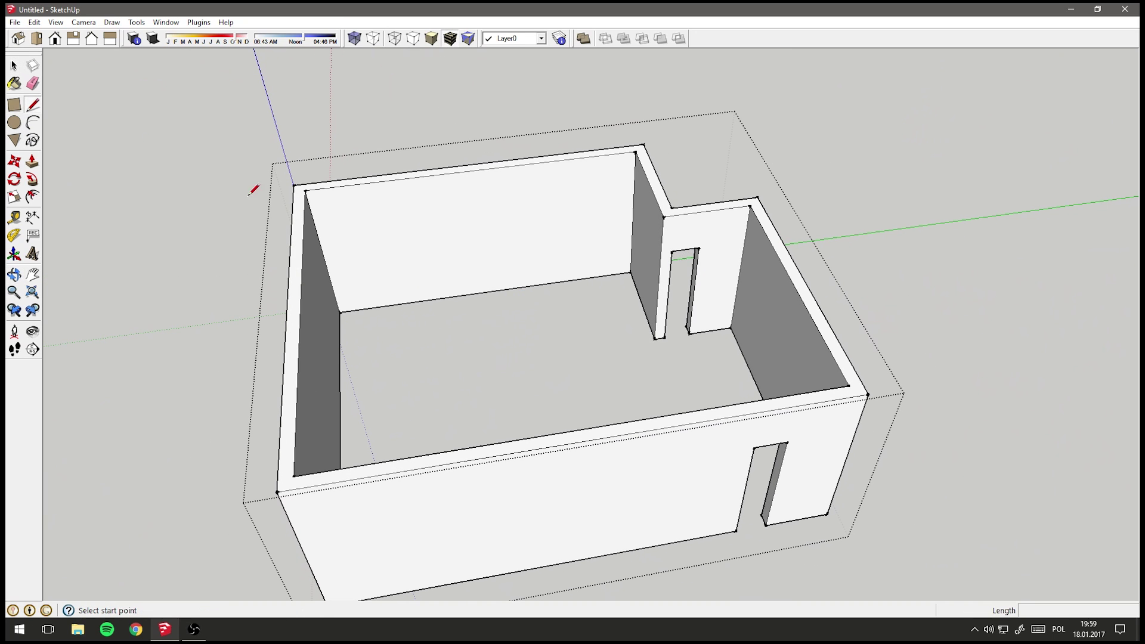
{"action": "middle_click_drag", "start_coordinate": [253, 184], "coordinate": [609, 313]}
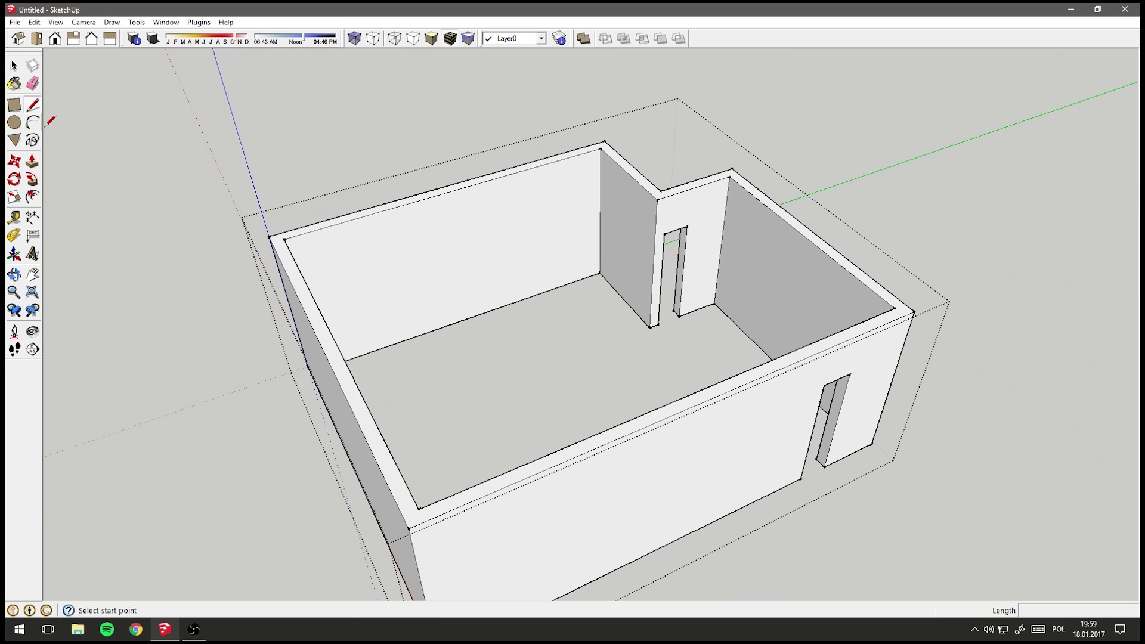
{"action": "left_click", "coordinate": [600, 273]}
{"action": "type", "text": "1"}
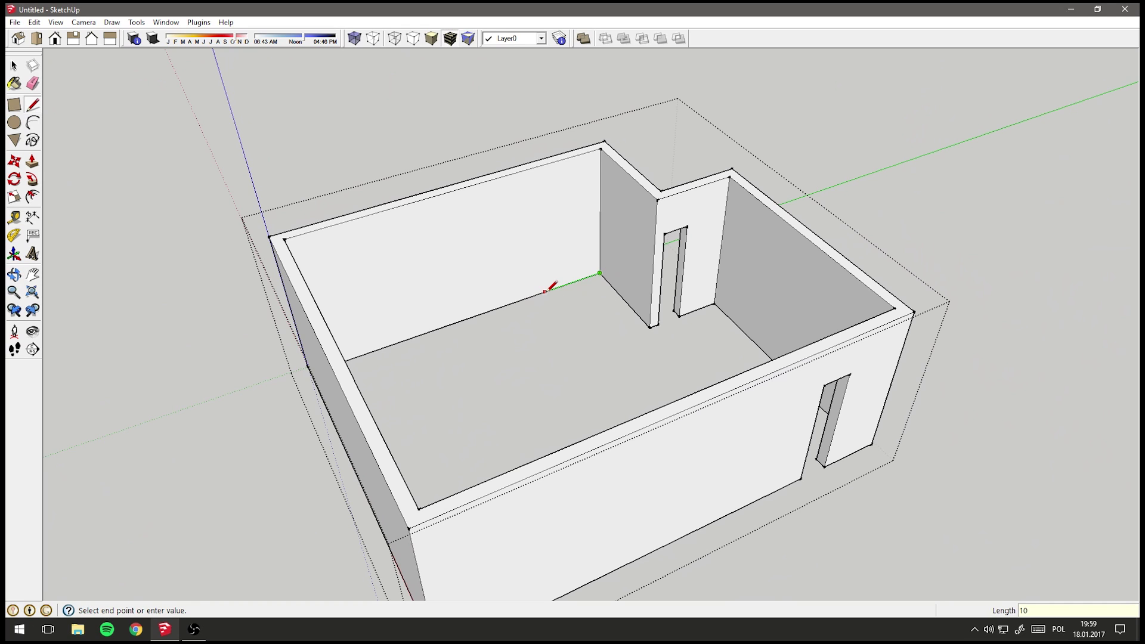
{"action": "type", "text": "0"}
{"action": "key", "text": "Return"}
{"action": "left_click", "coordinate": [558, 287]}
{"action": "type", "text": "220"}
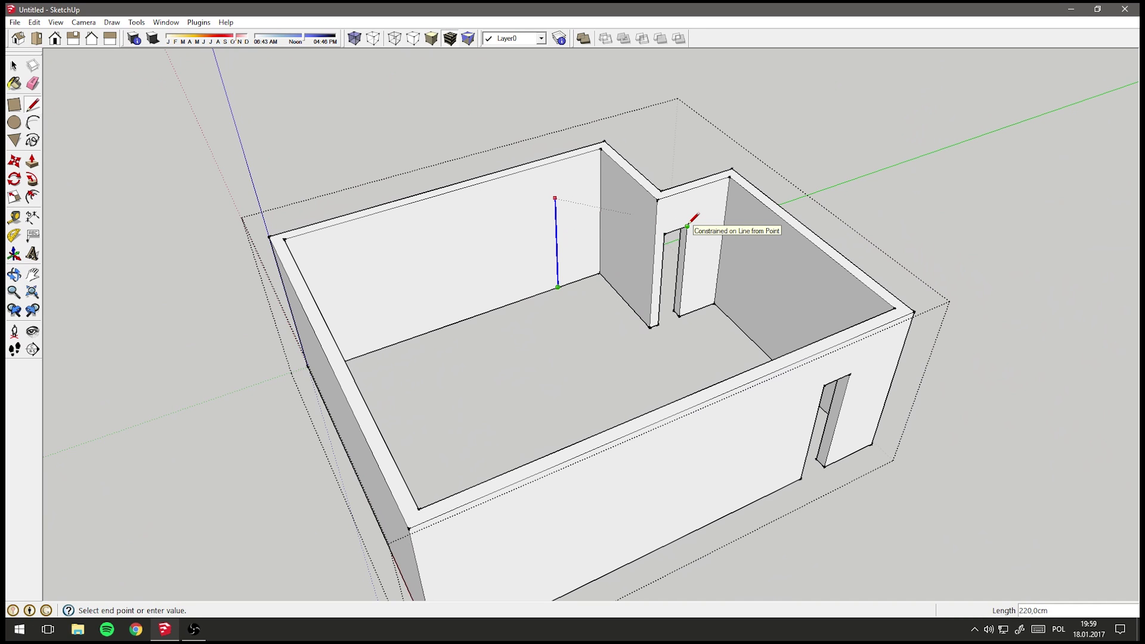
{"action": "key", "text": "Return"}
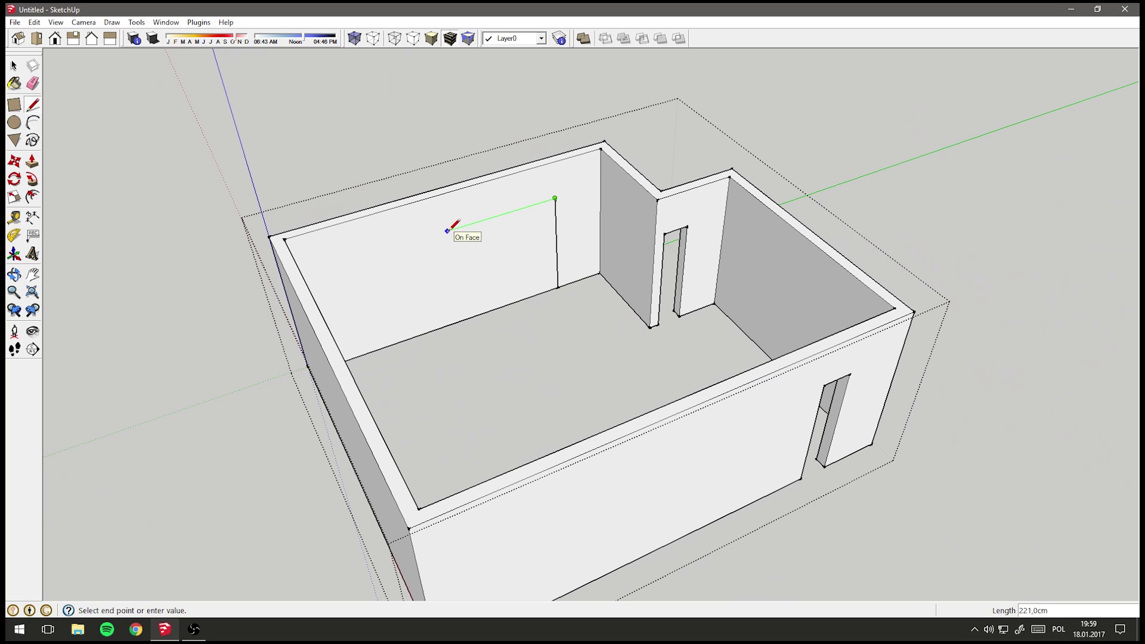
{"action": "type", "text": "20"}
{"action": "key", "text": "Return"}
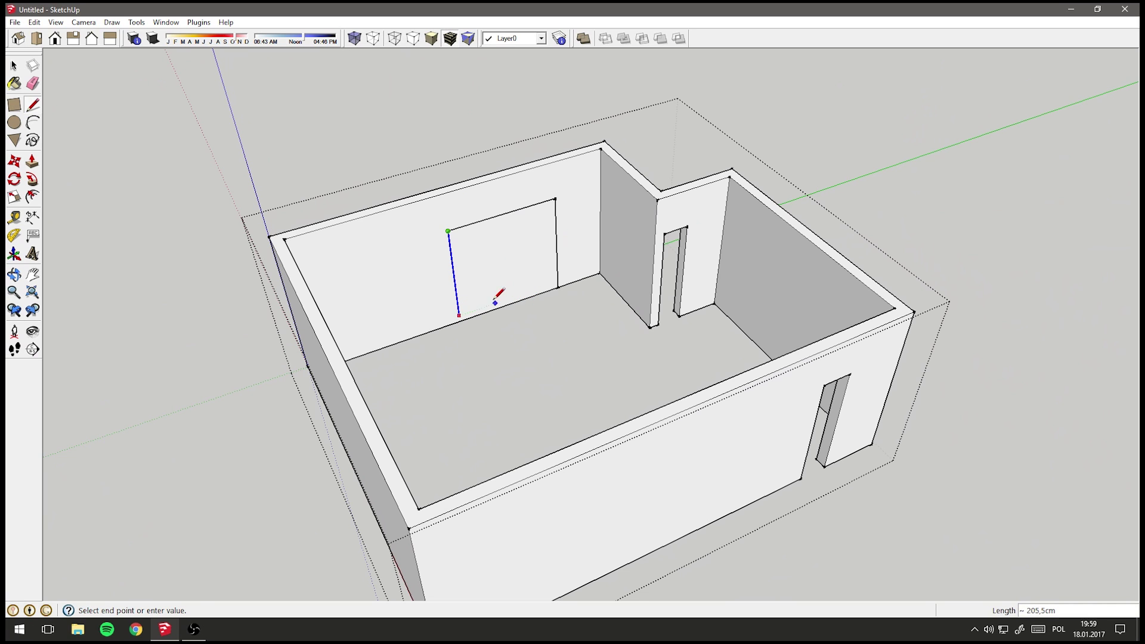
{"action": "left_click", "coordinate": [512, 303], "text": "shift"}
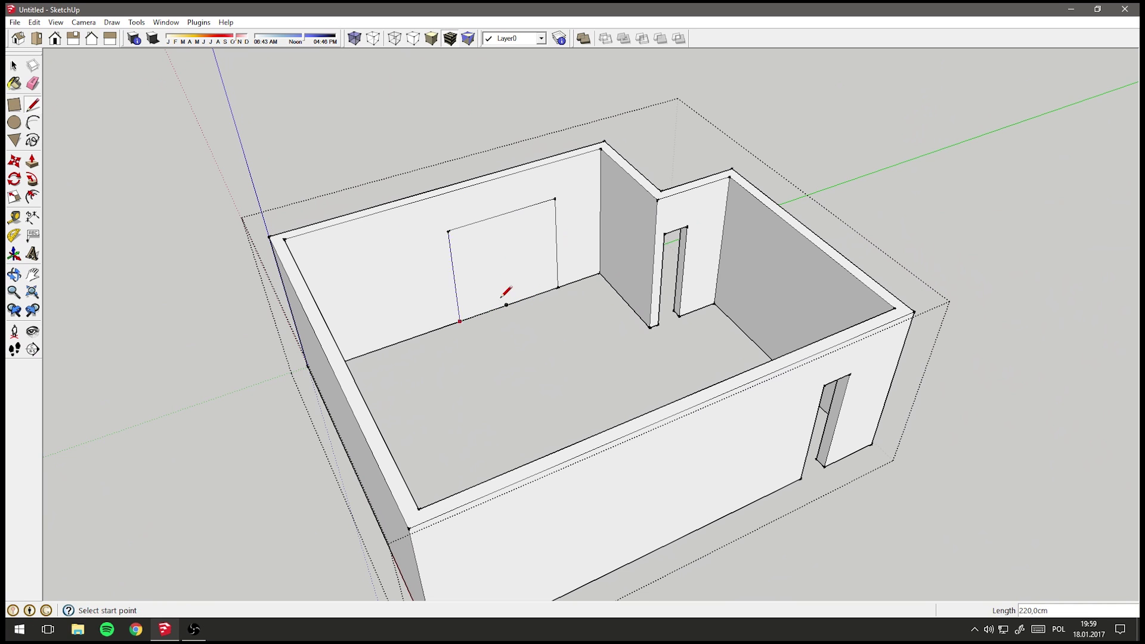
Push the opening face 20 cm through the back wall
{"action": "left_click", "coordinate": [32, 161]}
{"action": "left_click", "coordinate": [455, 288]}
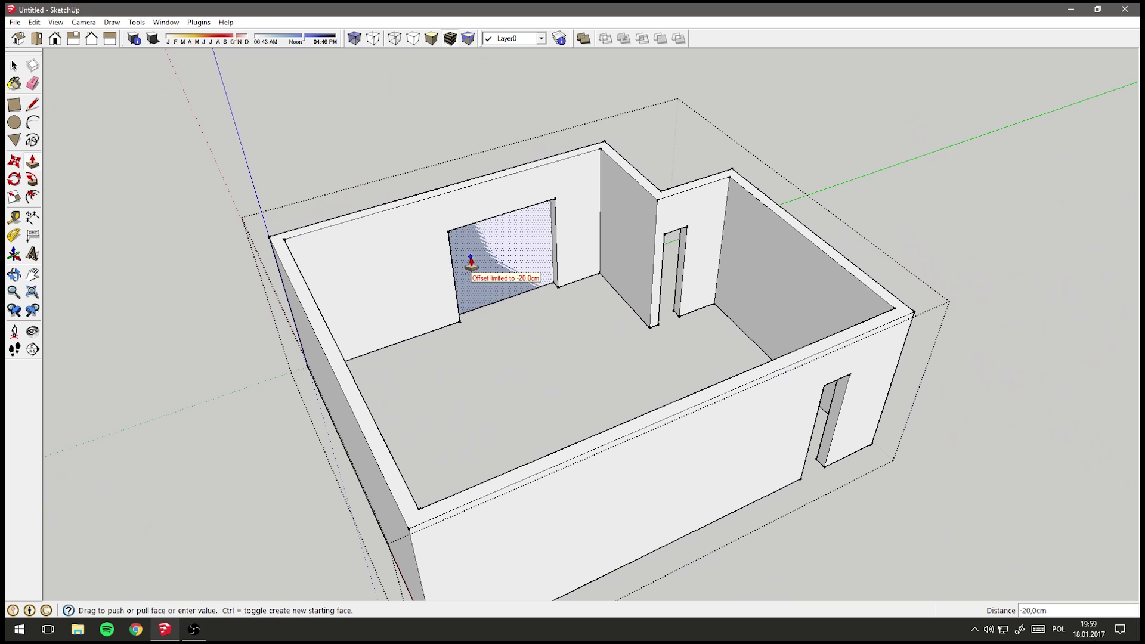
{"action": "left_click", "coordinate": [477, 256]}
{"action": "key", "text": "space"}
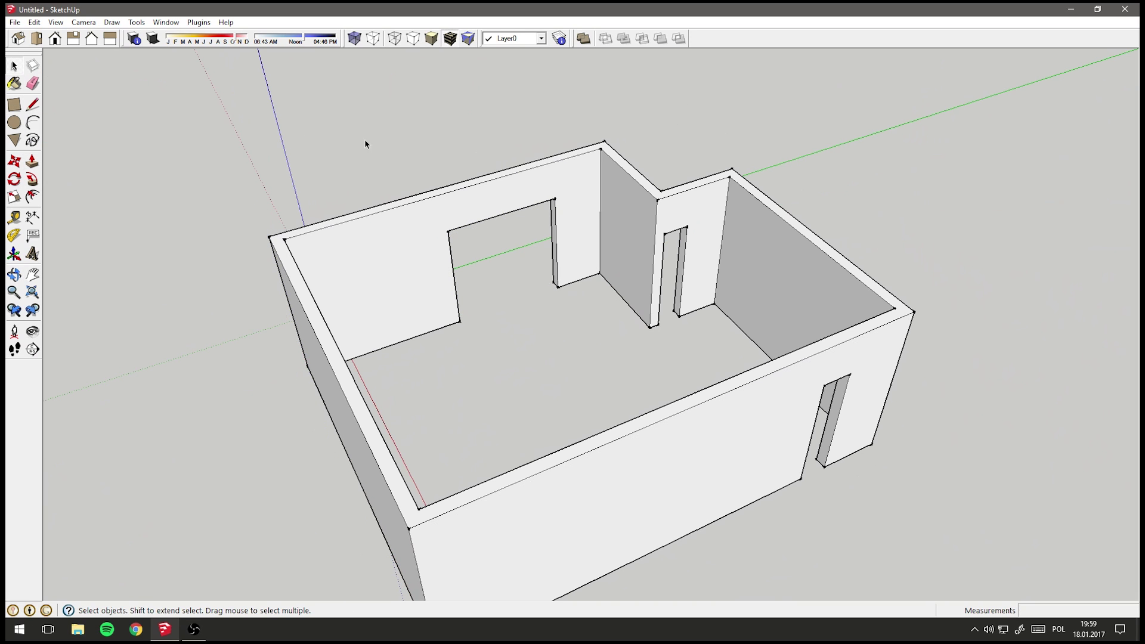
{"action": "mouse_move", "coordinate": [366, 143]}
{"action": "middle_mouse_down"}
{"action": "mouse_move", "coordinate": [550, 256]}
{"action": "mouse_move", "coordinate": [535, 344]}
{"action": "mouse_move", "coordinate": [514, 77]}
{"action": "mouse_move", "coordinate": [532, 240]}
{"action": "middle_mouse_up"}
From below, draw two rectangles covering the main floor and the alcove
{"action": "middle_click_drag", "start_coordinate": [501, 129], "coordinate": [545, 143]}
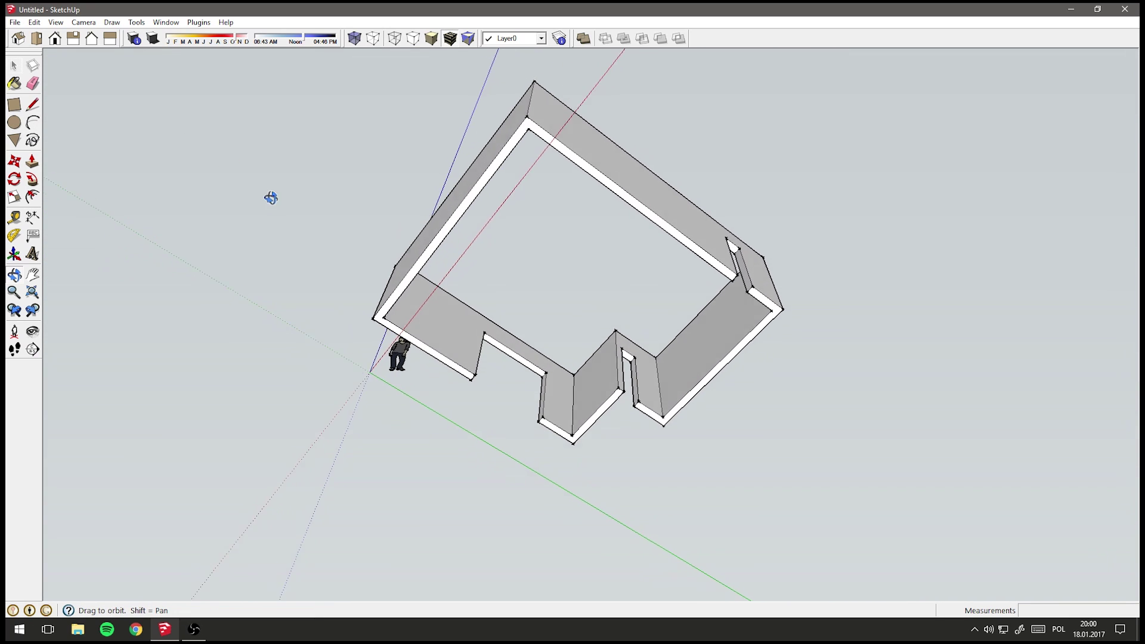
{"action": "middle_click_drag", "start_coordinate": [268, 197], "coordinate": [304, 197]}
{"action": "left_click", "coordinate": [18, 109]}
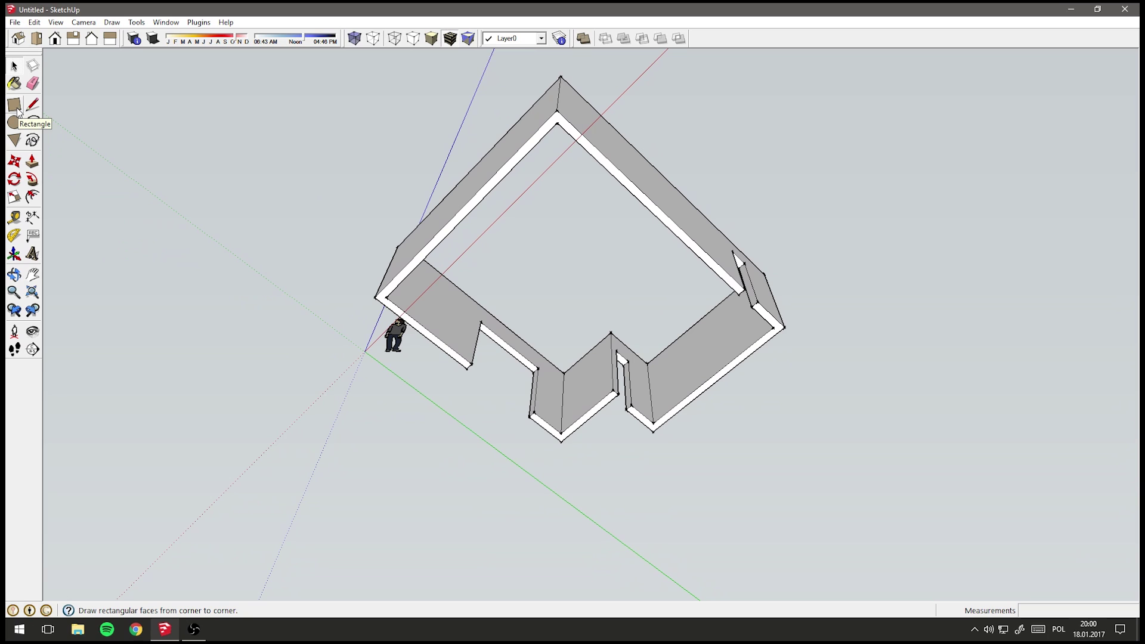
{"action": "left_click", "coordinate": [19, 109]}
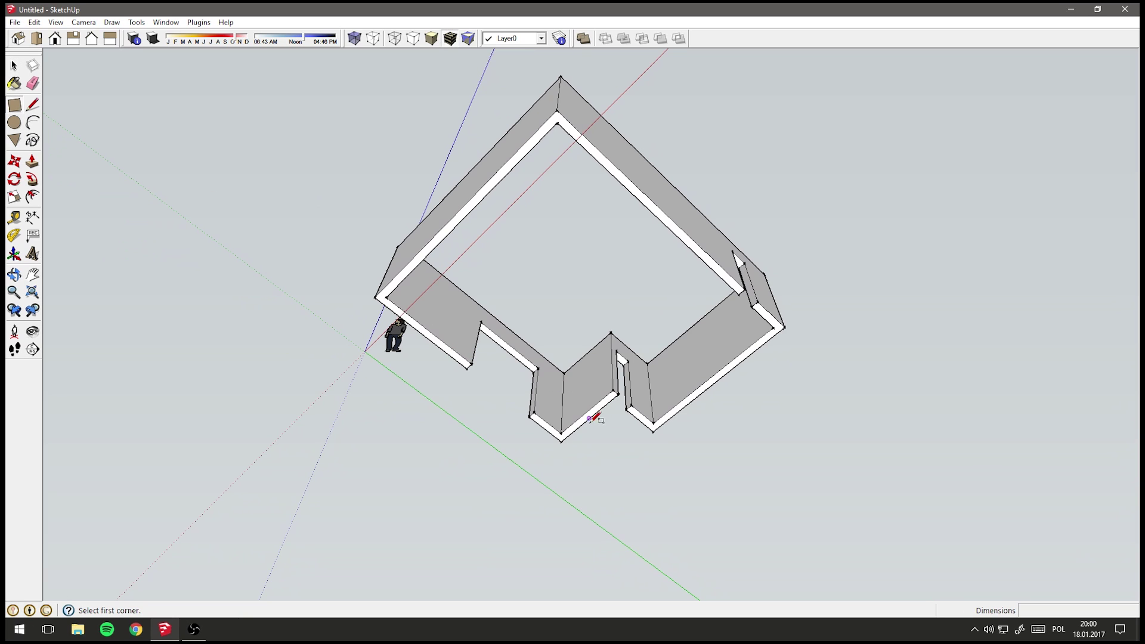
{"action": "left_click", "coordinate": [562, 441]}
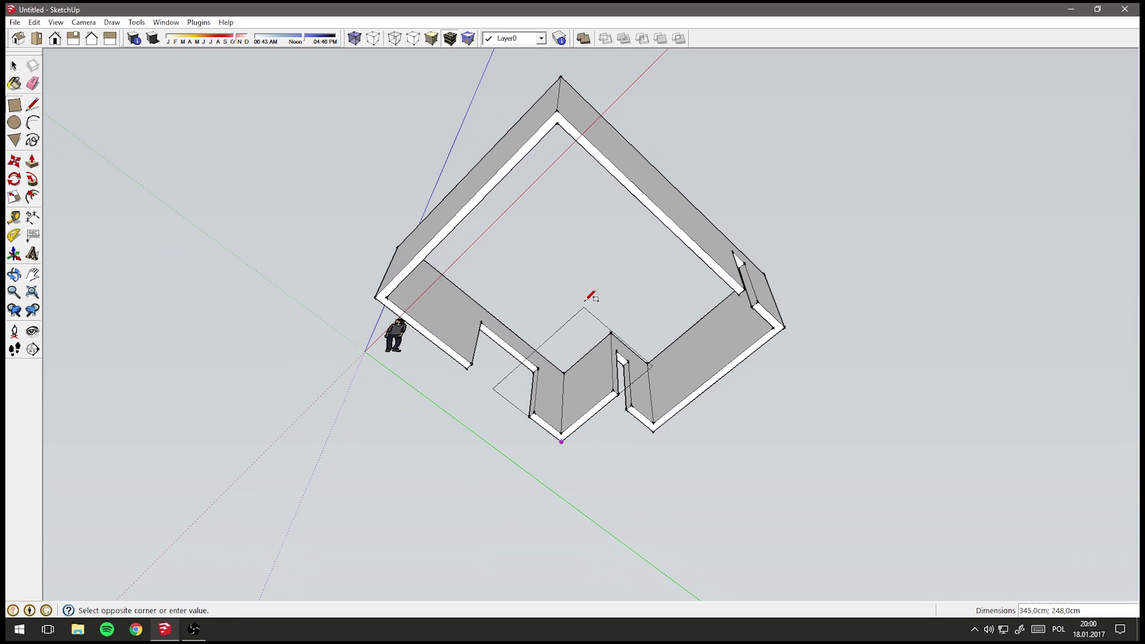
{"action": "left_click", "coordinate": [562, 109]}
{"action": "mouse_move", "coordinate": [725, 308]}
{"action": "middle_mouse_down"}
{"action": "mouse_move", "coordinate": [660, 392]}
{"action": "mouse_move", "coordinate": [728, 258]}
{"action": "mouse_move", "coordinate": [520, 251]}
{"action": "middle_mouse_up"}
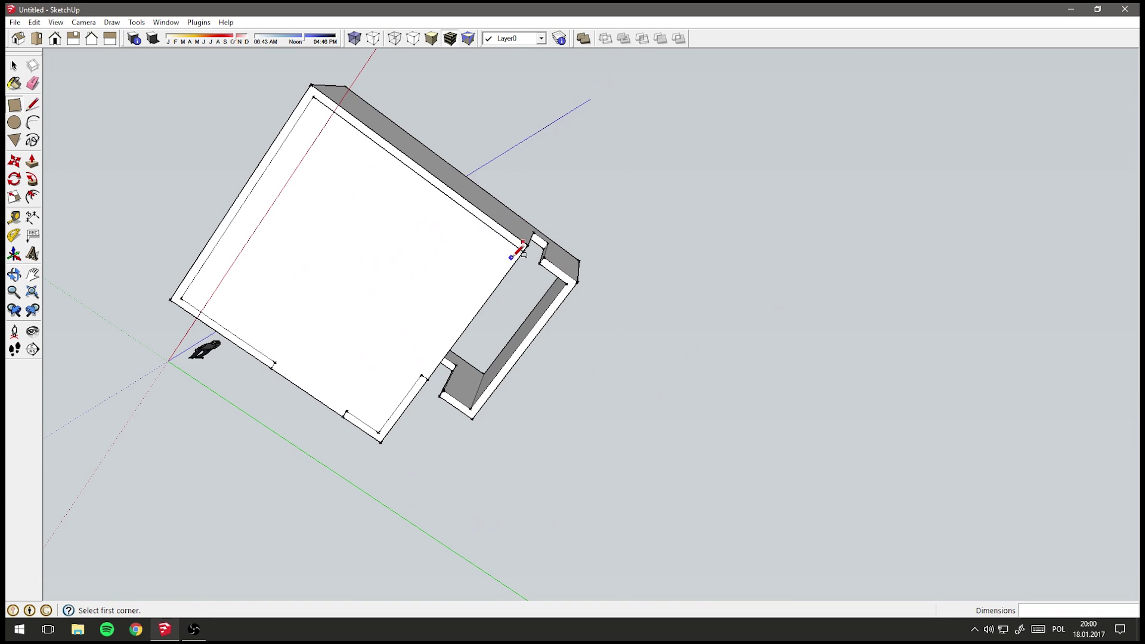
{"action": "scroll", "coordinate": [520, 250], "scroll_direction": "up", "scroll_amount": 2}
{"action": "scroll", "coordinate": [520, 251], "scroll_direction": "up", "scroll_amount": 1}
{"action": "left_click", "coordinate": [519, 254]}
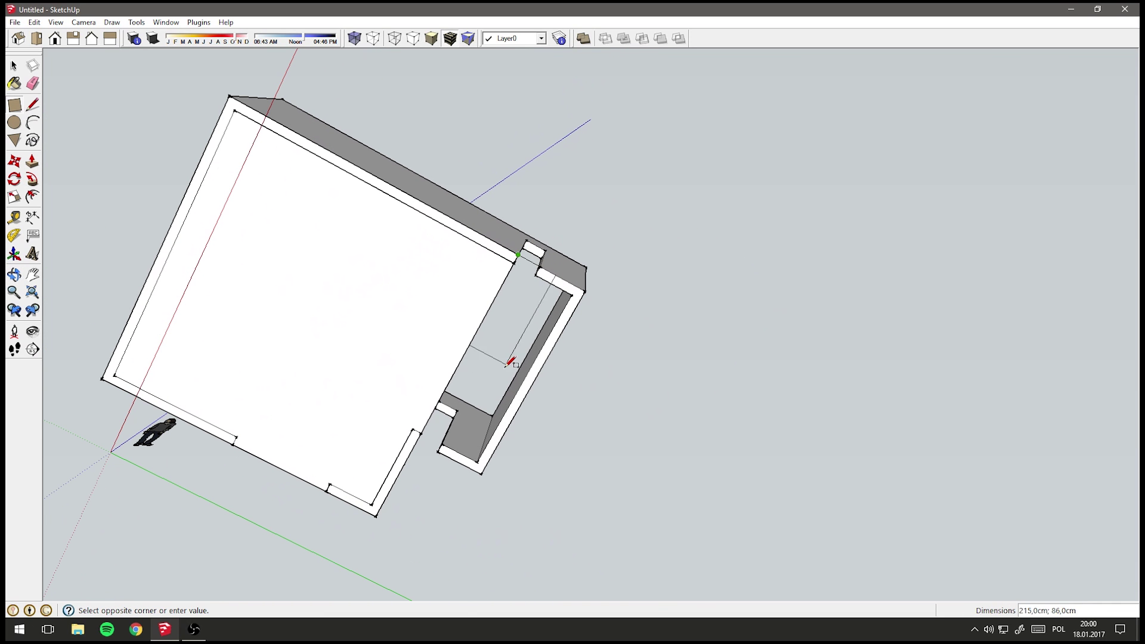
{"action": "left_click", "coordinate": [494, 463]}
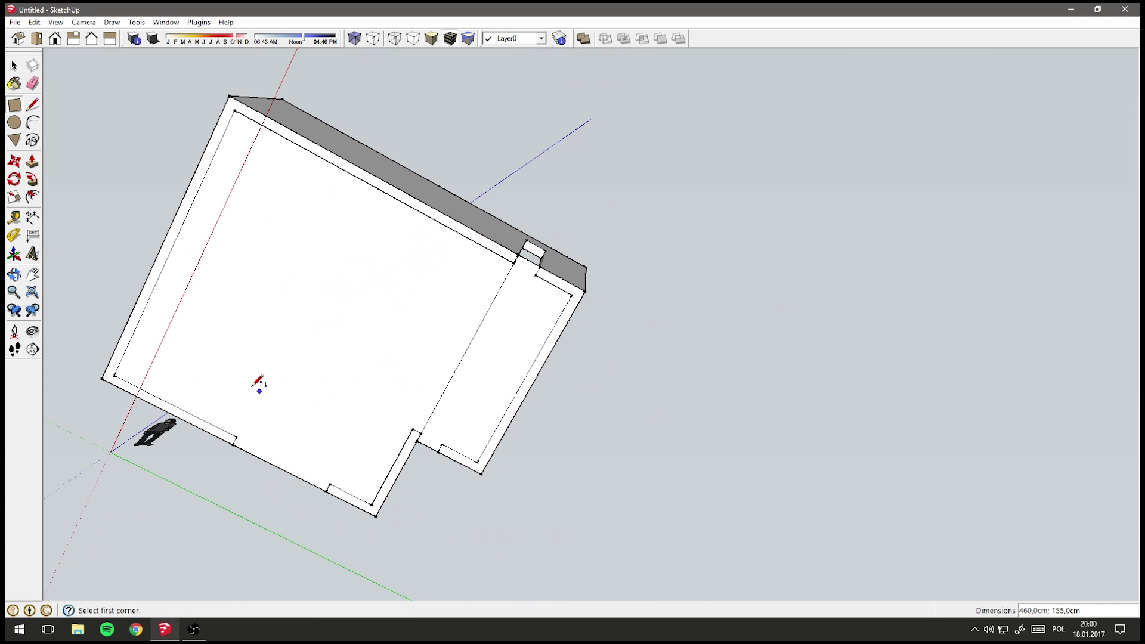
Erase the dividing edge and extrude the merged floor into a 30 cm slab
{"action": "left_click", "coordinate": [31, 86]}
{"action": "left_click", "coordinate": [487, 312]}
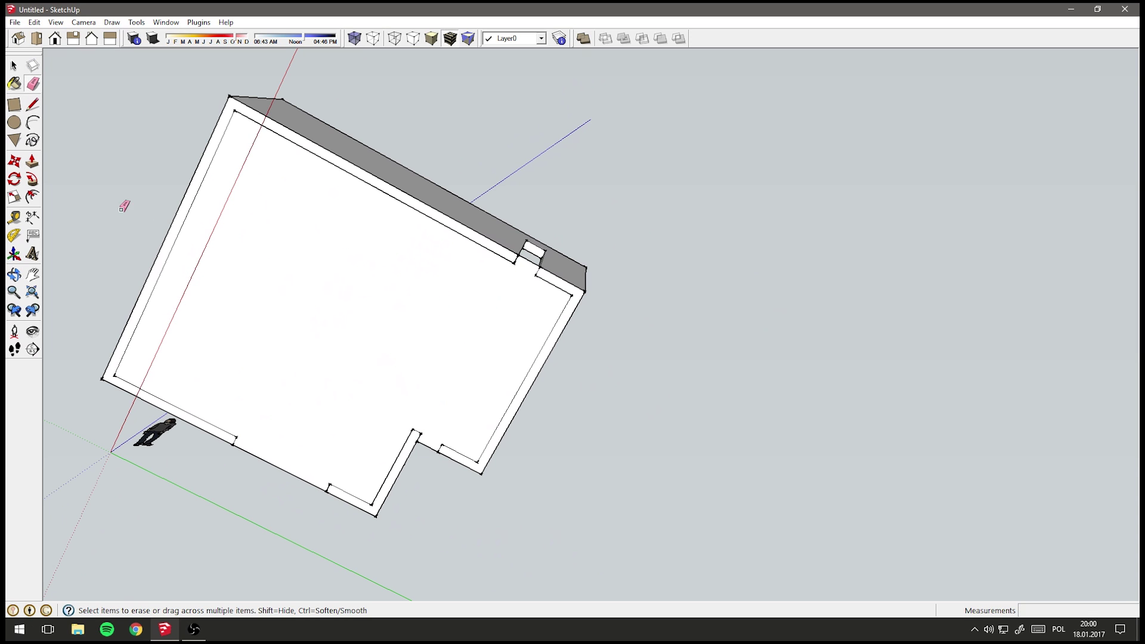
{"action": "left_click", "coordinate": [32, 161]}
{"action": "middle_click_drag", "start_coordinate": [523, 248], "coordinate": [482, 386]}
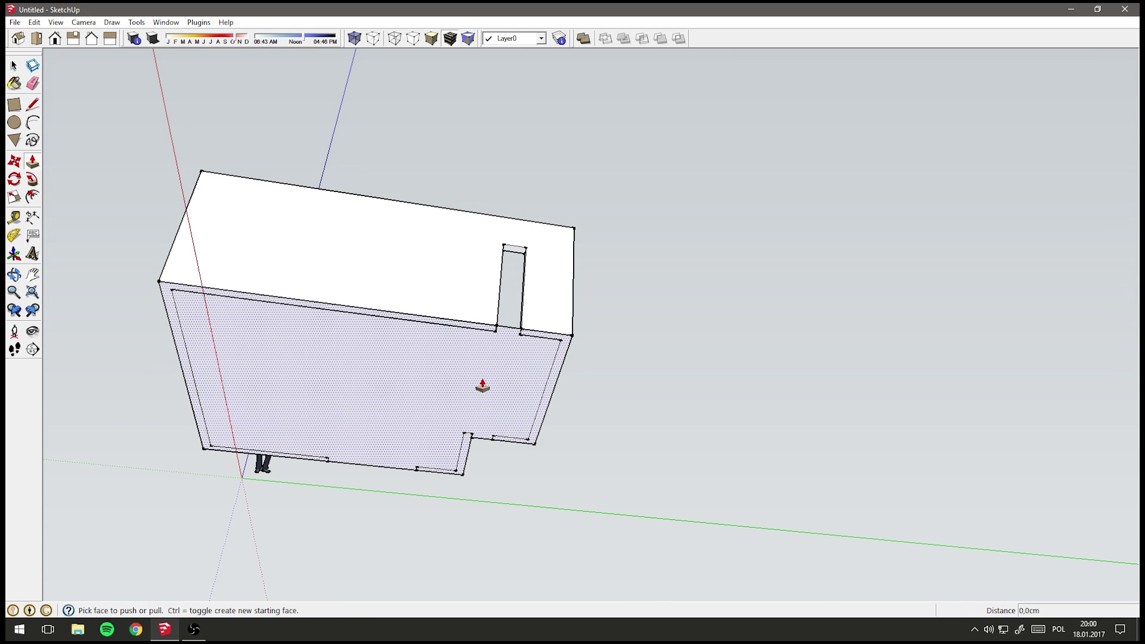
{"action": "left_click", "coordinate": [483, 387]}
{"action": "left_click", "coordinate": [487, 390]}
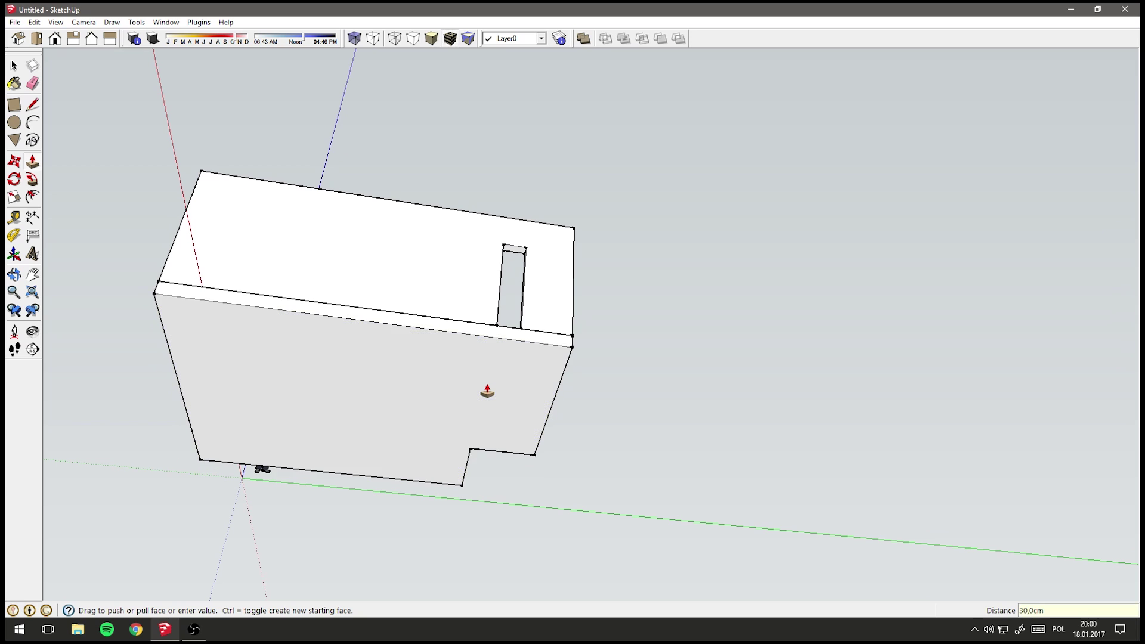
{"action": "mouse_move", "coordinate": [488, 391]}
{"action": "middle_mouse_down"}
{"action": "mouse_move", "coordinate": [565, 370]}
{"action": "mouse_move", "coordinate": [398, 480]}
{"action": "mouse_move", "coordinate": [469, 575]}
{"action": "mouse_move", "coordinate": [502, 399]}
{"action": "mouse_move", "coordinate": [474, 274]}
{"action": "mouse_move", "coordinate": [500, 277]}
{"action": "middle_mouse_up"}
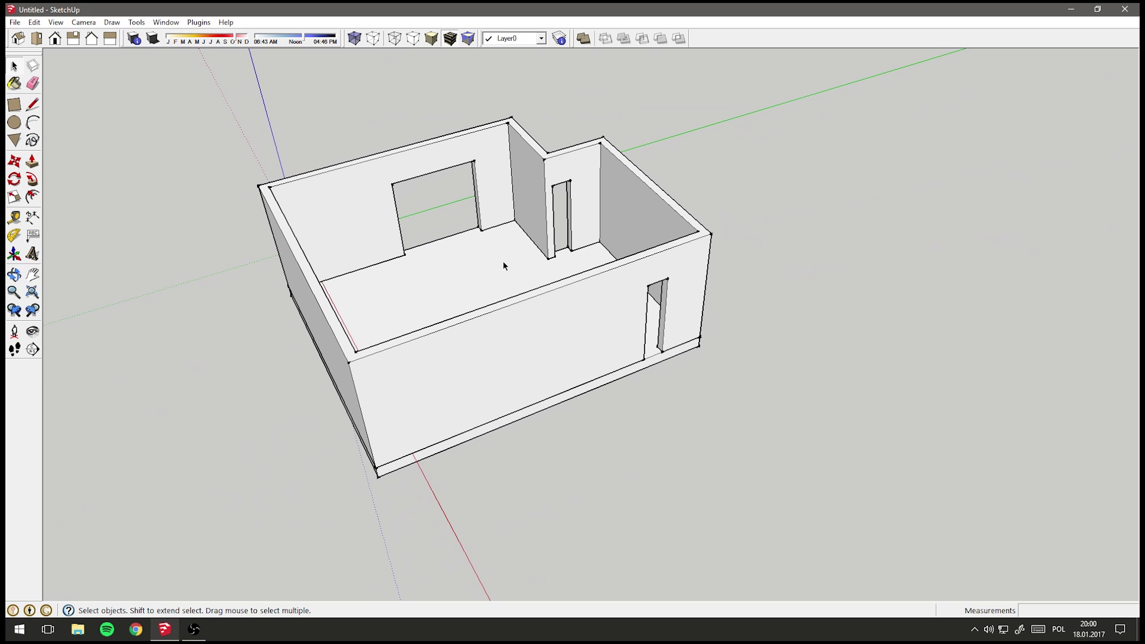
Make the floor slab and its edges into a group
{"action": "double_click", "coordinate": [503, 262]}
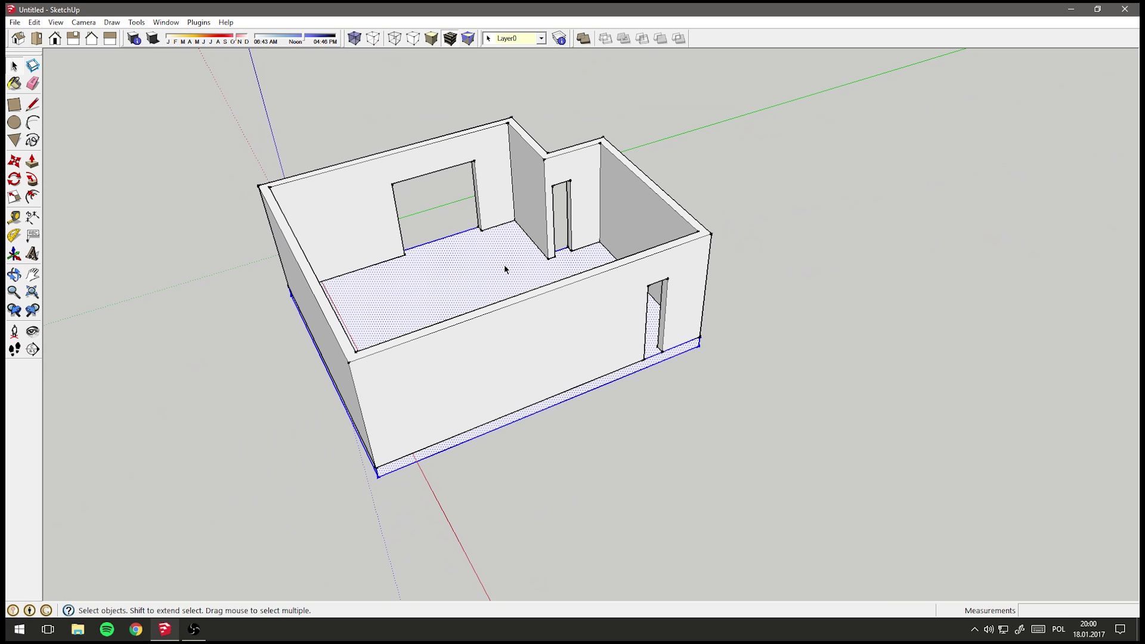
{"action": "right_click", "coordinate": [504, 265]}
{"action": "left_click", "coordinate": [562, 370]}
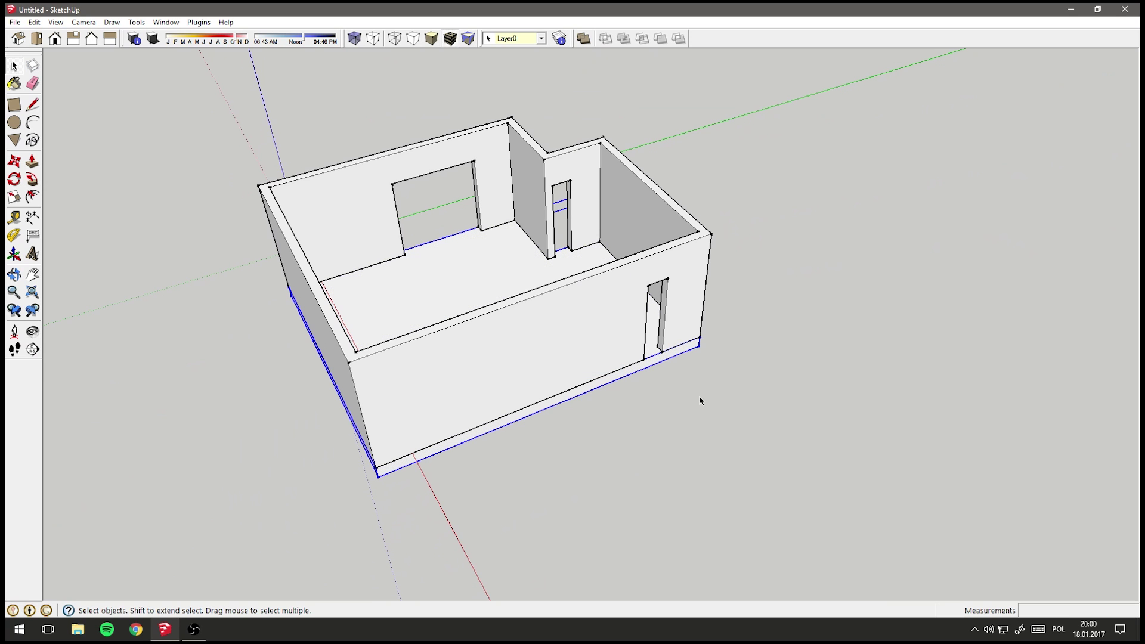
{"action": "mouse_move", "coordinate": [699, 396]}
{"action": "middle_mouse_down"}
{"action": "mouse_move", "coordinate": [582, 350]}
{"action": "mouse_move", "coordinate": [642, 279]}
{"action": "mouse_move", "coordinate": [616, 263]}
{"action": "mouse_move", "coordinate": [655, 342]}
{"action": "middle_mouse_up"}
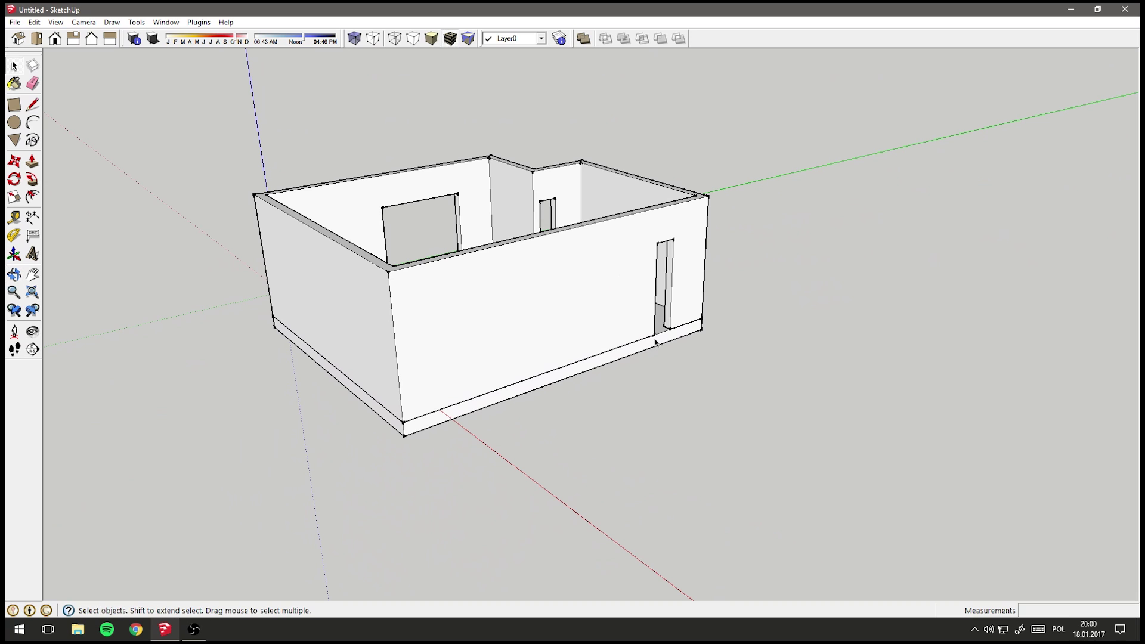
Select the walls group, cancelling trial moves of the floor and walls
{"action": "left_click", "coordinate": [17, 166]}
{"action": "left_click", "coordinate": [748, 279]}
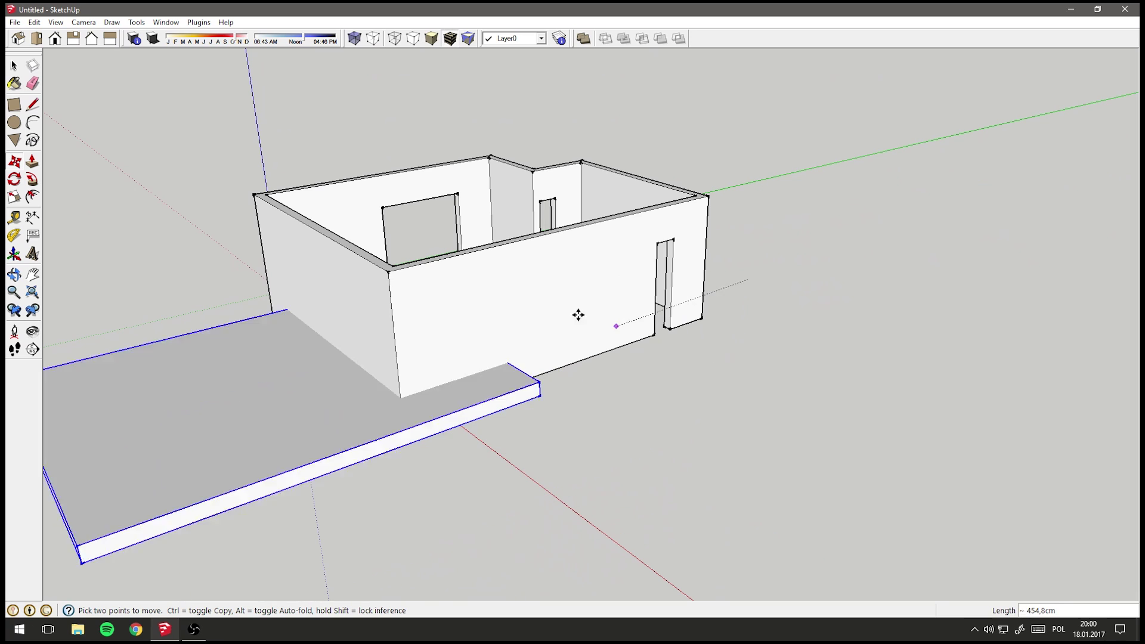
{"action": "key", "text": "Escape"}
{"action": "left_click", "coordinate": [14, 65]}
{"action": "left_click", "coordinate": [513, 317]}
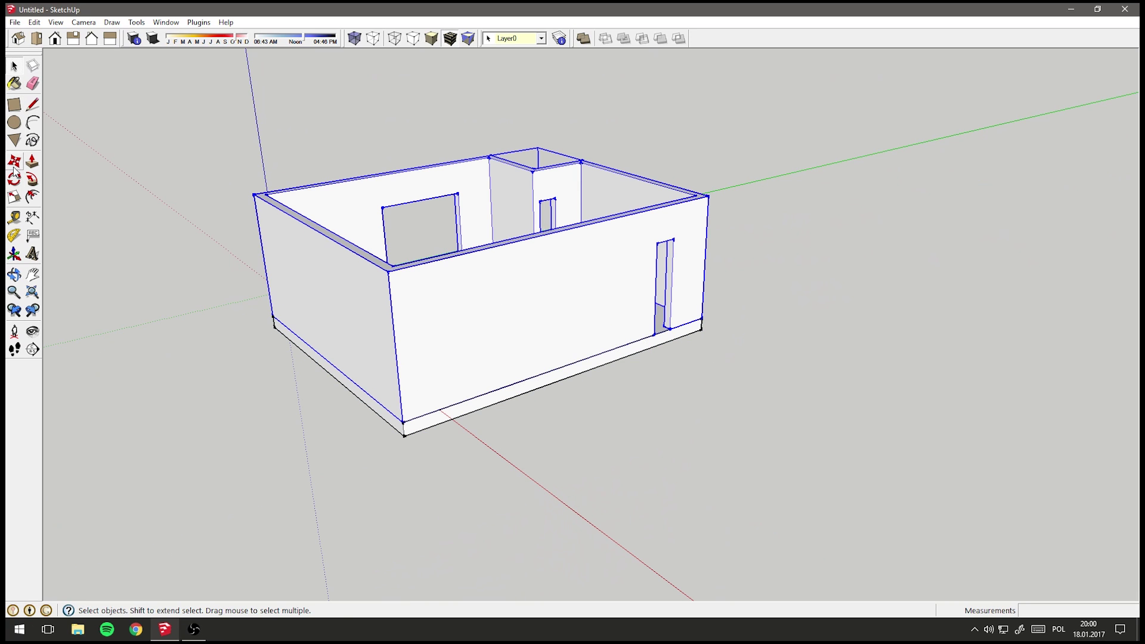
{"action": "left_click", "coordinate": [15, 167]}
{"action": "left_click", "coordinate": [535, 325]}
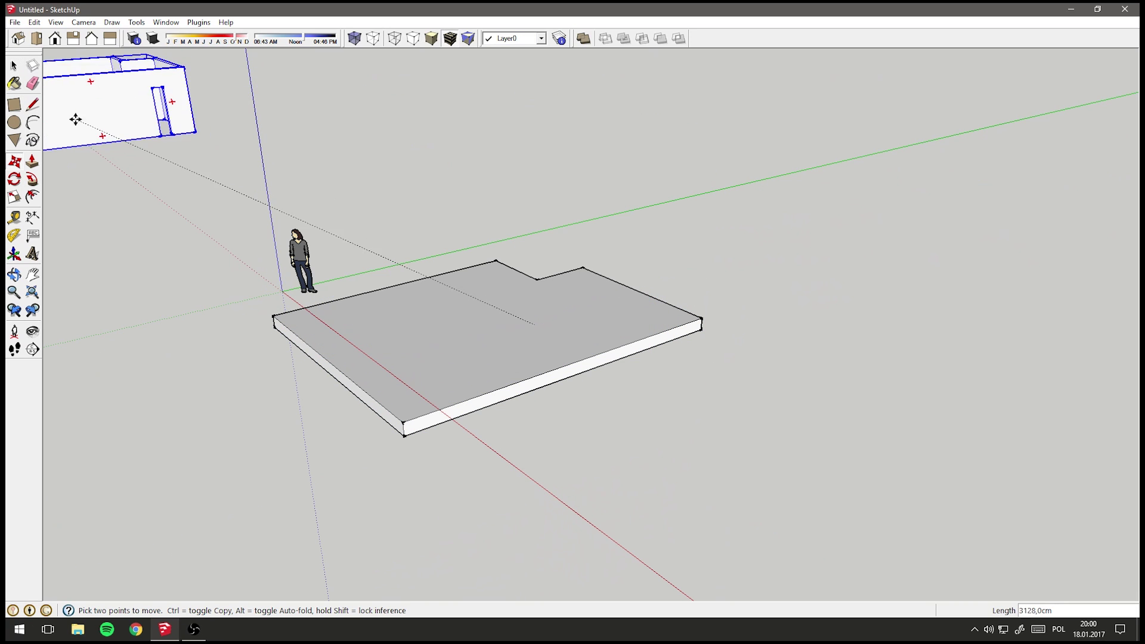
{"action": "key", "text": "space"}
{"action": "middle_click_drag", "start_coordinate": [263, 306], "coordinate": [459, 303]}
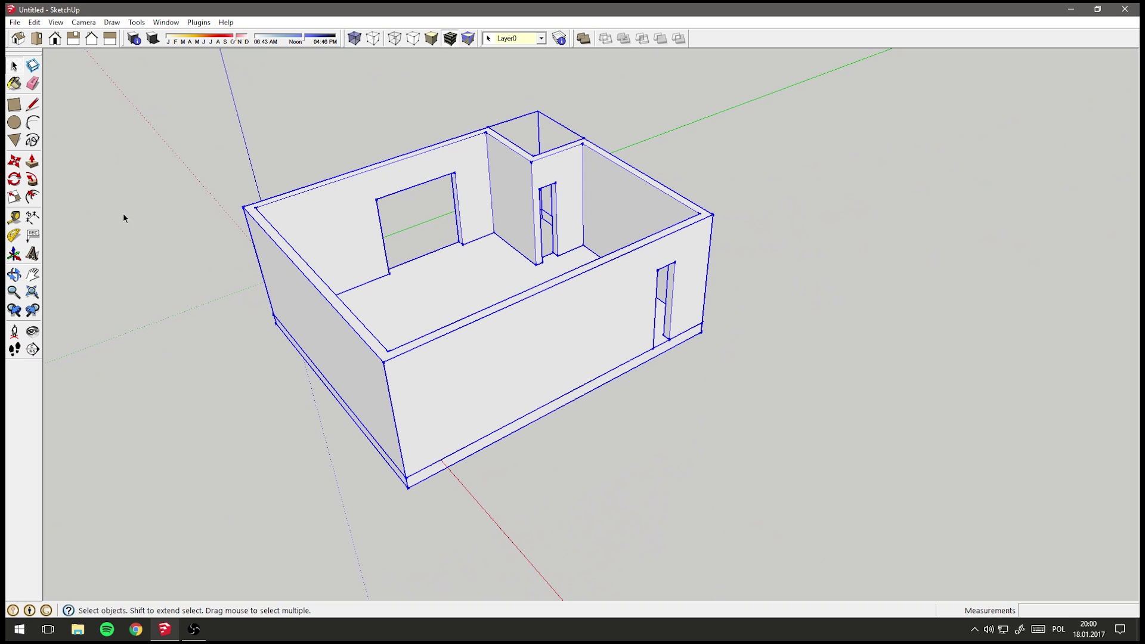
Copy the room with Move and Ctrl, placing the duplicate beside the original
{"action": "left_click", "coordinate": [14, 161]}
{"action": "scroll", "coordinate": [737, 396], "scroll_direction": "down", "scroll_amount": 2}
{"action": "left_click", "coordinate": [662, 401]}
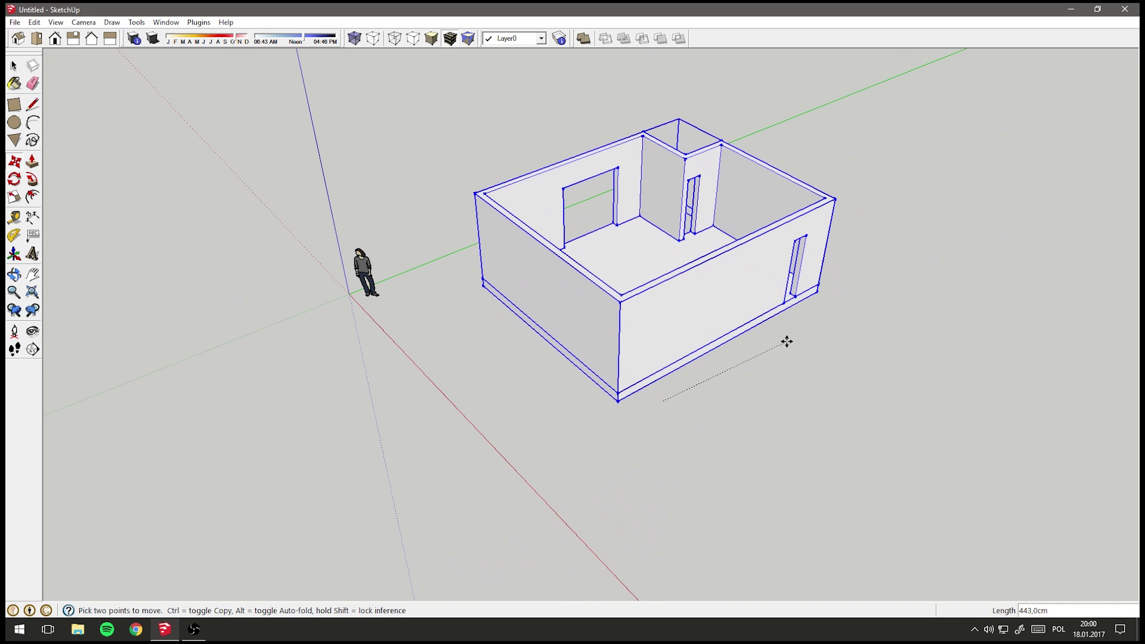
{"action": "key", "text": "ctrl"}
{"action": "left_click", "coordinate": [835, 292]}
{"action": "middle_click_drag", "start_coordinate": [855, 286], "coordinate": [447, 253]}
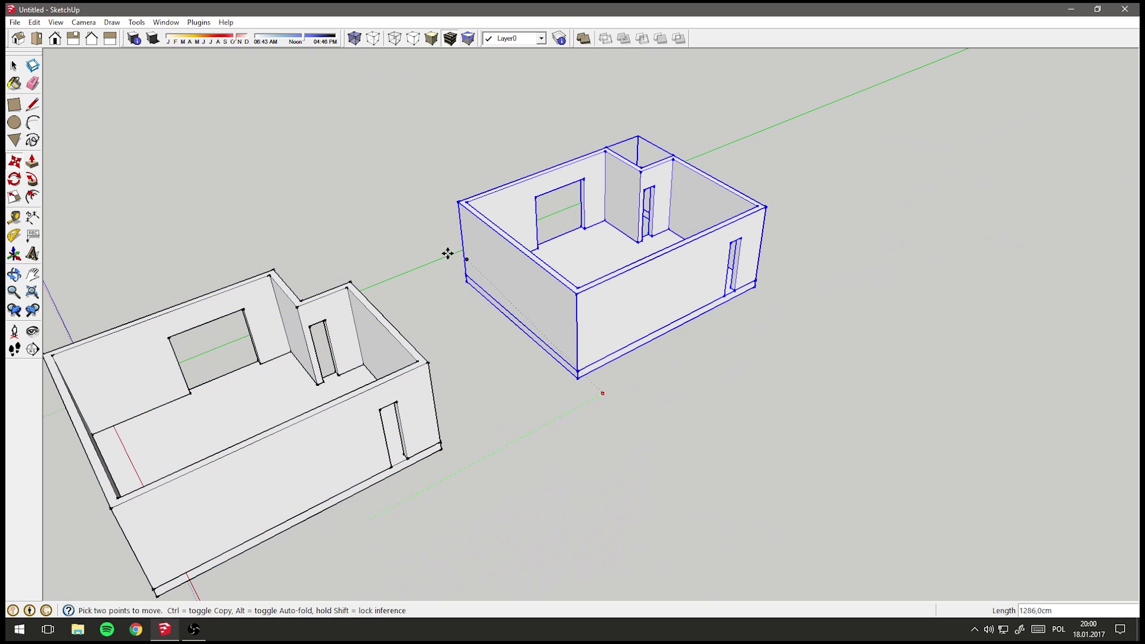
Explode the copied room group and select its front wall and floor faces
{"action": "key", "text": "space"}
{"action": "right_click", "coordinate": [686, 299]}
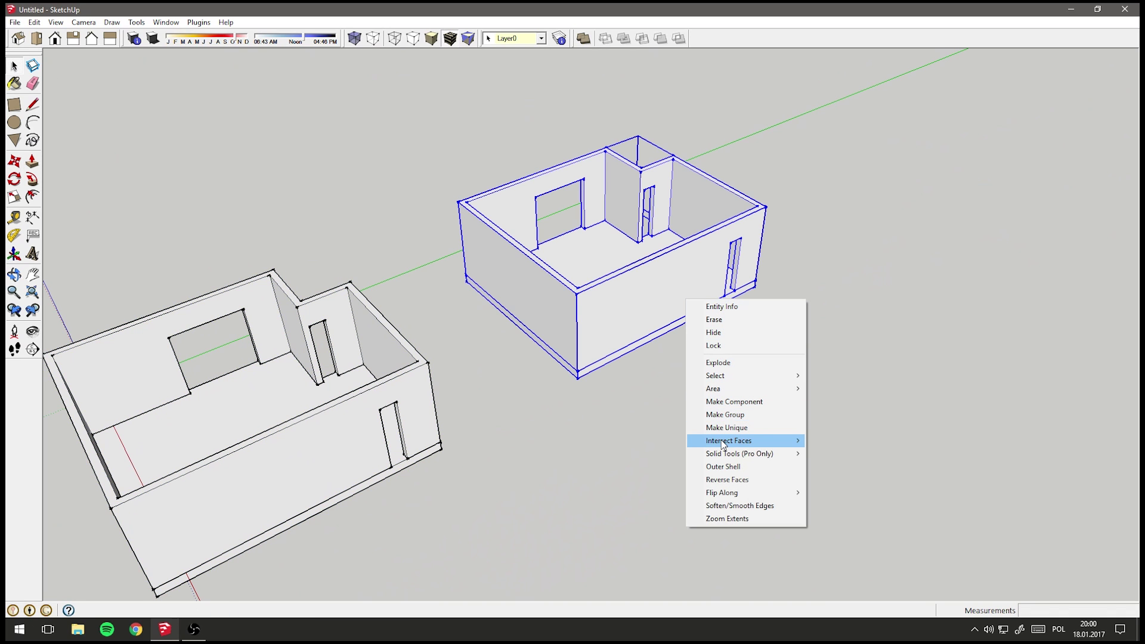
{"action": "left_click", "coordinate": [722, 363]}
{"action": "mouse_move", "coordinate": [685, 378]}
{"action": "middle_mouse_down"}
{"action": "mouse_move", "coordinate": [662, 272]}
{"action": "mouse_move", "coordinate": [654, 377]}
{"action": "mouse_move", "coordinate": [667, 381]}
{"action": "mouse_move", "coordinate": [655, 286]}
{"action": "mouse_move", "coordinate": [672, 473]}
{"action": "middle_mouse_up"}
{"action": "left_click", "coordinate": [655, 271]}
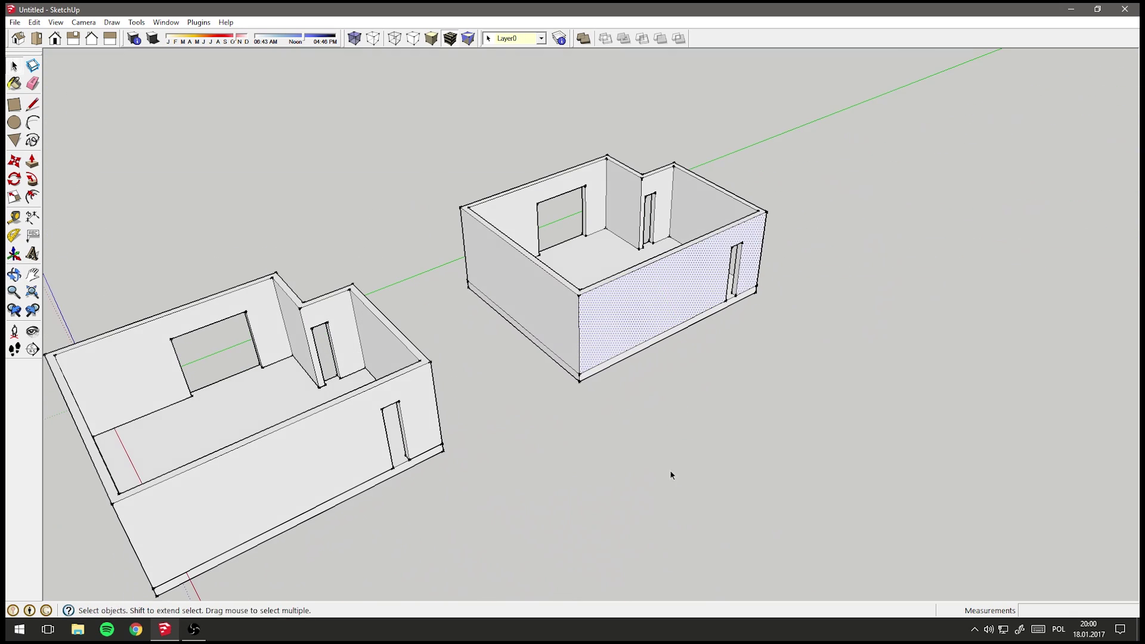
{"action": "left_click", "coordinate": [614, 246]}
{"action": "mouse_move", "coordinate": [614, 246]}
{"action": "middle_mouse_down"}
{"action": "mouse_move", "coordinate": [668, 375]}
{"action": "mouse_move", "coordinate": [647, 286]}
{"action": "mouse_move", "coordinate": [598, 388]}
{"action": "mouse_move", "coordinate": [583, 240]}
{"action": "mouse_move", "coordinate": [573, 393]}
{"action": "mouse_move", "coordinate": [608, 256]}
{"action": "mouse_move", "coordinate": [685, 322]}
{"action": "middle_mouse_up"}
Select the copy's floor and start moving it, then cancel the move
{"action": "left_click", "coordinate": [621, 336]}
{"action": "left_click", "coordinate": [608, 256]}
{"action": "key", "text": "m"}
{"action": "left_click", "coordinate": [863, 219]}
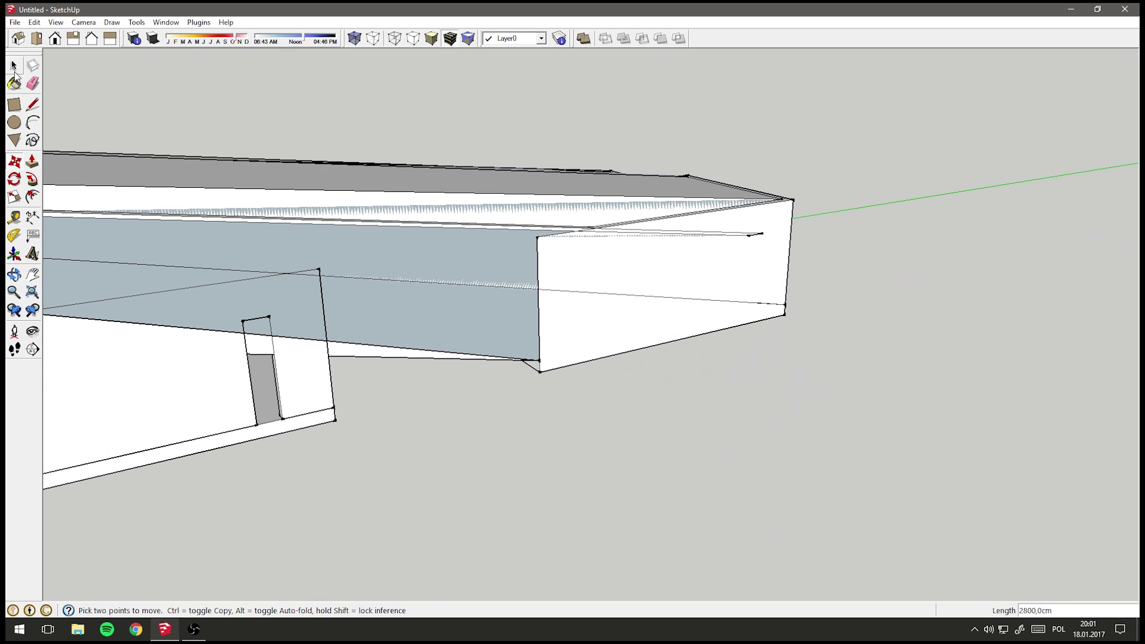
{"action": "key", "text": "space"}
Window-select the whole copied building on the right and delete it, leaving the original room
{"action": "mouse_move", "coordinate": [523, 252]}
{"action": "middle_mouse_down"}
{"action": "mouse_move", "coordinate": [584, 414]}
{"action": "mouse_move", "coordinate": [456, 415]}
{"action": "mouse_move", "coordinate": [539, 355]}
{"action": "mouse_move", "coordinate": [309, 190]}
{"action": "middle_mouse_up"}
{"action": "middle_click_drag", "start_coordinate": [672, 302], "coordinate": [570, 148]}
{"action": "left_click_drag", "start_coordinate": [580, 104], "coordinate": [1019, 356]}
{"action": "key", "text": "Delete"}
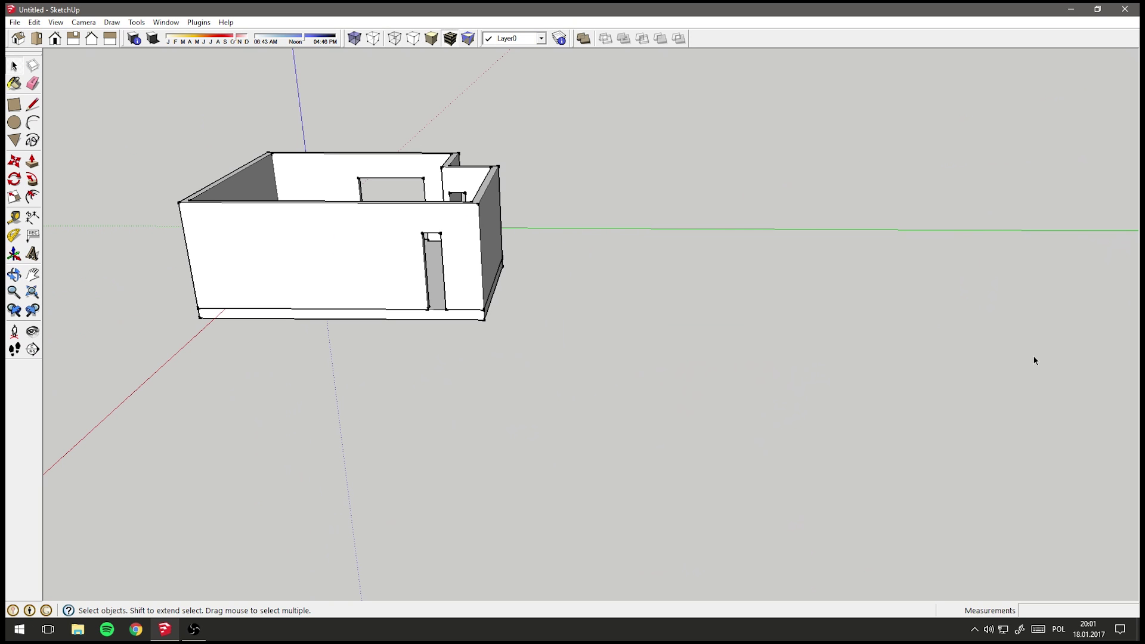
{"action": "middle_click_drag", "start_coordinate": [438, 270], "coordinate": [541, 307]}
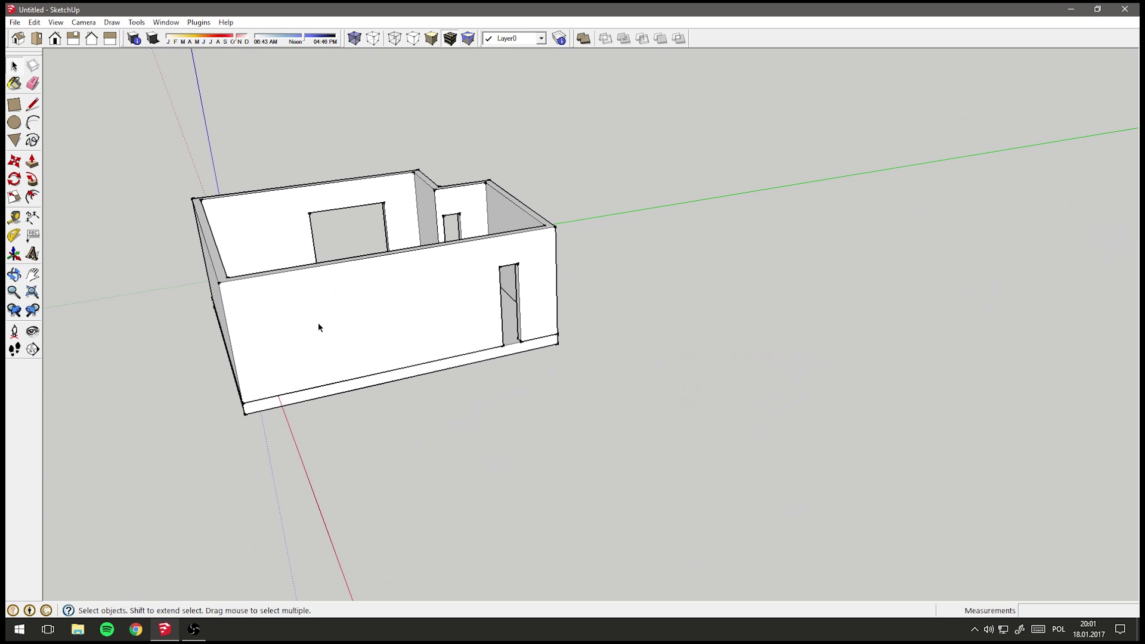
{"action": "mouse_move", "coordinate": [319, 327]}
{"action": "middle_mouse_down"}
{"action": "mouse_move", "coordinate": [532, 312]}
{"action": "mouse_move", "coordinate": [501, 427]}
{"action": "mouse_move", "coordinate": [509, 455]}
{"action": "mouse_move", "coordinate": [496, 422]}
{"action": "middle_mouse_up"}
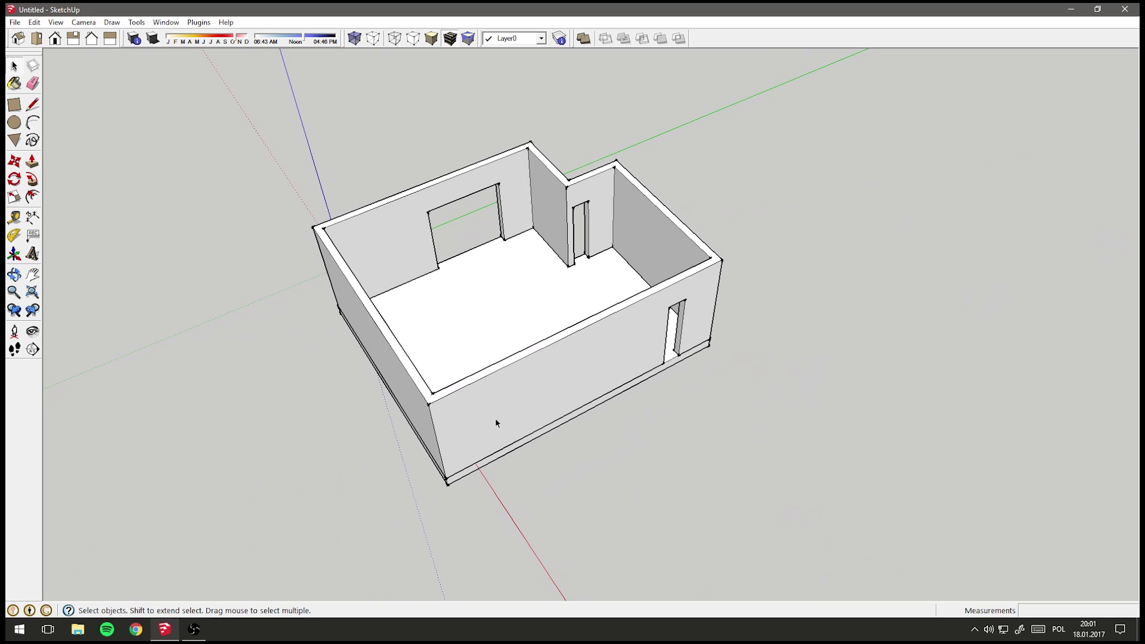
{"action": "mouse_move", "coordinate": [583, 250]}
{"action": "middle_mouse_down"}
{"action": "mouse_move", "coordinate": [511, 166]}
{"action": "mouse_move", "coordinate": [523, 207]}
{"action": "middle_mouse_up"}
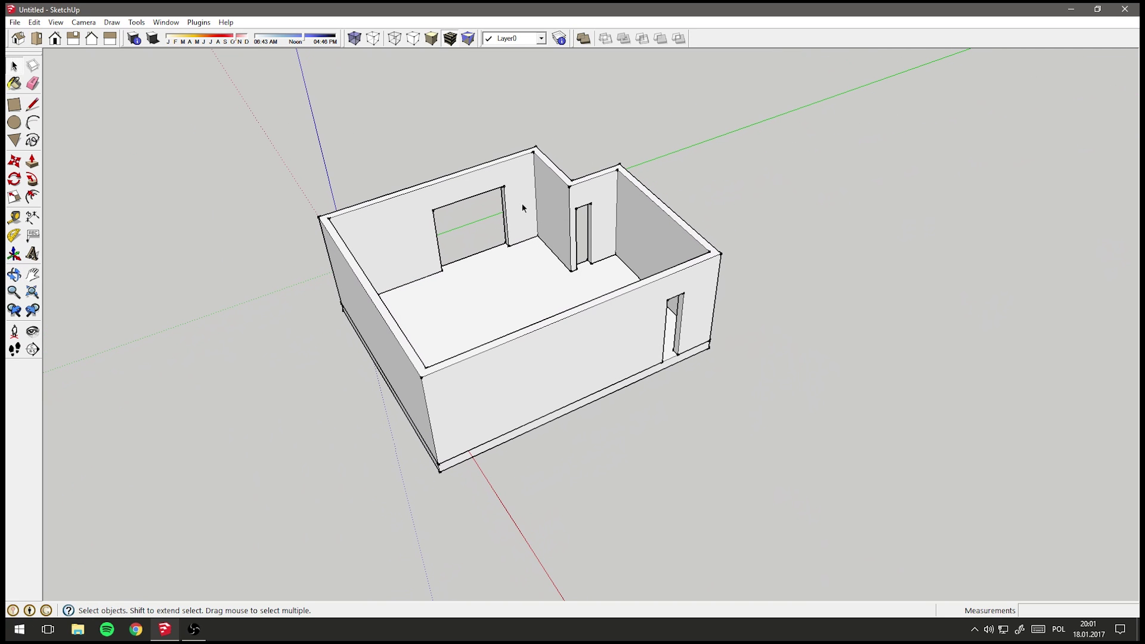
Draw a rectangle covering the large back-wall opening
{"action": "left_click", "coordinate": [8, 112]}
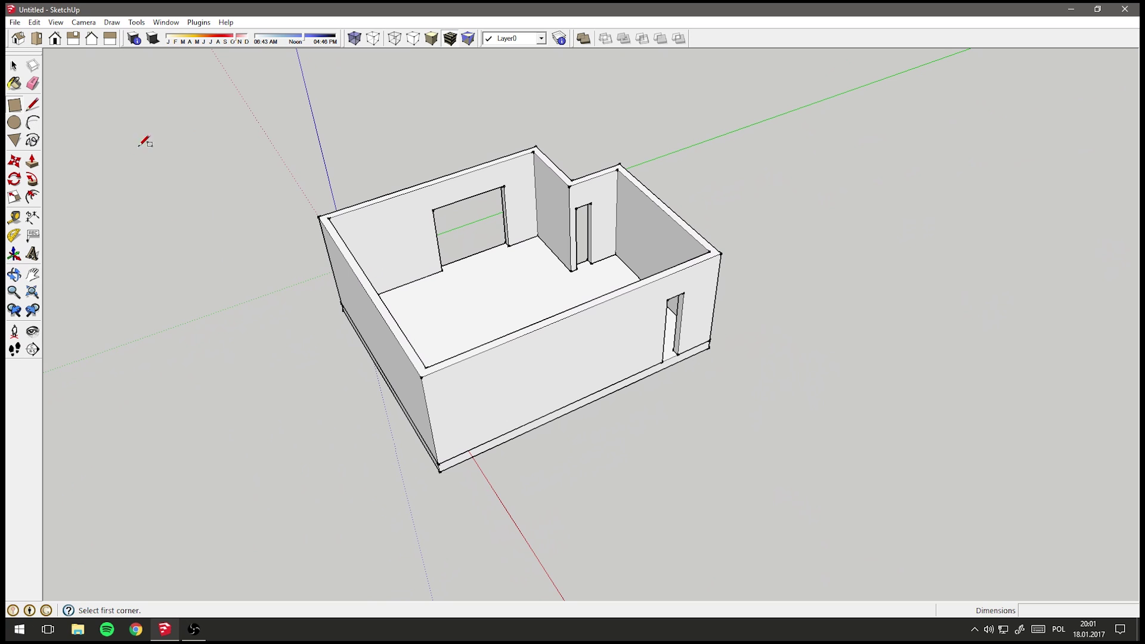
{"action": "scroll", "coordinate": [442, 181], "scroll_direction": "up", "scroll_amount": 1}
{"action": "scroll", "coordinate": [444, 212], "scroll_direction": "up", "scroll_amount": 3}
{"action": "left_click", "coordinate": [439, 220]}
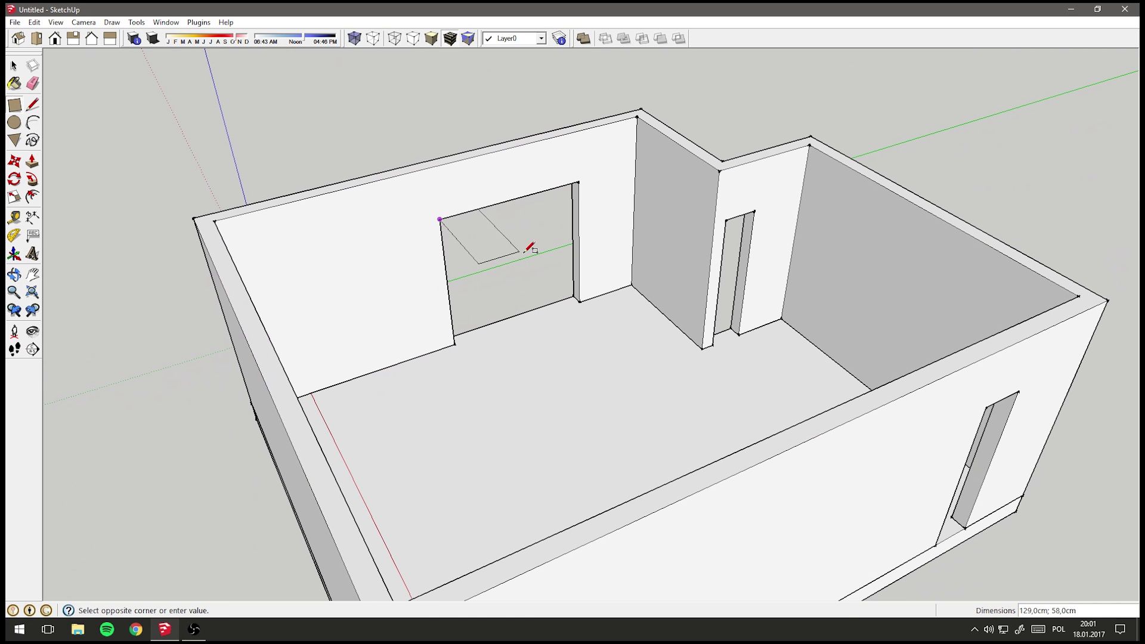
{"action": "left_click", "coordinate": [573, 289]}
{"action": "left_click", "coordinate": [14, 84]}
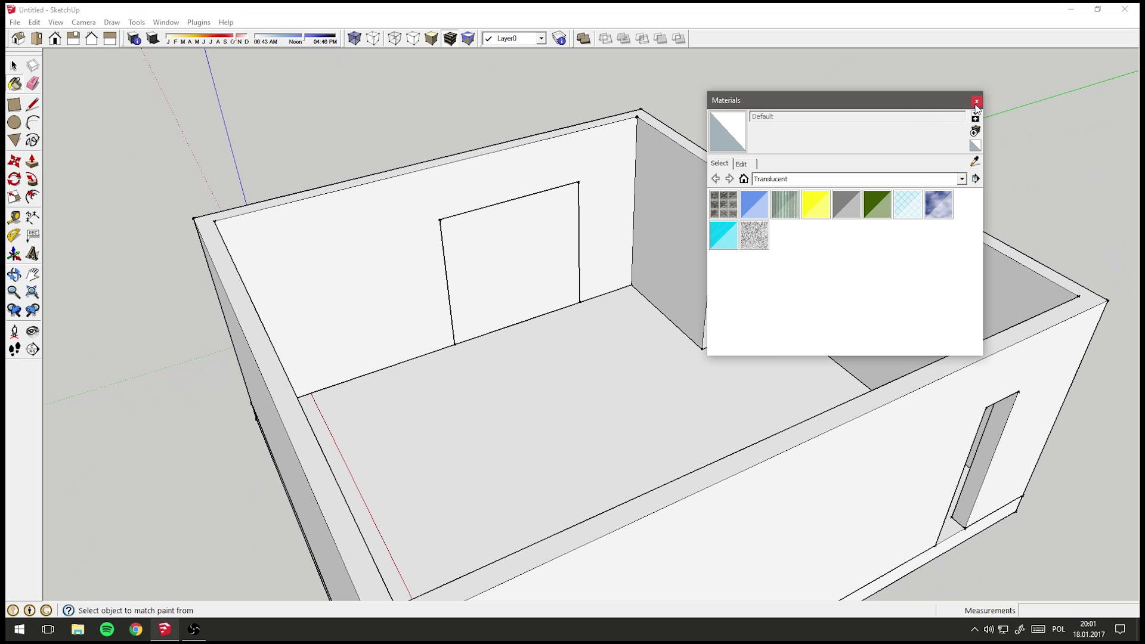
{"action": "left_click", "coordinate": [976, 102]}
Make the new panel face in the opening its own group
{"action": "left_click", "coordinate": [13, 72]}
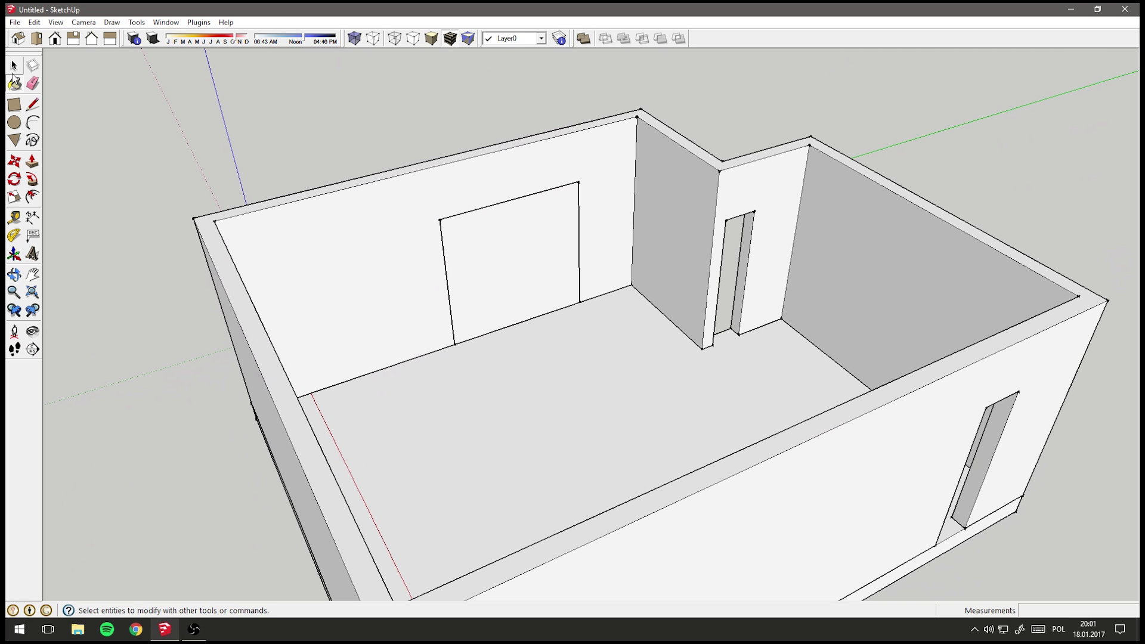
{"action": "left_click", "coordinate": [511, 252]}
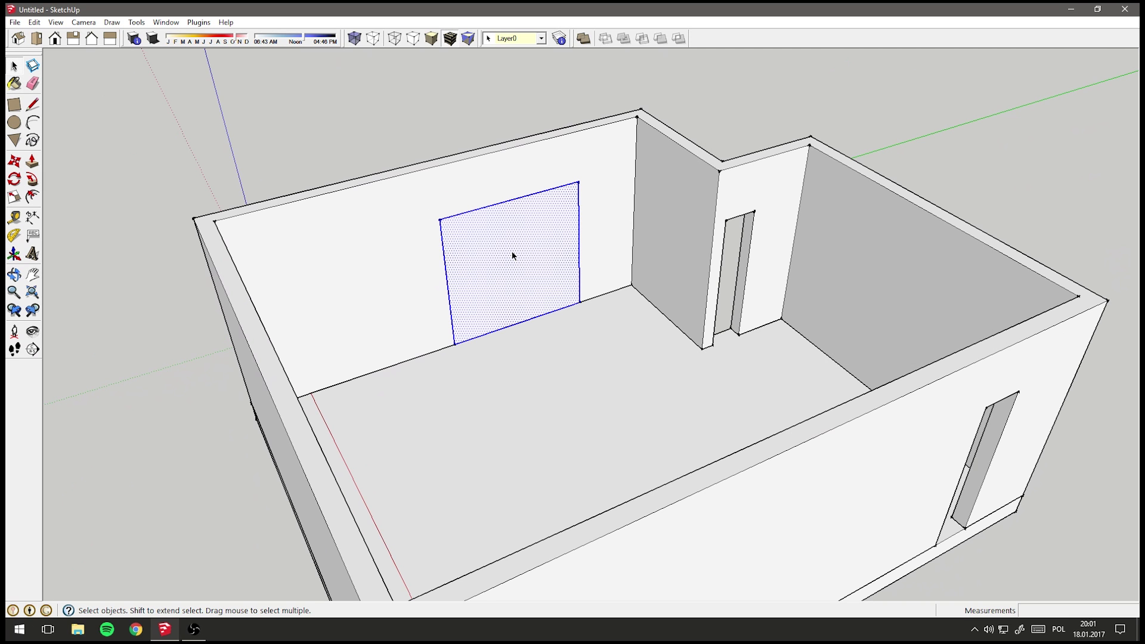
{"action": "mouse_move", "coordinate": [512, 252]}
{"action": "middle_mouse_down"}
{"action": "mouse_move", "coordinate": [596, 275]}
{"action": "mouse_move", "coordinate": [514, 340]}
{"action": "mouse_move", "coordinate": [518, 271]}
{"action": "middle_mouse_up"}
{"action": "right_click", "coordinate": [518, 270]}
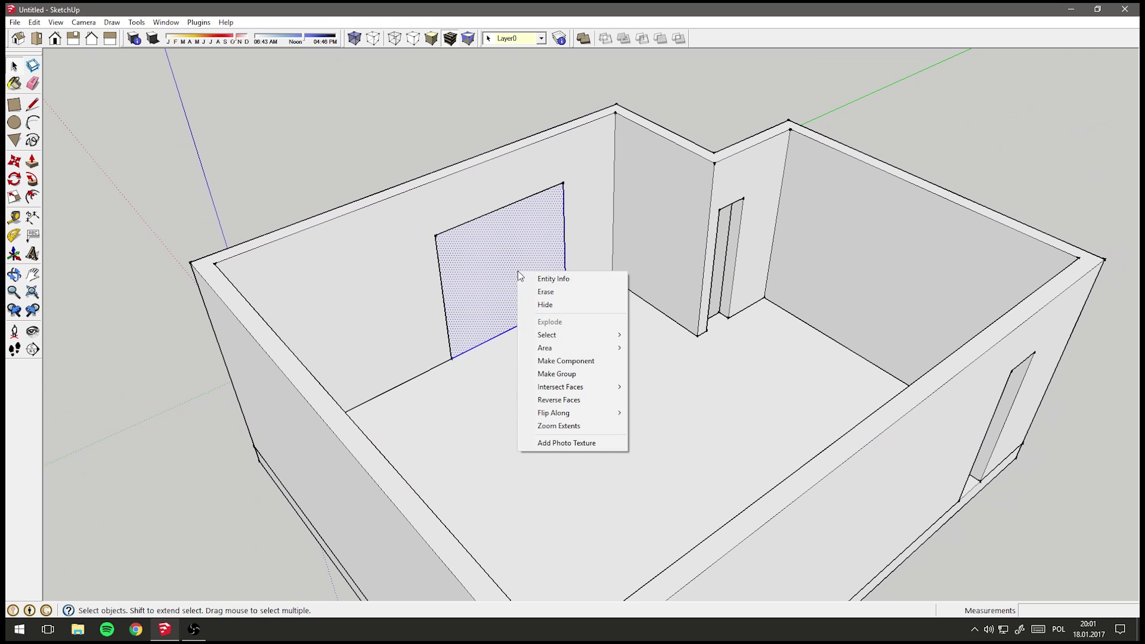
{"action": "left_click", "coordinate": [555, 374]}
{"action": "mouse_move", "coordinate": [495, 239]}
{"action": "middle_mouse_down"}
{"action": "mouse_move", "coordinate": [524, 268]}
{"action": "mouse_move", "coordinate": [447, 387]}
{"action": "mouse_move", "coordinate": [439, 287]}
{"action": "middle_mouse_up"}
{"action": "mouse_move", "coordinate": [504, 221]}
{"action": "middle_mouse_down"}
{"action": "mouse_move", "coordinate": [499, 259]}
{"action": "mouse_move", "coordinate": [593, 276]}
{"action": "mouse_move", "coordinate": [583, 276]}
{"action": "middle_mouse_up"}
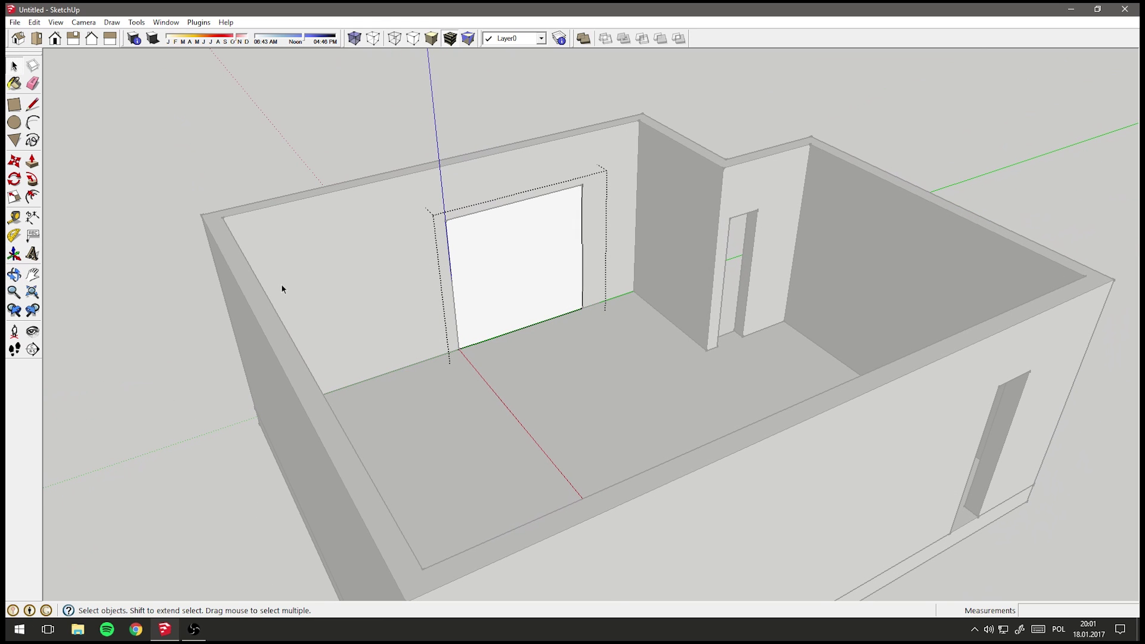
{"action": "scroll", "coordinate": [509, 310], "scroll_direction": "up", "scroll_amount": 5}
{"action": "middle_click_drag", "start_coordinate": [473, 301], "coordinate": [450, 330]}
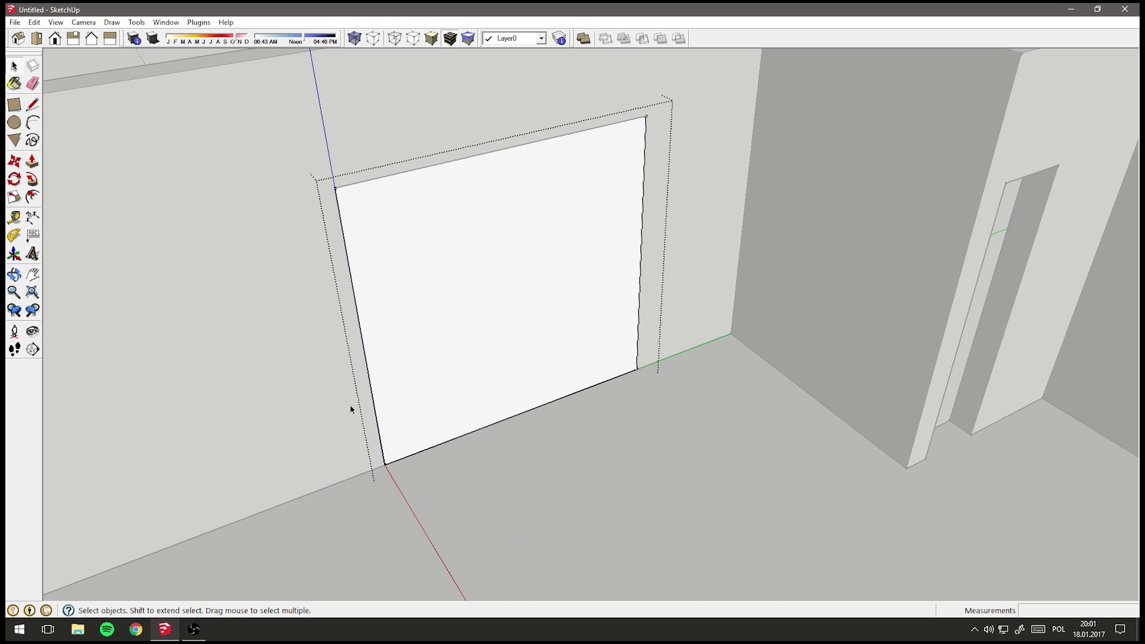
Offset the panel's outline 4 cm inward and delete the inner face, leaving a frame
{"action": "left_click", "coordinate": [34, 200]}
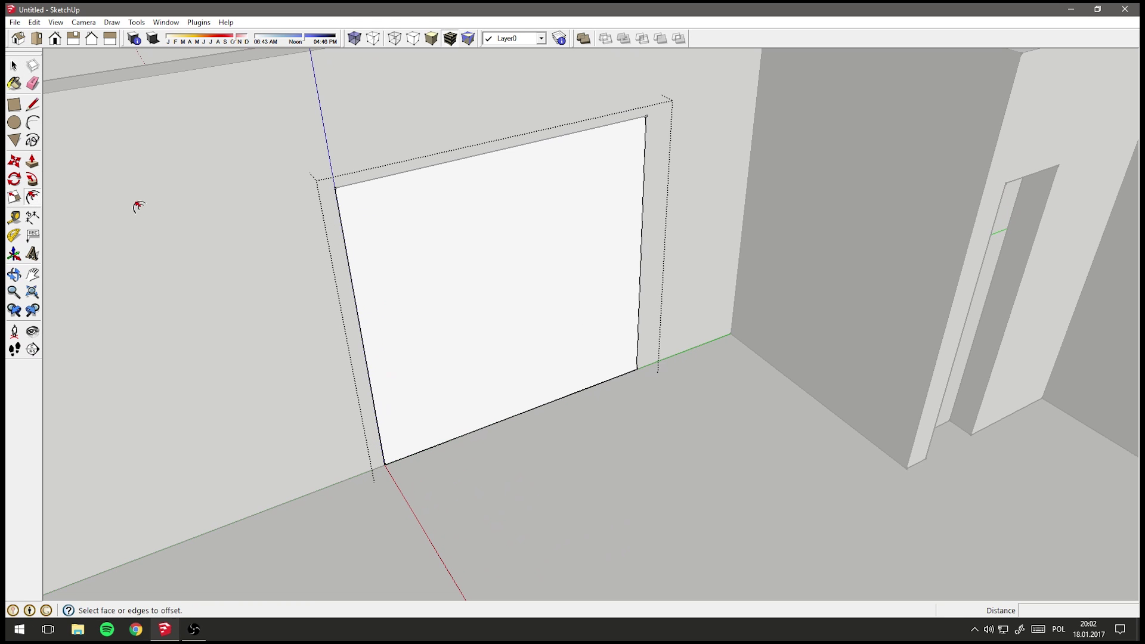
{"action": "left_click", "coordinate": [393, 176]}
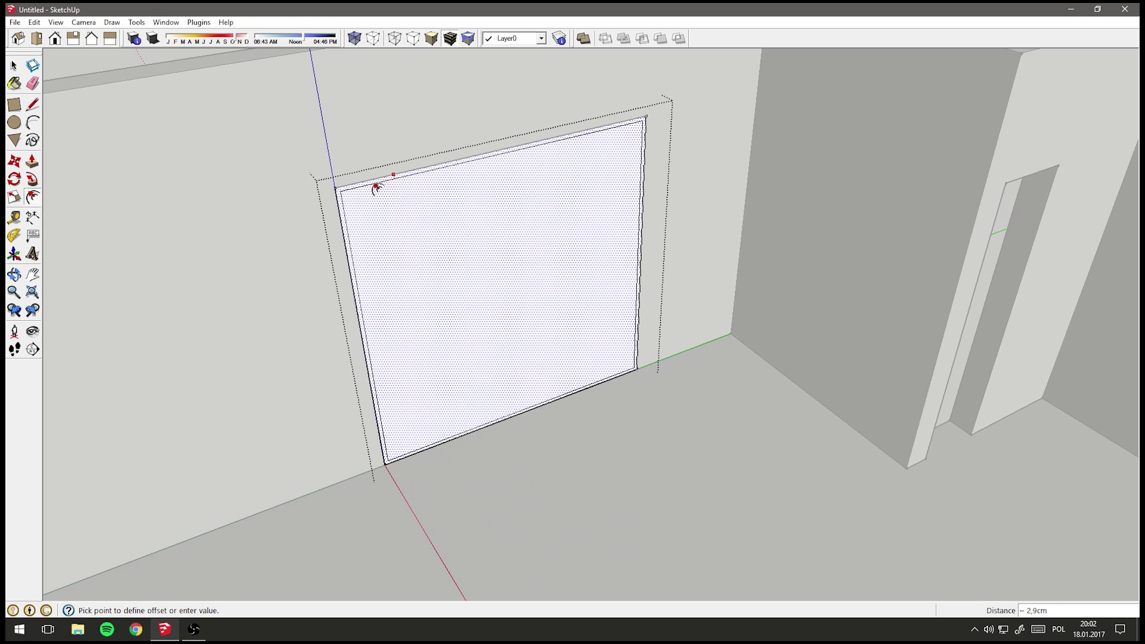
{"action": "type", "text": "4"}
{"action": "key", "text": "Return"}
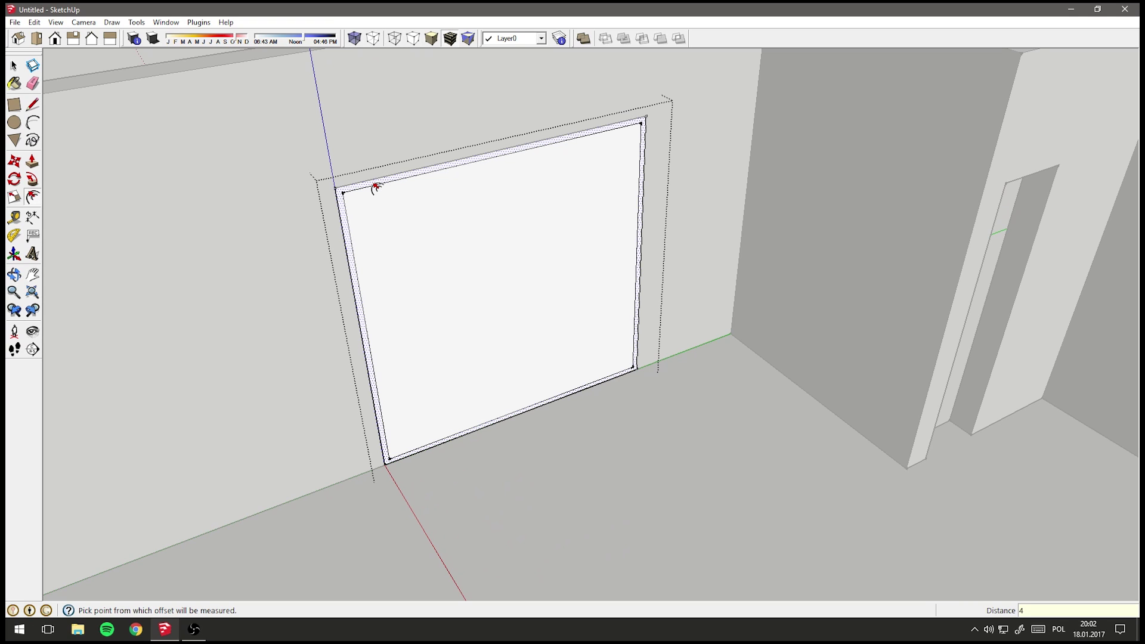
{"action": "left_click", "coordinate": [15, 65]}
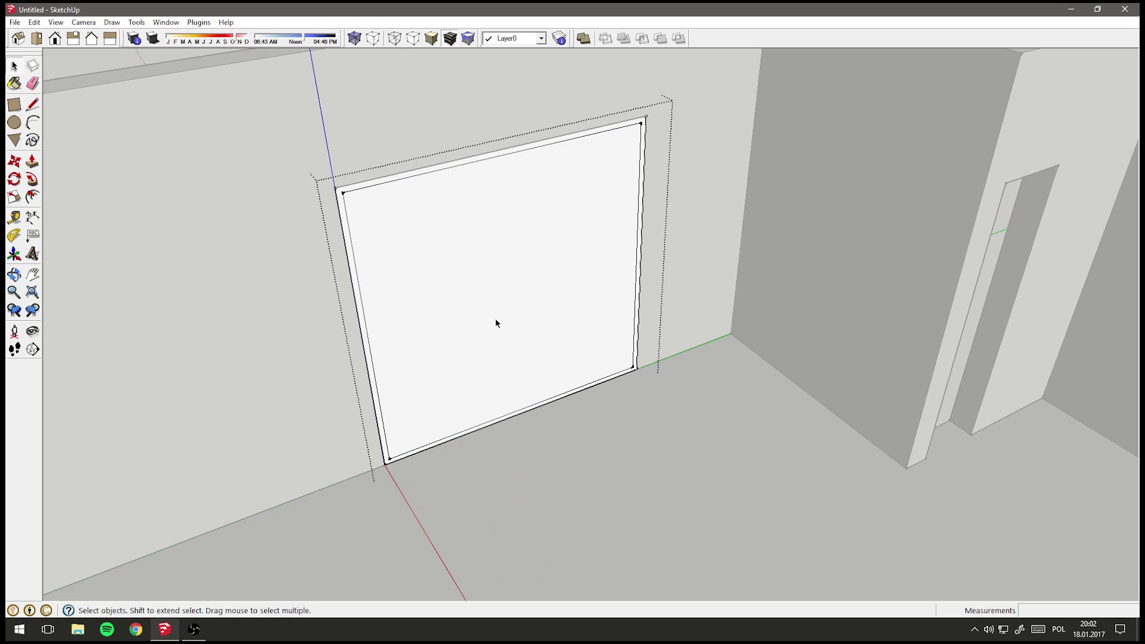
{"action": "left_click", "coordinate": [482, 307]}
{"action": "key", "text": "Delete"}
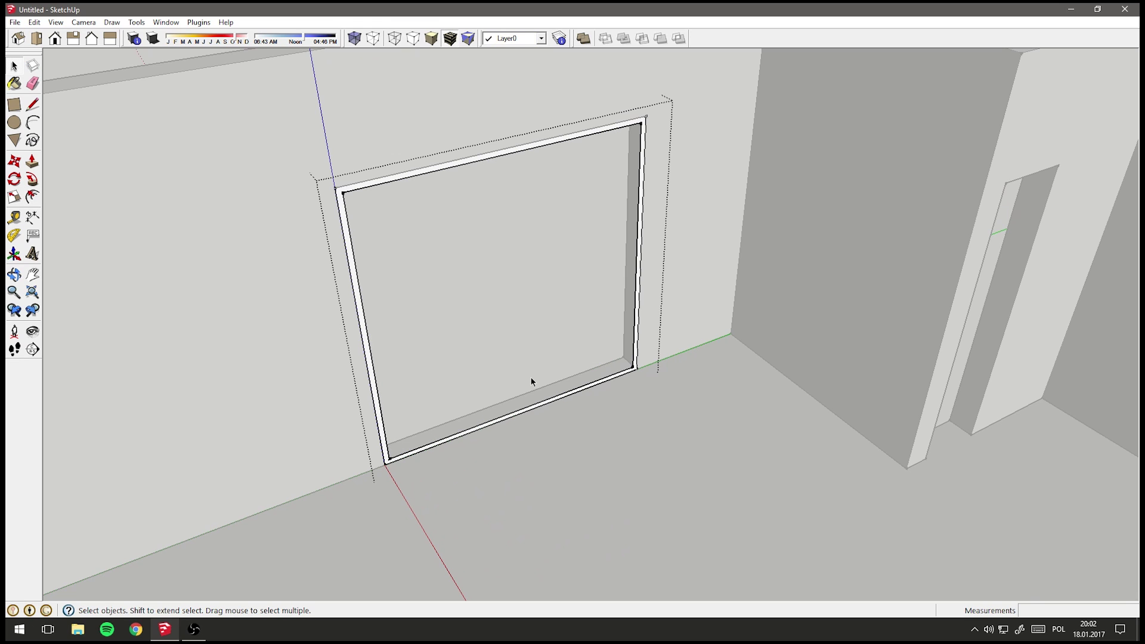
Push/pull the frame's inner ledge to a 5,0cm depth
{"action": "left_click", "coordinate": [32, 161]}
{"action": "scroll", "coordinate": [634, 377], "scroll_direction": "up", "scroll_amount": 3}
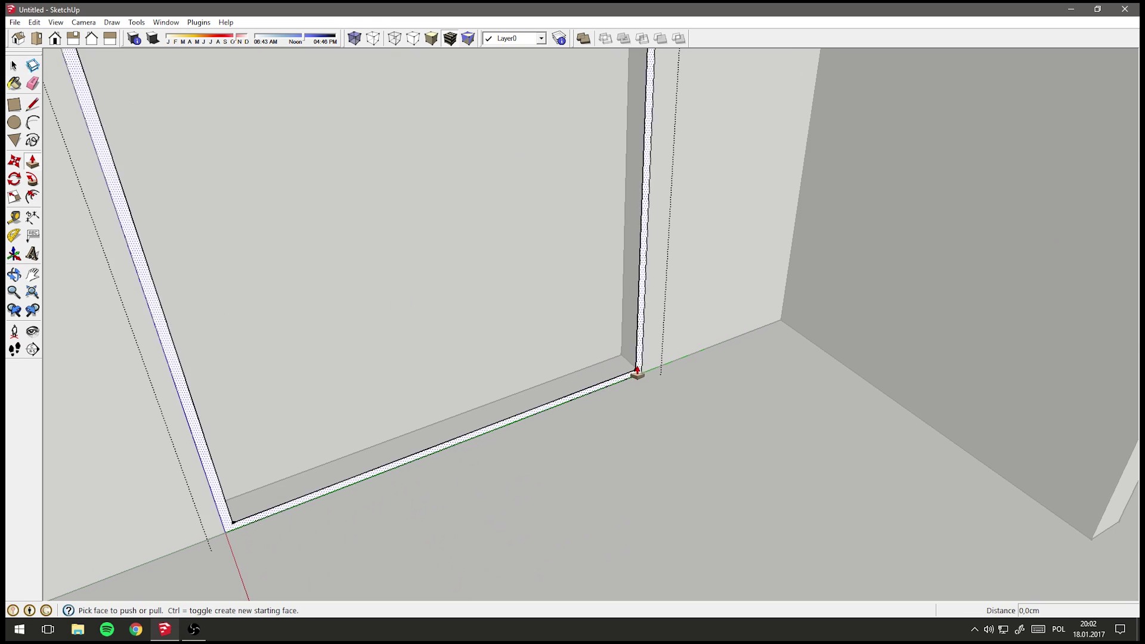
{"action": "scroll", "coordinate": [617, 383], "scroll_direction": "up", "scroll_amount": 2}
{"action": "left_click_drag", "start_coordinate": [601, 385], "coordinate": [598, 382]}
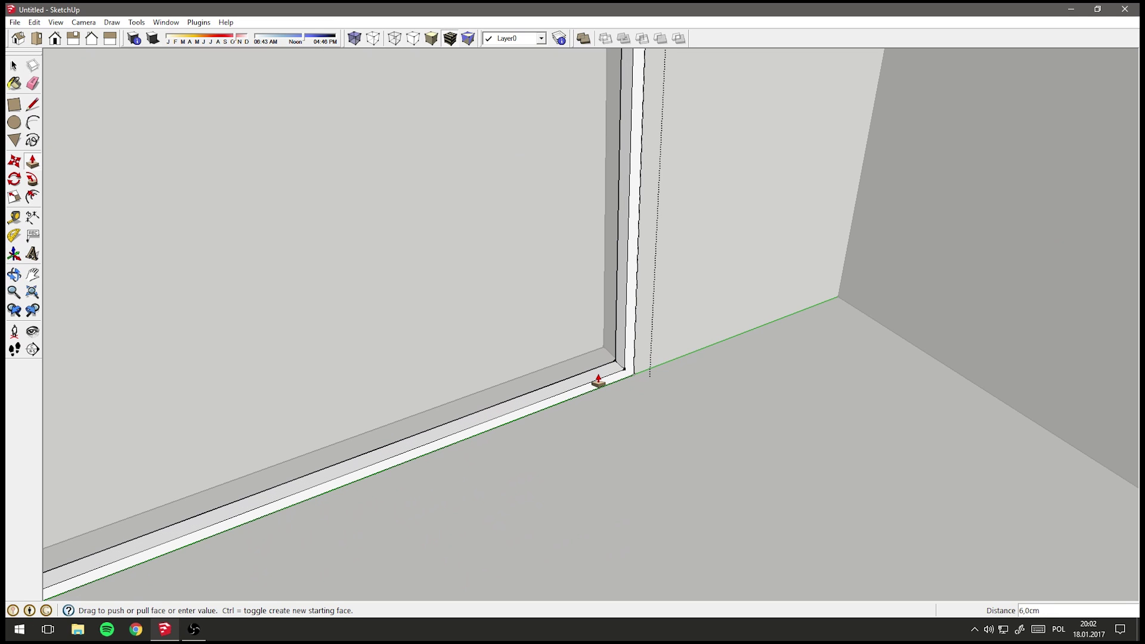
{"action": "left_click_drag", "start_coordinate": [598, 381], "coordinate": [595, 383]}
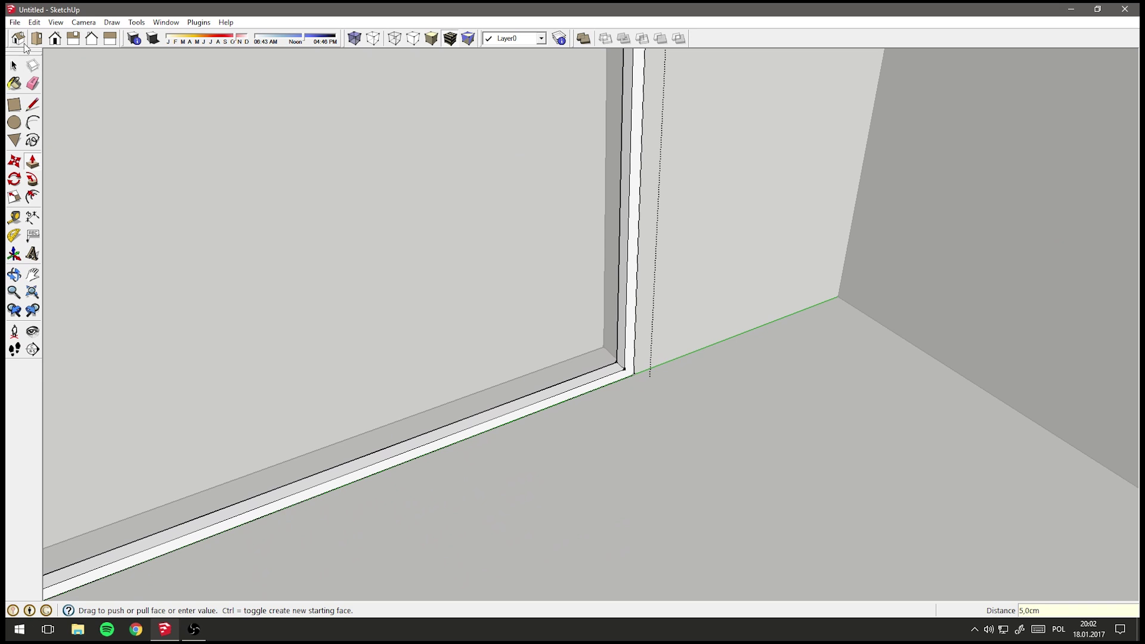
{"action": "left_click", "coordinate": [14, 65]}
{"action": "scroll", "coordinate": [622, 240], "scroll_direction": "down", "scroll_amount": 5}
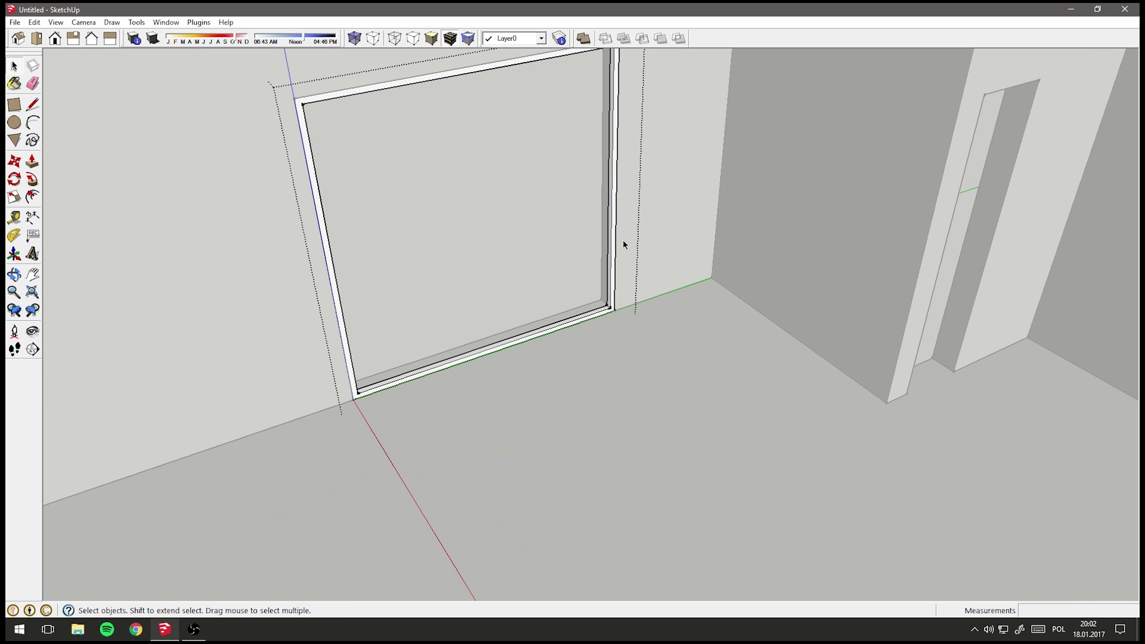
{"action": "middle_click_drag", "start_coordinate": [599, 223], "coordinate": [626, 286], "text": "shift"}
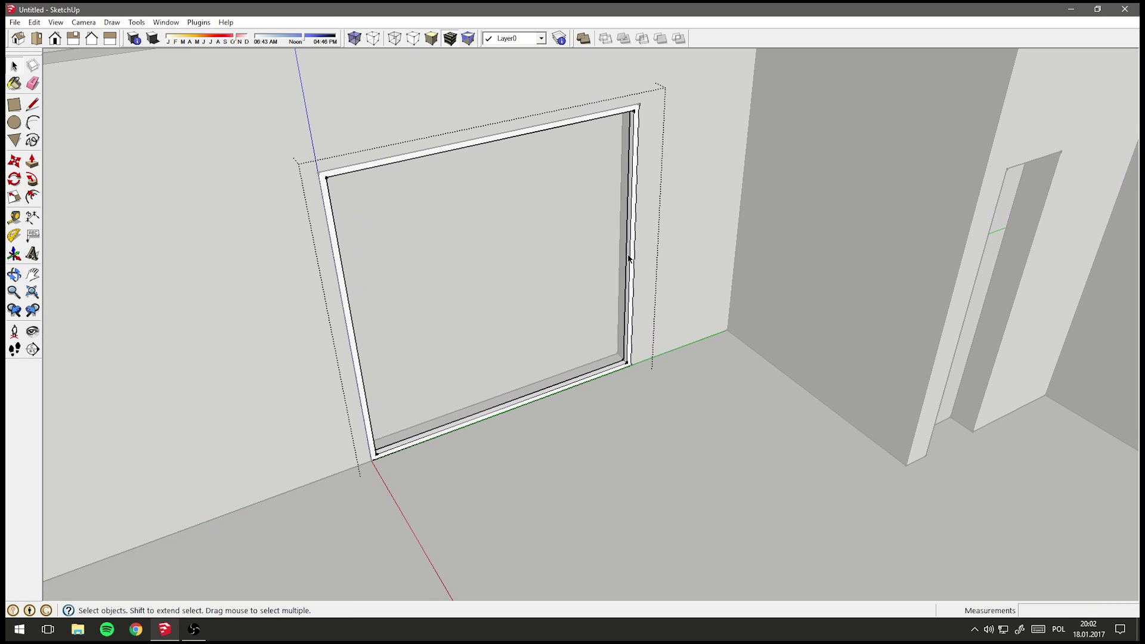
{"action": "left_click", "coordinate": [630, 260]}
Select the whole window frame and make it a group
{"action": "double_click", "coordinate": [630, 259]}
{"action": "right_click", "coordinate": [631, 258]}
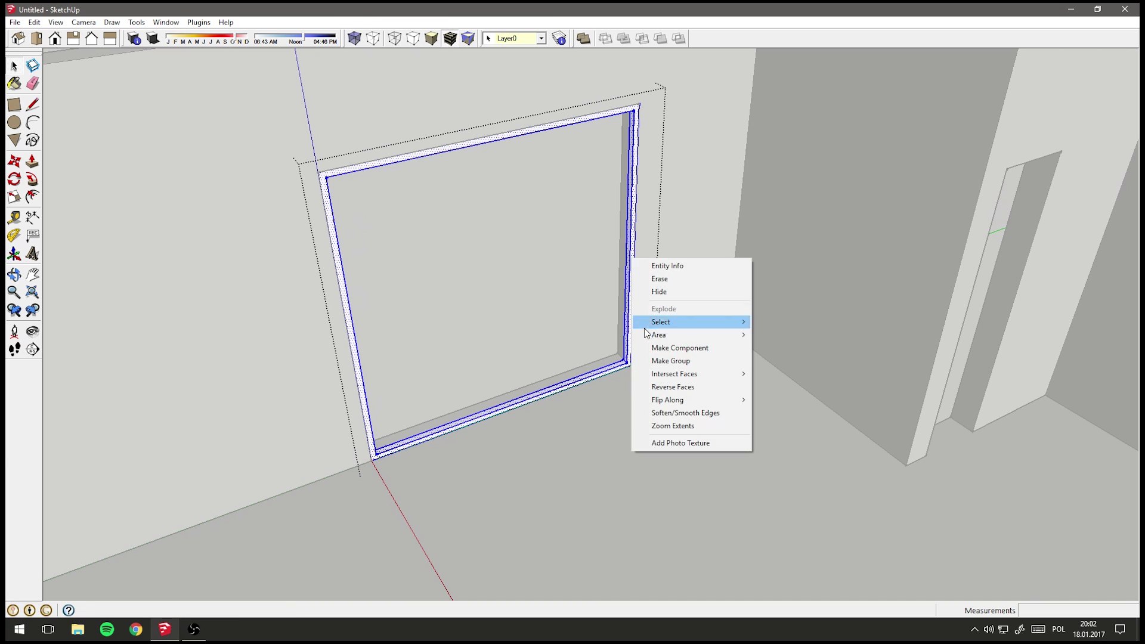
{"action": "left_click", "coordinate": [655, 361]}
{"action": "middle_click_drag", "start_coordinate": [646, 356], "coordinate": [451, 154]}
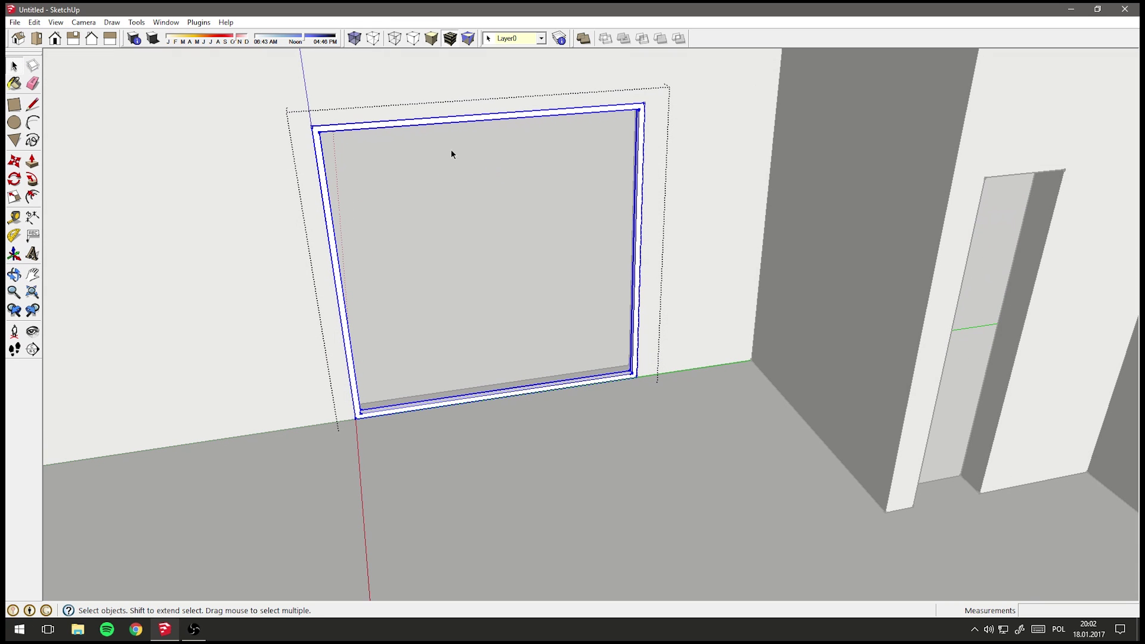
Draw a 212 by 212 cm rectangle filling the frame's inner opening
{"action": "left_click", "coordinate": [16, 108]}
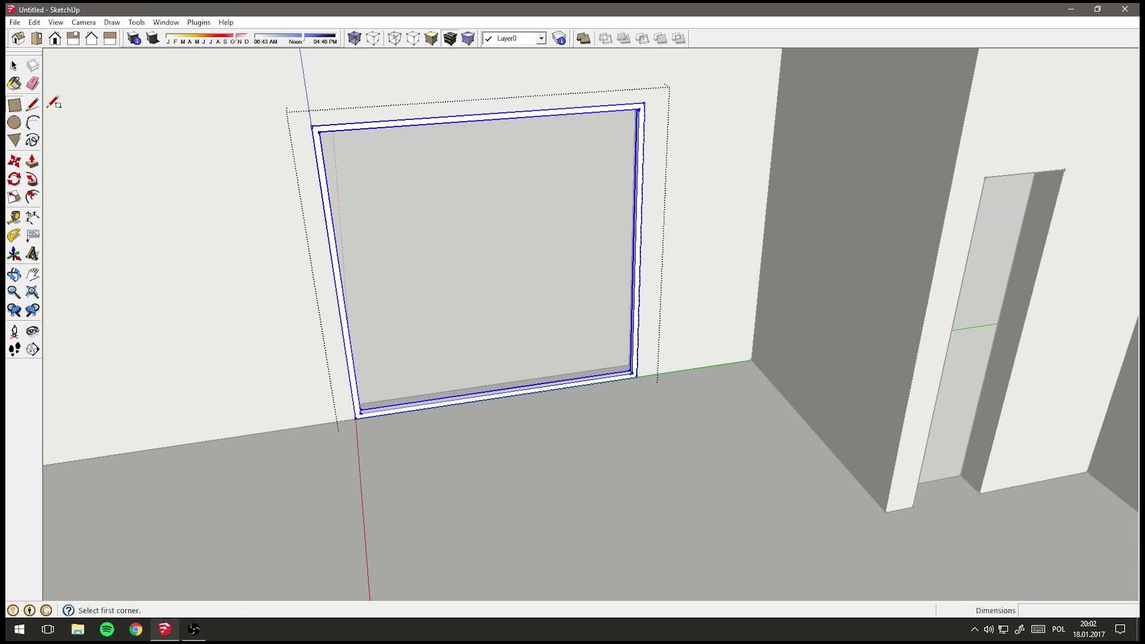
{"action": "left_click", "coordinate": [320, 131]}
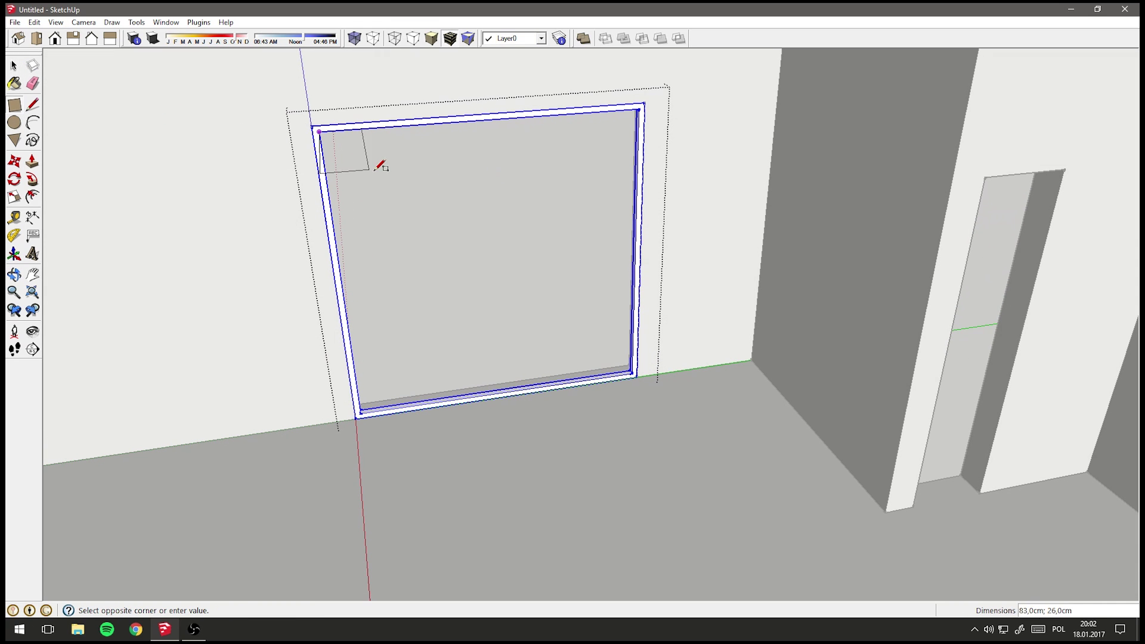
{"action": "left_click", "coordinate": [634, 372]}
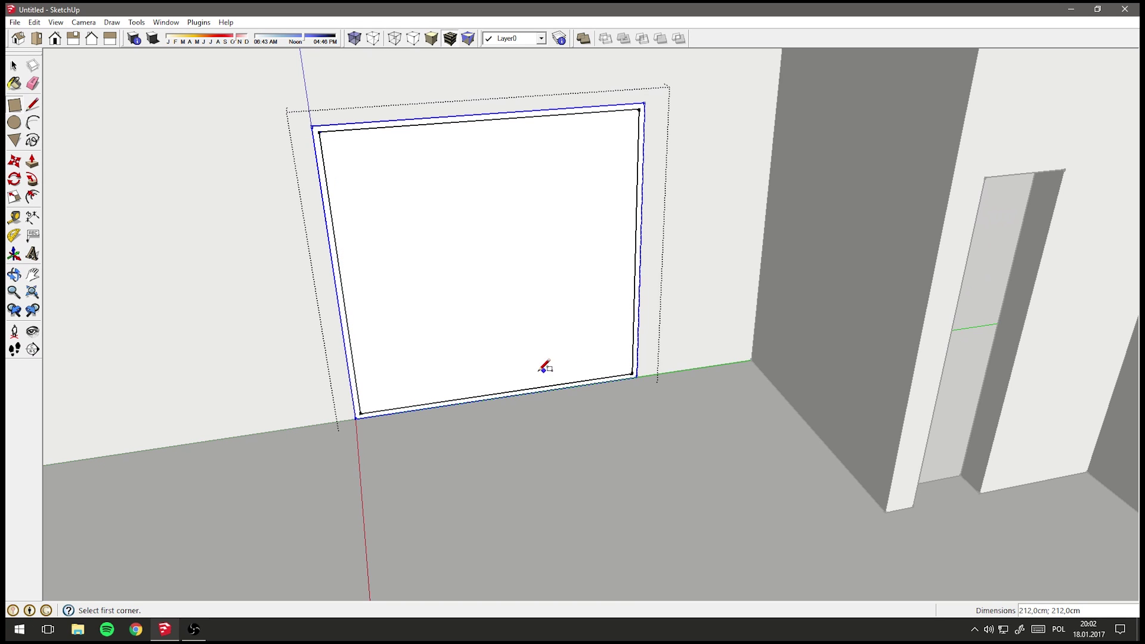
{"action": "middle_click_drag", "start_coordinate": [545, 366], "coordinate": [440, 257]}
{"action": "left_click", "coordinate": [13, 66]}
{"action": "double_click", "coordinate": [431, 195]}
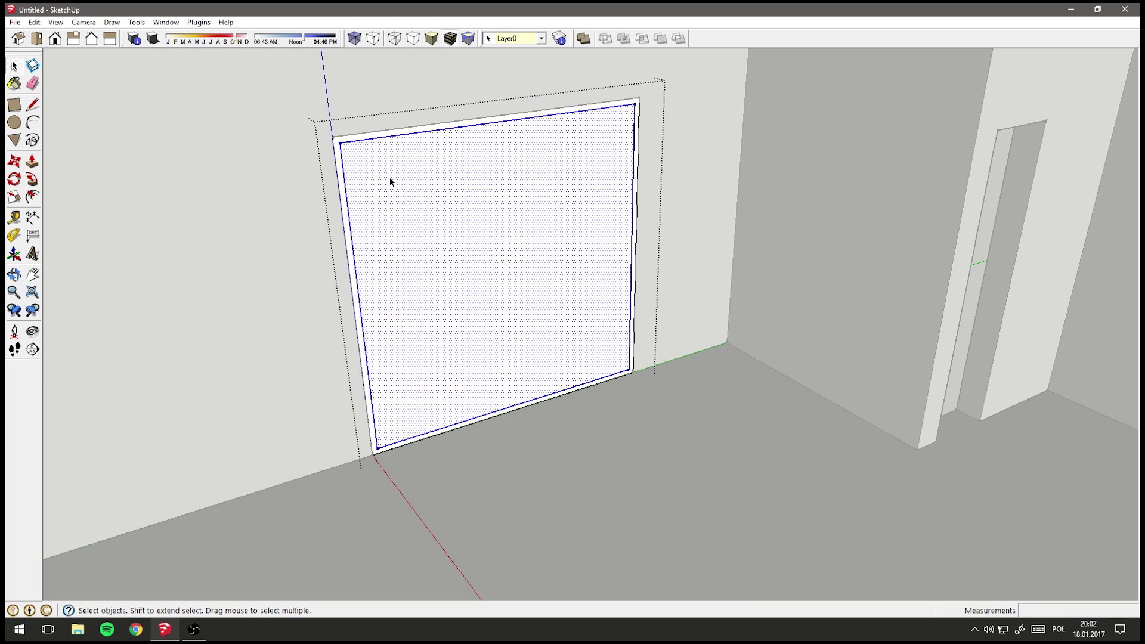
{"action": "mouse_move", "coordinate": [389, 177]}
{"action": "middle_mouse_down"}
{"action": "mouse_move", "coordinate": [416, 271]}
{"action": "mouse_move", "coordinate": [453, 268]}
{"action": "mouse_move", "coordinate": [367, 258]}
{"action": "middle_mouse_up"}
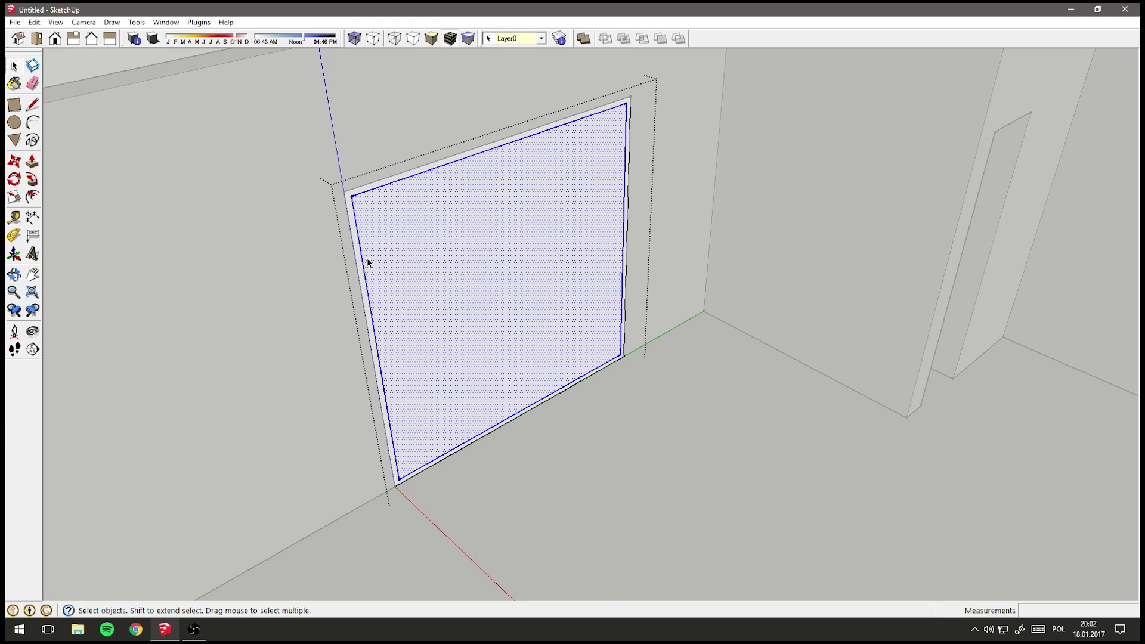
{"action": "left_click", "coordinate": [388, 188]}
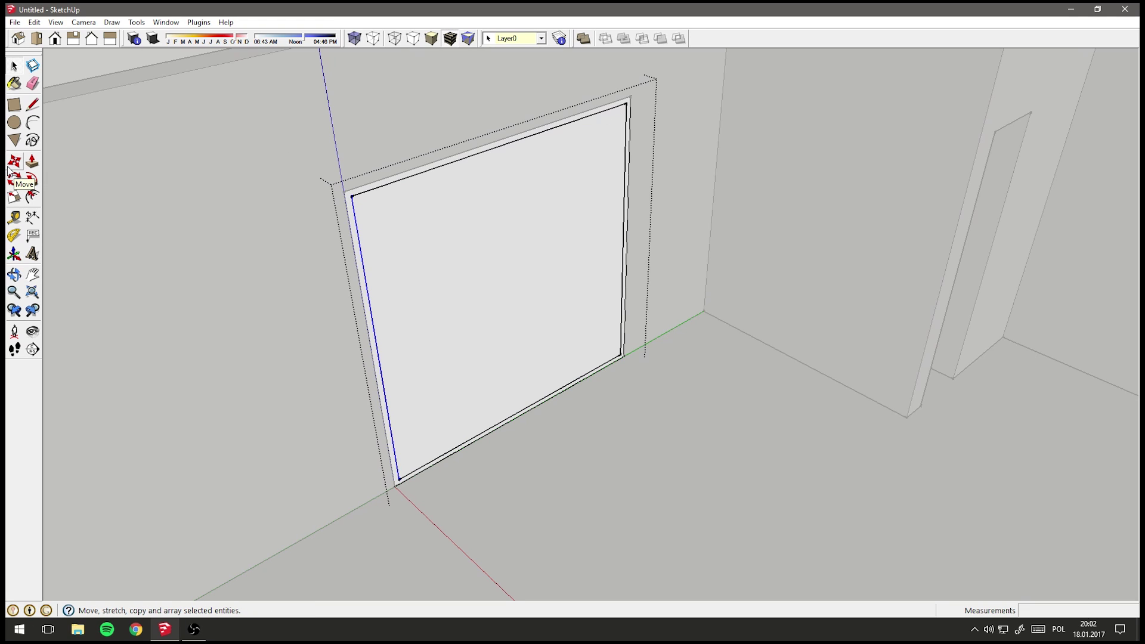
Divide the window face's top edge into 3 equal segments
{"action": "right_click", "coordinate": [396, 185]}
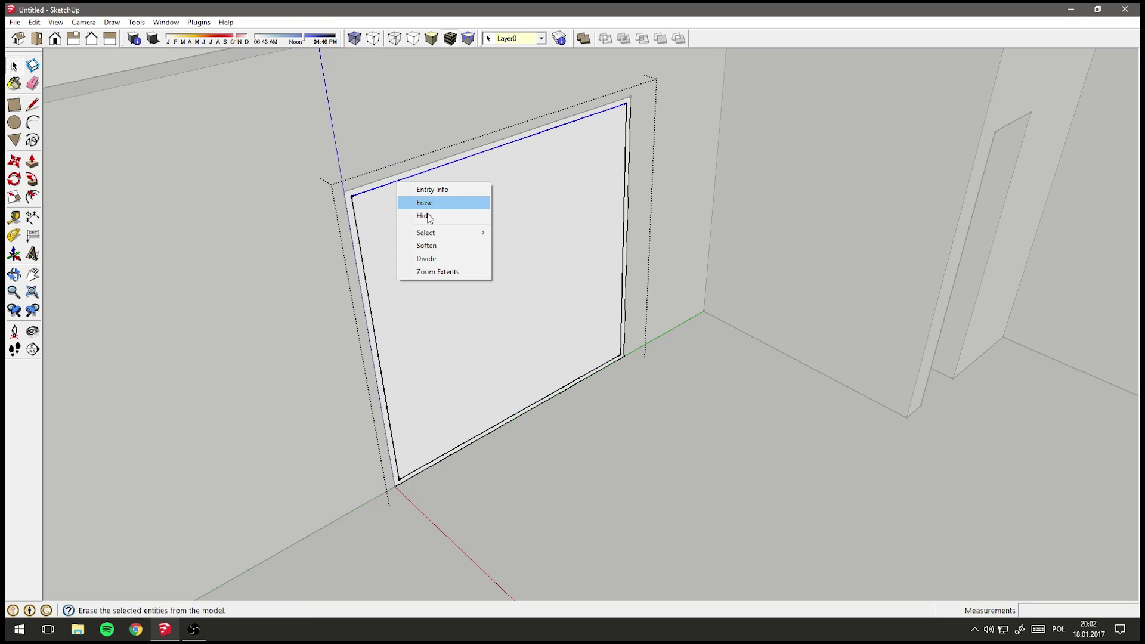
{"action": "left_click", "coordinate": [431, 261]}
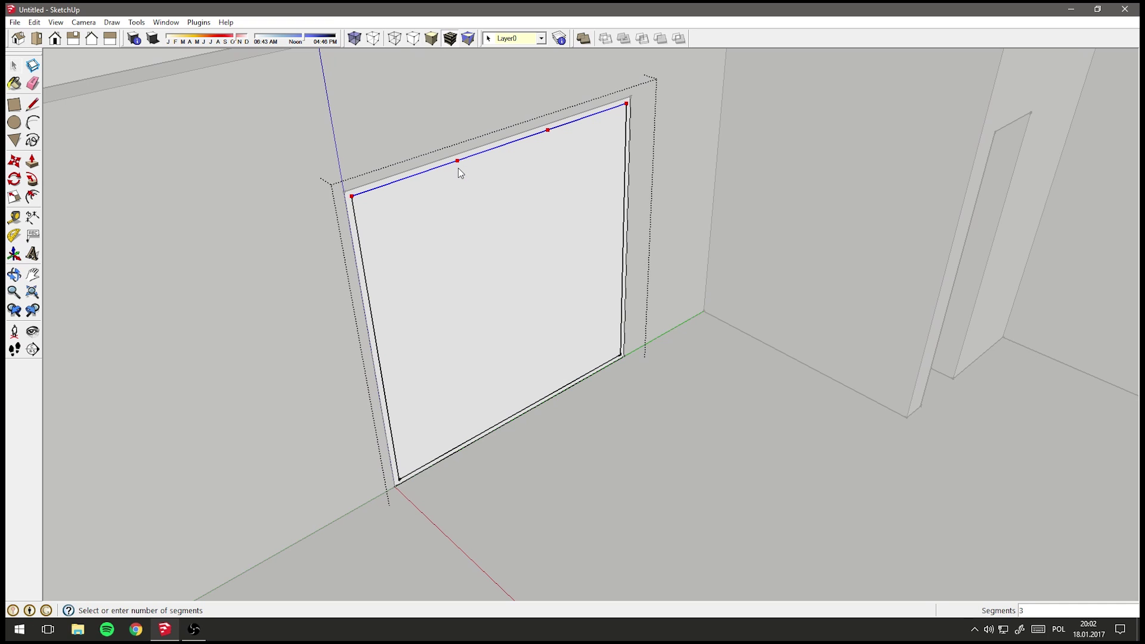
{"action": "left_click", "coordinate": [451, 192]}
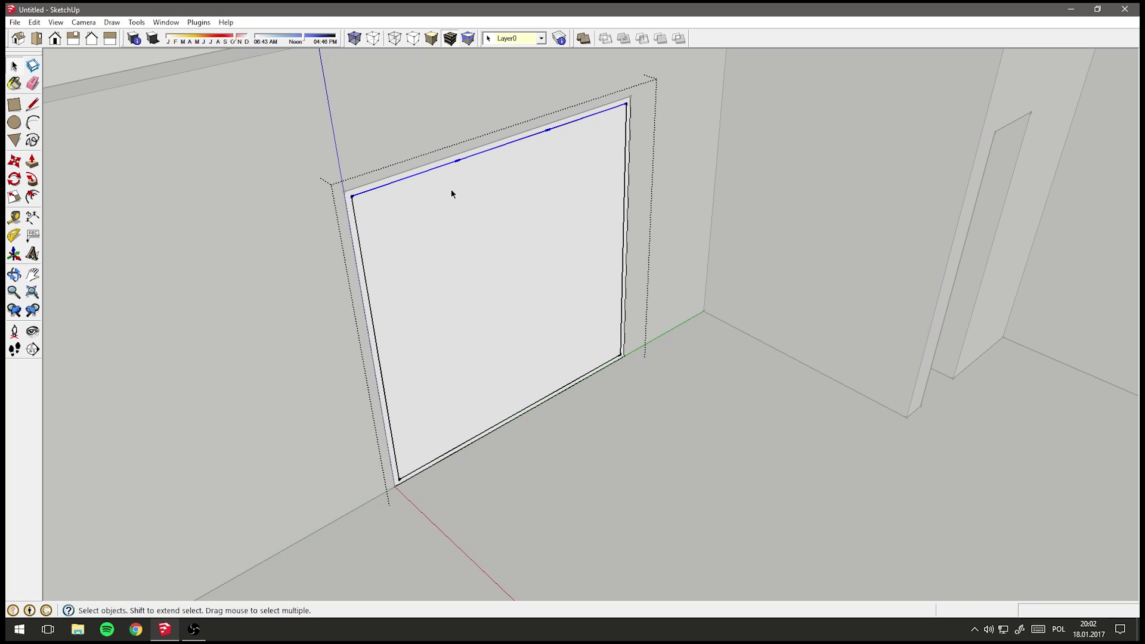
Draw a 212 cm vertical line from the first division point to the bottom edge
{"action": "left_click", "coordinate": [32, 108]}
{"action": "left_click", "coordinate": [457, 159]}
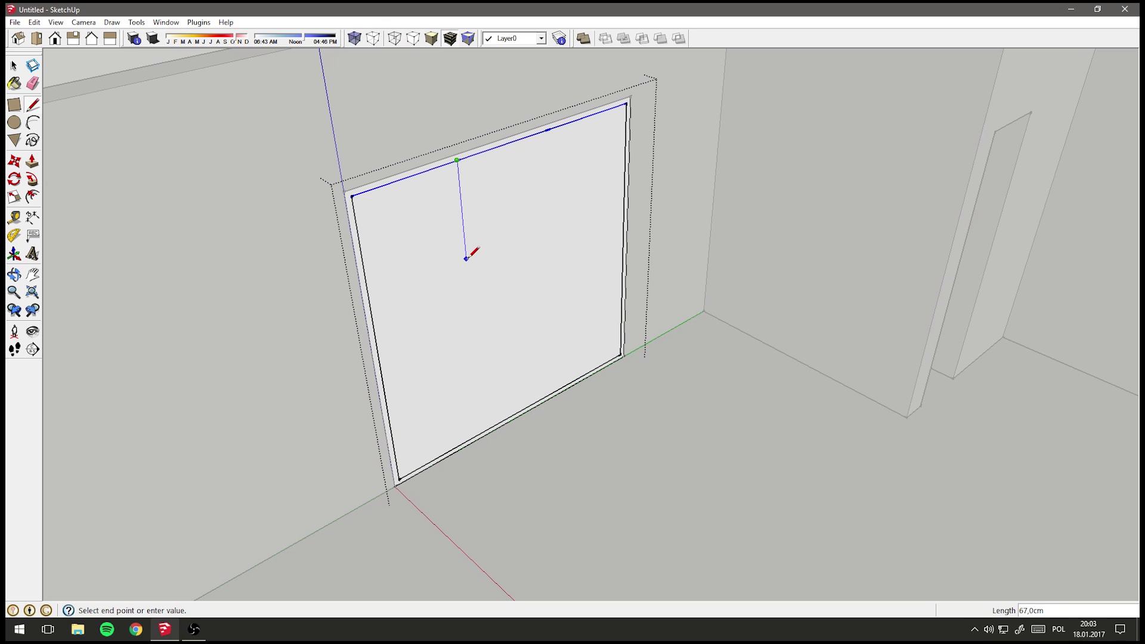
{"action": "left_click", "coordinate": [538, 401]}
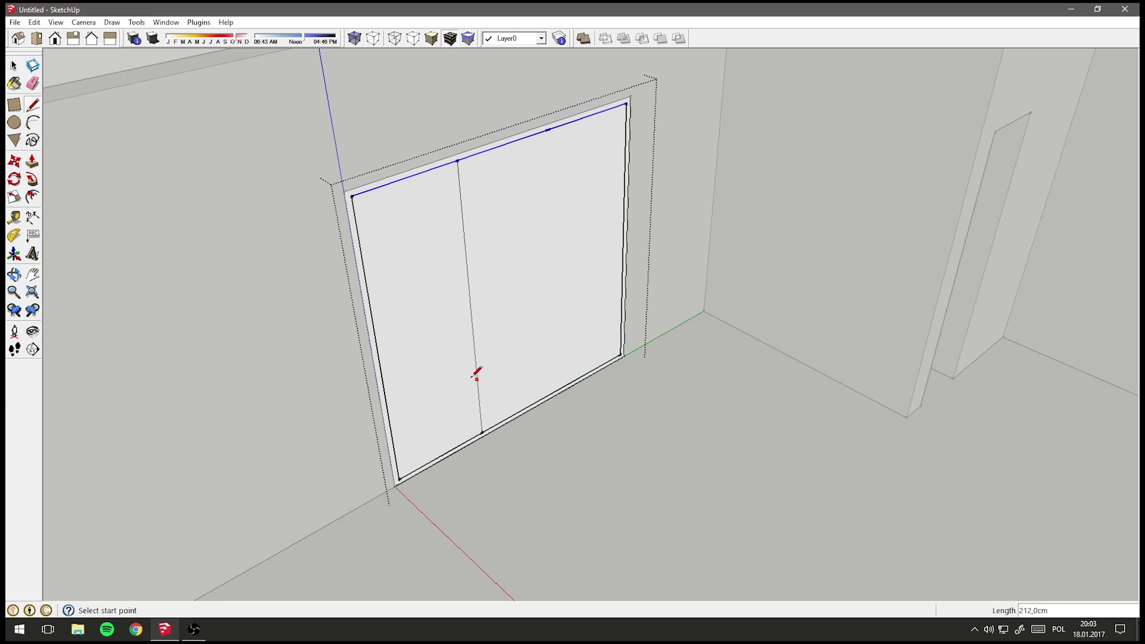
{"action": "left_click", "coordinate": [14, 66]}
{"action": "middle_click_drag", "start_coordinate": [507, 310], "coordinate": [572, 336]}
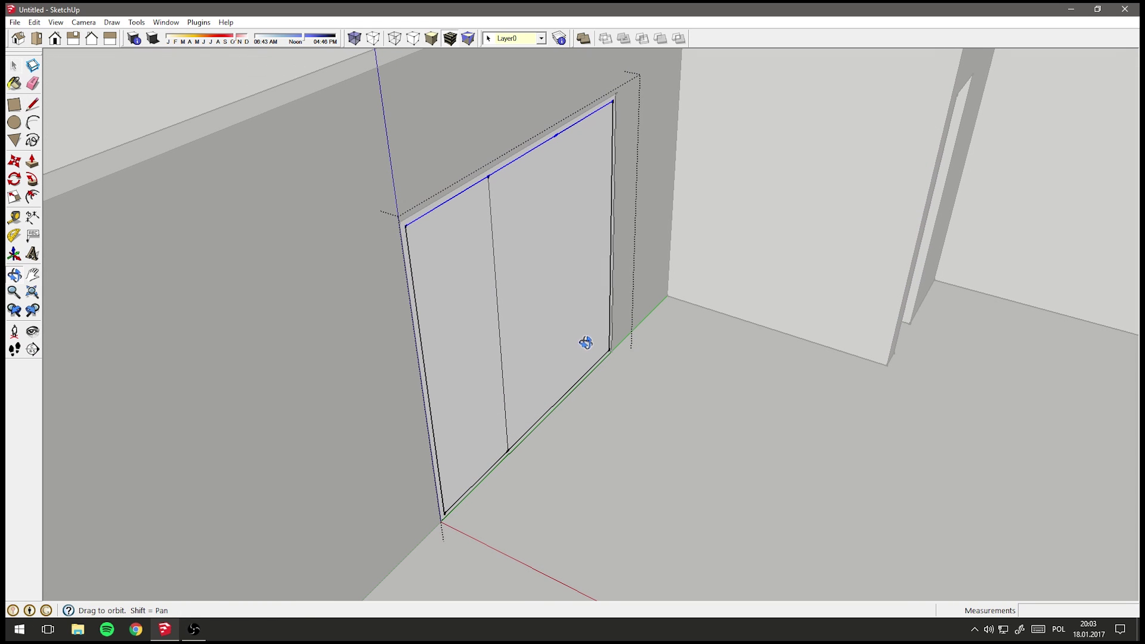
{"action": "triple_click", "coordinate": [571, 336]}
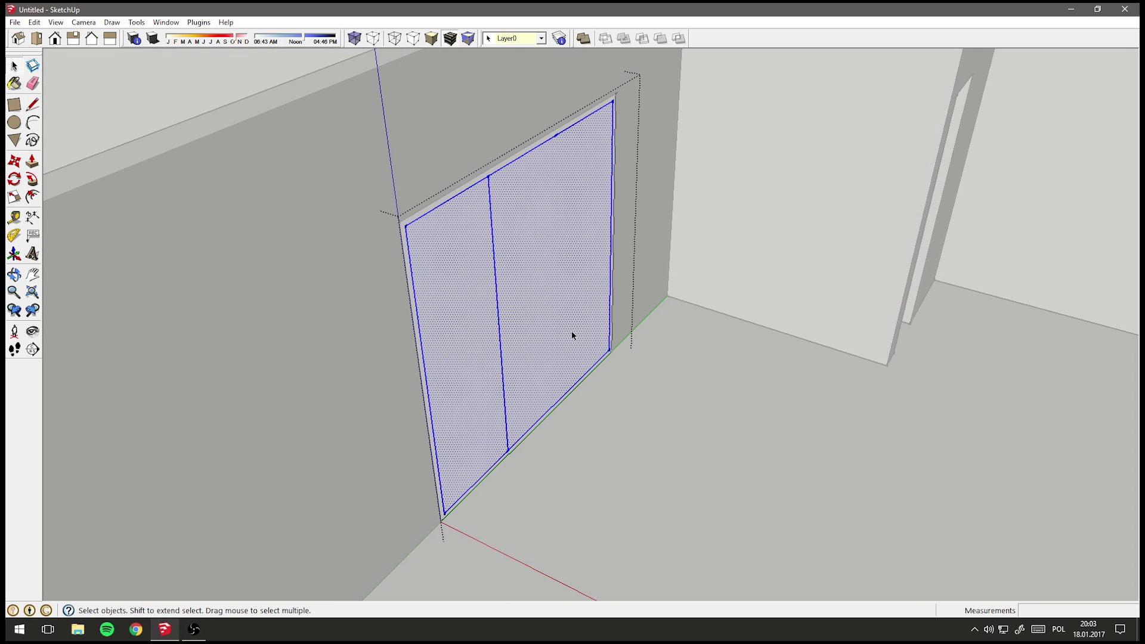
Move both window faces 22 cm out in front of the frame
{"action": "left_click", "coordinate": [15, 162]}
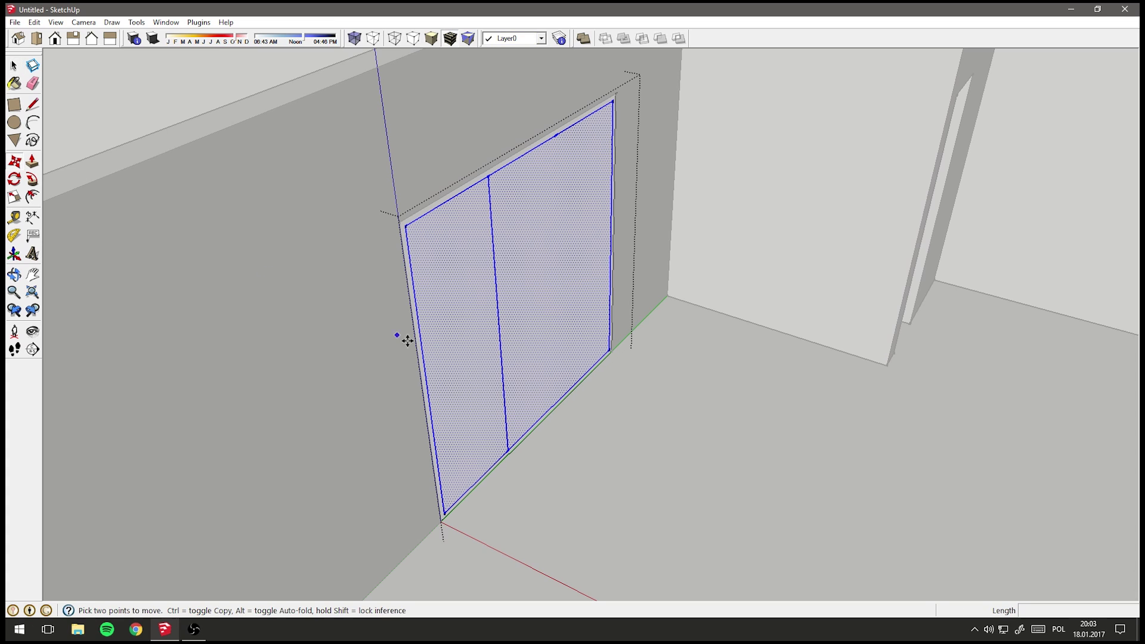
{"action": "left_click", "coordinate": [614, 387]}
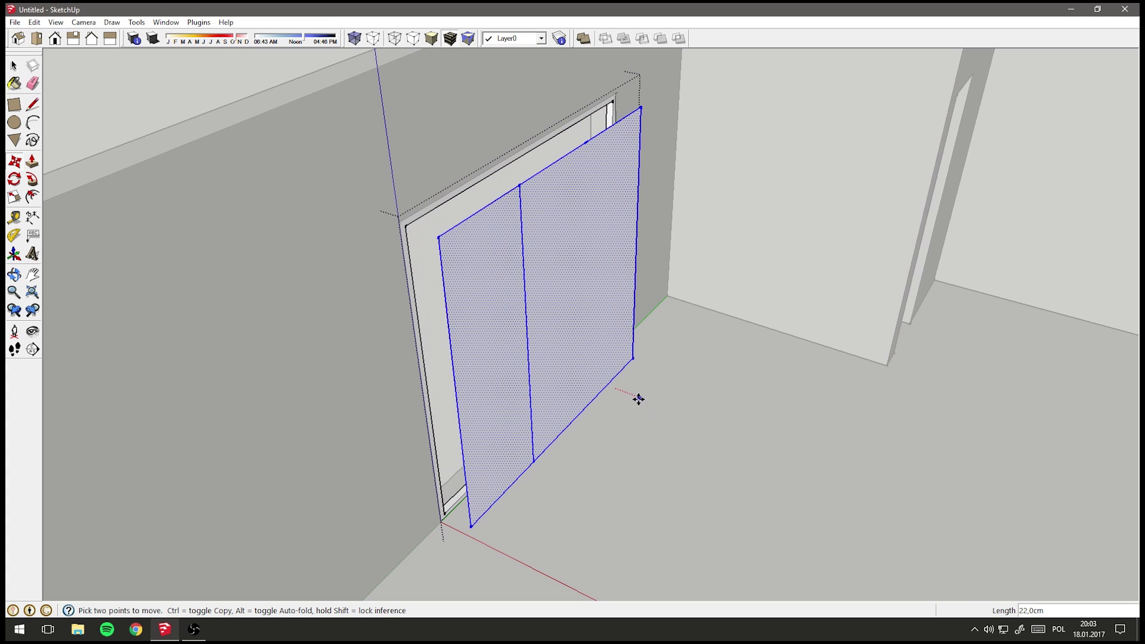
{"action": "left_click", "coordinate": [659, 404]}
{"action": "mouse_move", "coordinate": [558, 306]}
{"action": "middle_mouse_down"}
{"action": "mouse_move", "coordinate": [494, 309]}
{"action": "mouse_move", "coordinate": [504, 307]}
{"action": "middle_mouse_up"}
Erase the wider panel's edges, leaving only the narrow sash panel
{"action": "left_click", "coordinate": [33, 83]}
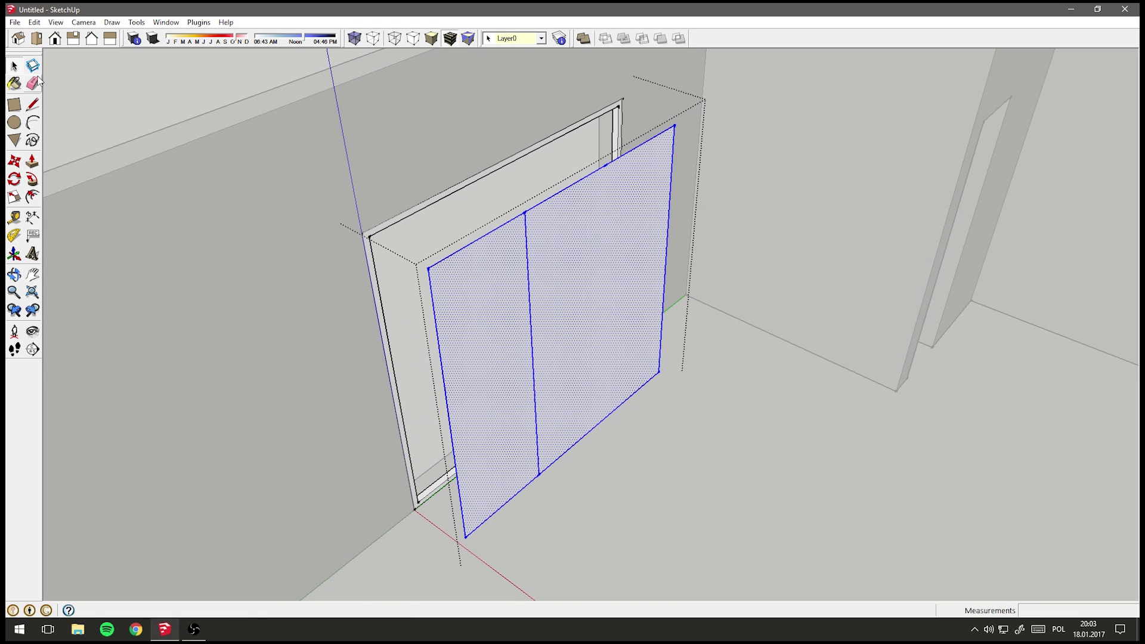
{"action": "left_click_drag", "start_coordinate": [469, 310], "coordinate": [538, 254]}
{"action": "key", "text": "e"}
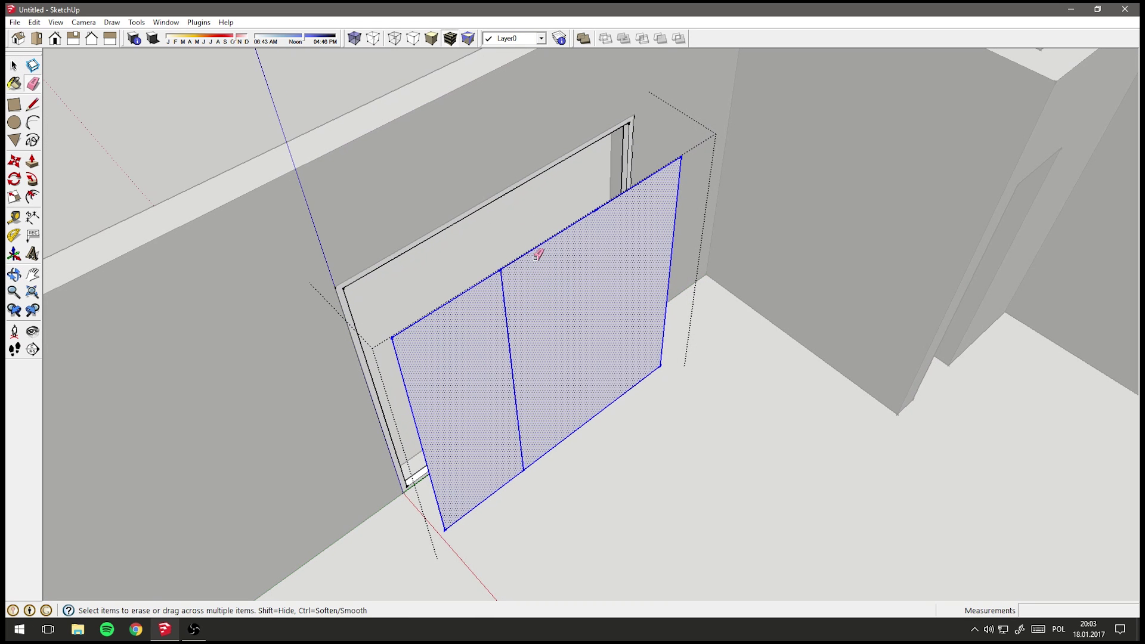
{"action": "left_click", "coordinate": [549, 233]}
{"action": "left_click_drag", "start_coordinate": [679, 153], "coordinate": [711, 298]}
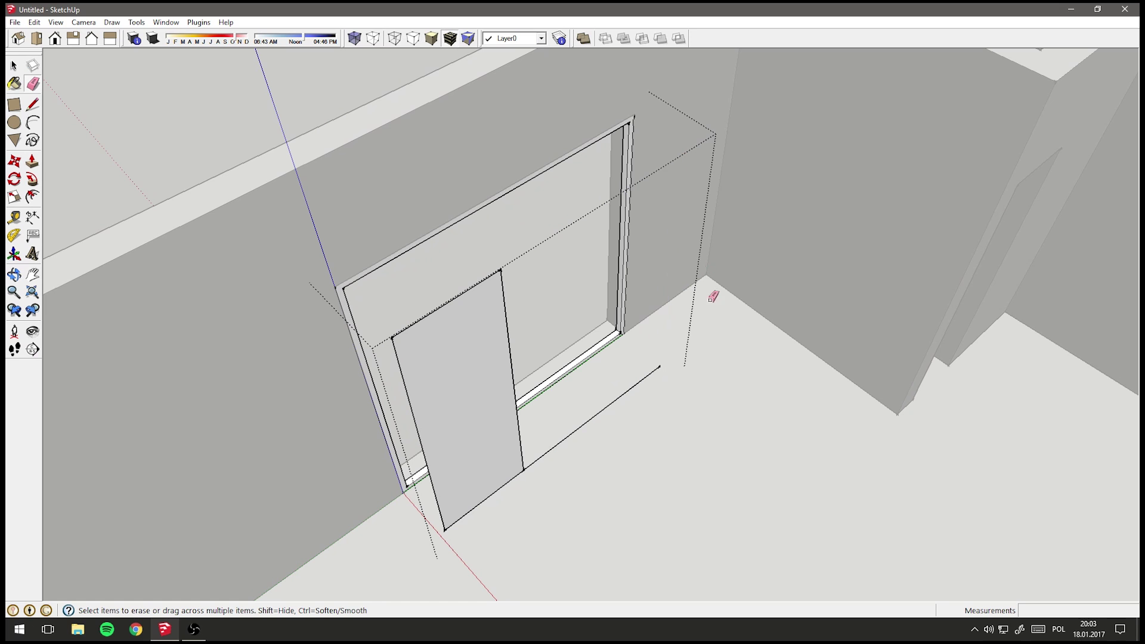
{"action": "left_click", "coordinate": [651, 373]}
{"action": "middle_click_drag", "start_coordinate": [596, 439], "coordinate": [444, 246]}
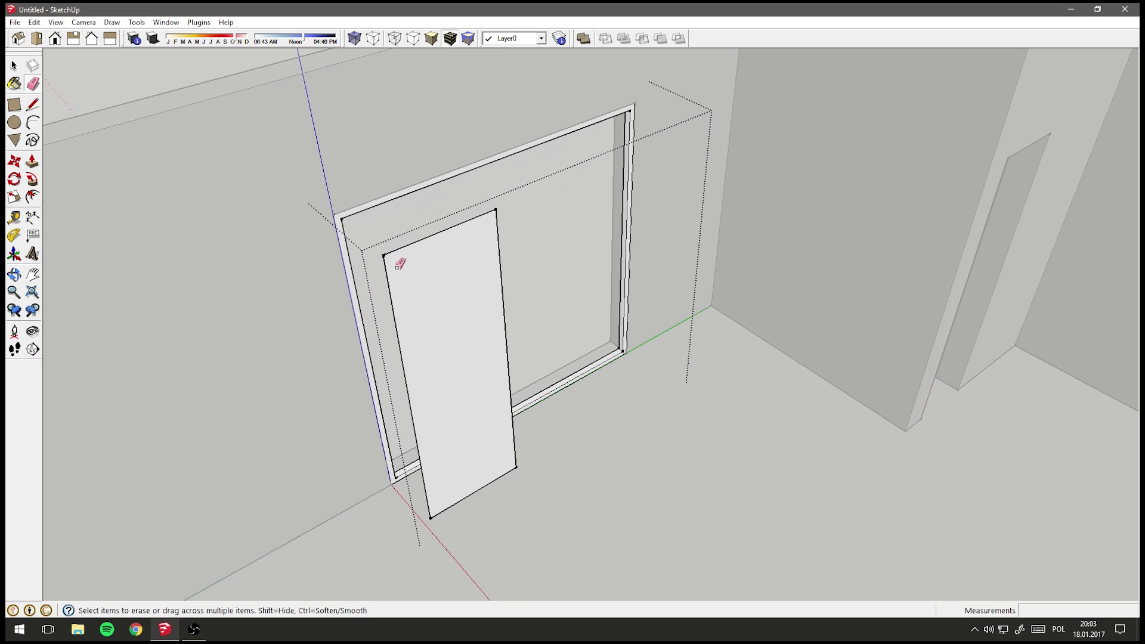
{"action": "mouse_move", "coordinate": [212, 248]}
{"action": "middle_mouse_down"}
{"action": "mouse_move", "coordinate": [151, 141]}
{"action": "mouse_move", "coordinate": [189, 100]}
{"action": "mouse_move", "coordinate": [248, 177]}
{"action": "mouse_move", "coordinate": [356, 179]}
{"action": "middle_mouse_up"}
Offset the sash panel's outline inward and delete its inner face
{"action": "left_click", "coordinate": [32, 197]}
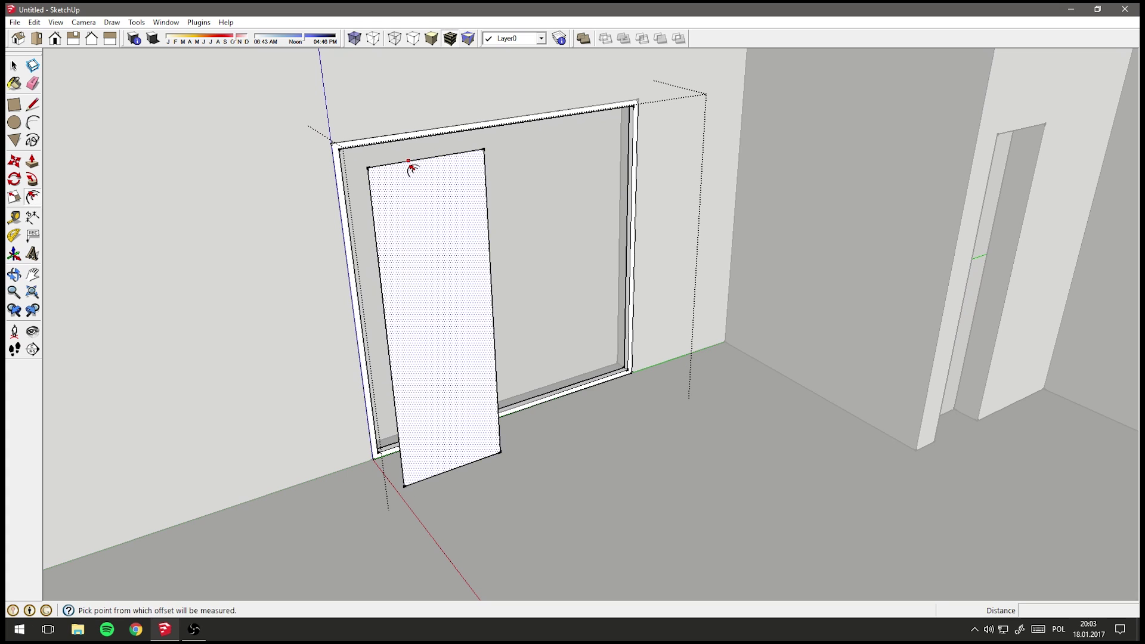
{"action": "left_click", "coordinate": [408, 161]}
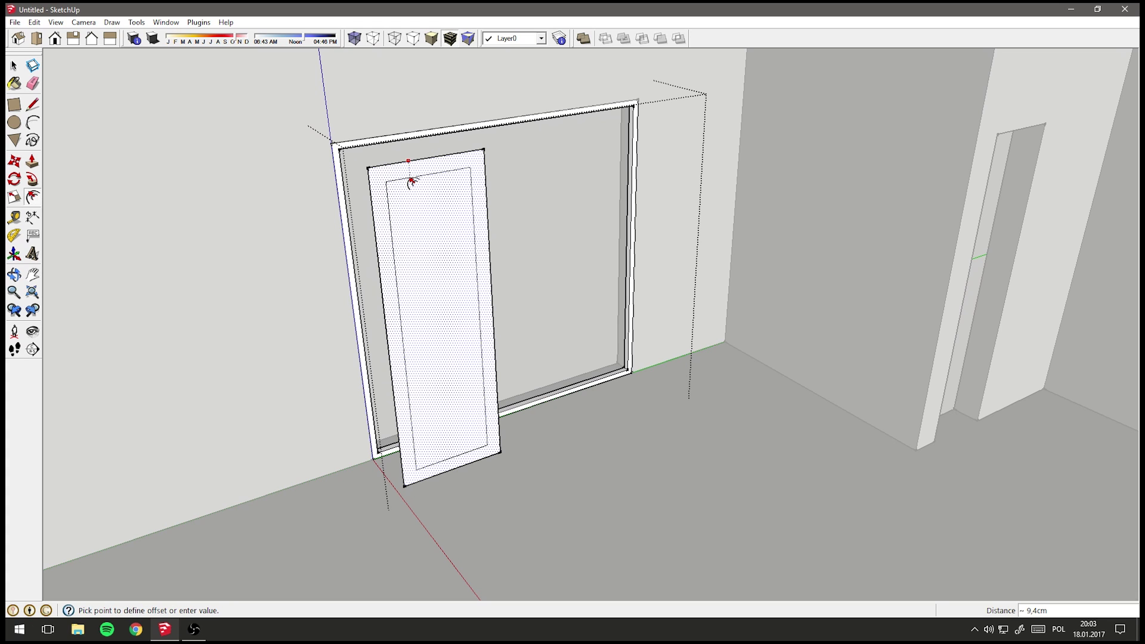
{"action": "left_click", "coordinate": [412, 181]}
{"action": "key", "text": "space"}
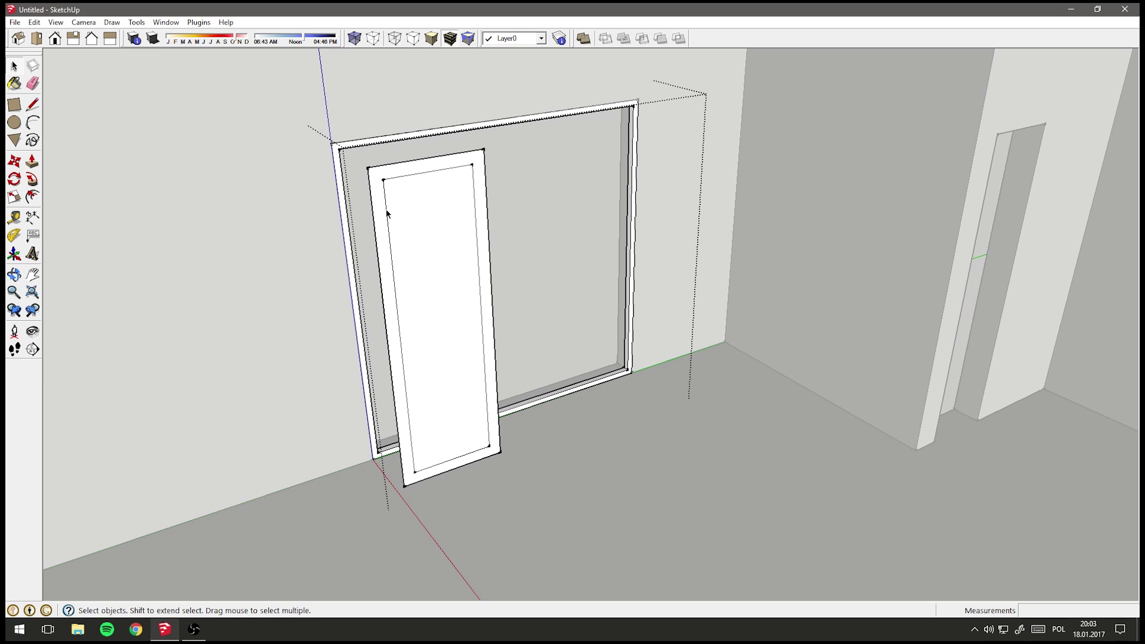
{"action": "left_click", "coordinate": [425, 208]}
{"action": "middle_click_drag", "start_coordinate": [425, 209], "coordinate": [452, 321]}
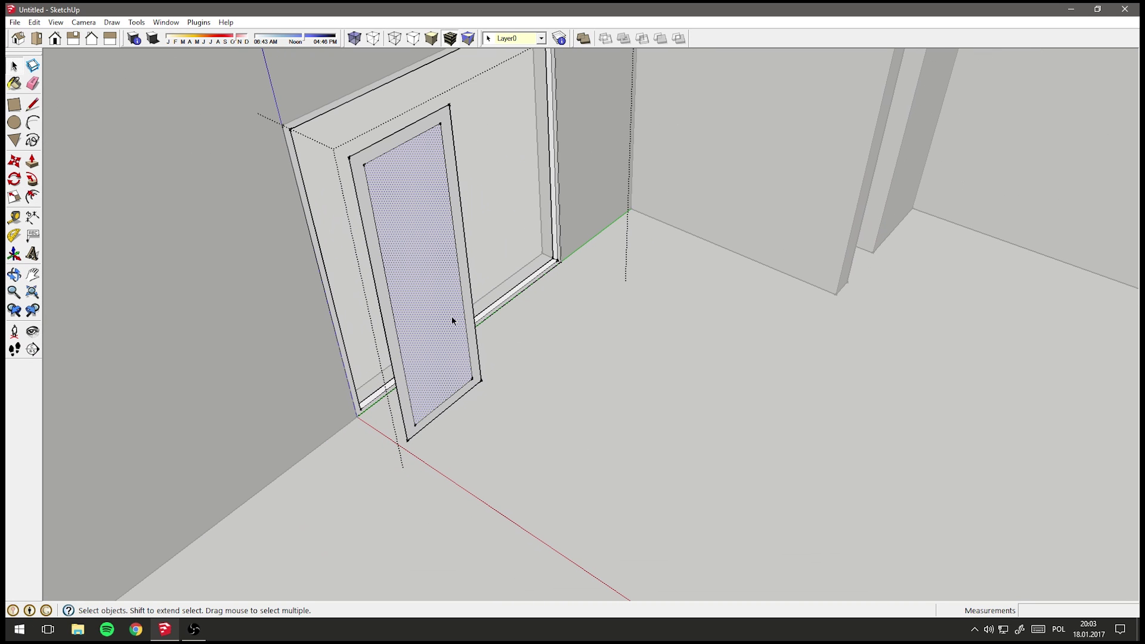
{"action": "key", "text": "Delete"}
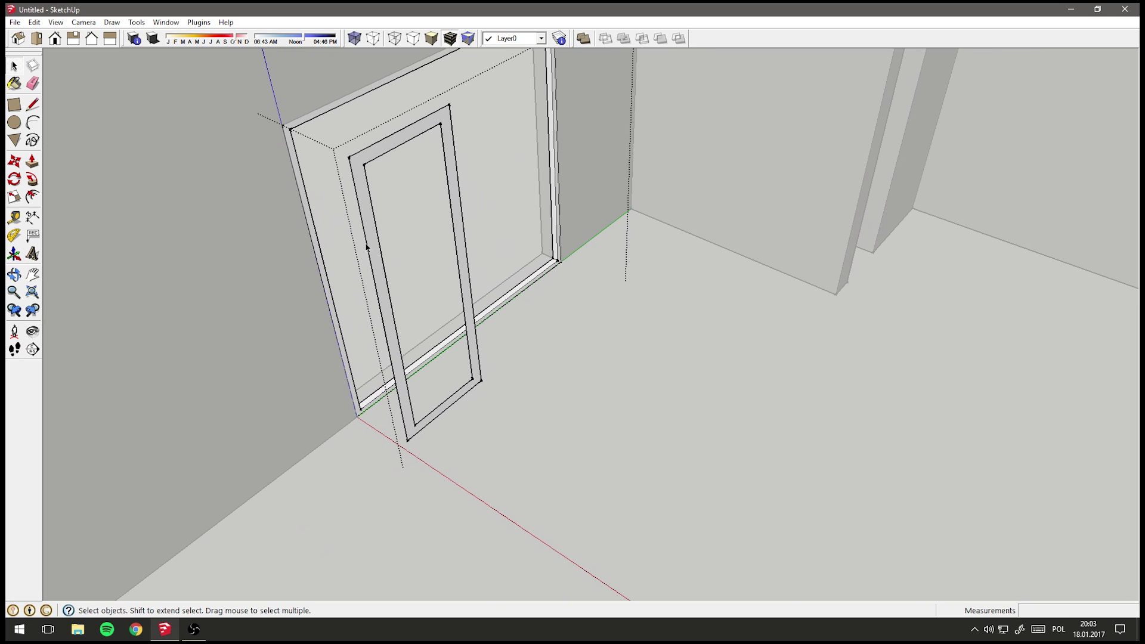
Push/pull the sash frame out to a depth of 5 cm
{"action": "left_click", "coordinate": [32, 162]}
{"action": "scroll", "coordinate": [417, 129], "scroll_direction": "up", "scroll_amount": 2}
{"action": "type", "text": "5"}
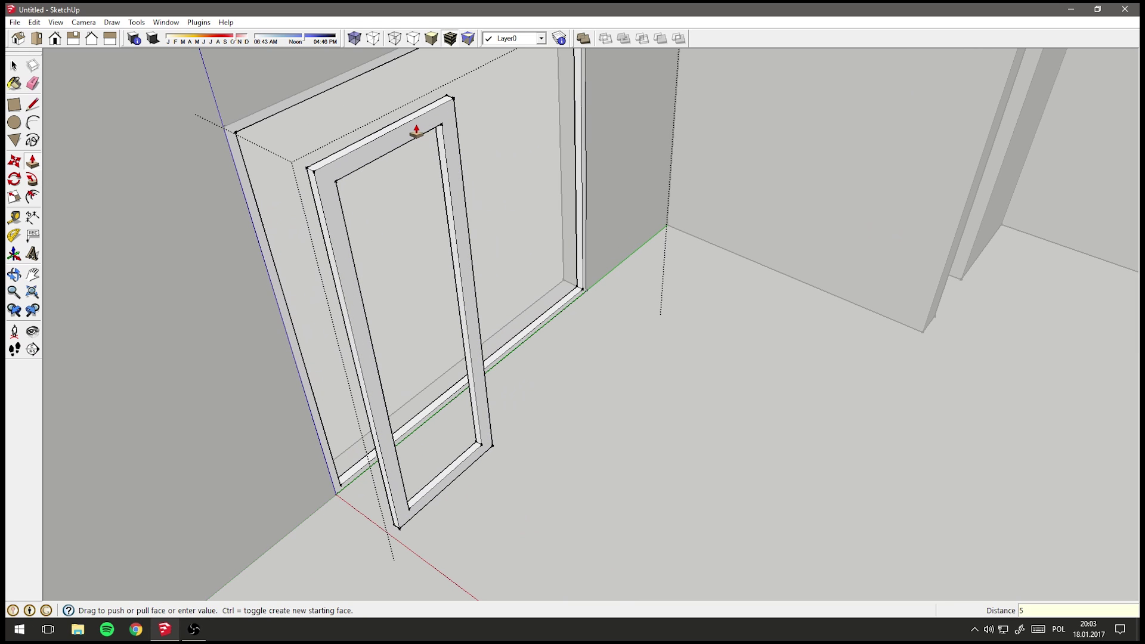
{"action": "key", "text": "Return"}
{"action": "key", "text": "space"}
Make the sash frame a component named "Okno segment"
{"action": "left_click", "coordinate": [408, 137]}
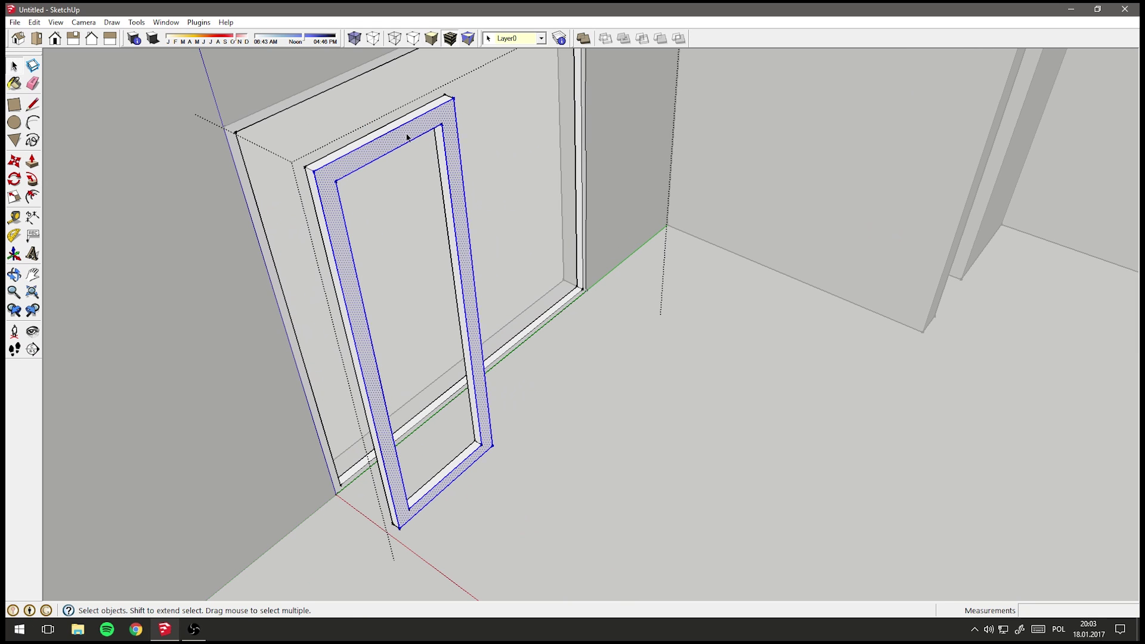
{"action": "double_click", "coordinate": [408, 137]}
{"action": "right_click", "coordinate": [407, 136]}
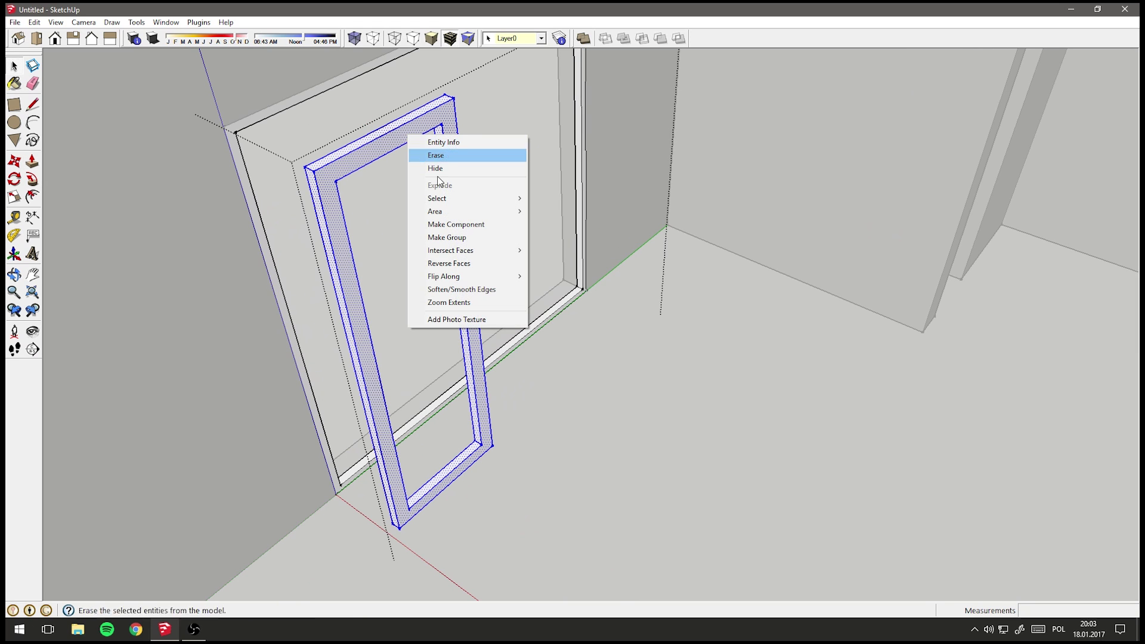
{"action": "left_click", "coordinate": [468, 227]}
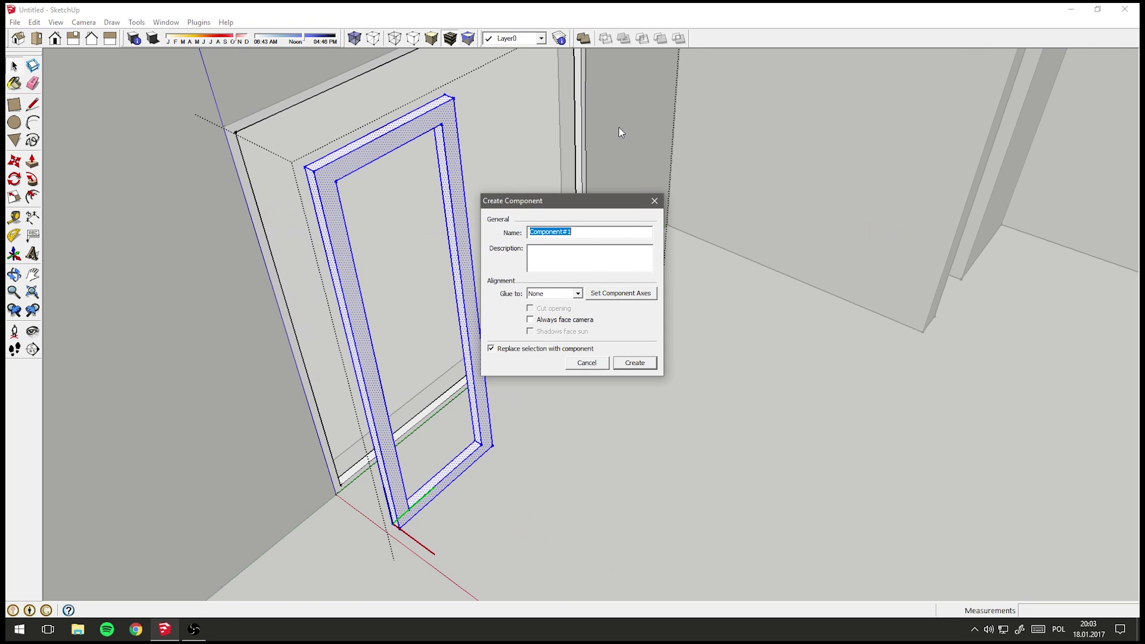
{"action": "type", "text": "Okno seg"}
{"action": "key", "text": "Return"}
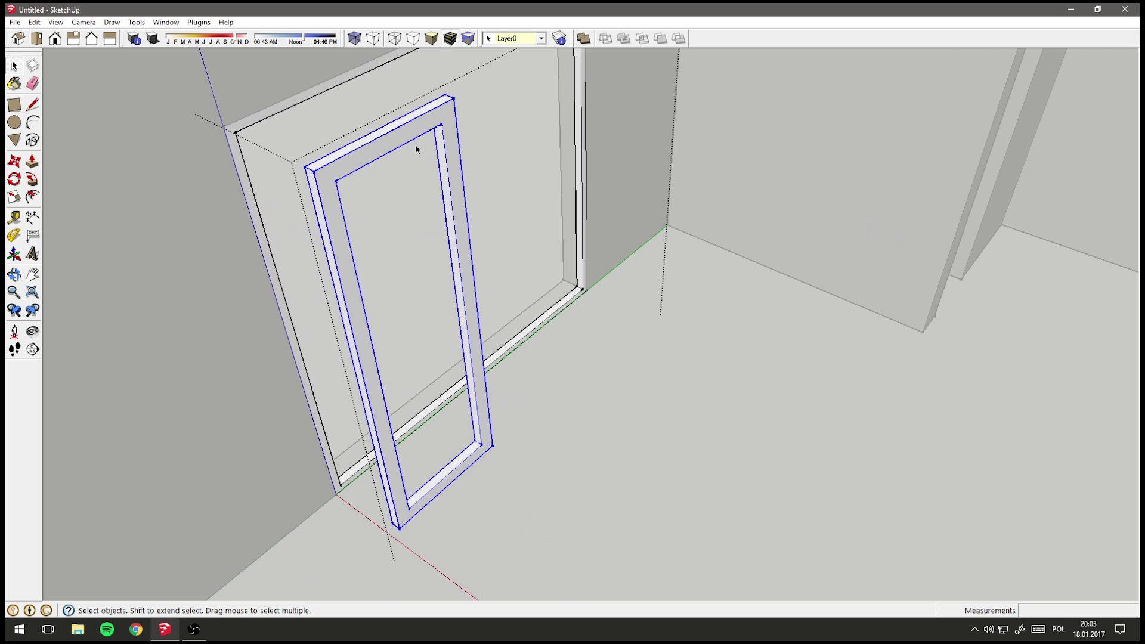
Copy the sash frame to the right as an array of two copies
{"action": "middle_click_drag", "start_coordinate": [415, 144], "coordinate": [340, 160]}
{"action": "key", "text": "m"}
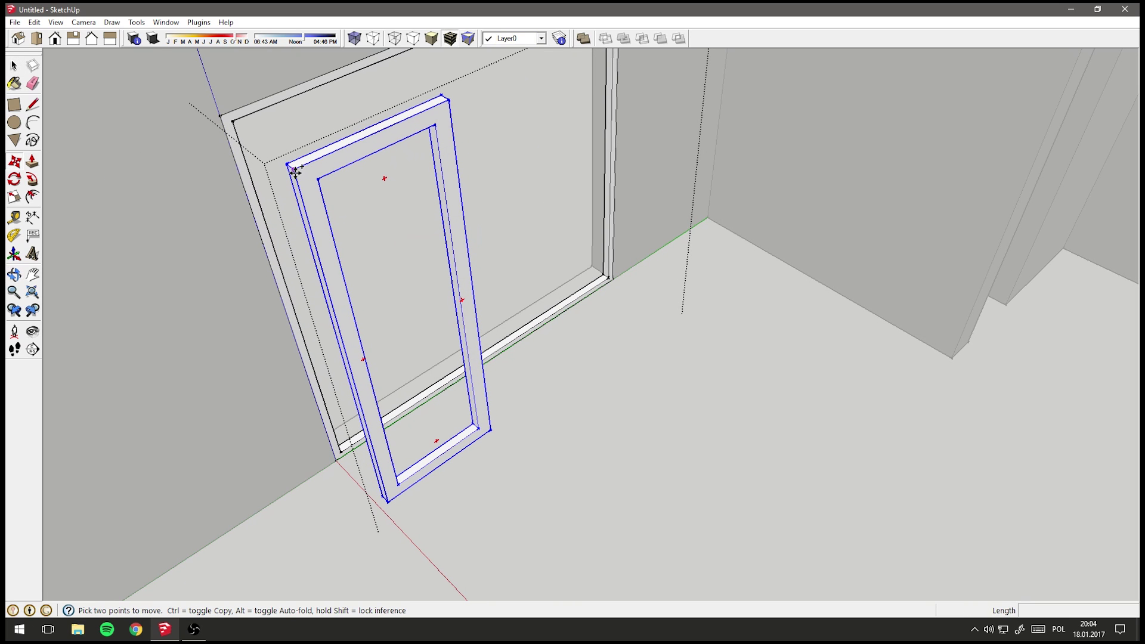
{"action": "key", "text": "ctrl"}
{"action": "left_click", "coordinate": [295, 171]}
{"action": "left_click", "coordinate": [449, 100]}
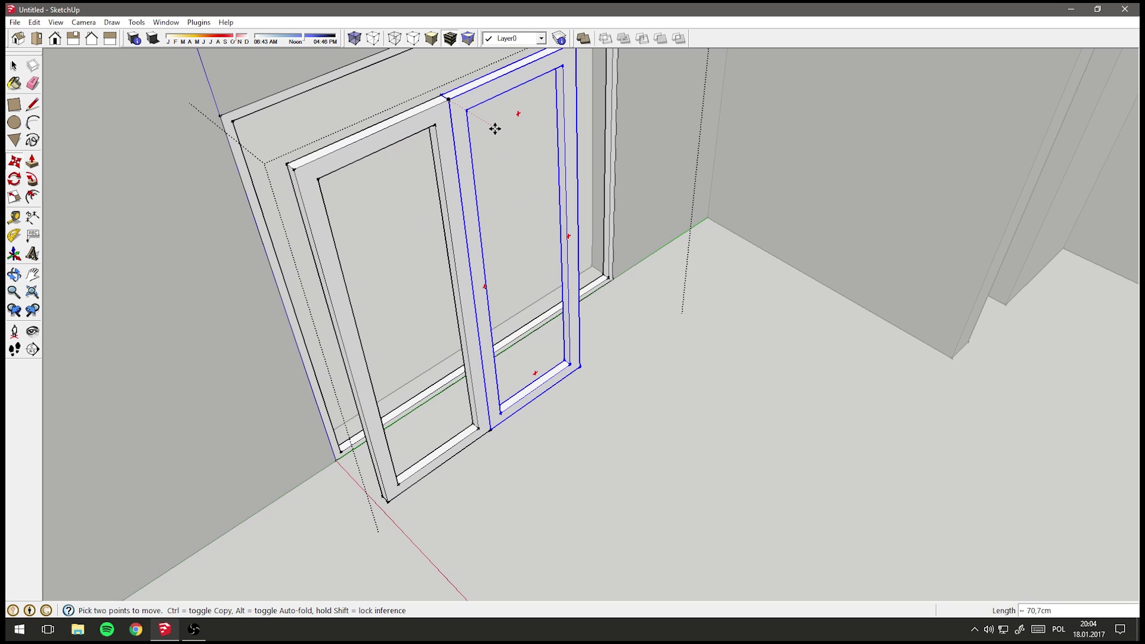
{"action": "type", "text": "3x"}
{"action": "key", "text": "Return"}
{"action": "type", "text": "x"}
{"action": "key", "text": "Return"}
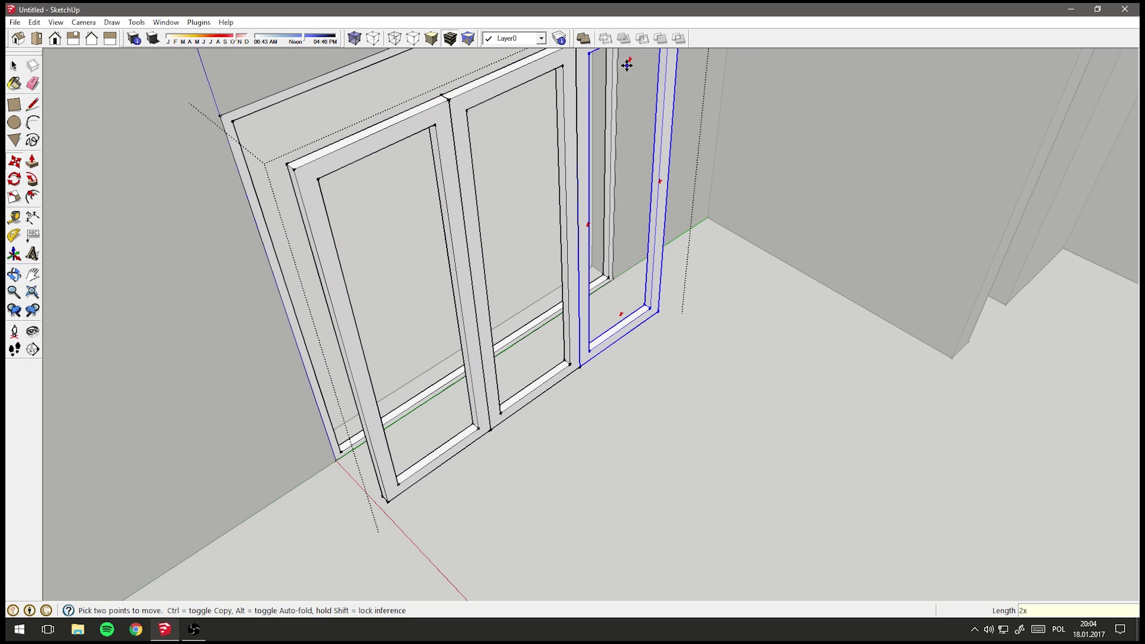
Select the left and middle sash frames
{"action": "key", "text": "space"}
{"action": "left_click", "coordinate": [350, 148]}
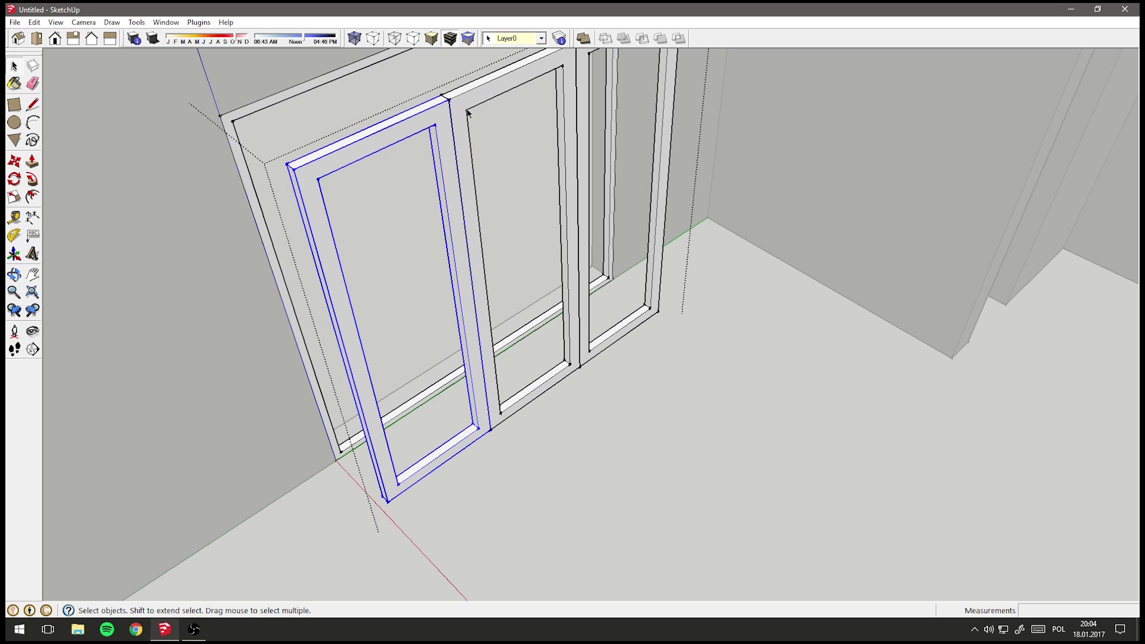
{"action": "left_click", "coordinate": [474, 97], "text": "ctrl"}
Move the selected frames along the red axis from their bottom corner to the opening's edge
{"action": "left_click", "coordinate": [14, 161]}
{"action": "middle_click_drag", "start_coordinate": [276, 196], "coordinate": [392, 217]}
{"action": "scroll", "coordinate": [410, 224], "scroll_direction": "up", "scroll_amount": 3}
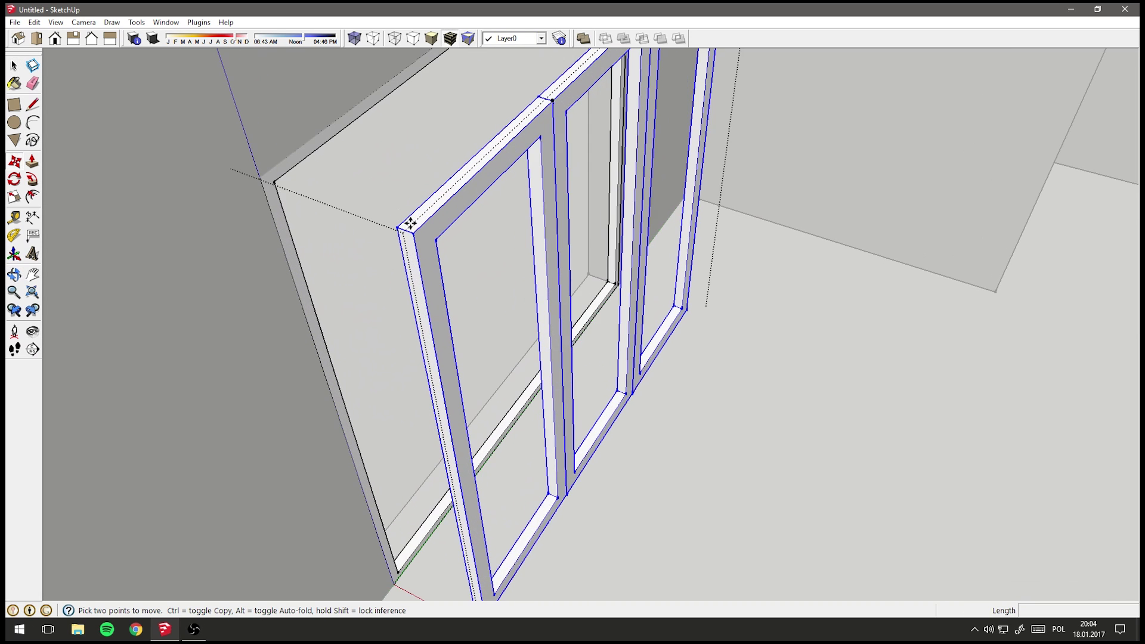
{"action": "scroll", "coordinate": [410, 224], "scroll_direction": "up", "scroll_amount": 1}
{"action": "scroll", "coordinate": [457, 273], "scroll_direction": "down", "scroll_amount": 5}
{"action": "middle_click_drag", "start_coordinate": [457, 272], "coordinate": [568, 325]}
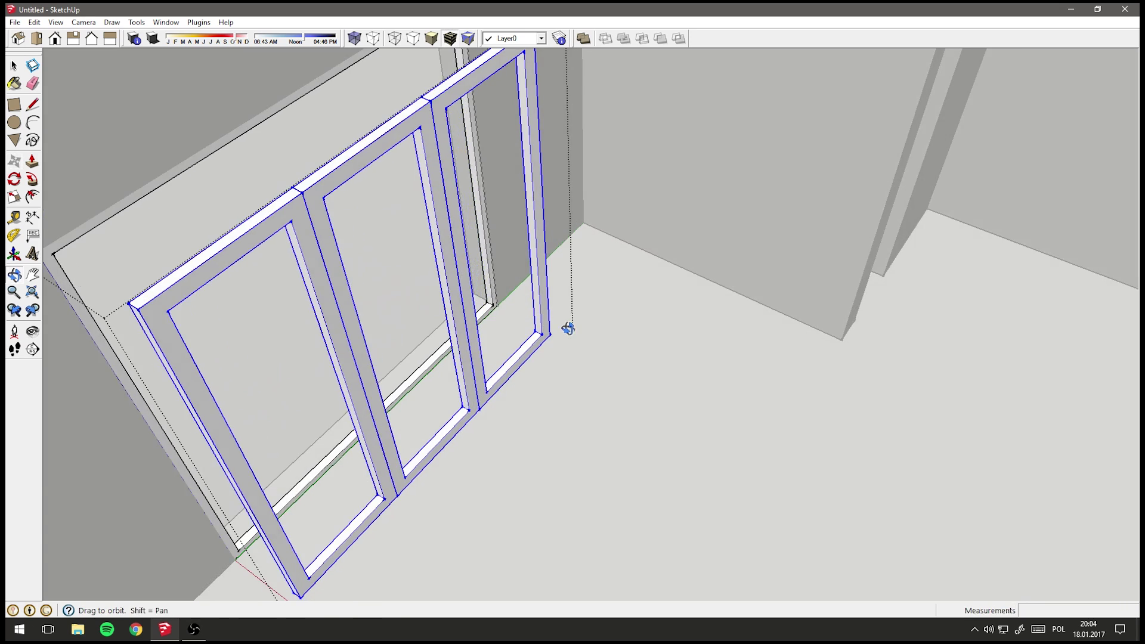
{"action": "scroll", "coordinate": [549, 335], "scroll_direction": "up", "scroll_amount": 5}
{"action": "scroll", "coordinate": [543, 342], "scroll_direction": "up", "scroll_amount": 1}
{"action": "left_click", "coordinate": [543, 342]}
{"action": "scroll", "coordinate": [397, 268], "scroll_direction": "up", "scroll_amount": 2}
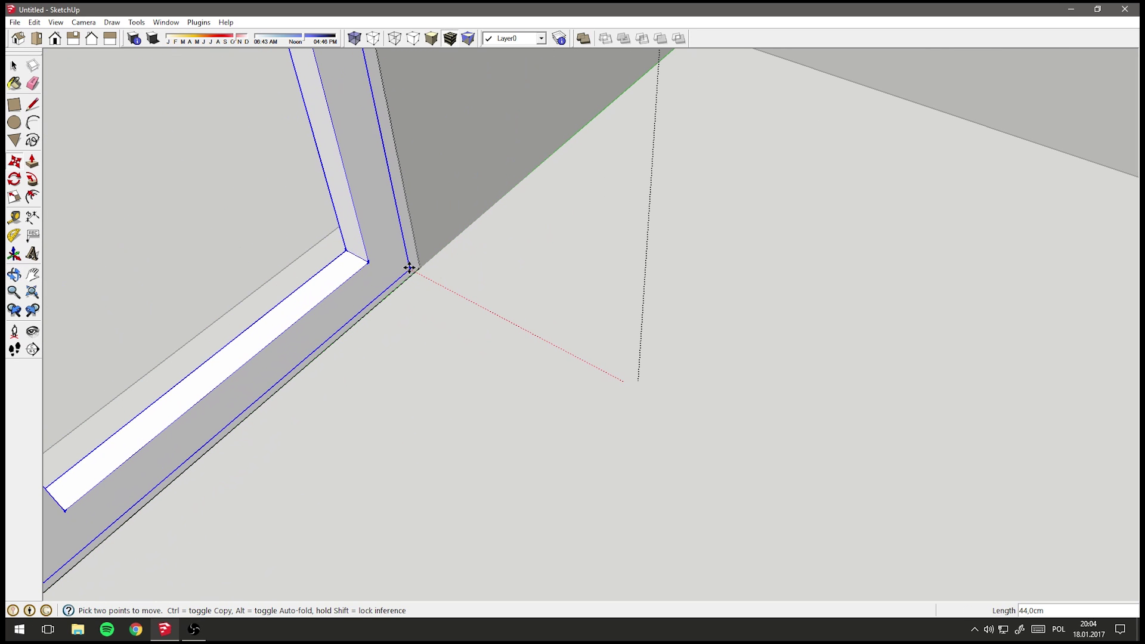
{"action": "left_click", "coordinate": [402, 264]}
Nudge the frames a further 2 cm so the three sashes sit staggered
{"action": "scroll", "coordinate": [442, 299], "scroll_direction": "down", "scroll_amount": 2}
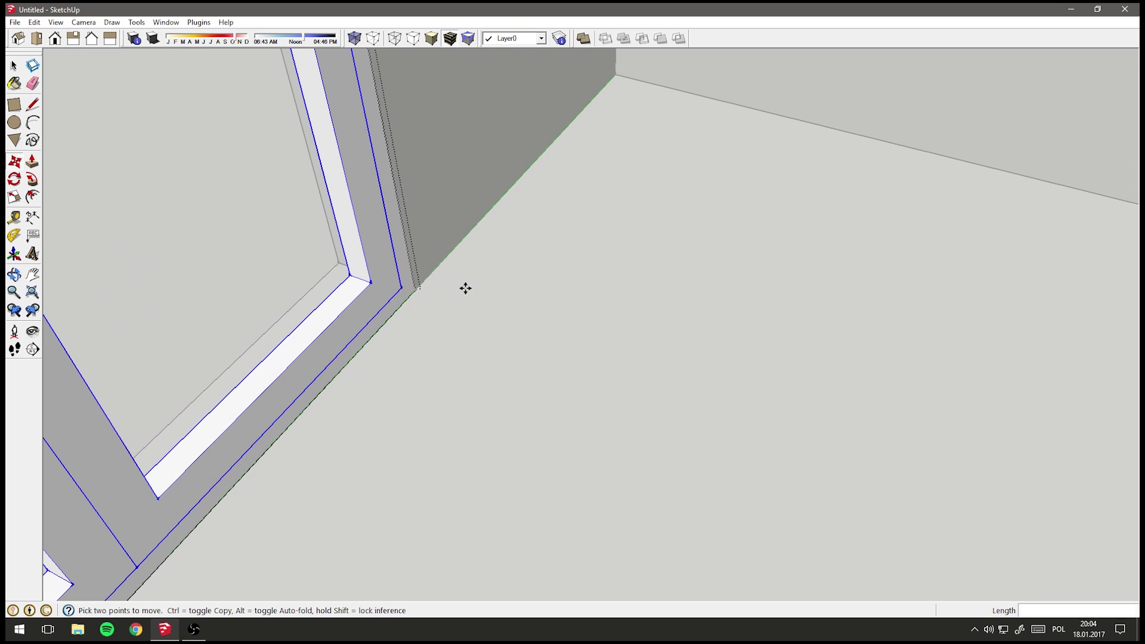
{"action": "left_click", "coordinate": [466, 287]}
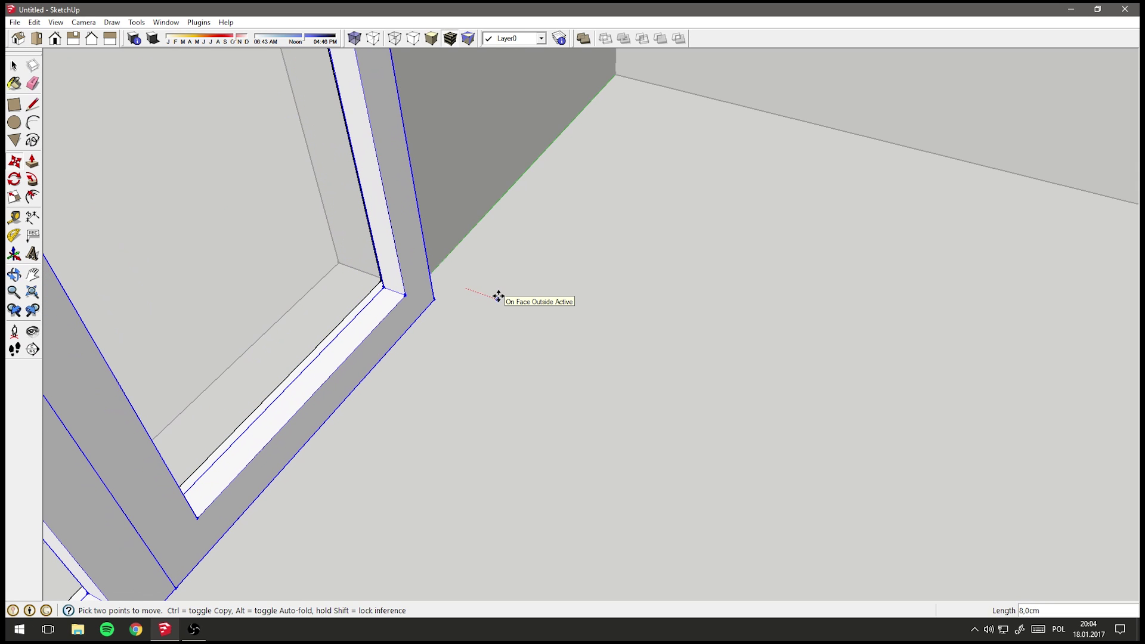
{"action": "type", "text": "2"}
{"action": "key", "text": "Return"}
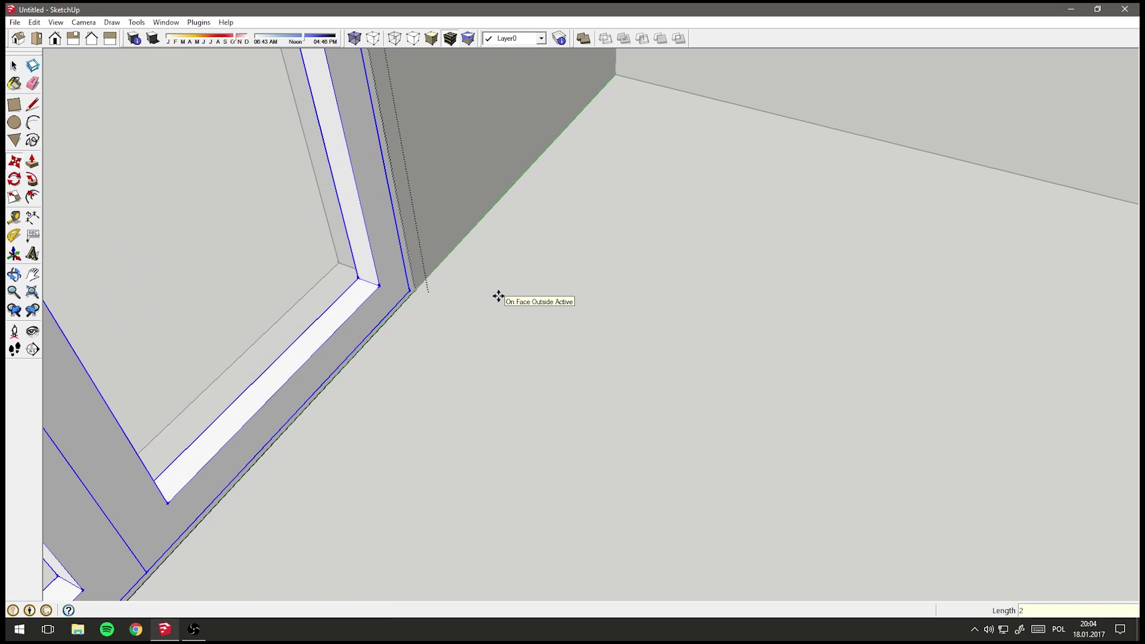
{"action": "key", "text": "space"}
{"action": "mouse_move", "coordinate": [614, 248]}
{"action": "middle_mouse_down"}
{"action": "mouse_move", "coordinate": [281, 204]}
{"action": "mouse_move", "coordinate": [537, 213]}
{"action": "mouse_move", "coordinate": [304, 181]}
{"action": "mouse_move", "coordinate": [651, 195]}
{"action": "mouse_move", "coordinate": [650, 220]}
{"action": "mouse_move", "coordinate": [618, 212]}
{"action": "middle_mouse_up"}
{"action": "scroll", "coordinate": [651, 195], "scroll_direction": "down", "scroll_amount": 3}
{"action": "scroll", "coordinate": [650, 209], "scroll_direction": "down", "scroll_amount": 3}
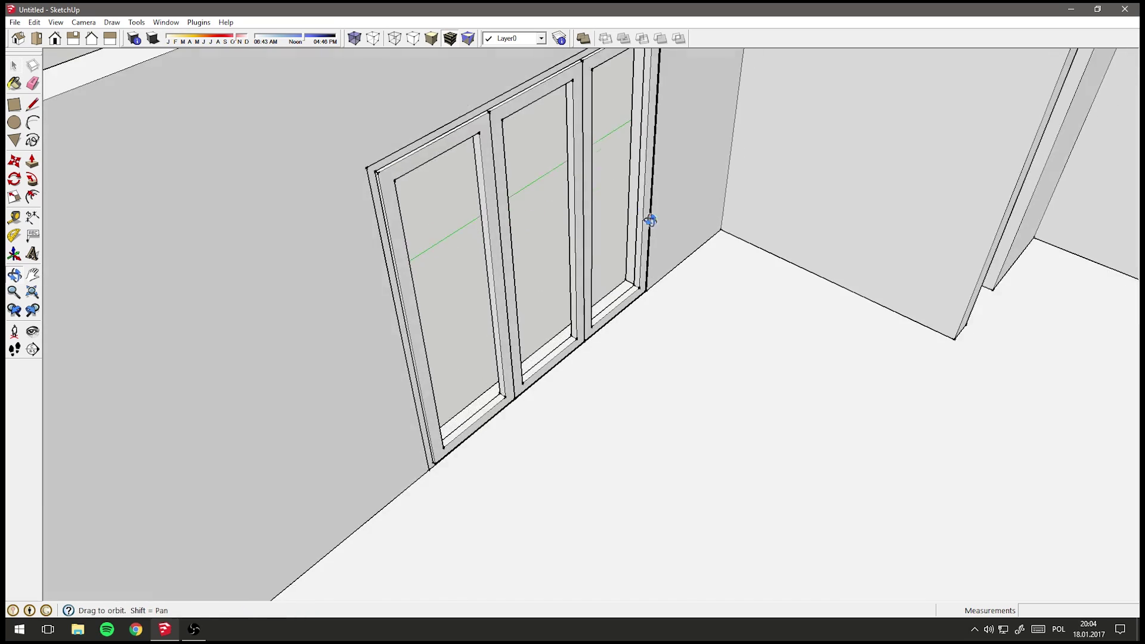
{"action": "scroll", "coordinate": [650, 220], "scroll_direction": "down", "scroll_amount": 5}
{"action": "scroll", "coordinate": [557, 145], "scroll_direction": "up", "scroll_amount": 3}
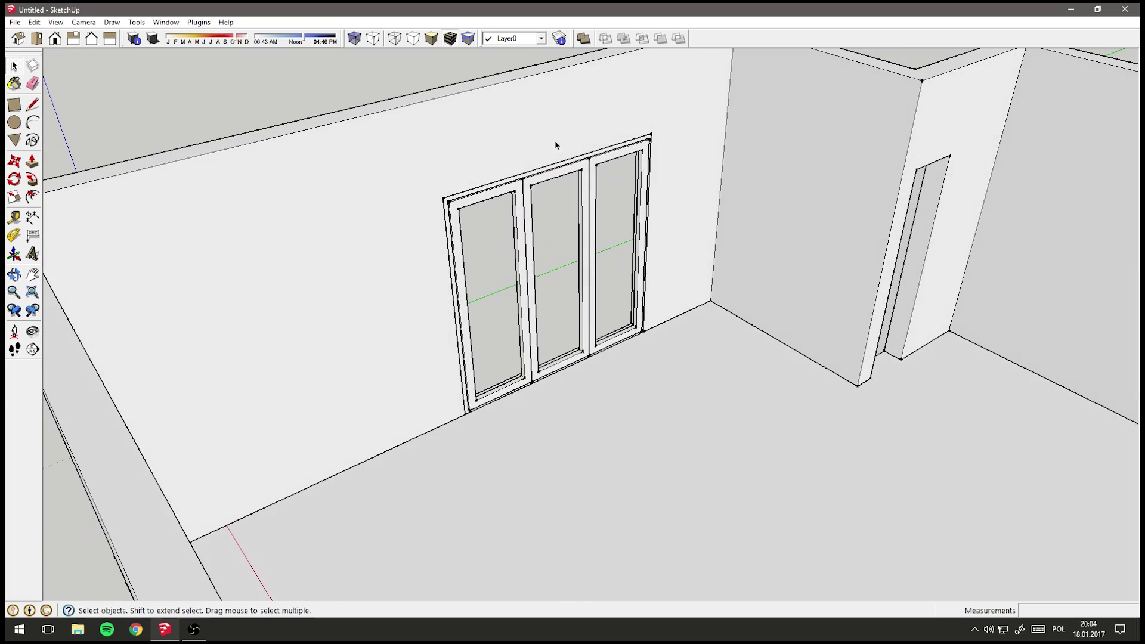
{"action": "scroll", "coordinate": [546, 192], "scroll_direction": "up", "scroll_amount": 3}
{"action": "mouse_move", "coordinate": [546, 196]}
{"action": "middle_mouse_down"}
{"action": "mouse_move", "coordinate": [366, 141]}
{"action": "mouse_move", "coordinate": [519, 153]}
{"action": "middle_mouse_up"}
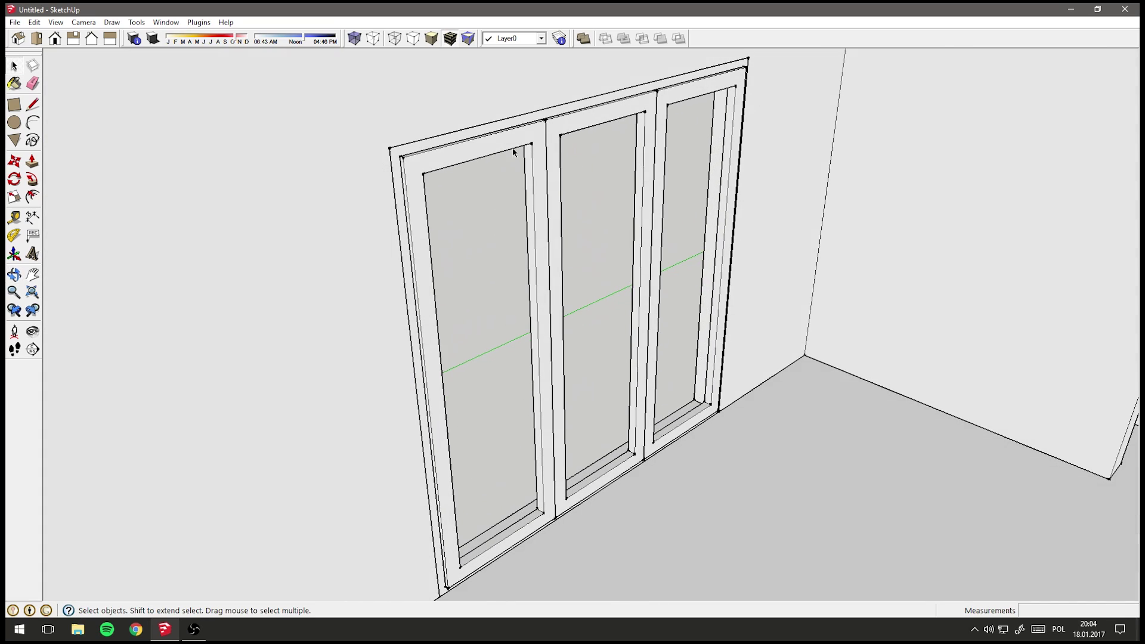
Select all three sash frames inside the window and make them one group
{"action": "left_click", "coordinate": [508, 146]}
{"action": "double_click", "coordinate": [508, 146]}
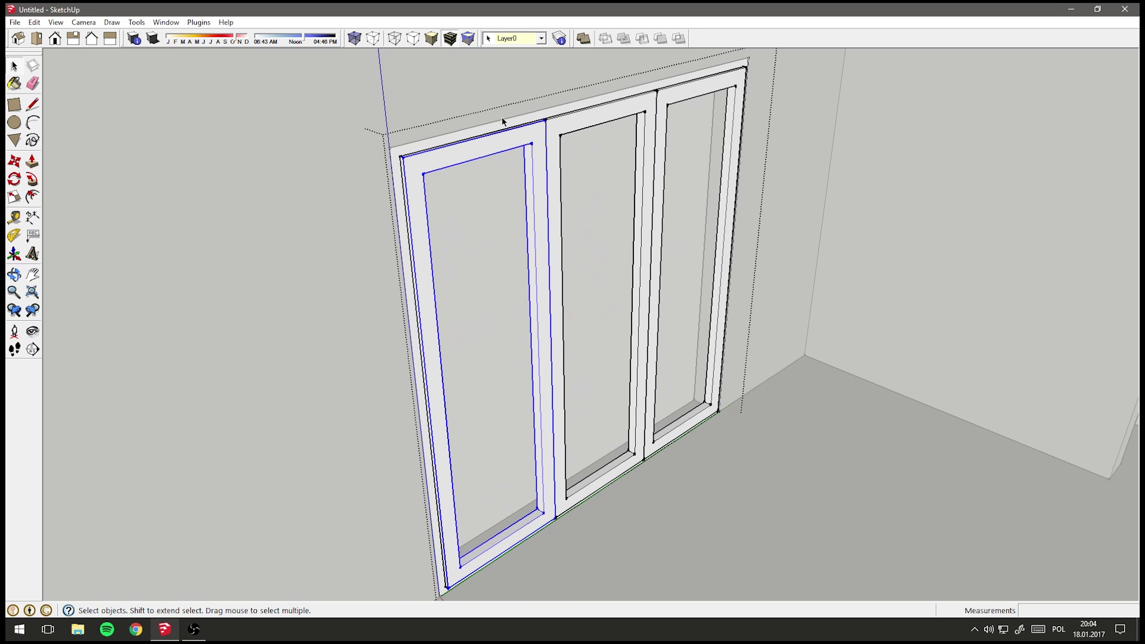
{"action": "triple_click", "coordinate": [489, 151]}
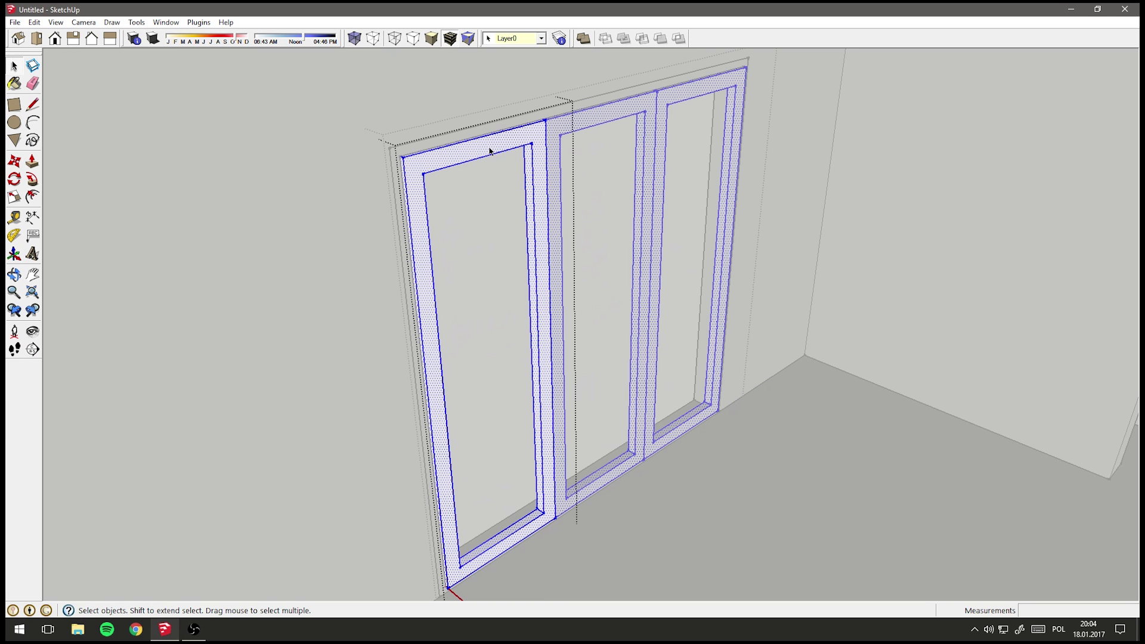
{"action": "mouse_move", "coordinate": [508, 189]}
{"action": "middle_mouse_down"}
{"action": "mouse_move", "coordinate": [478, 209]}
{"action": "mouse_move", "coordinate": [351, 215]}
{"action": "middle_mouse_up"}
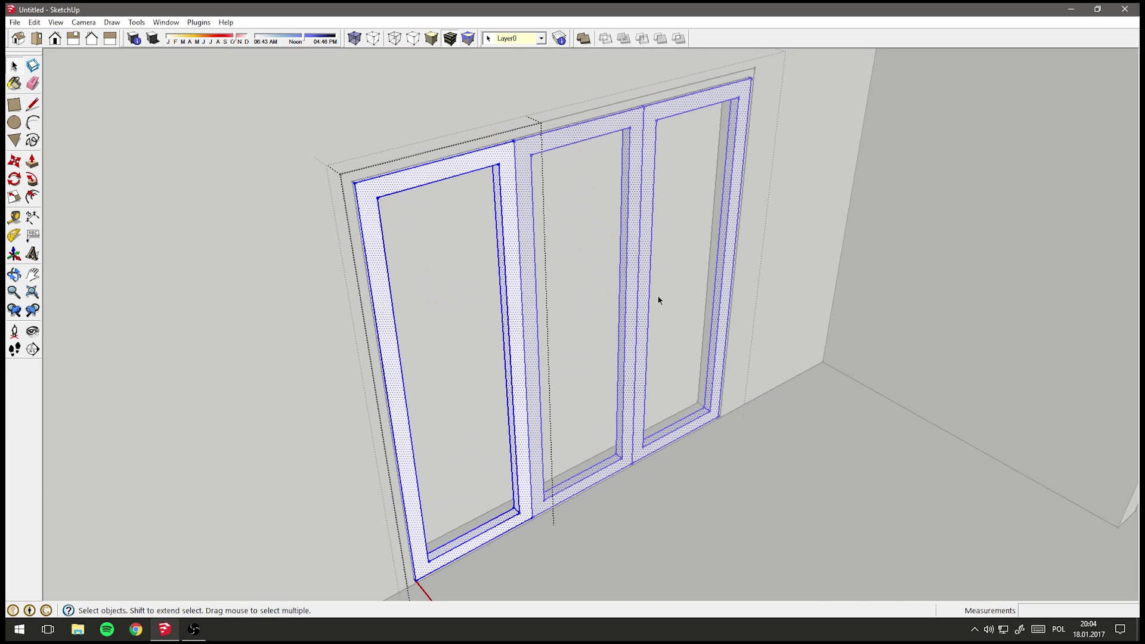
{"action": "middle_click_drag", "start_coordinate": [479, 536], "coordinate": [478, 389]}
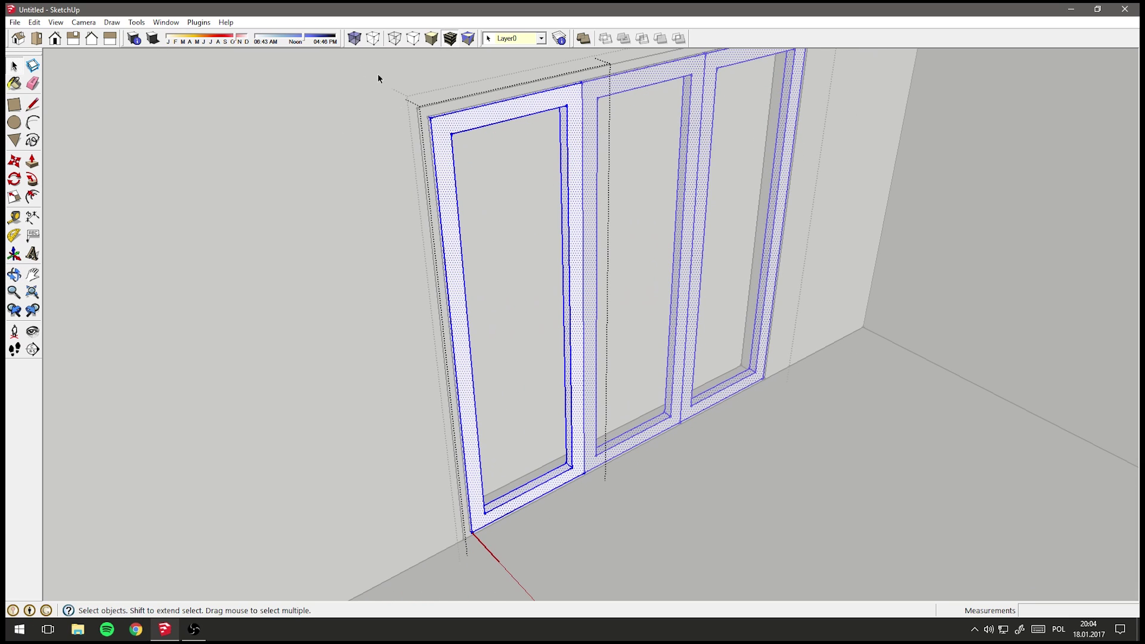
{"action": "right_click", "coordinate": [517, 111]}
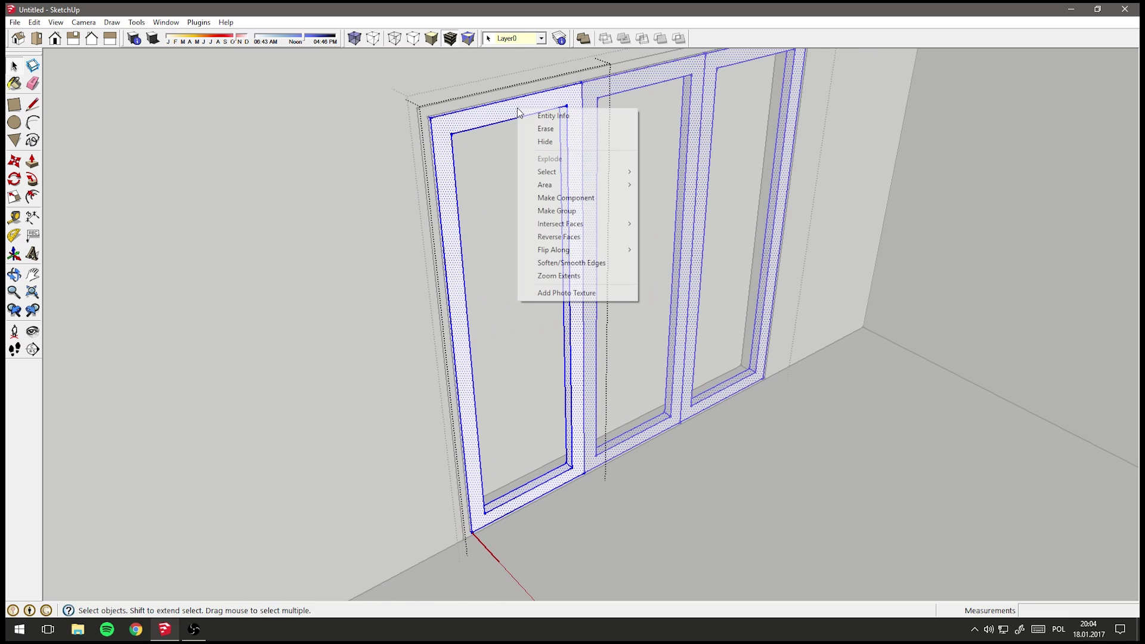
{"action": "left_click", "coordinate": [577, 211]}
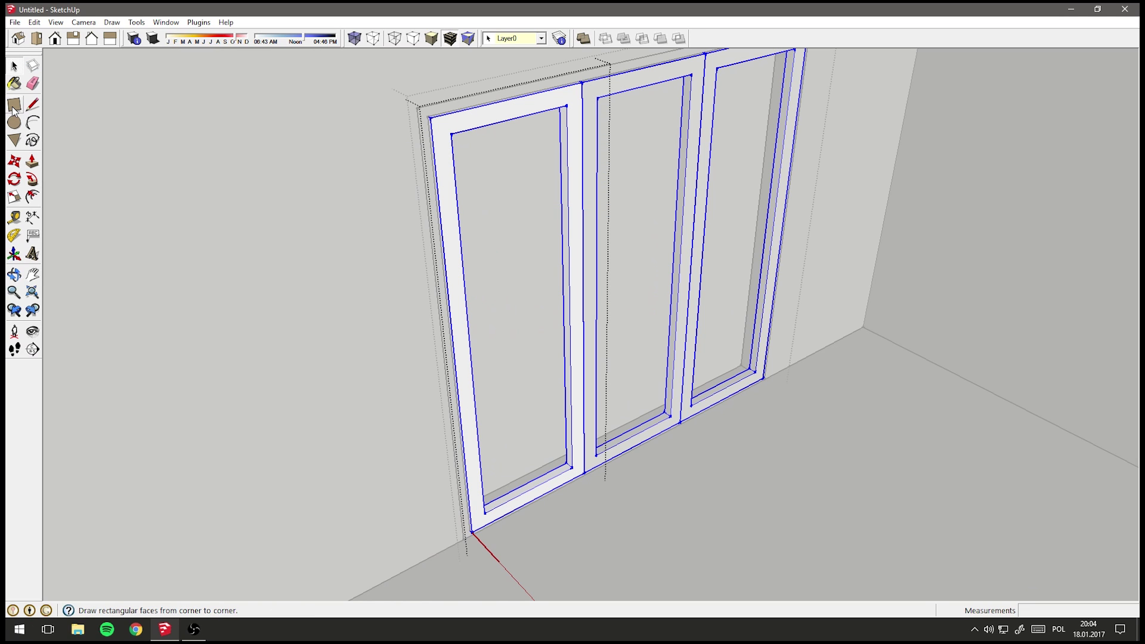
Draw a rectangular pane spanning the sash opening from inner corner to inner corner
{"action": "left_click", "coordinate": [17, 108]}
{"action": "left_click", "coordinate": [452, 134]}
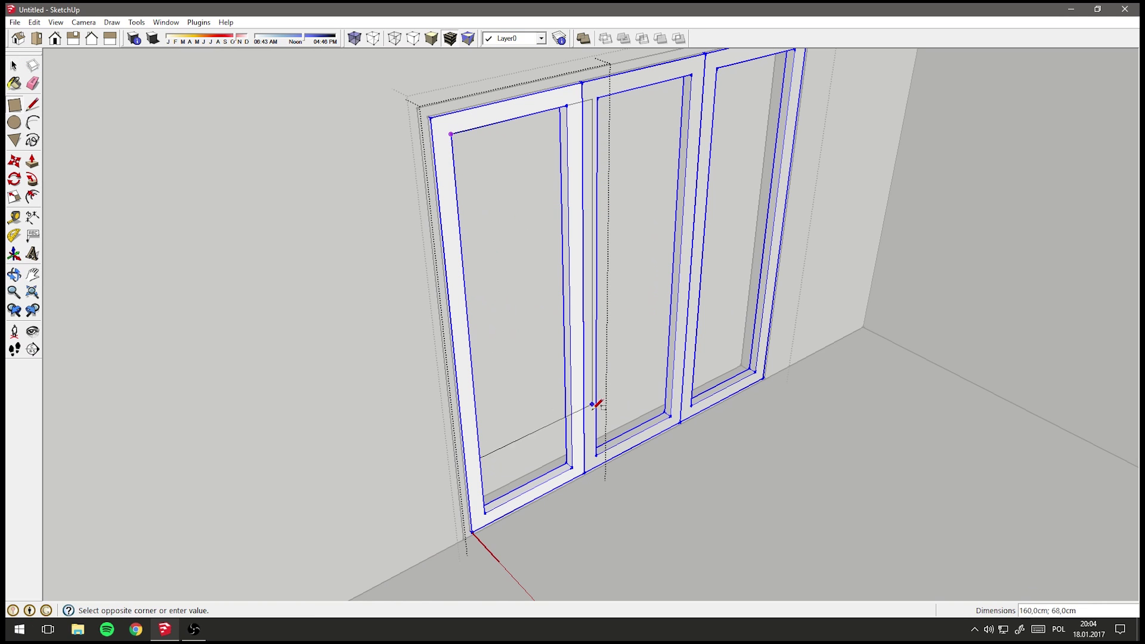
{"action": "left_click", "coordinate": [573, 467]}
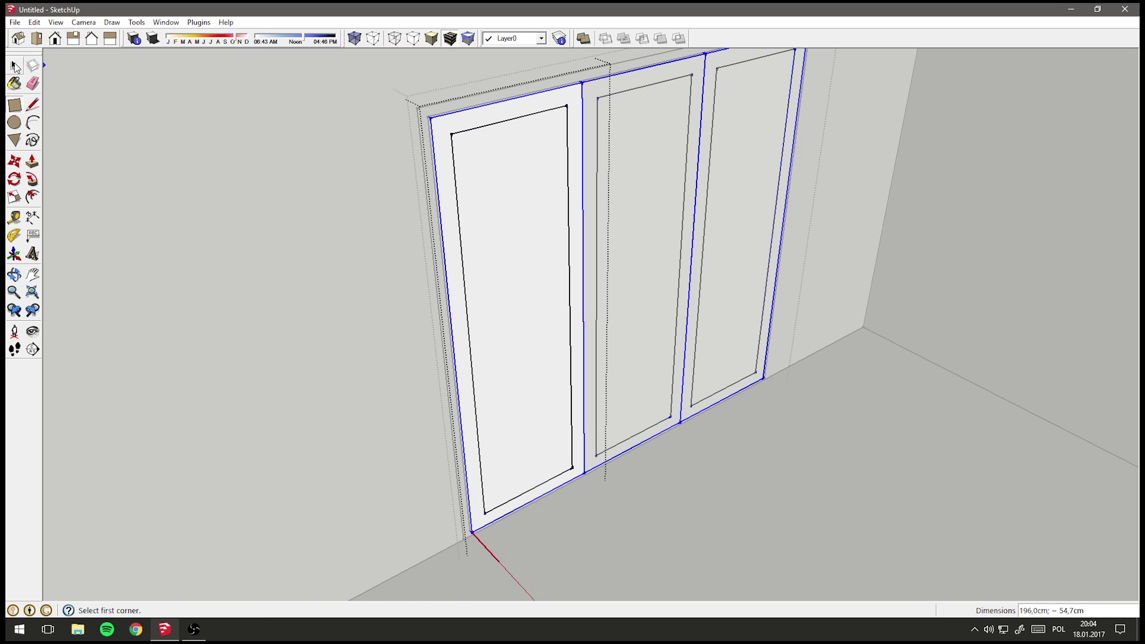
Group the new pane faces and edges as the window glass
{"action": "left_click", "coordinate": [14, 66]}
{"action": "double_click", "coordinate": [542, 377]}
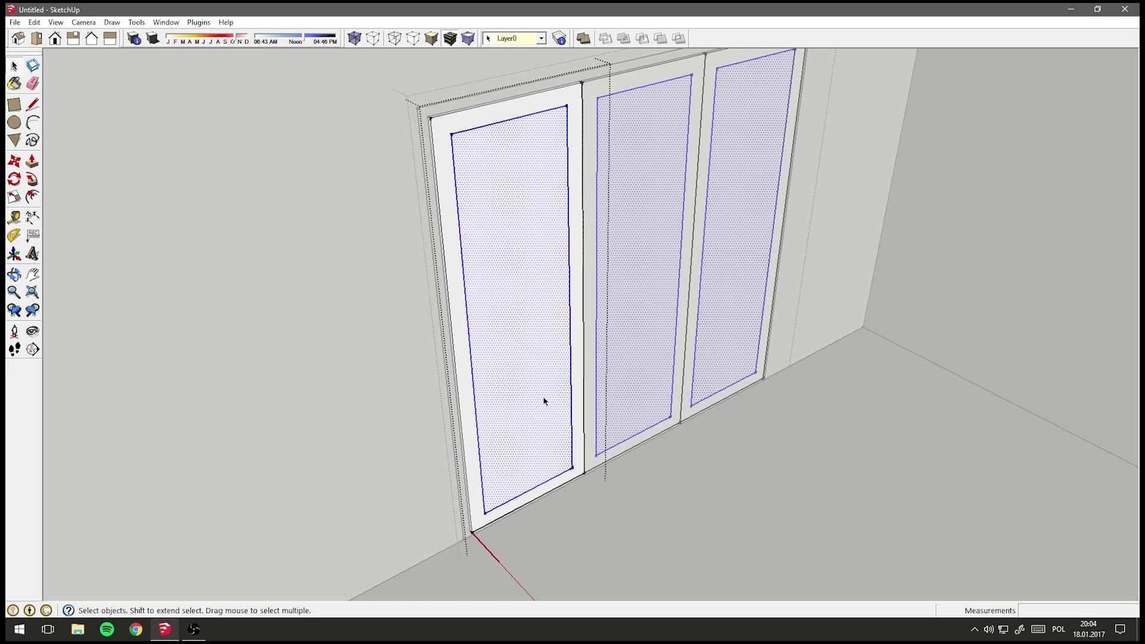
{"action": "right_click", "coordinate": [543, 388]}
{"action": "left_click", "coordinate": [582, 495]}
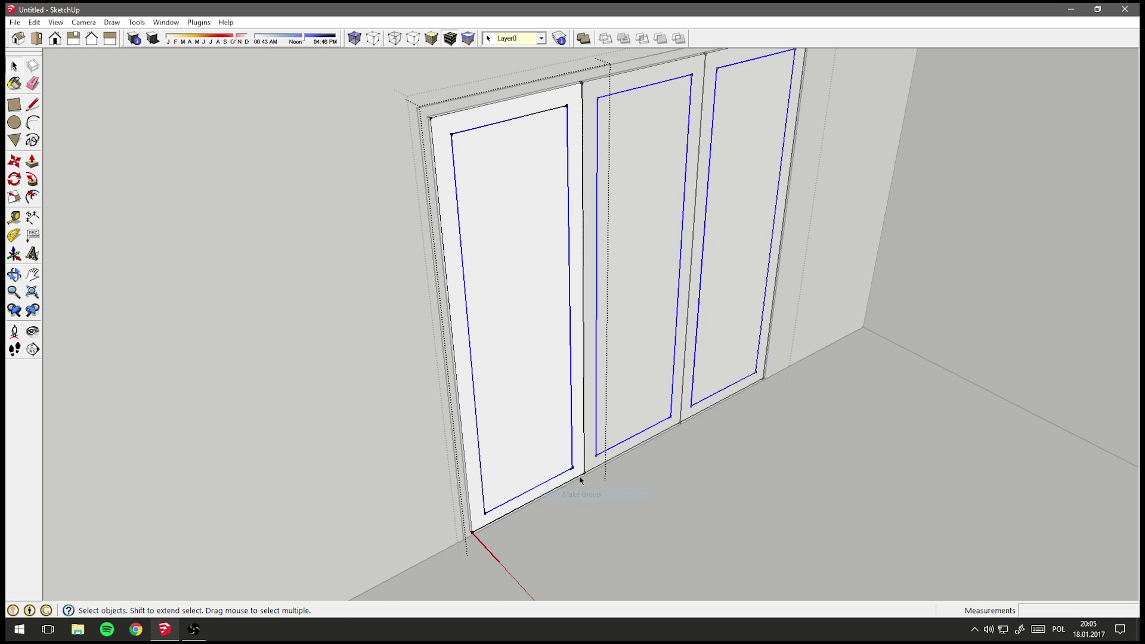
{"action": "scroll", "coordinate": [580, 480], "scroll_direction": "up", "scroll_amount": 5}
Shift the pane panels so they sit recessed inside the sash frames
{"action": "left_click", "coordinate": [418, 412]}
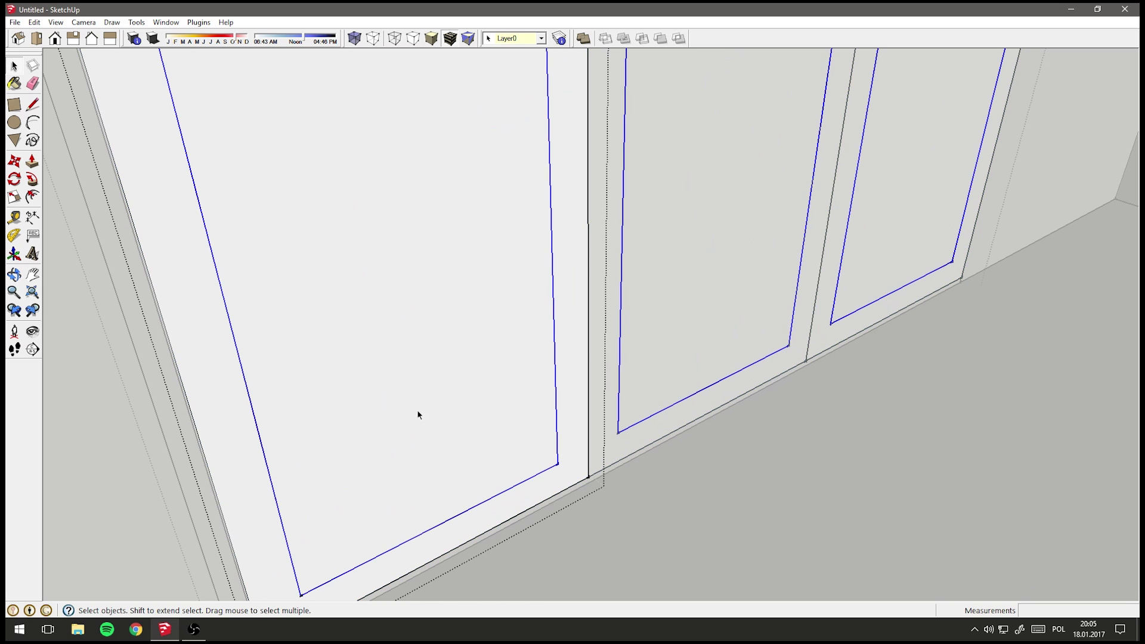
{"action": "left_click", "coordinate": [15, 161]}
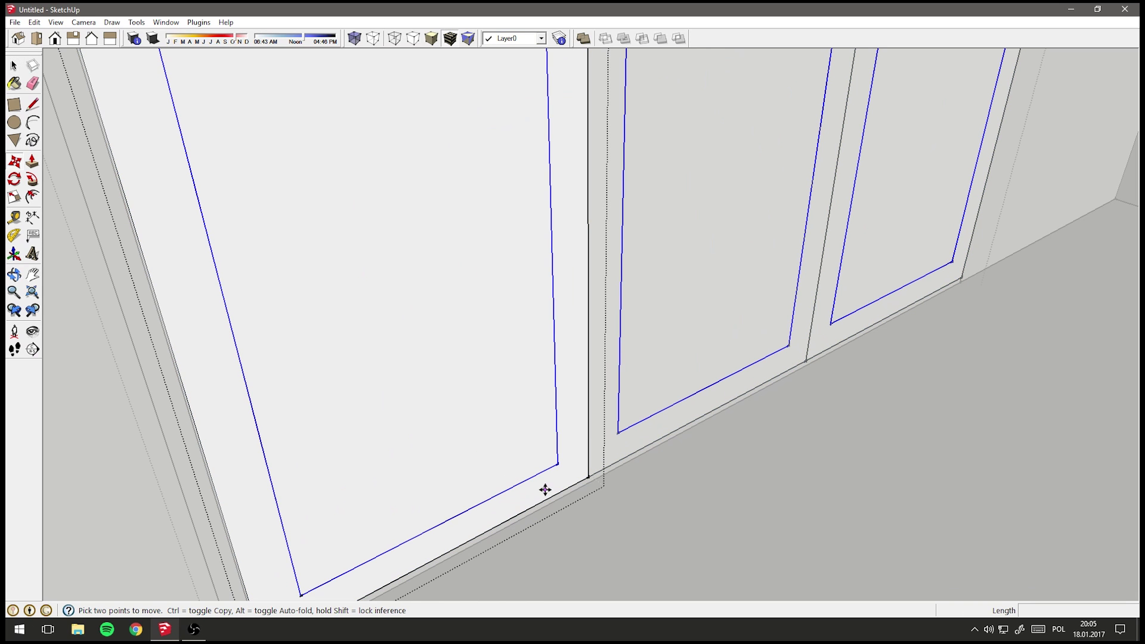
{"action": "left_click", "coordinate": [553, 469]}
{"action": "scroll", "coordinate": [558, 465], "scroll_direction": "up", "scroll_amount": 3}
{"action": "scroll", "coordinate": [561, 462], "scroll_direction": "up", "scroll_amount": 2}
{"action": "scroll", "coordinate": [564, 460], "scroll_direction": "up", "scroll_amount": 2}
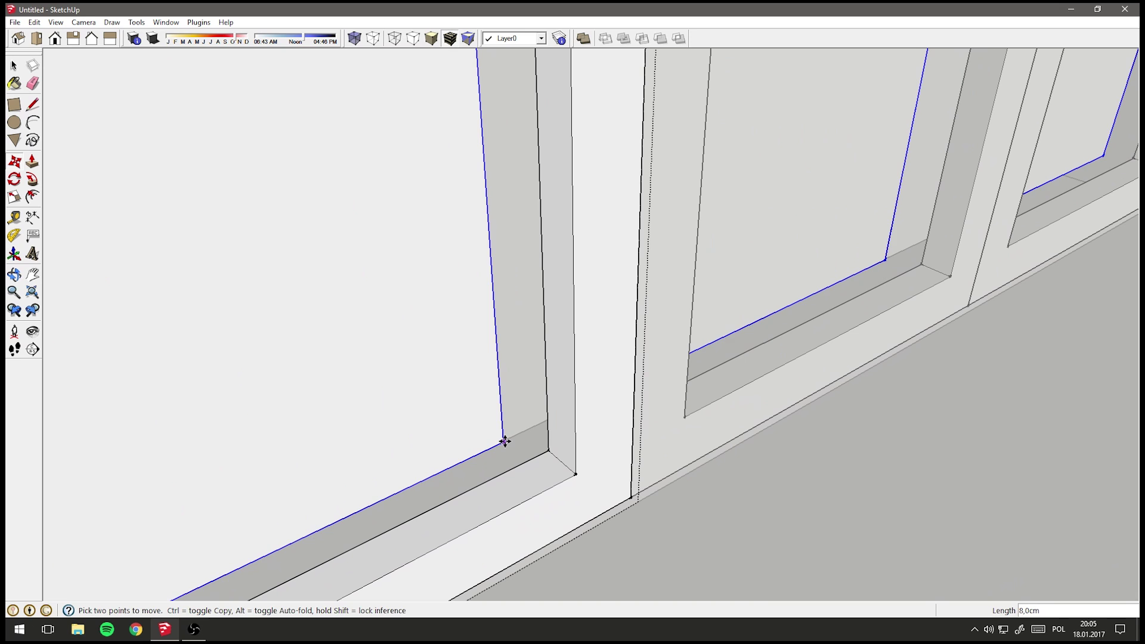
{"action": "scroll", "coordinate": [563, 463], "scroll_direction": "down", "scroll_amount": 3}
{"action": "scroll", "coordinate": [507, 422], "scroll_direction": "down", "scroll_amount": 3}
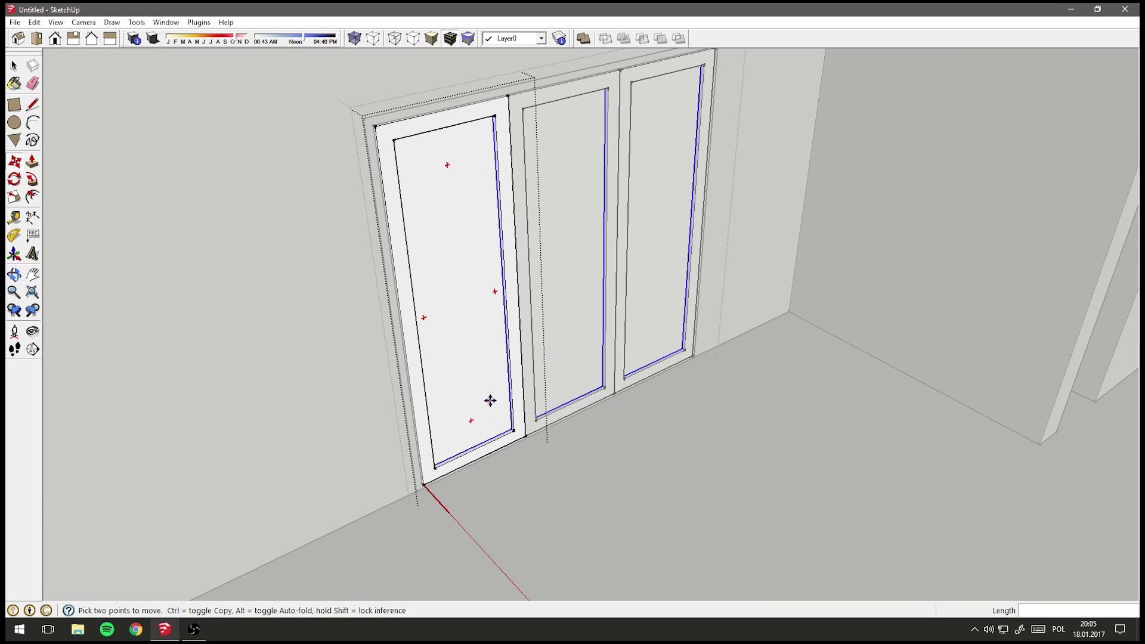
{"action": "scroll", "coordinate": [485, 401], "scroll_direction": "down", "scroll_amount": 2}
Paint the window glass with Translucent_Glass_Gray from the Translucent materials
{"action": "left_click", "coordinate": [14, 83]}
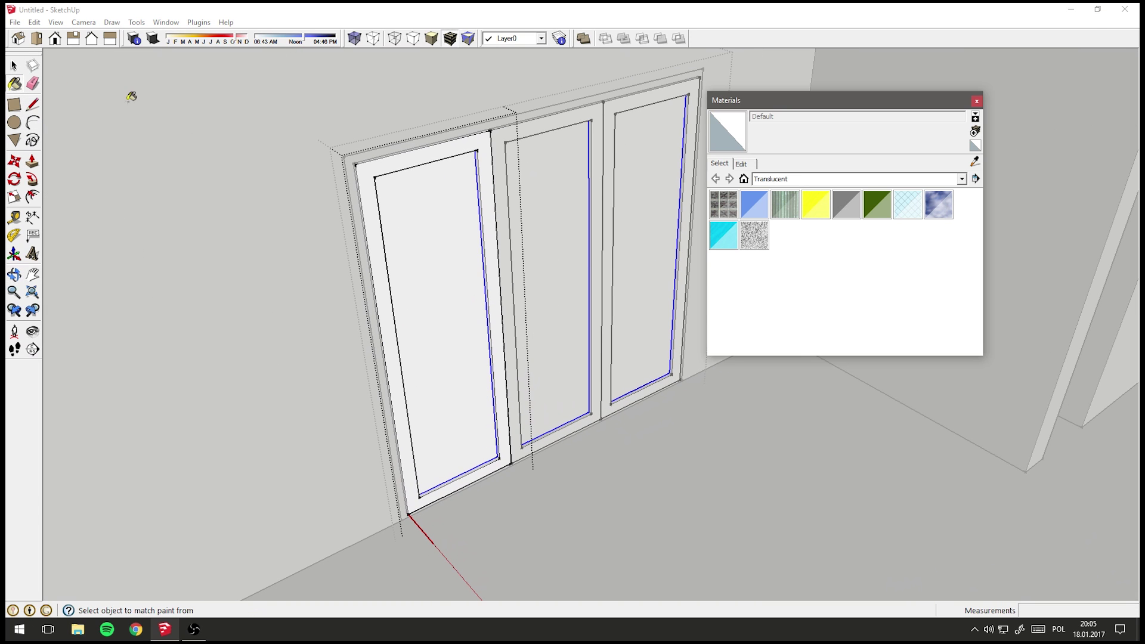
{"action": "left_click", "coordinate": [847, 203]}
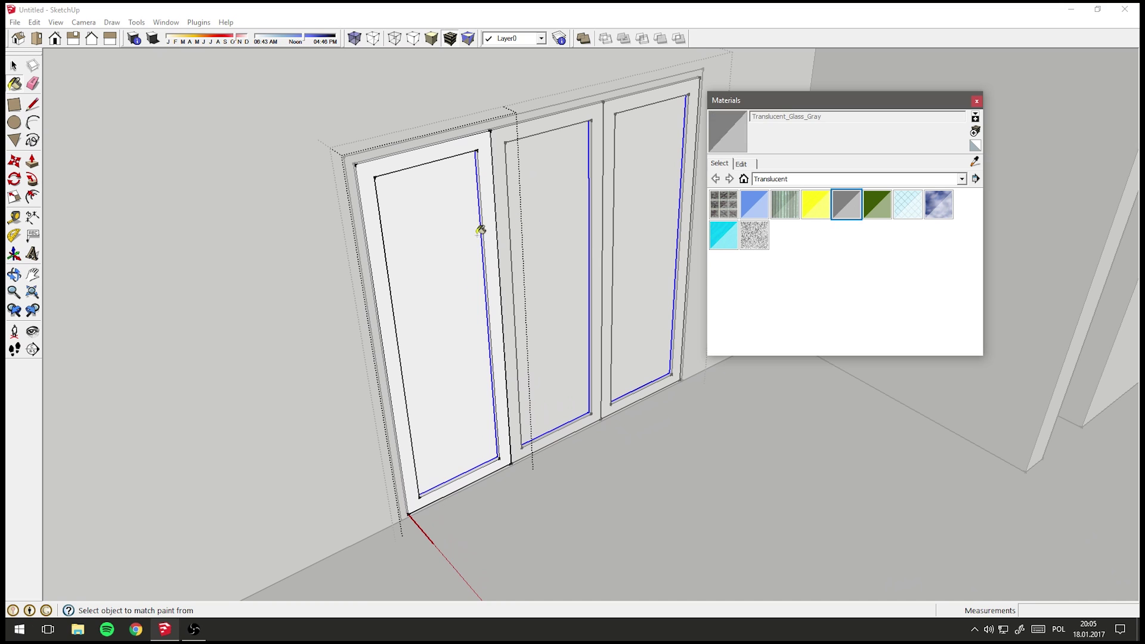
{"action": "left_click", "coordinate": [466, 233]}
{"action": "left_click", "coordinate": [13, 65]}
{"action": "mouse_move", "coordinate": [288, 152]}
{"action": "middle_mouse_down"}
{"action": "mouse_move", "coordinate": [595, 293]}
{"action": "mouse_move", "coordinate": [593, 389]}
{"action": "mouse_move", "coordinate": [555, 307]}
{"action": "mouse_move", "coordinate": [527, 197]}
{"action": "mouse_move", "coordinate": [547, 88]}
{"action": "mouse_move", "coordinate": [614, 368]}
{"action": "middle_mouse_up"}
{"action": "scroll", "coordinate": [603, 331], "scroll_direction": "up", "scroll_amount": 3}
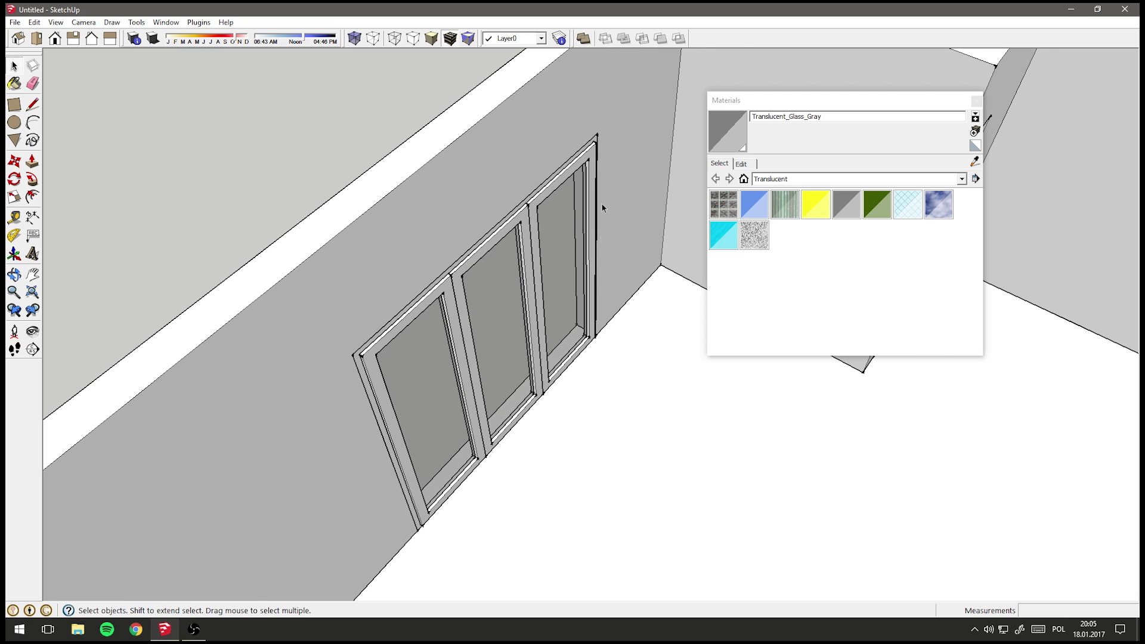
Move the three-panel glass door 10 cm so its bottom corner meets the wall corner
{"action": "scroll", "coordinate": [595, 165], "scroll_direction": "up", "scroll_amount": 3}
{"action": "left_click", "coordinate": [593, 166]}
{"action": "key", "text": "m"}
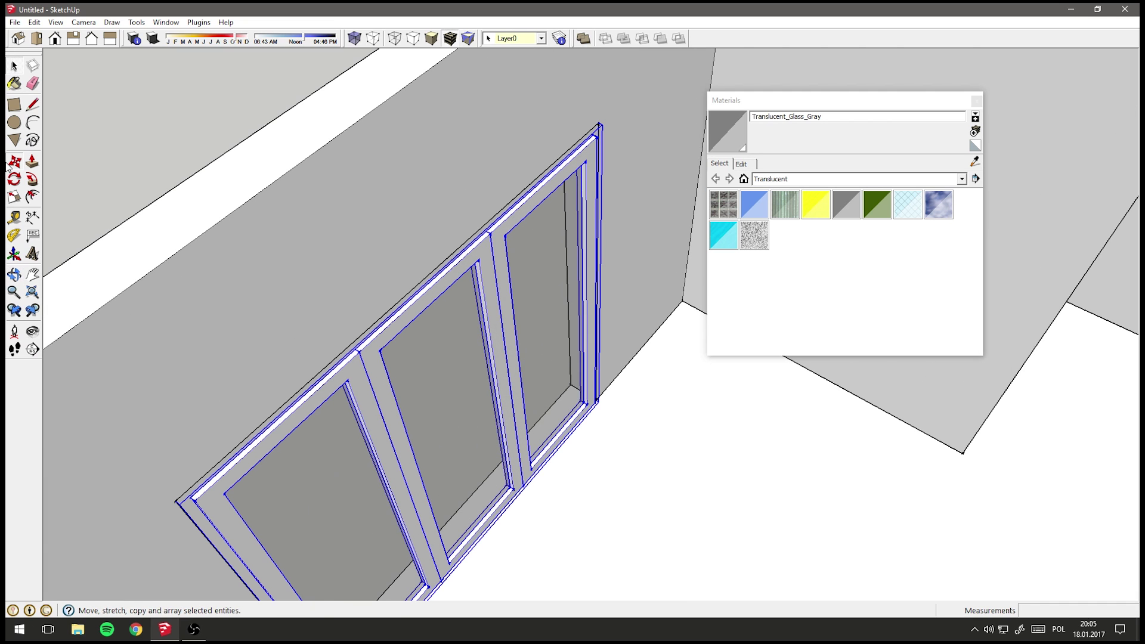
{"action": "scroll", "coordinate": [688, 470], "scroll_direction": "down", "scroll_amount": 2}
{"action": "scroll", "coordinate": [616, 419], "scroll_direction": "up", "scroll_amount": 3}
{"action": "scroll", "coordinate": [616, 419], "scroll_direction": "up", "scroll_amount": 2}
{"action": "scroll", "coordinate": [591, 394], "scroll_direction": "up", "scroll_amount": 2}
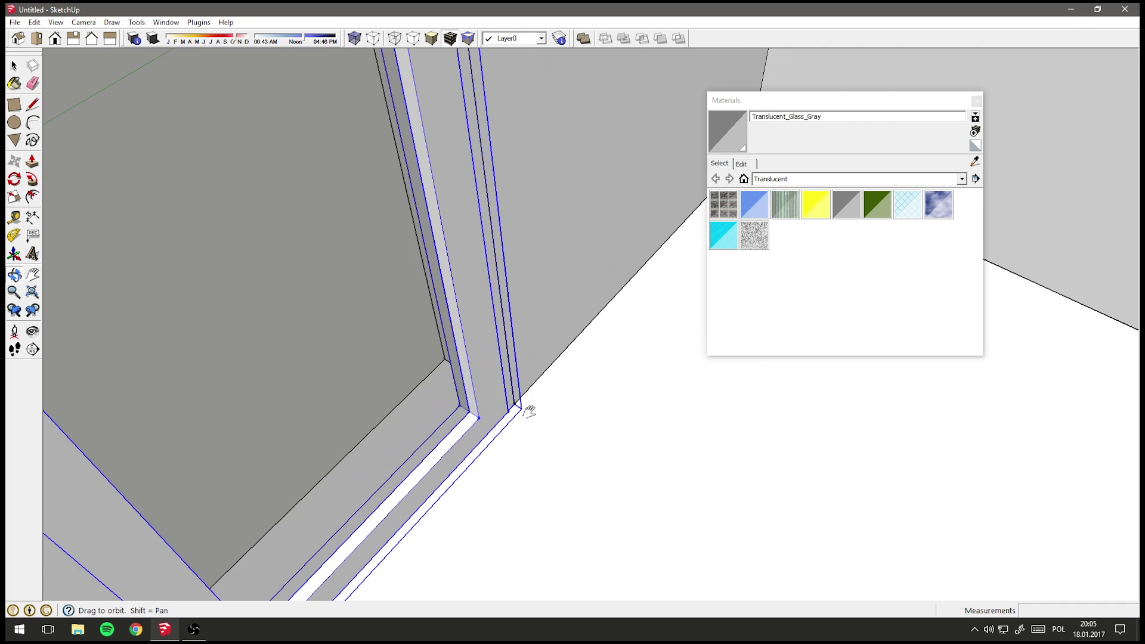
{"action": "scroll", "coordinate": [528, 410], "scroll_direction": "up", "scroll_amount": 2}
{"action": "left_click", "coordinate": [473, 404]}
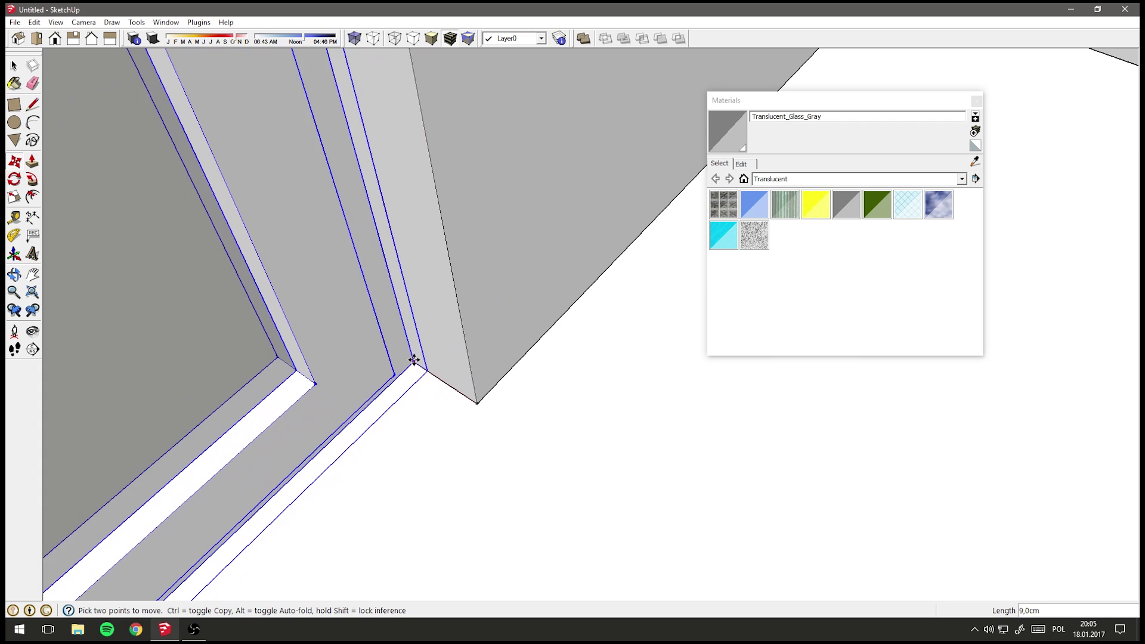
{"action": "left_click", "coordinate": [405, 357]}
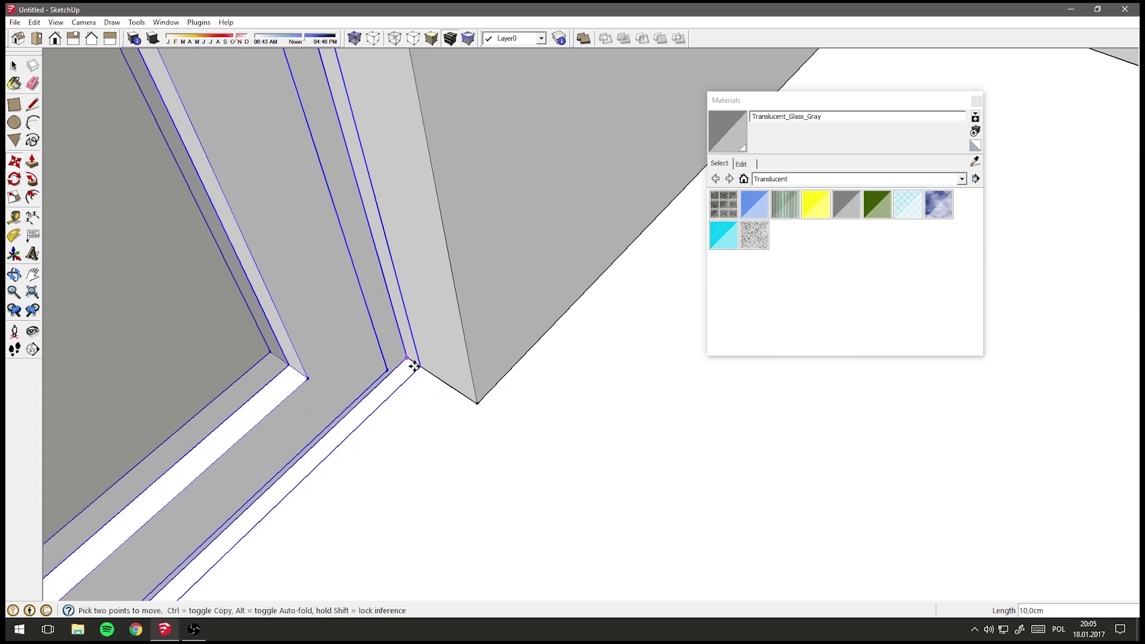
{"action": "scroll", "coordinate": [408, 352], "scroll_direction": "down", "scroll_amount": 3}
{"action": "scroll", "coordinate": [417, 337], "scroll_direction": "down", "scroll_amount": 3}
{"action": "key", "text": "space"}
{"action": "left_click", "coordinate": [281, 179]}
{"action": "mouse_move", "coordinate": [320, 235]}
{"action": "middle_mouse_down"}
{"action": "mouse_move", "coordinate": [500, 203]}
{"action": "mouse_move", "coordinate": [389, 272]}
{"action": "mouse_move", "coordinate": [266, 189]}
{"action": "mouse_move", "coordinate": [377, 282]}
{"action": "middle_mouse_up"}
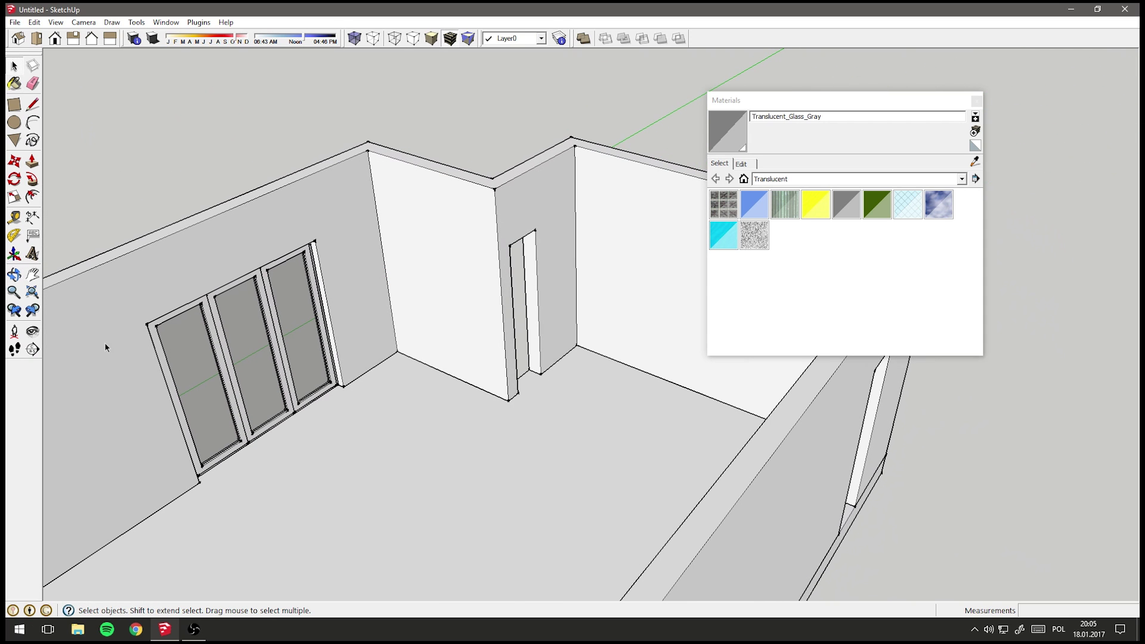
With the Paint Bucket, choose the Colors collection and select the Color_004 swatch
{"action": "left_click", "coordinate": [14, 84]}
{"action": "left_click", "coordinate": [770, 179]}
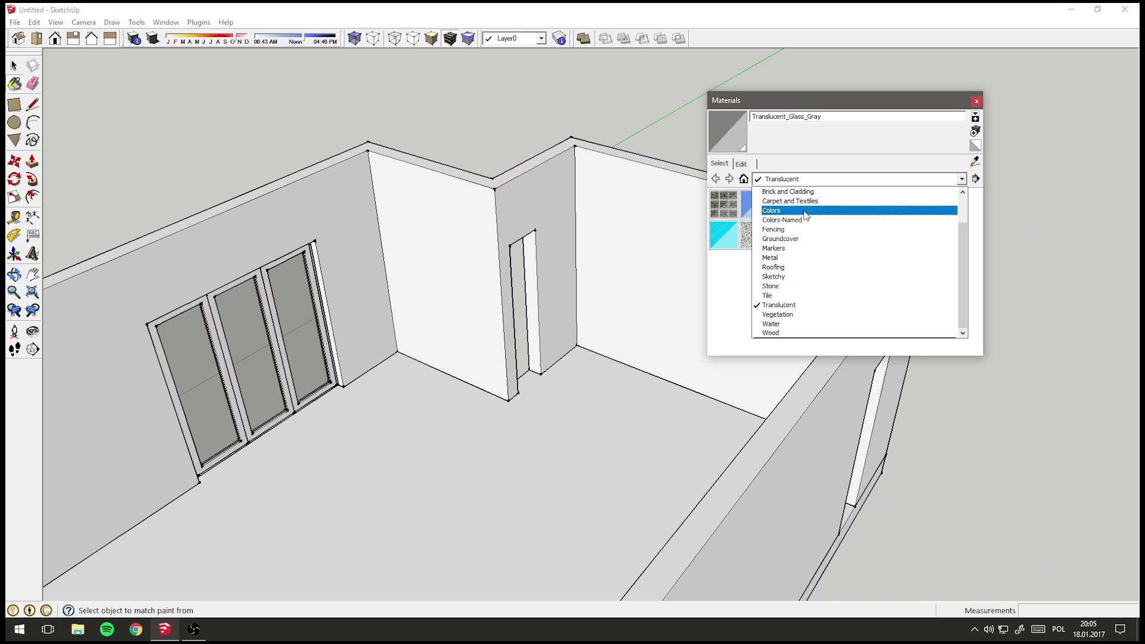
{"action": "left_click", "coordinate": [806, 212]}
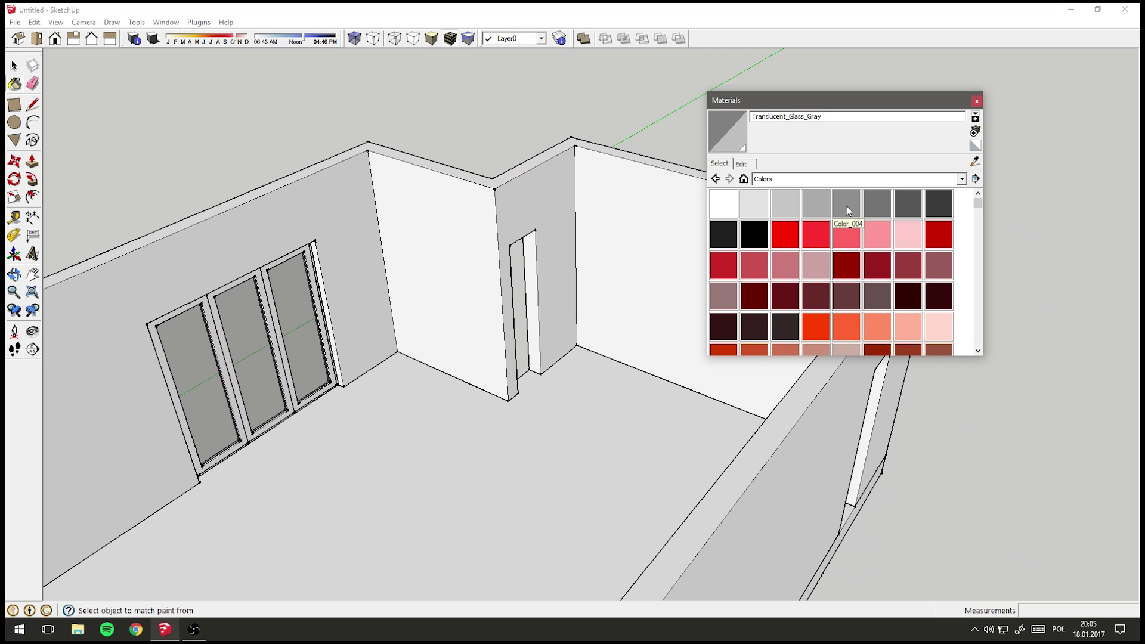
{"action": "left_click", "coordinate": [847, 206]}
Orbit, zoom and pan around the room to inspect the floor and walls
{"action": "mouse_move", "coordinate": [300, 332]}
{"action": "middle_mouse_down"}
{"action": "mouse_move", "coordinate": [179, 315]}
{"action": "mouse_move", "coordinate": [25, 154]}
{"action": "middle_mouse_up"}
{"action": "left_click", "coordinate": [8, 66]}
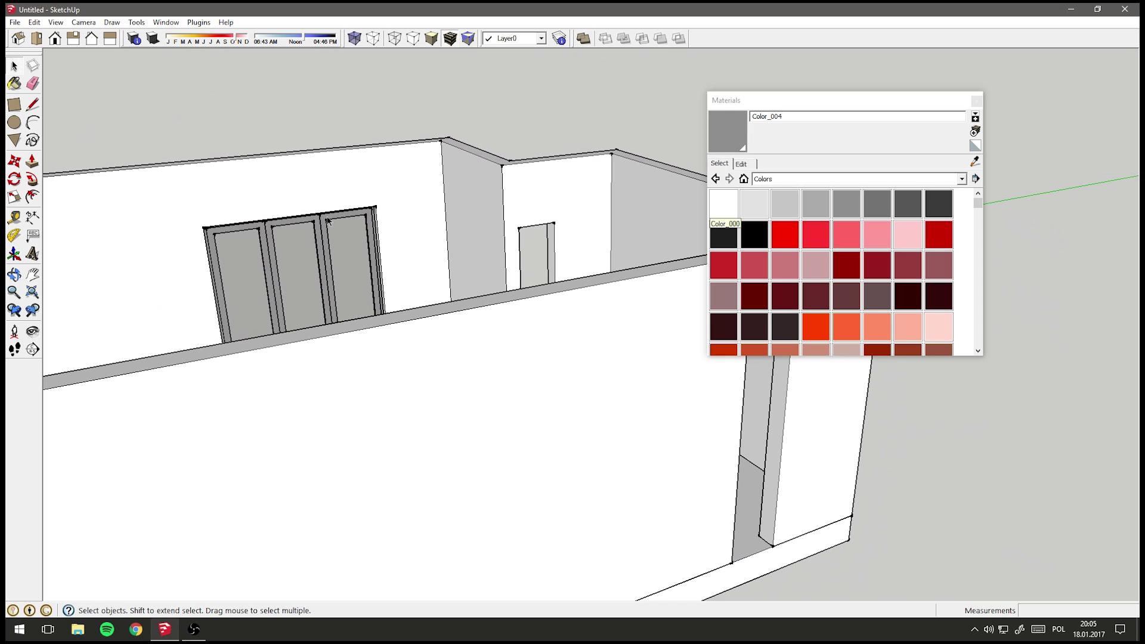
{"action": "scroll", "coordinate": [263, 274], "scroll_direction": "up", "scroll_amount": 3}
{"action": "scroll", "coordinate": [422, 337], "scroll_direction": "up", "scroll_amount": 2}
{"action": "scroll", "coordinate": [405, 286], "scroll_direction": "up", "scroll_amount": 2}
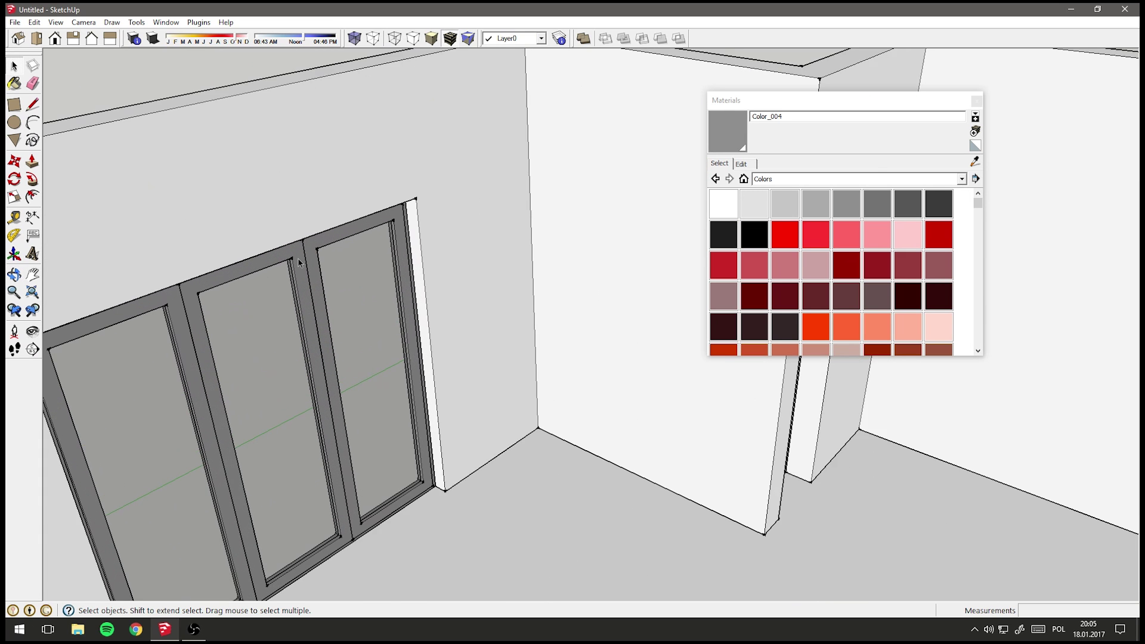
{"action": "scroll", "coordinate": [382, 216], "scroll_direction": "up", "scroll_amount": 2}
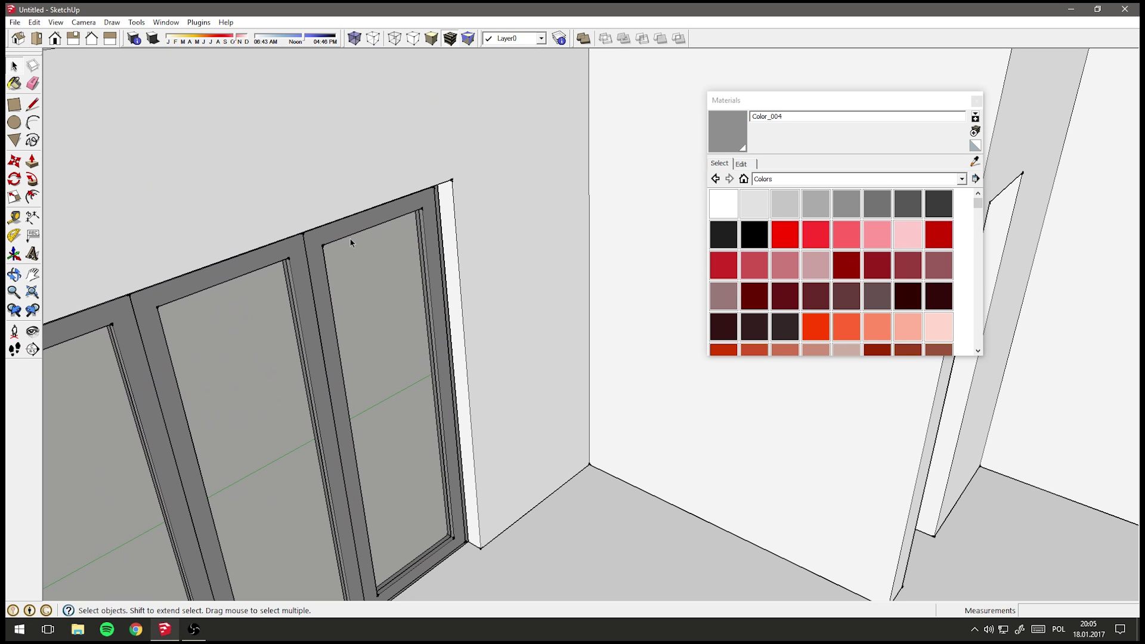
{"action": "scroll", "coordinate": [465, 350], "scroll_direction": "down", "scroll_amount": 3}
{"action": "scroll", "coordinate": [555, 250], "scroll_direction": "down", "scroll_amount": 3}
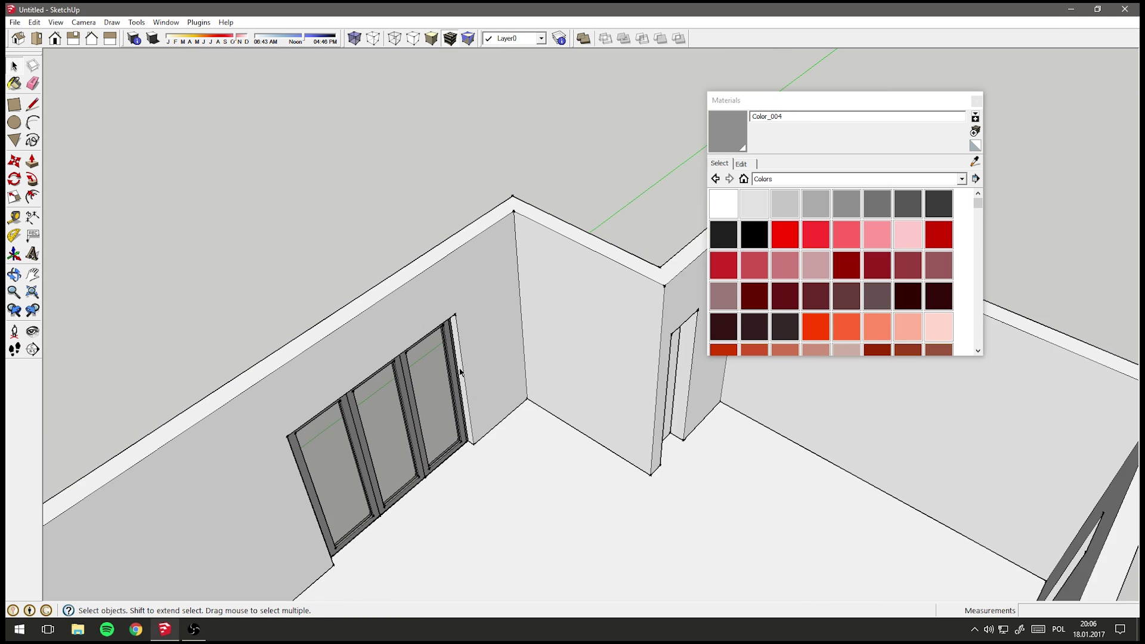
{"action": "scroll", "coordinate": [642, 146], "scroll_direction": "down", "scroll_amount": 2}
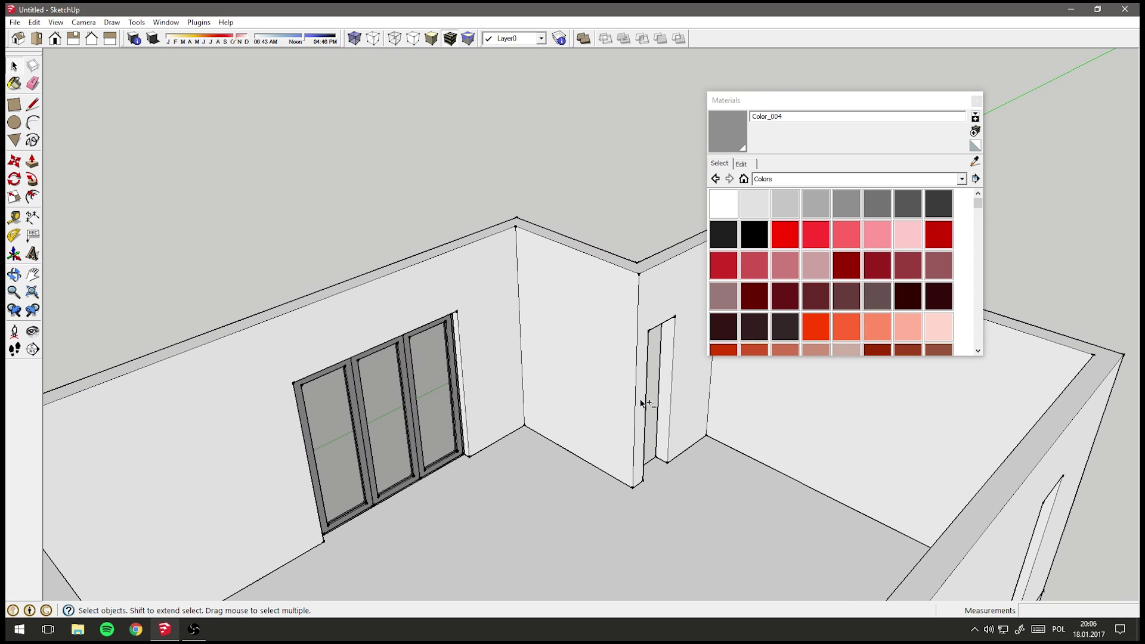
{"action": "mouse_move", "coordinate": [643, 404]}
{"action": "middle_mouse_down"}
{"action": "mouse_move", "coordinate": [611, 396]}
{"action": "mouse_move", "coordinate": [539, 445]}
{"action": "mouse_move", "coordinate": [470, 352]}
{"action": "mouse_move", "coordinate": [637, 458]}
{"action": "mouse_move", "coordinate": [518, 411]}
{"action": "middle_mouse_up"}
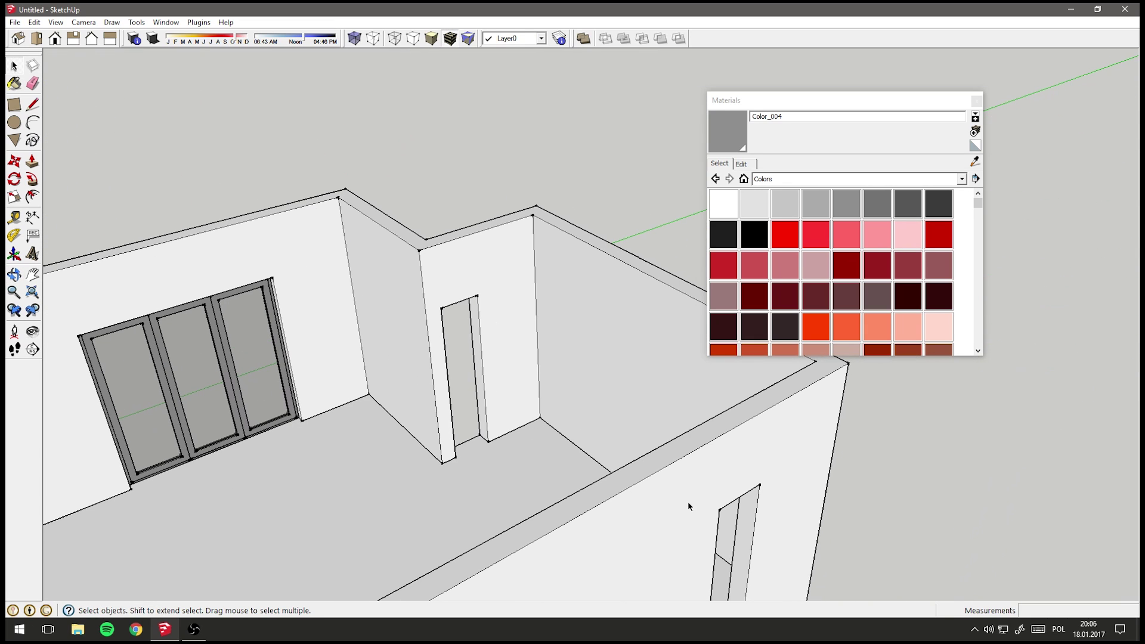
{"action": "middle_click_drag", "start_coordinate": [391, 353], "coordinate": [325, 320]}
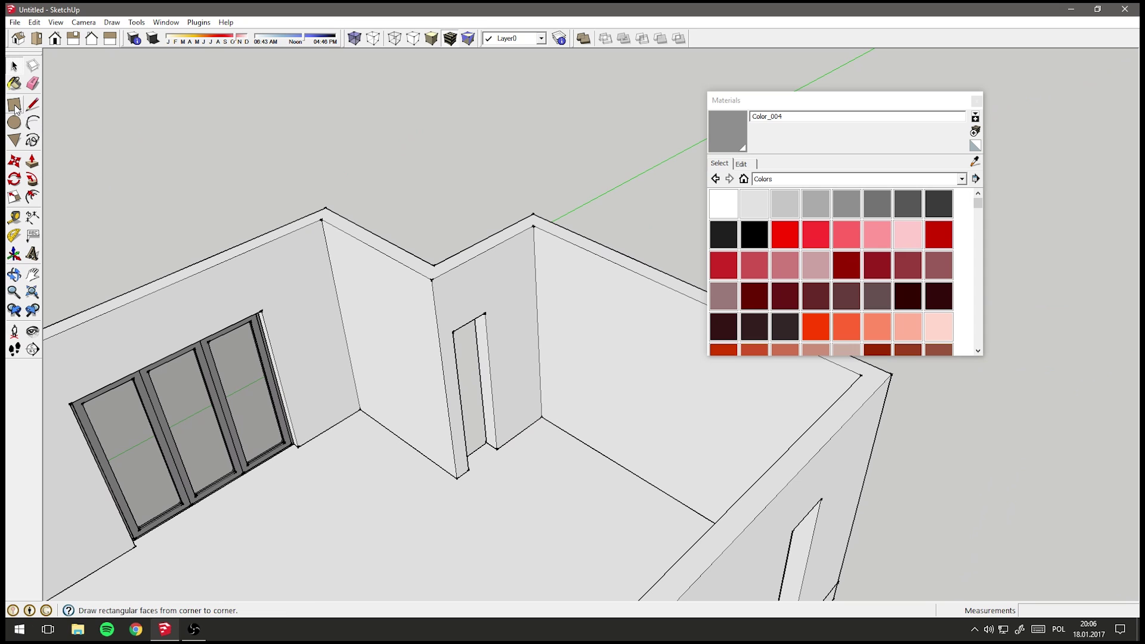
{"action": "middle_click_drag", "start_coordinate": [301, 434], "coordinate": [399, 341], "text": "shift"}
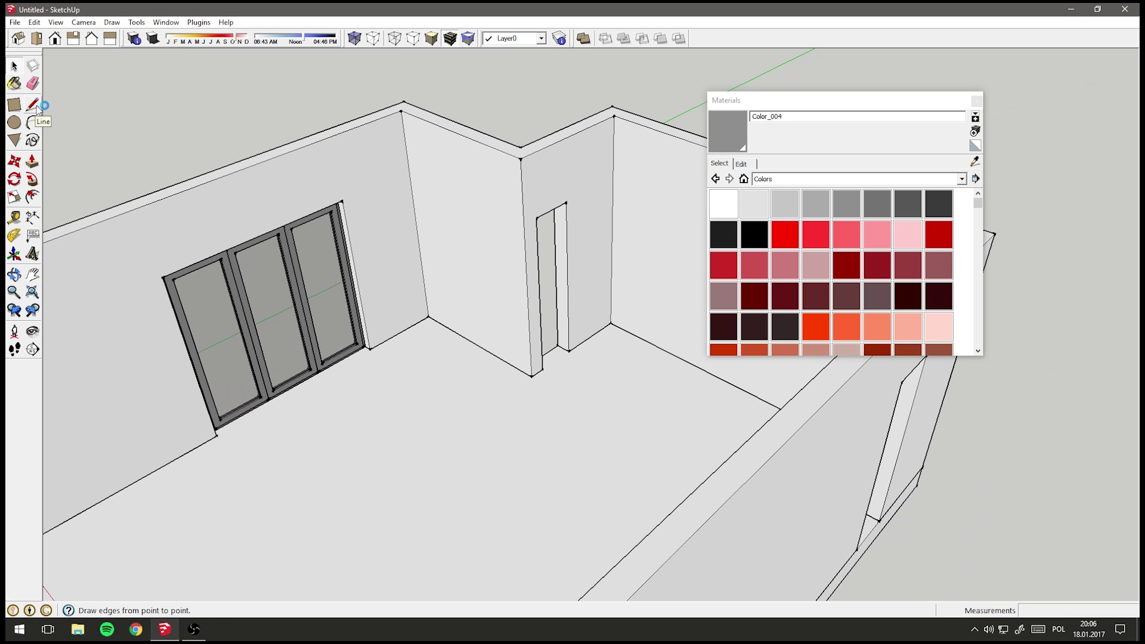
Trace 167 cm and 20 cm edges along the wall base from the door's bottom corner
{"action": "mouse_move", "coordinate": [567, 452]}
{"action": "middle_mouse_down"}
{"action": "mouse_move", "coordinate": [465, 466]}
{"action": "mouse_move", "coordinate": [452, 403]}
{"action": "mouse_move", "coordinate": [340, 403]}
{"action": "mouse_move", "coordinate": [486, 392]}
{"action": "middle_mouse_up"}
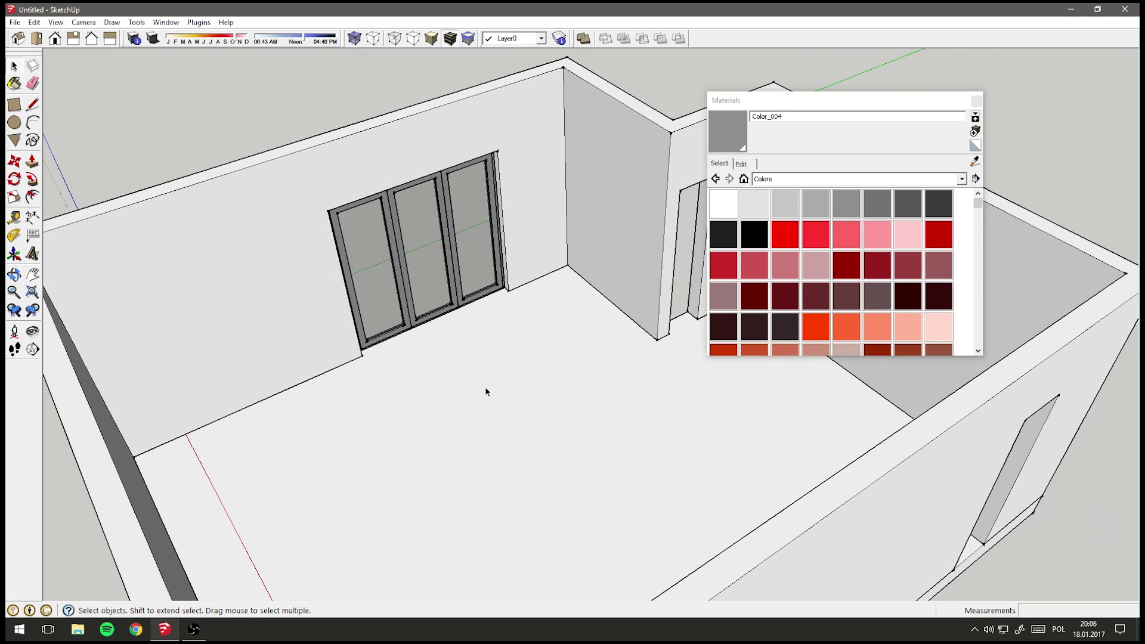
{"action": "left_click", "coordinate": [33, 106]}
{"action": "scroll", "coordinate": [507, 289], "scroll_direction": "up", "scroll_amount": 3}
{"action": "scroll", "coordinate": [499, 282], "scroll_direction": "up", "scroll_amount": 2}
{"action": "left_click", "coordinate": [499, 283]}
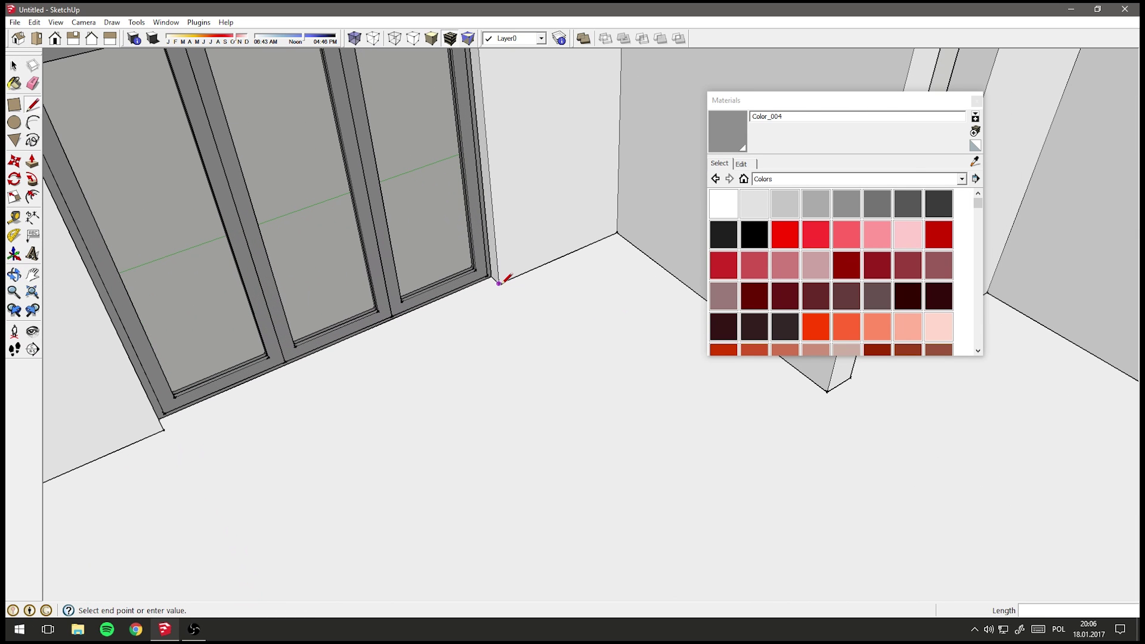
{"action": "scroll", "coordinate": [504, 276], "scroll_direction": "down", "scroll_amount": 3}
{"action": "mouse_move", "coordinate": [499, 282]}
{"action": "middle_mouse_down"}
{"action": "mouse_move", "coordinate": [441, 287]}
{"action": "mouse_move", "coordinate": [455, 286]}
{"action": "middle_mouse_up"}
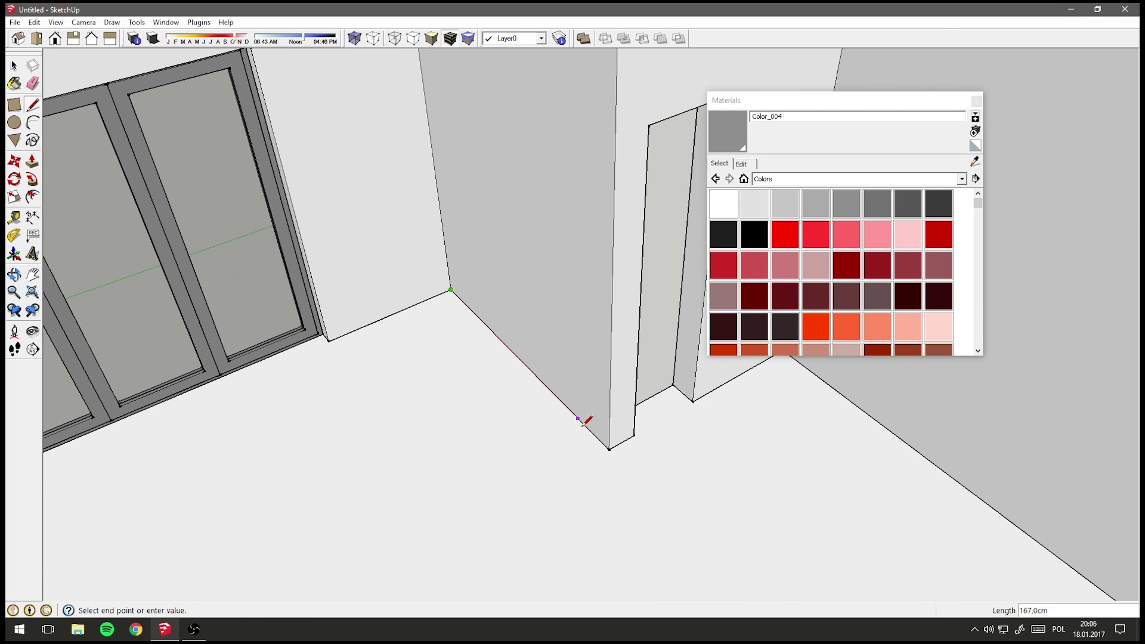
{"action": "left_click", "coordinate": [609, 449]}
{"action": "left_click", "coordinate": [634, 435]}
{"action": "left_click", "coordinate": [14, 66]}
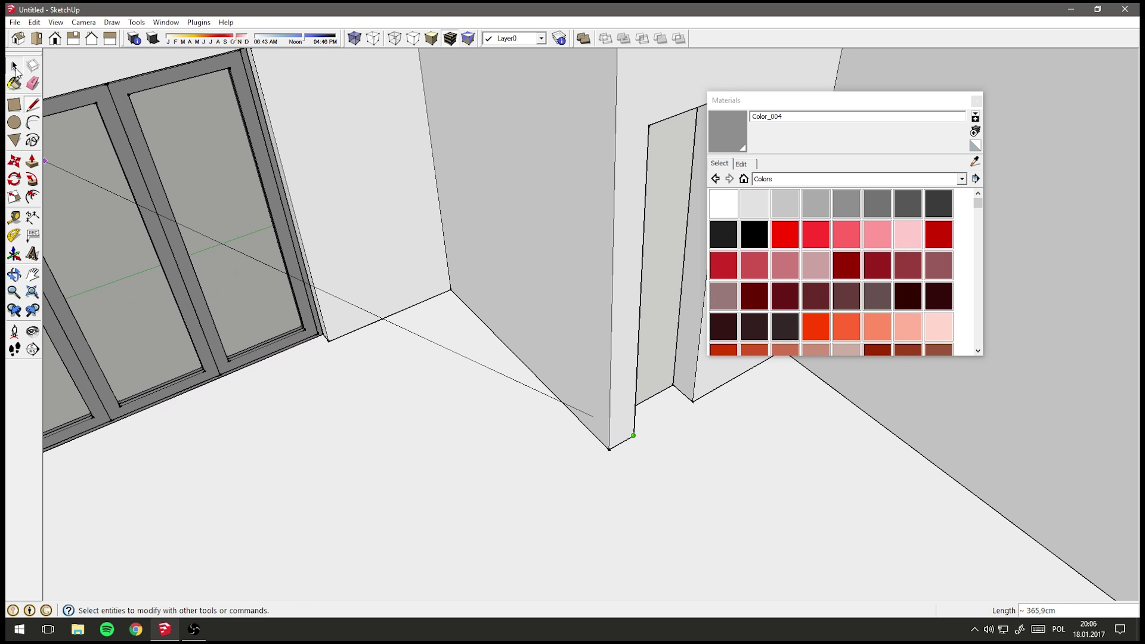
{"action": "mouse_move", "coordinate": [632, 494]}
{"action": "middle_mouse_down"}
{"action": "mouse_move", "coordinate": [696, 458]}
{"action": "mouse_move", "coordinate": [639, 429]}
{"action": "mouse_move", "coordinate": [563, 319]}
{"action": "middle_mouse_up"}
Hide the room walls group to expose the floor outline
{"action": "right_click", "coordinate": [563, 320]}
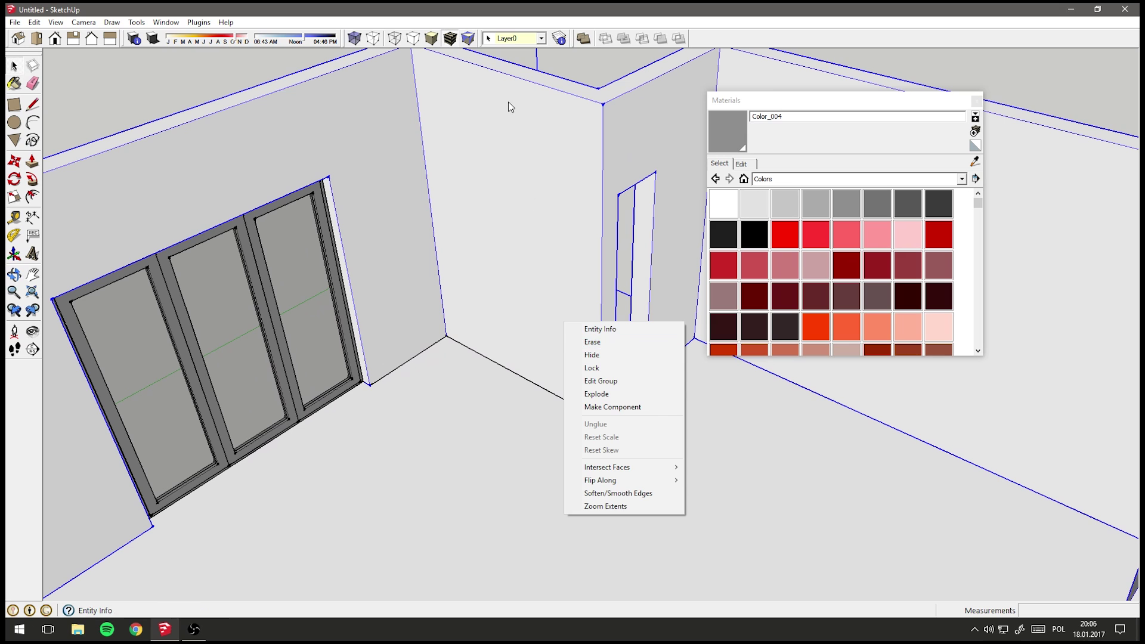
{"action": "left_click", "coordinate": [626, 354]}
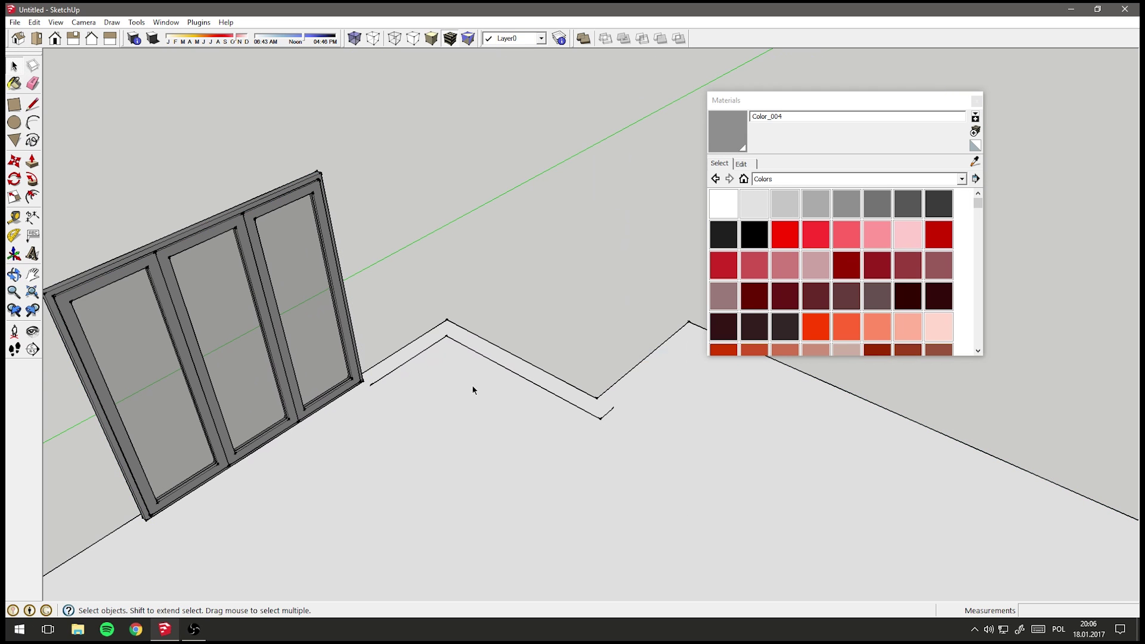
{"action": "mouse_move", "coordinate": [474, 388]}
{"action": "middle_mouse_down"}
{"action": "mouse_move", "coordinate": [427, 366]}
{"action": "mouse_move", "coordinate": [430, 380]}
{"action": "middle_mouse_up"}
{"action": "scroll", "coordinate": [360, 396], "scroll_direction": "up", "scroll_amount": 2}
{"action": "scroll", "coordinate": [422, 392], "scroll_direction": "up", "scroll_amount": 2}
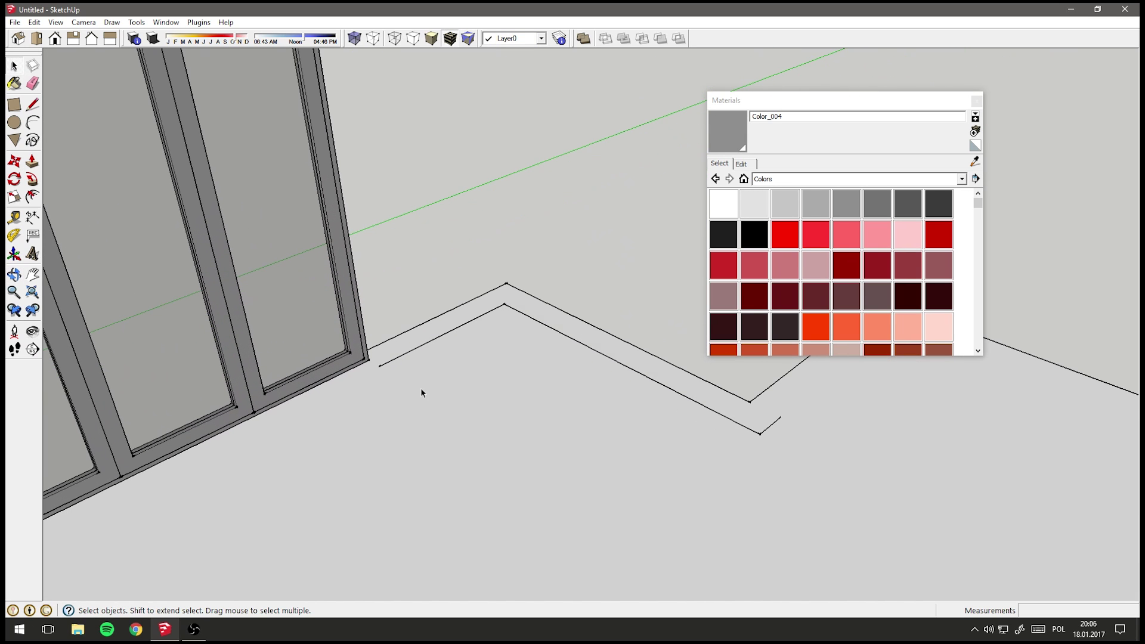
{"action": "scroll", "coordinate": [427, 395], "scroll_direction": "up", "scroll_amount": 1}
{"action": "scroll", "coordinate": [384, 396], "scroll_direction": "up", "scroll_amount": 2}
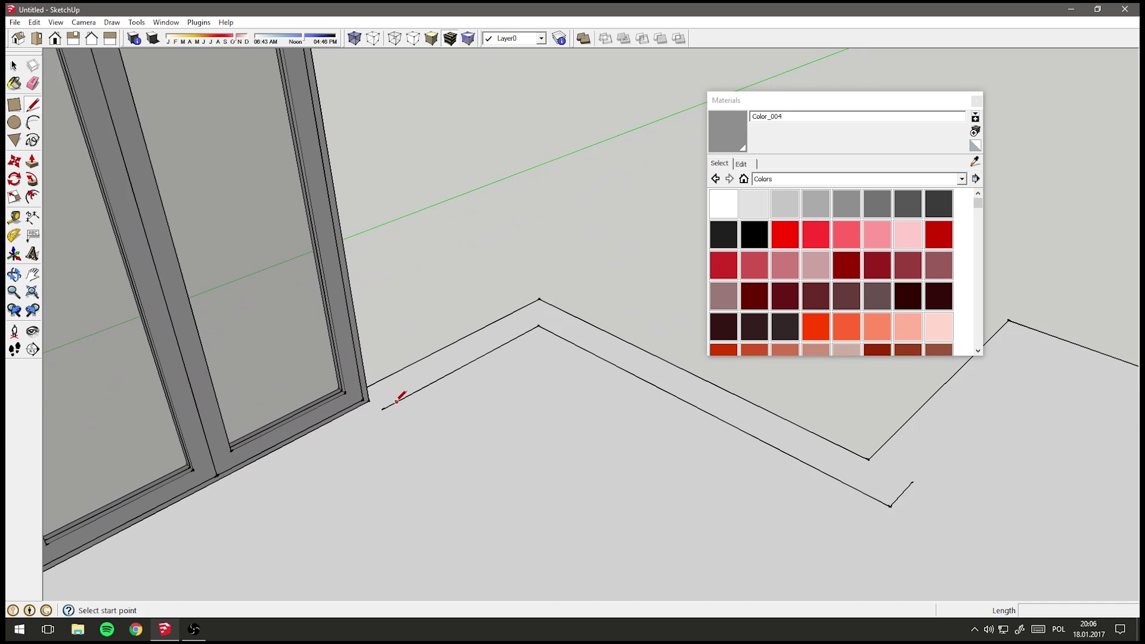
{"action": "scroll", "coordinate": [383, 404], "scroll_direction": "up", "scroll_amount": 1}
Draw a 15 cm upright edge and a 1,5 cm edge, closing them into a profile face
{"action": "left_click", "coordinate": [378, 413]}
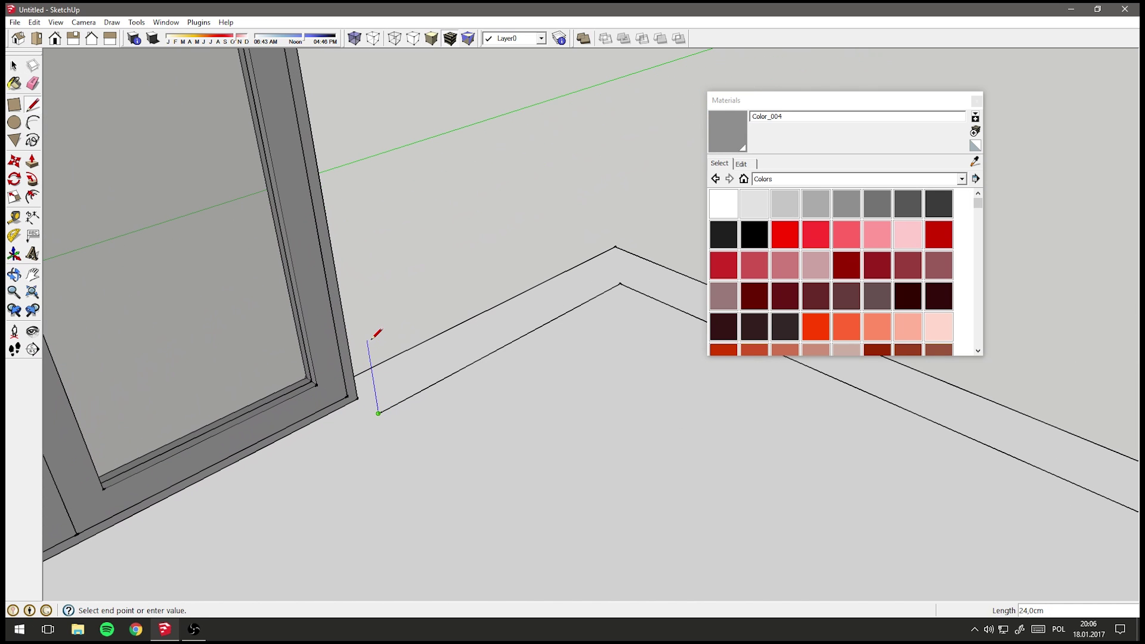
{"action": "type", "text": "15"}
{"action": "key", "text": "Return"}
{"action": "middle_click_drag", "start_coordinate": [374, 338], "coordinate": [492, 428]}
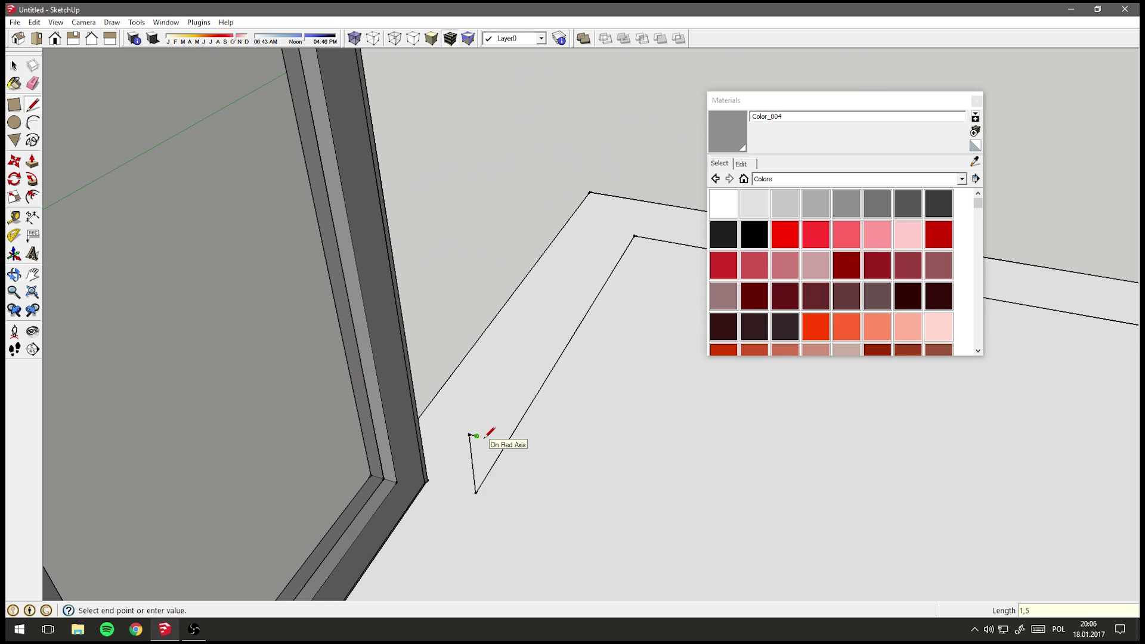
{"action": "key", "text": "Return"}
{"action": "middle_click_drag", "start_coordinate": [488, 433], "coordinate": [486, 455]}
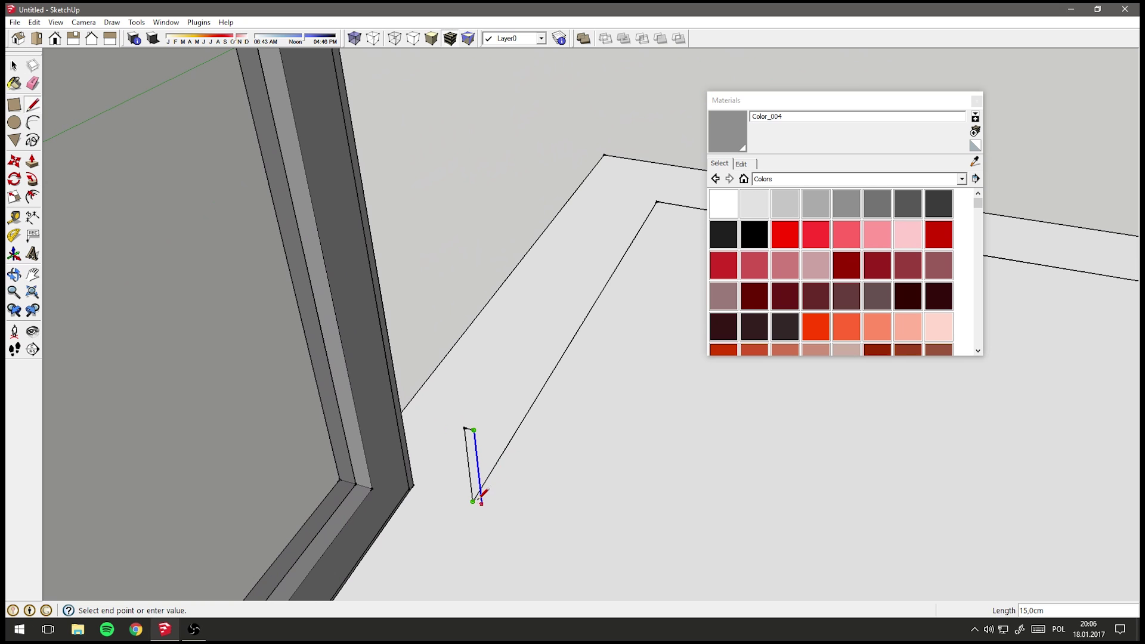
{"action": "left_click", "coordinate": [481, 503]}
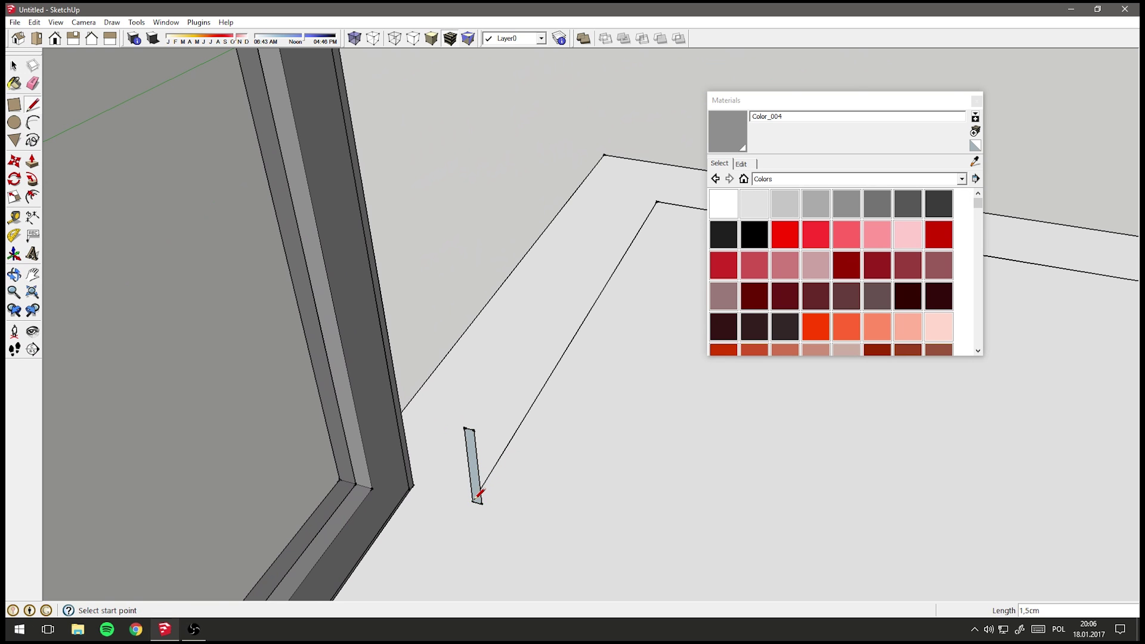
Bevel the profile's top corner by drawing a diagonal and erasing the corner triangle
{"action": "scroll", "coordinate": [485, 517], "scroll_direction": "up", "scroll_amount": 1}
{"action": "mouse_move", "coordinate": [484, 514]}
{"action": "middle_mouse_down"}
{"action": "mouse_move", "coordinate": [437, 332]}
{"action": "mouse_move", "coordinate": [525, 383]}
{"action": "mouse_move", "coordinate": [539, 365]}
{"action": "mouse_move", "coordinate": [497, 304]}
{"action": "mouse_move", "coordinate": [504, 245]}
{"action": "mouse_move", "coordinate": [542, 227]}
{"action": "middle_mouse_up"}
{"action": "scroll", "coordinate": [542, 228], "scroll_direction": "up", "scroll_amount": 1}
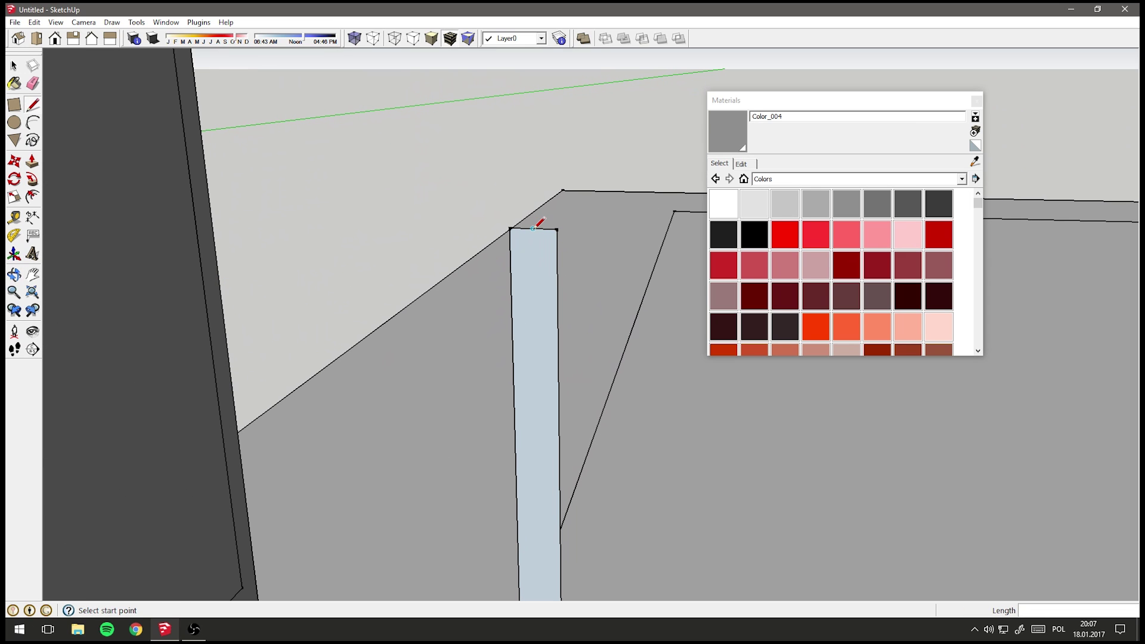
{"action": "left_click", "coordinate": [533, 228]}
{"action": "left_click", "coordinate": [558, 230]}
{"action": "left_click", "coordinate": [557, 229]}
{"action": "left_click", "coordinate": [557, 261]}
{"action": "left_click", "coordinate": [533, 229]}
{"action": "left_click", "coordinate": [34, 84]}
{"action": "left_click", "coordinate": [552, 225]}
{"action": "scroll", "coordinate": [579, 277], "scroll_direction": "down", "scroll_amount": 3}
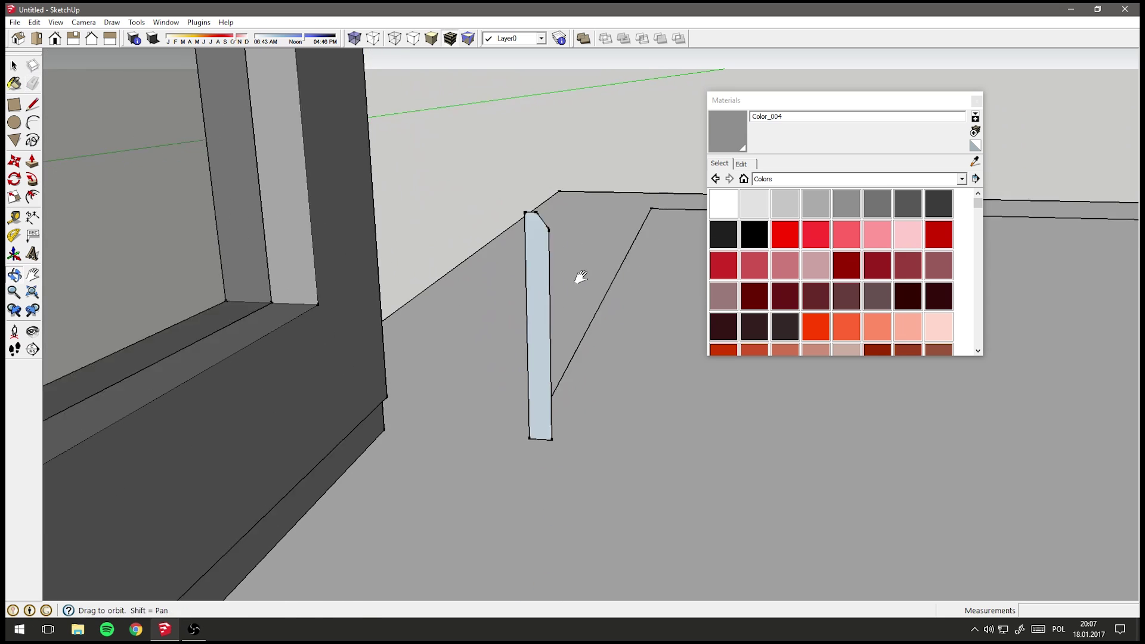
Cut a small 1 cm notch into the profile's front edge near the top
{"action": "left_click", "coordinate": [34, 105]}
{"action": "scroll", "coordinate": [621, 250], "scroll_direction": "up", "scroll_amount": 2}
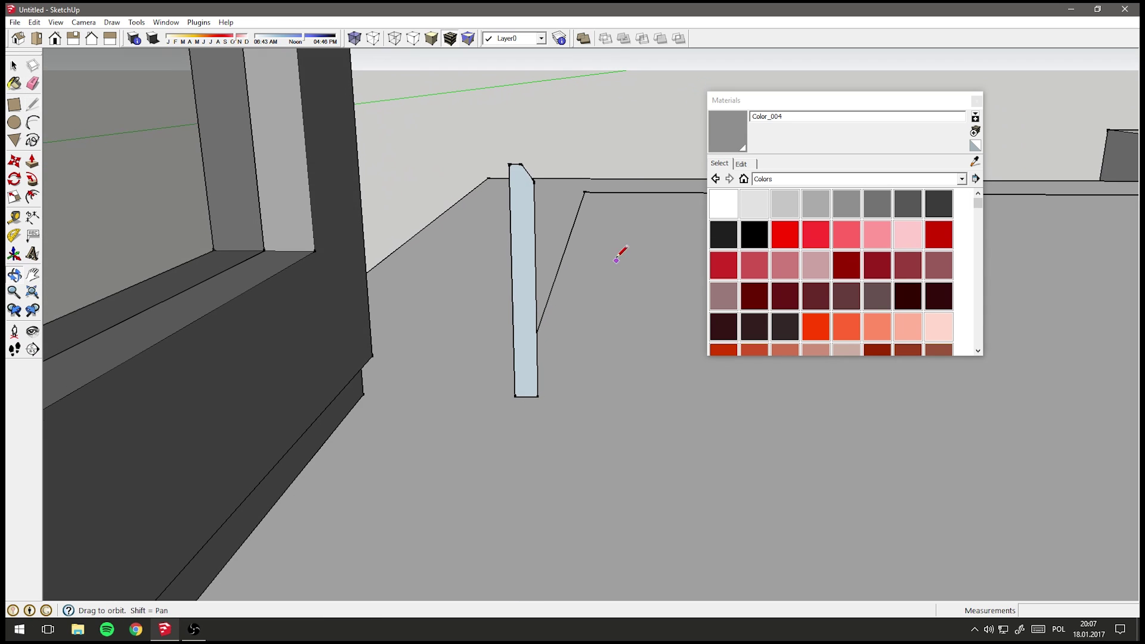
{"action": "scroll", "coordinate": [541, 187], "scroll_direction": "up", "scroll_amount": 2}
{"action": "left_click", "coordinate": [517, 205]}
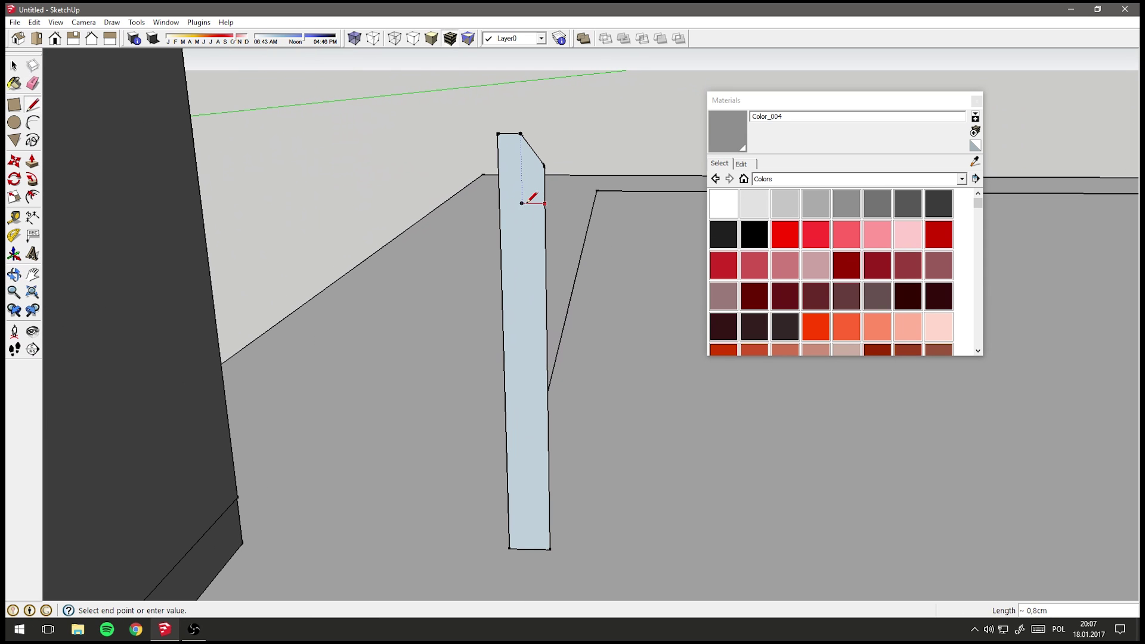
{"action": "scroll", "coordinate": [531, 206], "scroll_direction": "up", "scroll_amount": 2}
{"action": "left_click", "coordinate": [553, 205]}
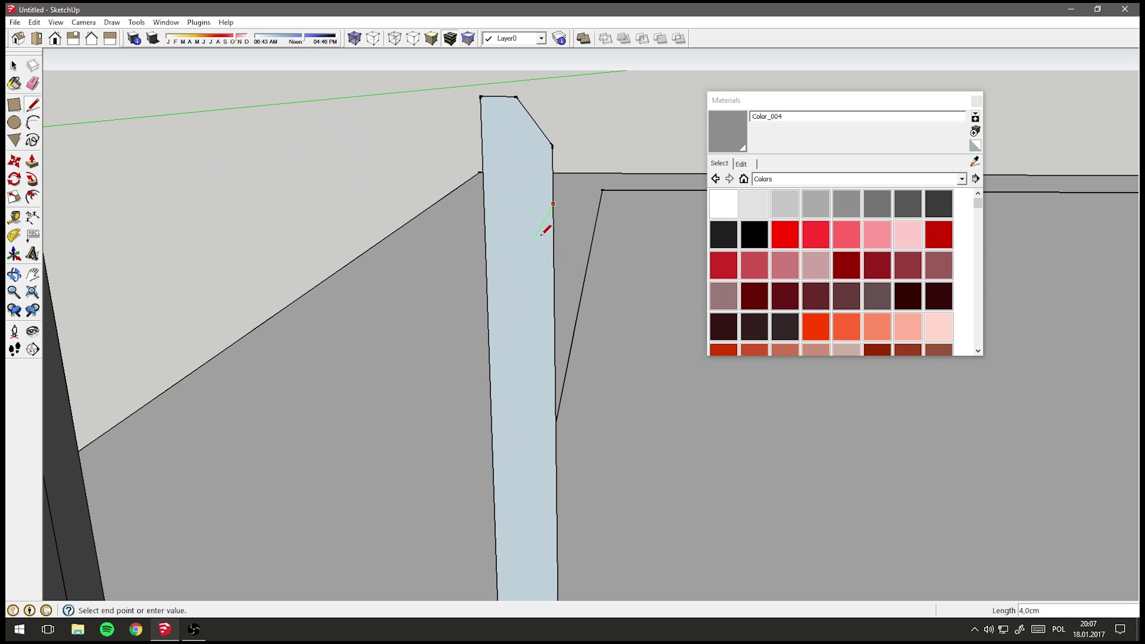
{"action": "scroll", "coordinate": [543, 203], "scroll_direction": "up", "scroll_amount": 2}
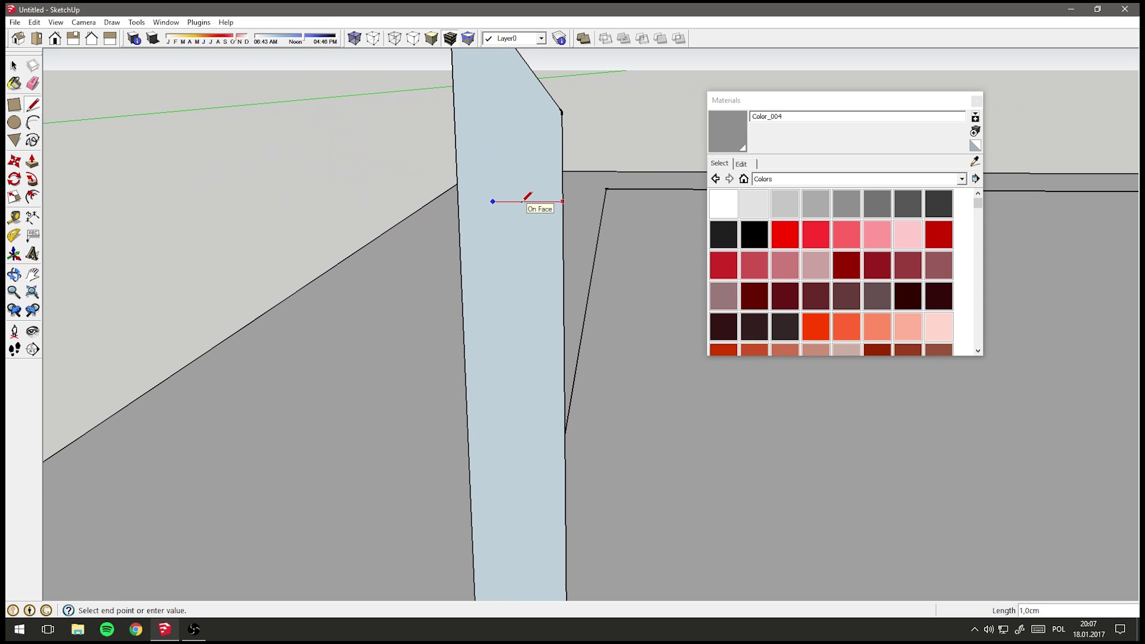
{"action": "left_click", "coordinate": [528, 201]}
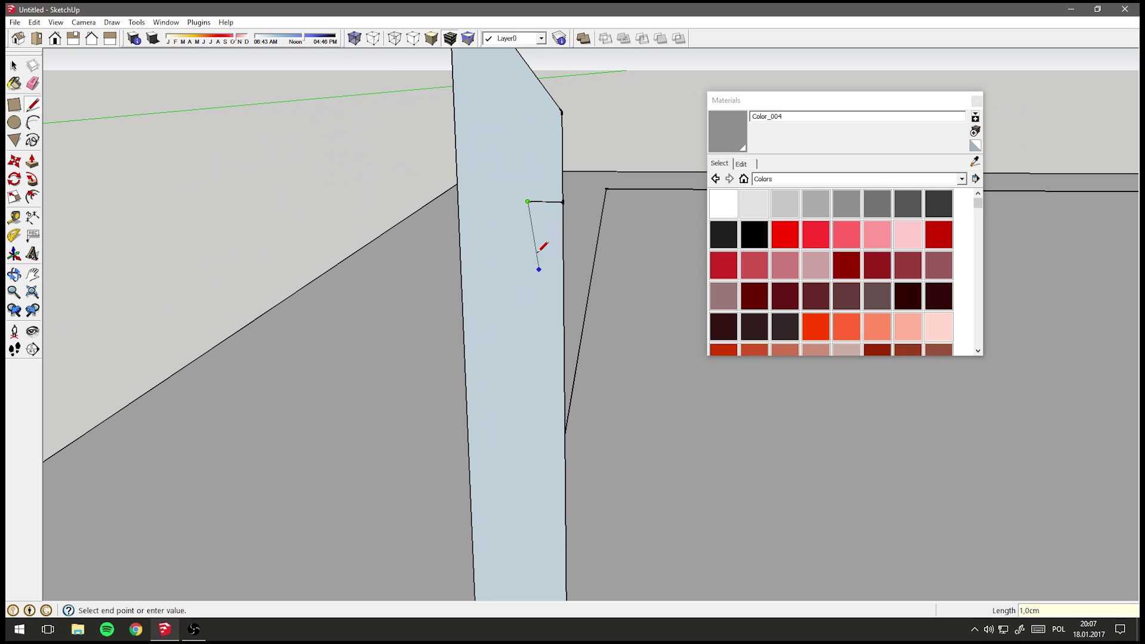
{"action": "left_click", "coordinate": [529, 237]}
{"action": "left_click", "coordinate": [568, 237]}
{"action": "key", "text": "e"}
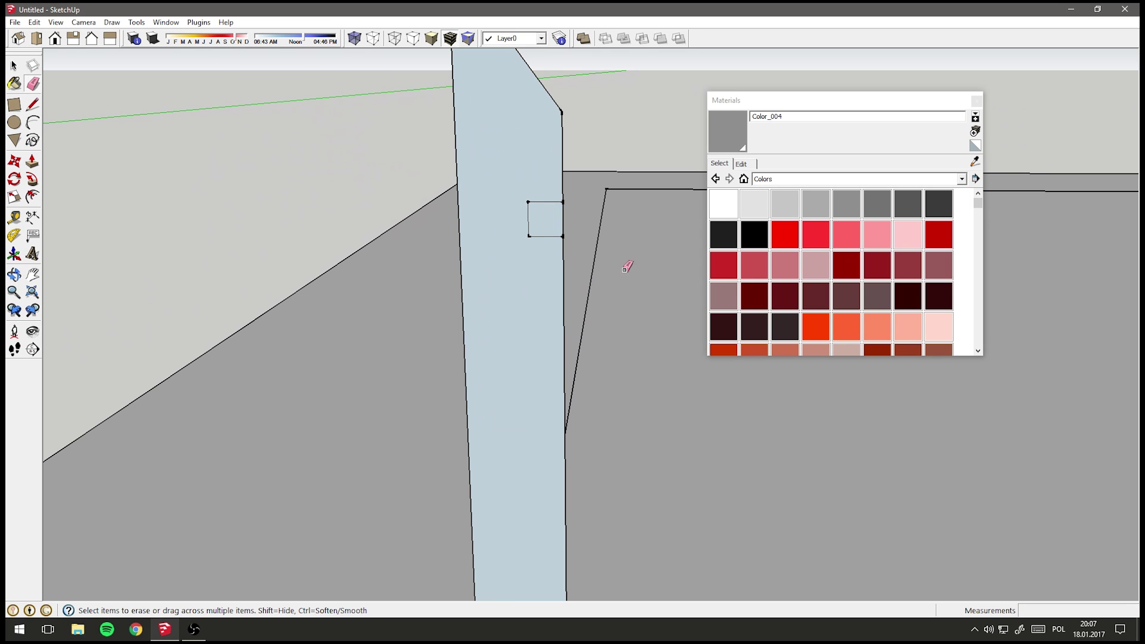
{"action": "left_click", "coordinate": [563, 215]}
{"action": "mouse_move", "coordinate": [598, 223]}
{"action": "middle_mouse_down"}
{"action": "mouse_move", "coordinate": [481, 289]}
{"action": "mouse_move", "coordinate": [256, 195]}
{"action": "middle_mouse_up"}
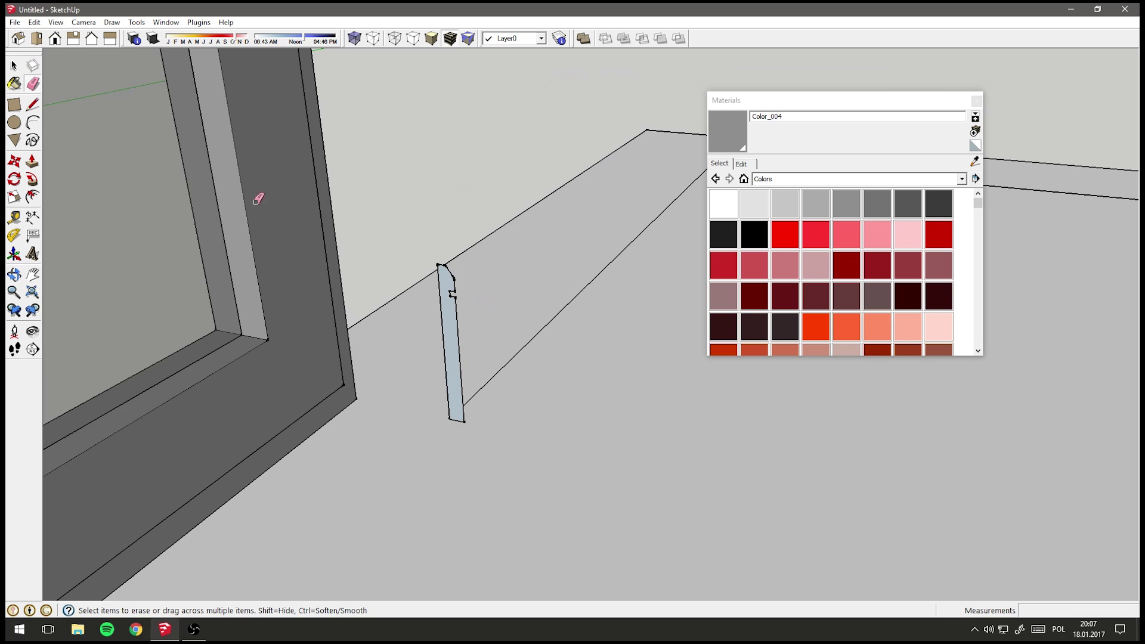
Select the traced edges along the foot of the walls as the sweep path
{"action": "left_click", "coordinate": [15, 67]}
{"action": "mouse_move", "coordinate": [608, 266]}
{"action": "middle_mouse_down"}
{"action": "mouse_move", "coordinate": [360, 317]}
{"action": "mouse_move", "coordinate": [377, 285]}
{"action": "middle_mouse_up"}
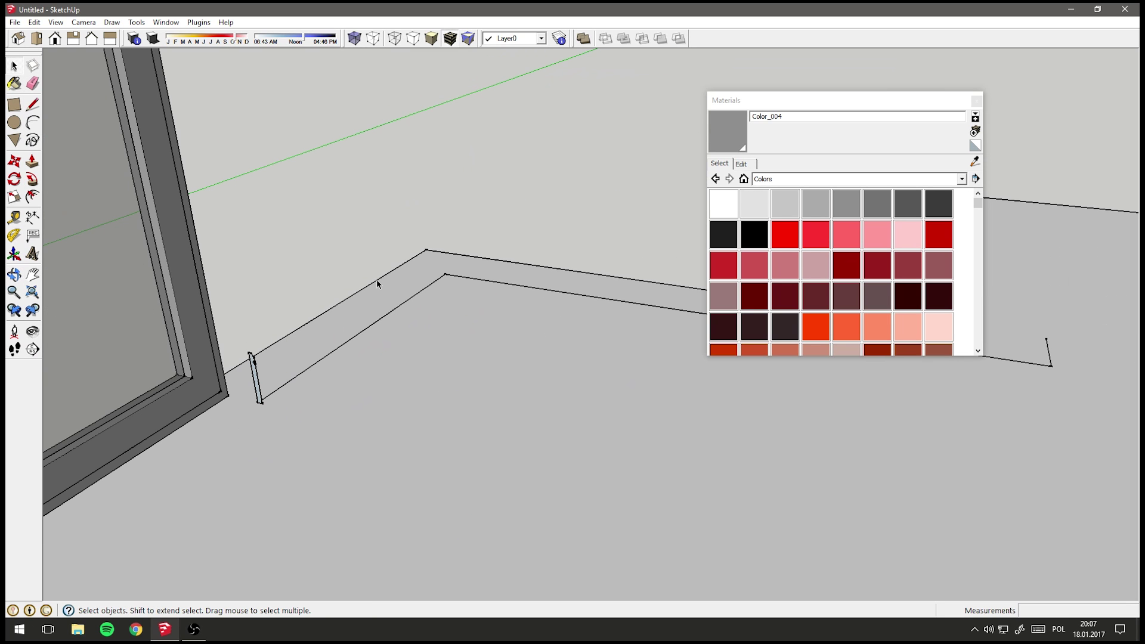
{"action": "mouse_move", "coordinate": [252, 361]}
{"action": "middle_mouse_down"}
{"action": "mouse_move", "coordinate": [325, 381]}
{"action": "mouse_move", "coordinate": [483, 284]}
{"action": "mouse_move", "coordinate": [473, 319]}
{"action": "mouse_move", "coordinate": [428, 376]}
{"action": "mouse_move", "coordinate": [366, 401]}
{"action": "mouse_move", "coordinate": [486, 378]}
{"action": "mouse_move", "coordinate": [312, 396]}
{"action": "mouse_move", "coordinate": [490, 369]}
{"action": "mouse_move", "coordinate": [513, 392]}
{"action": "middle_mouse_up"}
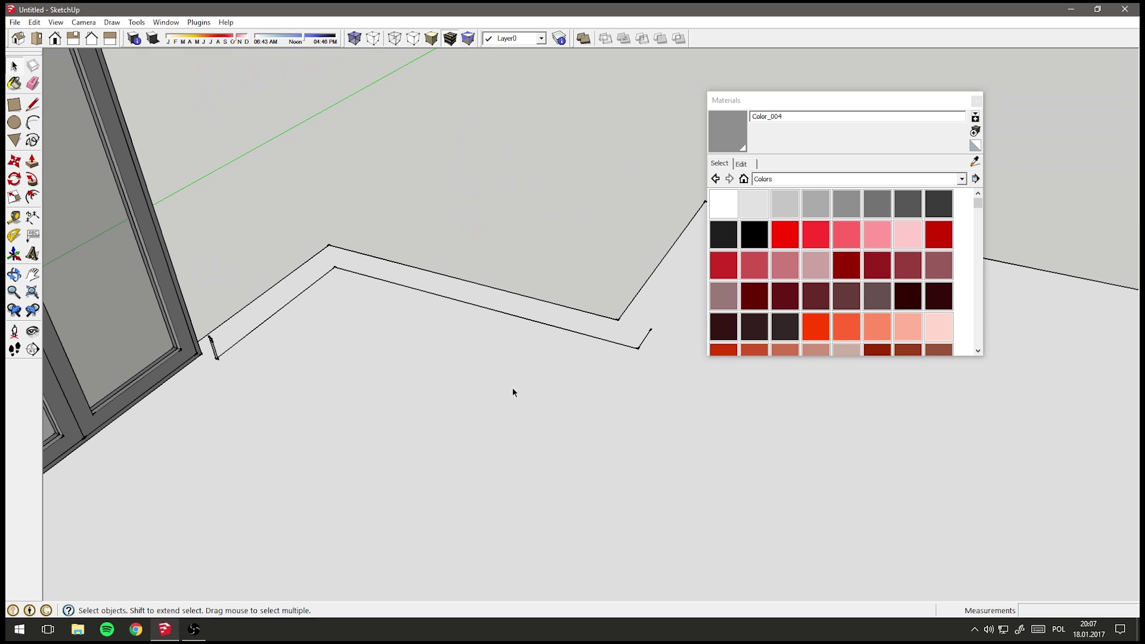
{"action": "left_click", "coordinate": [643, 345]}
{"action": "mouse_move", "coordinate": [285, 311]}
{"action": "middle_mouse_down"}
{"action": "mouse_move", "coordinate": [256, 386]}
{"action": "mouse_move", "coordinate": [352, 292]}
{"action": "middle_mouse_up"}
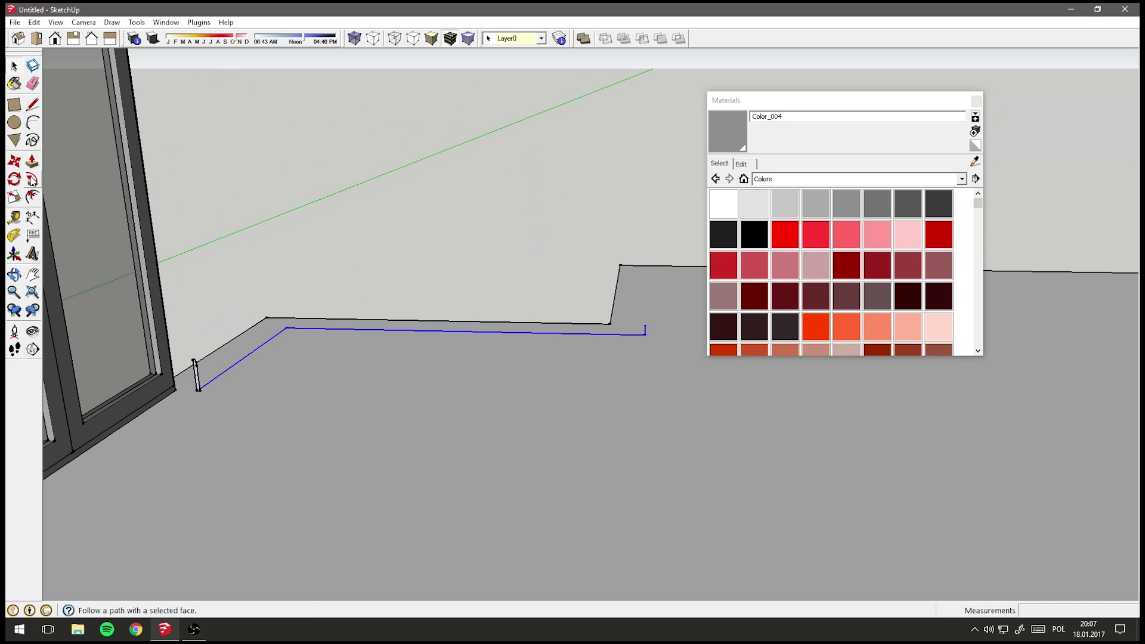
Sweep the notched profile along that path with Follow Me to form the baseboard
{"action": "left_click", "coordinate": [32, 161]}
{"action": "middle_click_drag", "start_coordinate": [148, 335], "coordinate": [331, 370]}
{"action": "scroll", "coordinate": [333, 374], "scroll_direction": "down", "scroll_amount": 1}
{"action": "scroll", "coordinate": [332, 376], "scroll_direction": "up", "scroll_amount": 1}
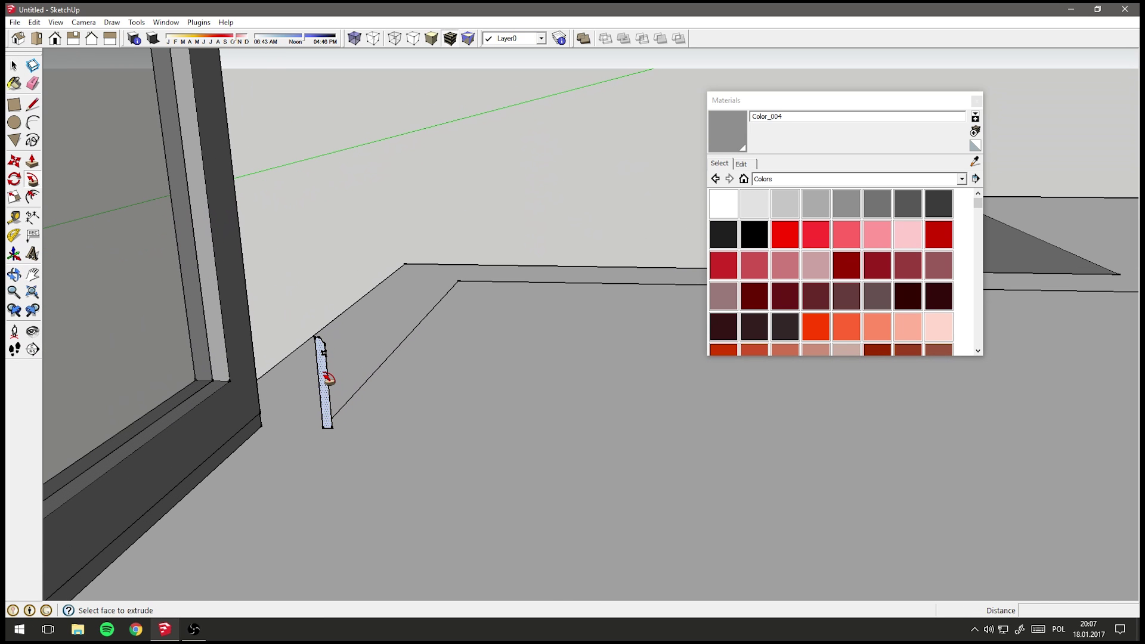
{"action": "left_click", "coordinate": [328, 378]}
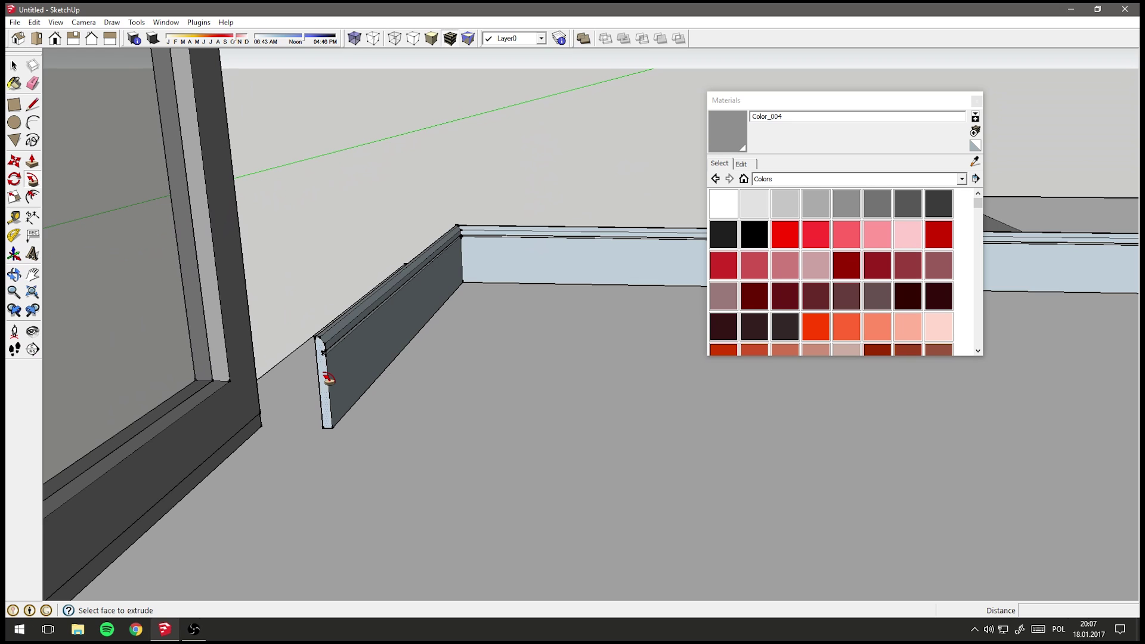
{"action": "scroll", "coordinate": [327, 379], "scroll_direction": "down", "scroll_amount": 3}
{"action": "mouse_move", "coordinate": [360, 360]}
{"action": "middle_mouse_down"}
{"action": "mouse_move", "coordinate": [162, 414]}
{"action": "mouse_move", "coordinate": [263, 378]}
{"action": "mouse_move", "coordinate": [255, 398]}
{"action": "mouse_move", "coordinate": [281, 429]}
{"action": "mouse_move", "coordinate": [133, 163]}
{"action": "middle_mouse_up"}
{"action": "mouse_move", "coordinate": [271, 321]}
{"action": "middle_mouse_down", "text": "shift"}
{"action": "mouse_move", "coordinate": [341, 303]}
{"action": "mouse_move", "coordinate": [404, 399]}
{"action": "mouse_move", "coordinate": [332, 286]}
{"action": "mouse_move", "coordinate": [242, 364]}
{"action": "middle_mouse_up", "text": "shift"}
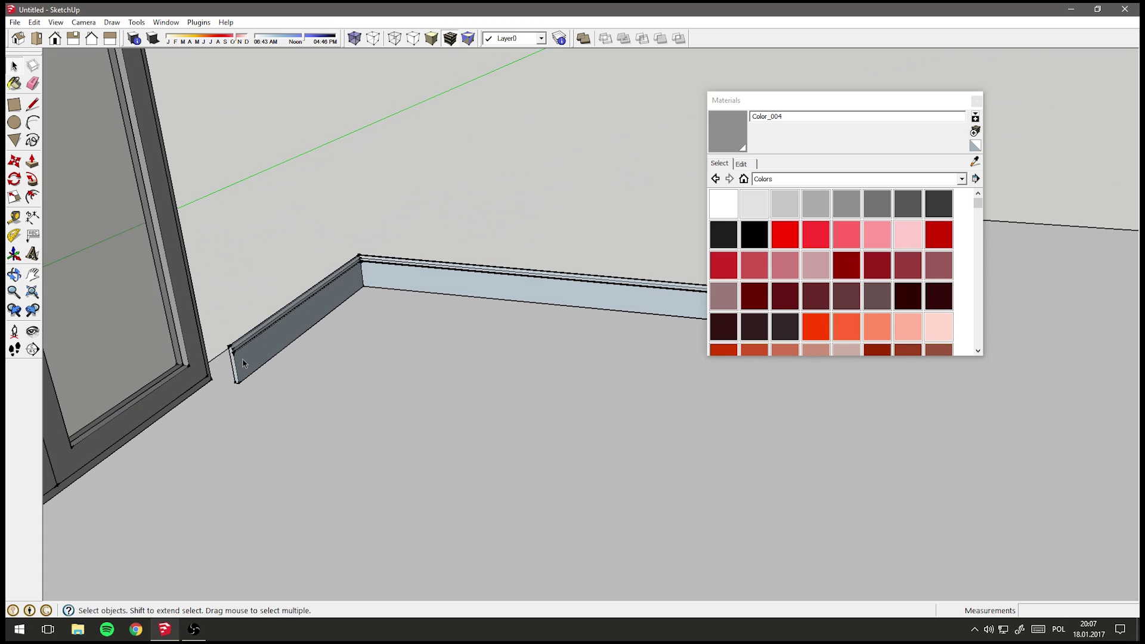
Select the entire baseboard and reverse its faces so the white fronts face outward
{"action": "scroll", "coordinate": [242, 364], "scroll_direction": "up", "scroll_amount": 2}
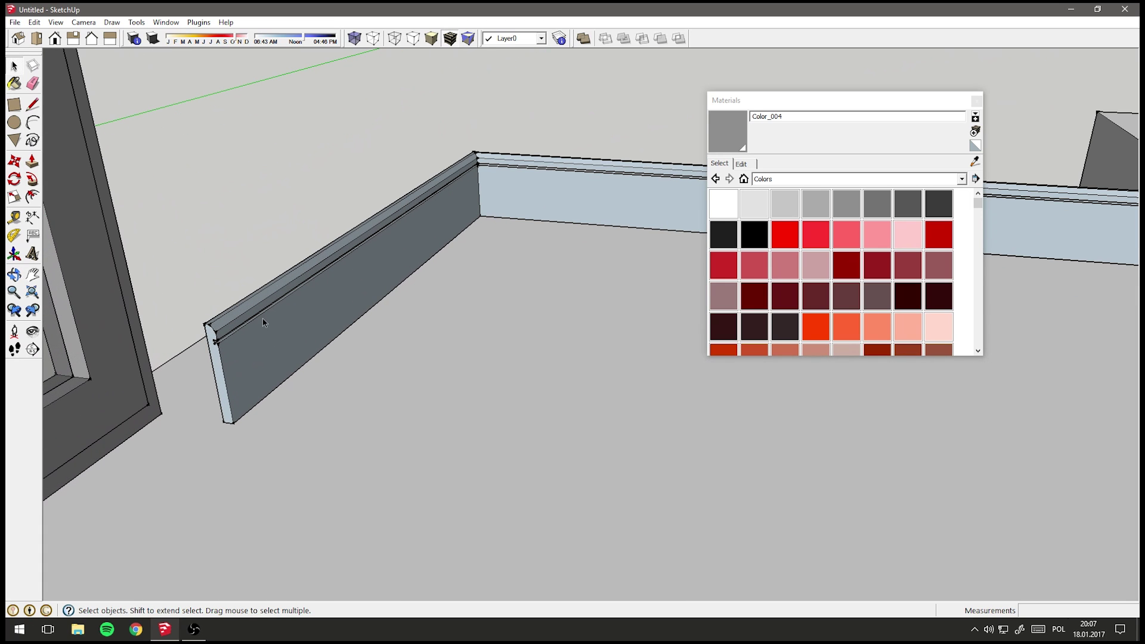
{"action": "left_click", "coordinate": [284, 334]}
{"action": "triple_click", "coordinate": [333, 308]}
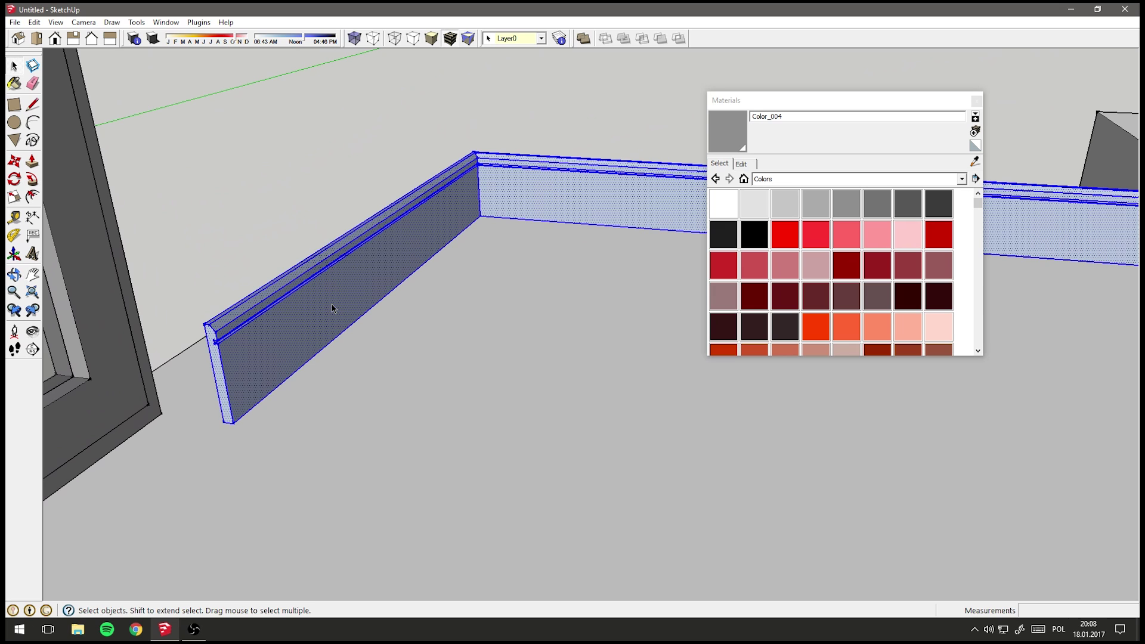
{"action": "right_click", "coordinate": [333, 309]}
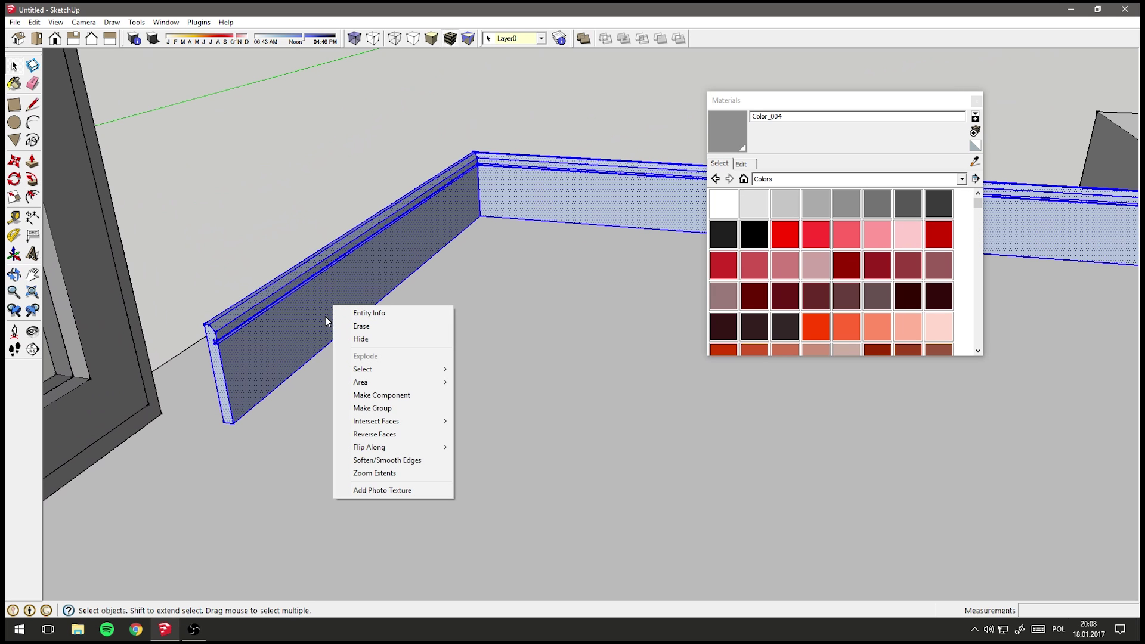
{"action": "left_click", "coordinate": [375, 434]}
{"action": "left_click", "coordinate": [253, 151]}
Reselect the whole baseboard and make it a single group
{"action": "mouse_move", "coordinate": [320, 230]}
{"action": "middle_mouse_down"}
{"action": "mouse_move", "coordinate": [504, 230]}
{"action": "mouse_move", "coordinate": [385, 320]}
{"action": "mouse_move", "coordinate": [186, 258]}
{"action": "mouse_move", "coordinate": [207, 309]}
{"action": "mouse_move", "coordinate": [511, 304]}
{"action": "middle_mouse_up"}
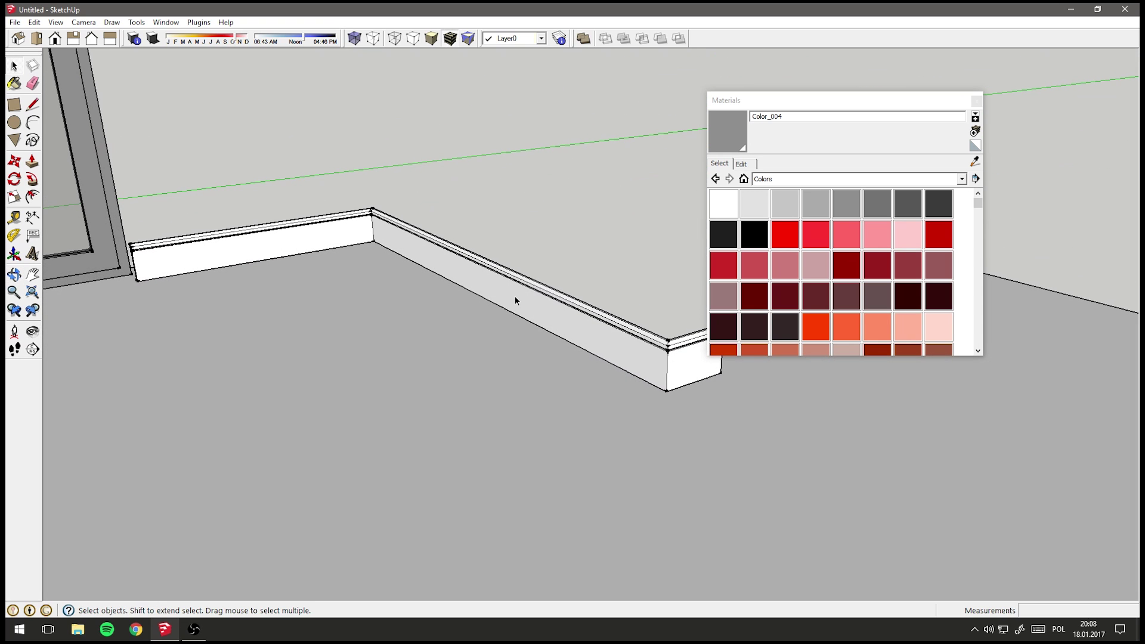
{"action": "triple_click", "coordinate": [515, 301]}
{"action": "right_click", "coordinate": [563, 320]}
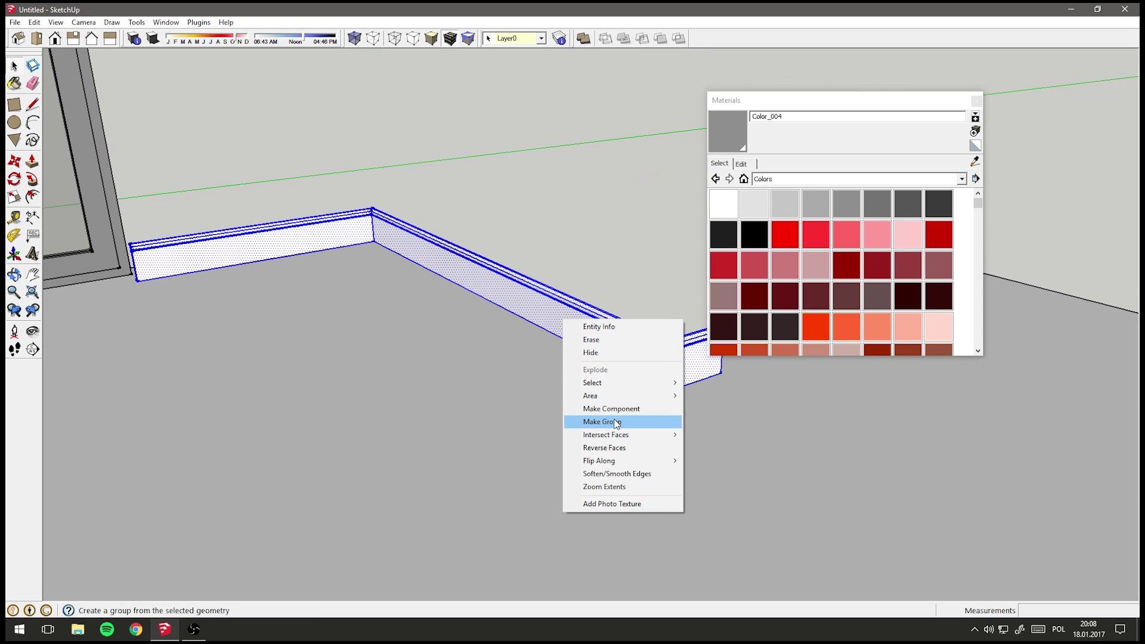
{"action": "left_click", "coordinate": [617, 423]}
{"action": "left_click", "coordinate": [540, 216]}
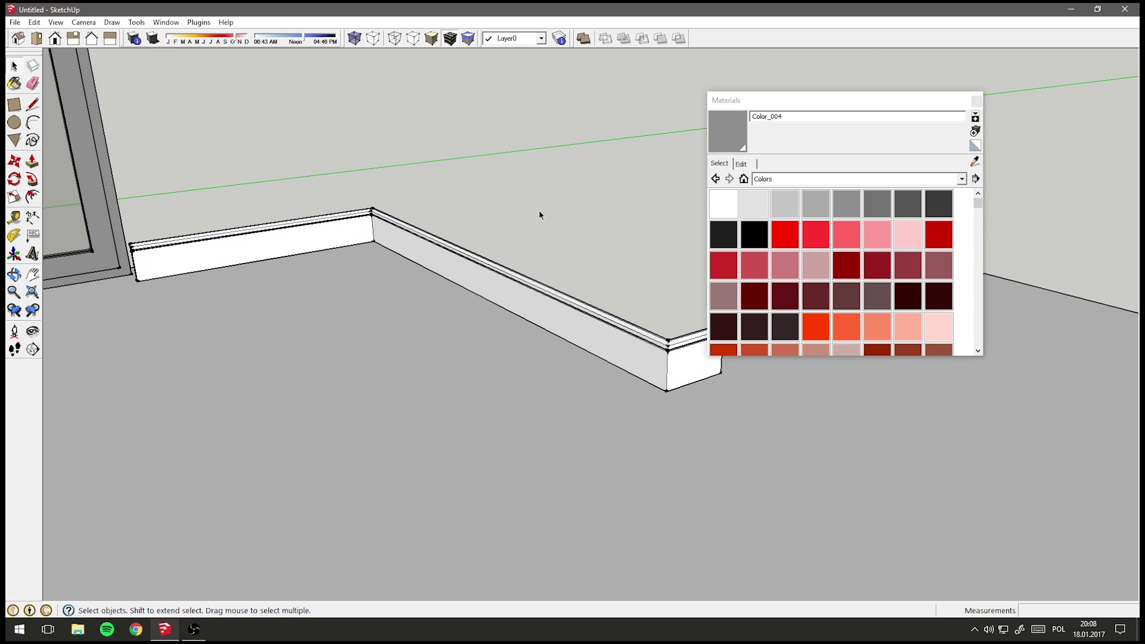
{"action": "left_click", "coordinate": [34, 22]}
{"action": "mouse_move", "coordinate": [38, 191]}
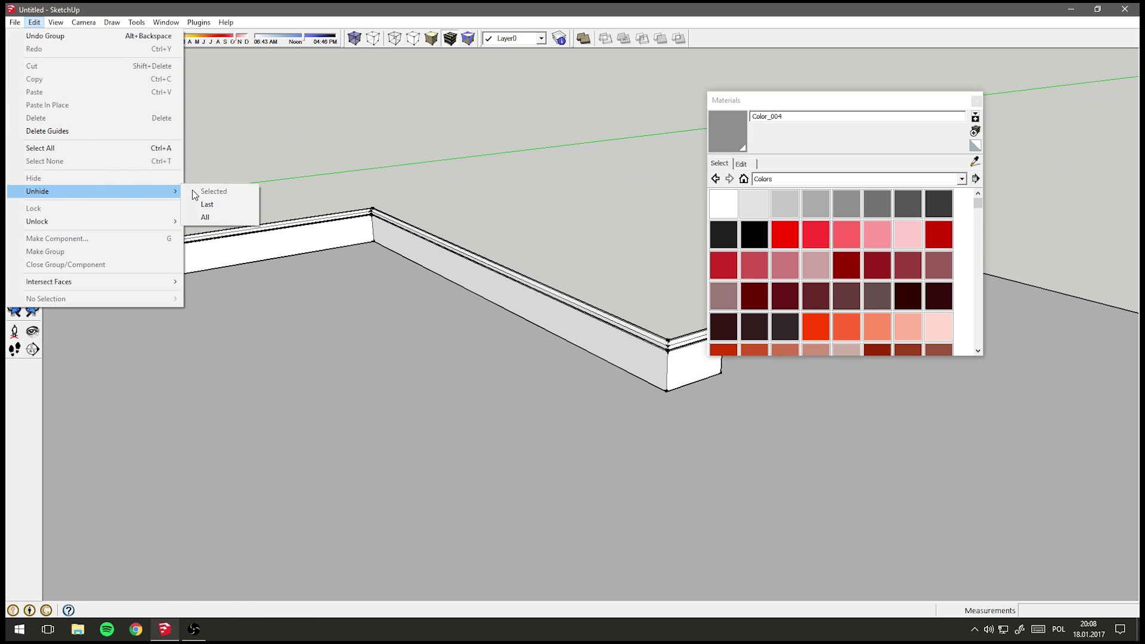
Unhide all hidden walls and zoom extents to fit the whole model
{"action": "left_click", "coordinate": [221, 217]}
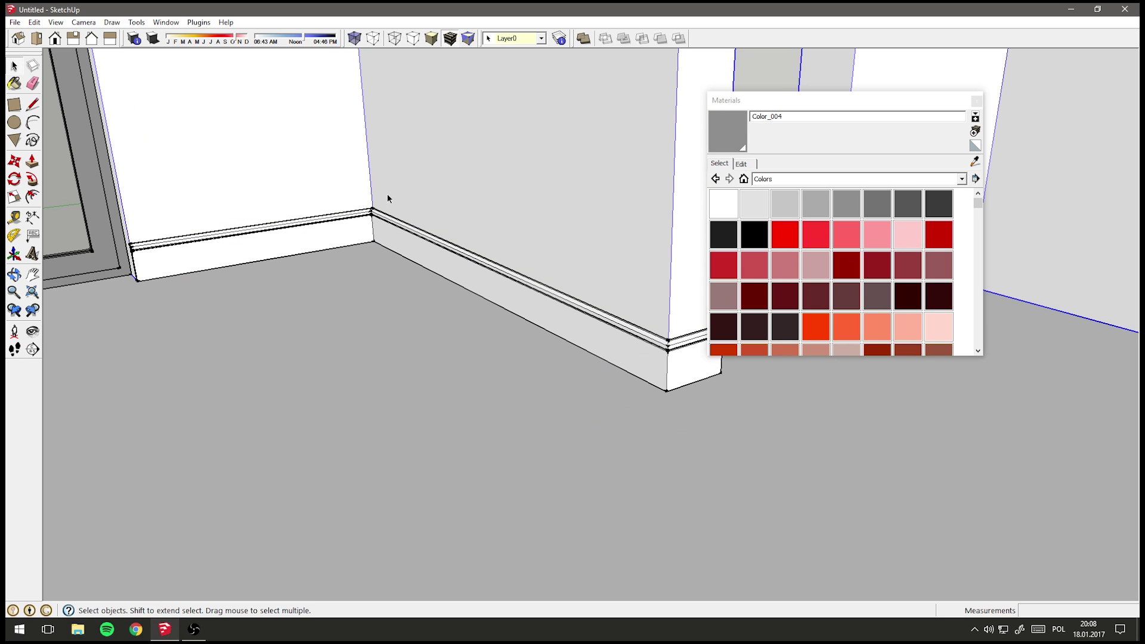
{"action": "scroll", "coordinate": [388, 197], "scroll_direction": "up", "scroll_amount": 5}
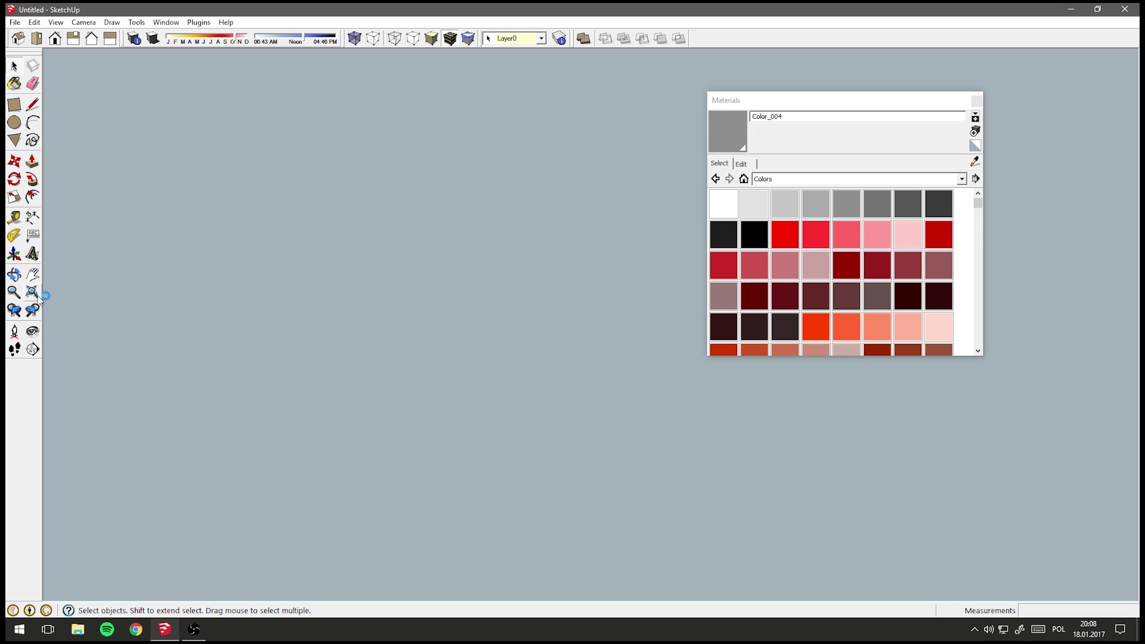
{"action": "mouse_move", "coordinate": [265, 283]}
{"action": "middle_mouse_down"}
{"action": "mouse_move", "coordinate": [373, 330]}
{"action": "mouse_move", "coordinate": [493, 278]}
{"action": "mouse_move", "coordinate": [401, 268]}
{"action": "middle_mouse_up"}
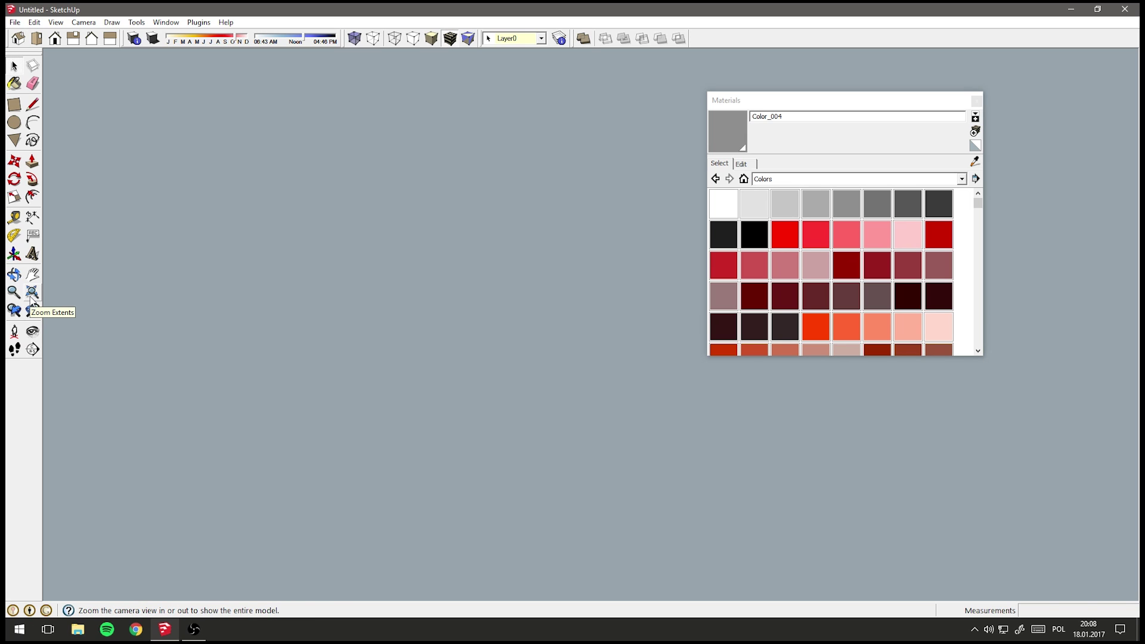
{"action": "left_click", "coordinate": [33, 294]}
{"action": "left_click", "coordinate": [32, 294]}
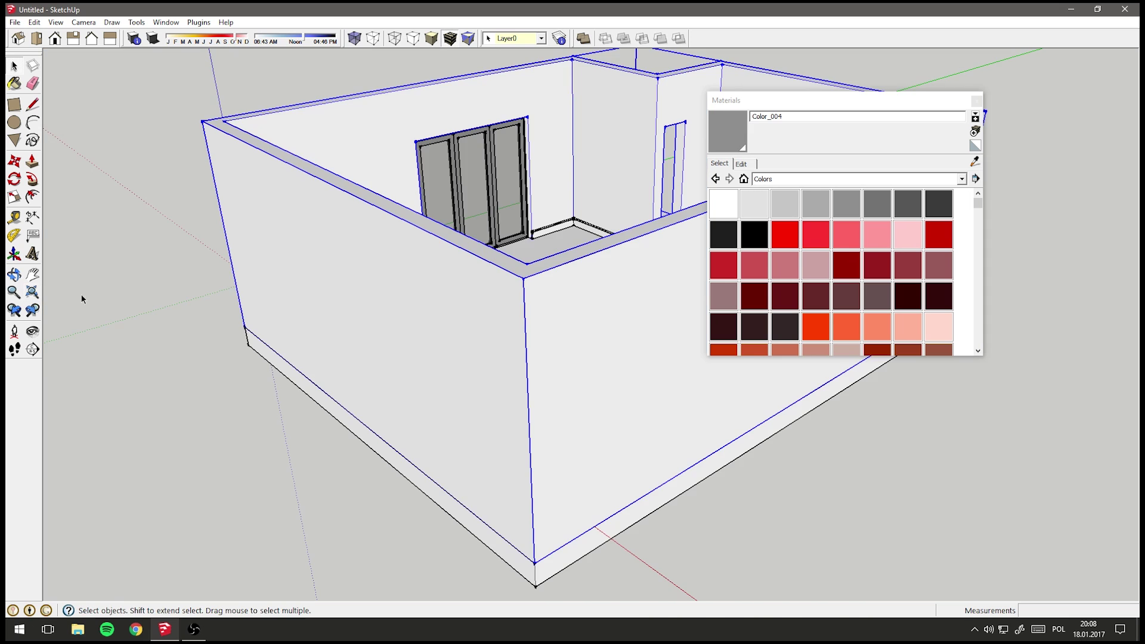
Orbit into the room toward the corner beside the window, moving the Materials panel aside
{"action": "mouse_move", "coordinate": [558, 223]}
{"action": "middle_mouse_down"}
{"action": "mouse_move", "coordinate": [493, 302]}
{"action": "mouse_move", "coordinate": [442, 273]}
{"action": "mouse_move", "coordinate": [399, 141]}
{"action": "middle_mouse_up"}
{"action": "left_click", "coordinate": [399, 141]}
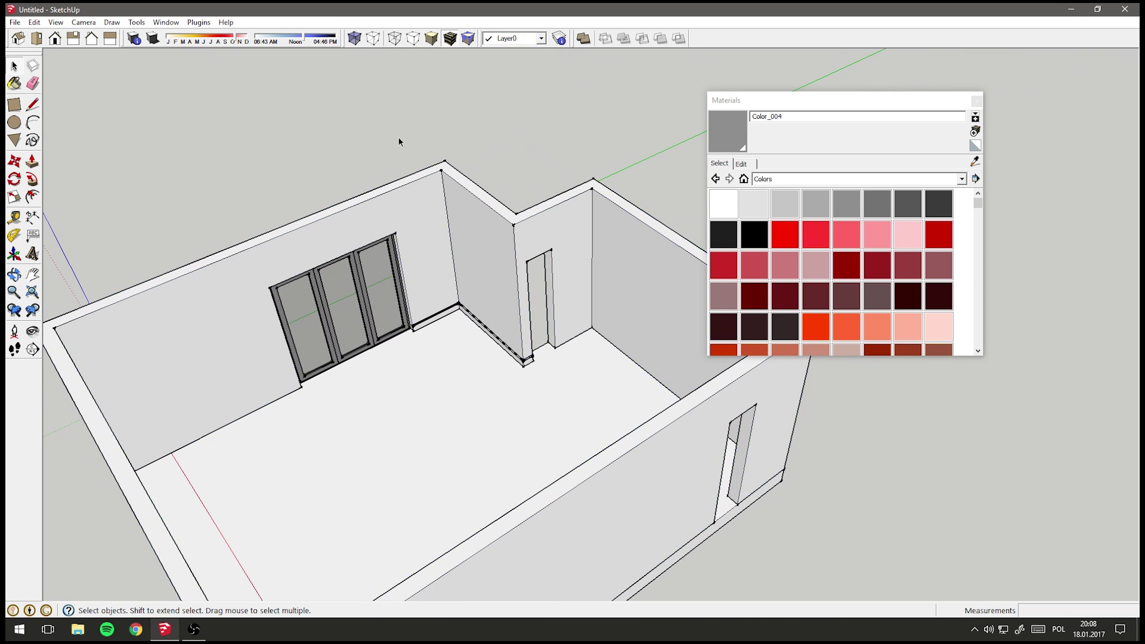
{"action": "middle_click_drag", "start_coordinate": [427, 344], "coordinate": [471, 322]}
{"action": "left_click_drag", "start_coordinate": [907, 102], "coordinate": [1059, 77]}
{"action": "mouse_move", "coordinate": [529, 215]}
{"action": "middle_mouse_down"}
{"action": "mouse_move", "coordinate": [627, 281]}
{"action": "mouse_move", "coordinate": [591, 342]}
{"action": "mouse_move", "coordinate": [435, 251]}
{"action": "mouse_move", "coordinate": [501, 205]}
{"action": "mouse_move", "coordinate": [596, 271]}
{"action": "mouse_move", "coordinate": [533, 269]}
{"action": "mouse_move", "coordinate": [642, 276]}
{"action": "mouse_move", "coordinate": [738, 232]}
{"action": "middle_mouse_up"}
{"action": "scroll", "coordinate": [590, 342], "scroll_direction": "up", "scroll_amount": 3}
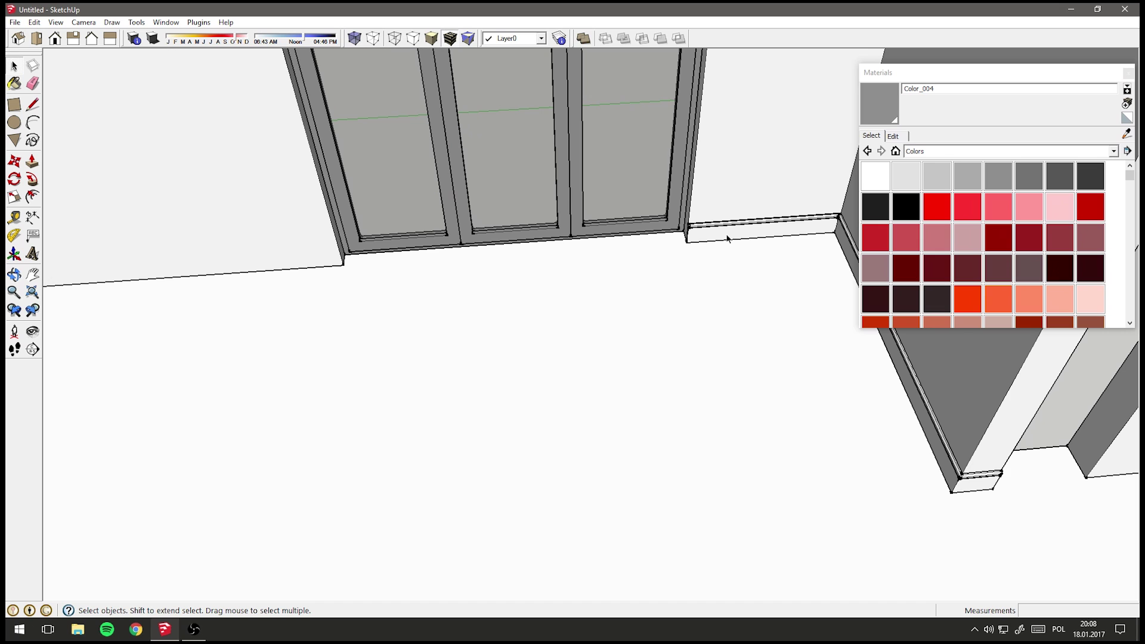
Inside the baseboard group, draw a path line along the wall base from the door's bottom corner
{"action": "double_click", "coordinate": [727, 238]}
{"action": "left_click", "coordinate": [33, 106]}
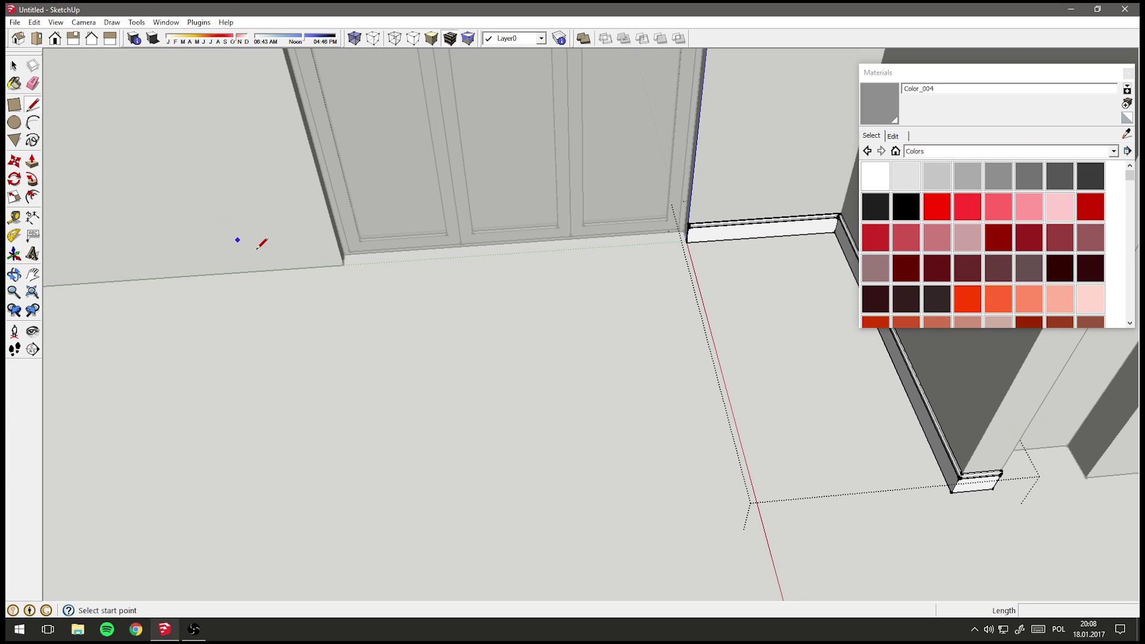
{"action": "left_click", "coordinate": [343, 265]}
{"action": "mouse_move", "coordinate": [344, 265]}
{"action": "middle_mouse_down"}
{"action": "mouse_move", "coordinate": [209, 249]}
{"action": "mouse_move", "coordinate": [494, 255]}
{"action": "mouse_move", "coordinate": [383, 256]}
{"action": "middle_mouse_up"}
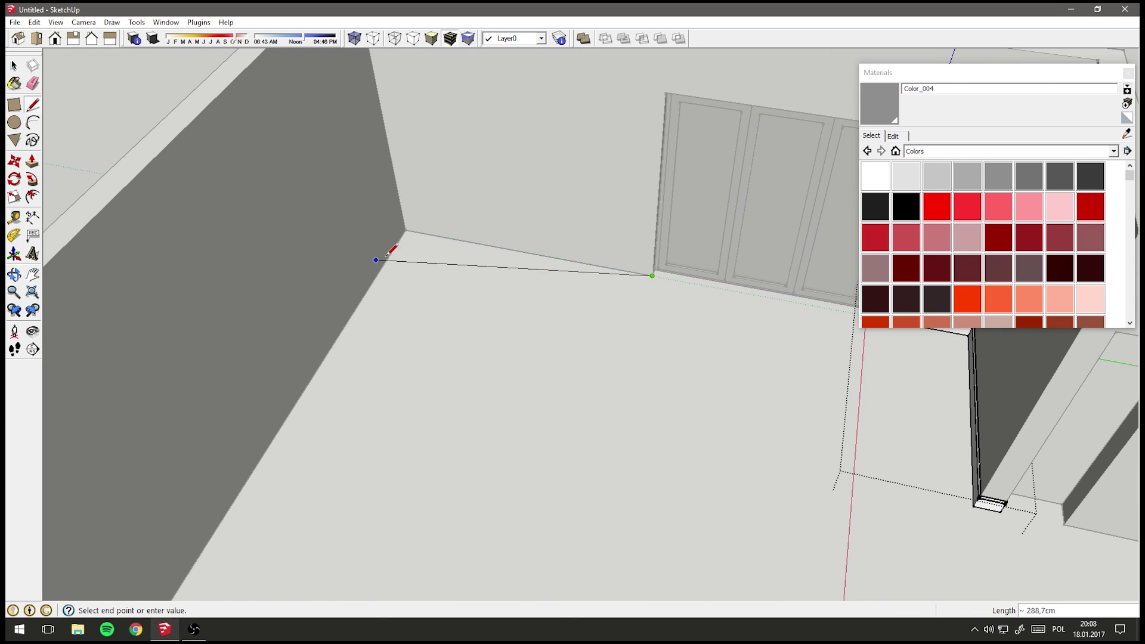
{"action": "scroll", "coordinate": [412, 225], "scroll_direction": "down", "scroll_amount": 5}
{"action": "mouse_move", "coordinate": [529, 276]}
{"action": "middle_mouse_down"}
{"action": "mouse_move", "coordinate": [71, 320]}
{"action": "mouse_move", "coordinate": [557, 280]}
{"action": "mouse_move", "coordinate": [411, 204]}
{"action": "mouse_move", "coordinate": [238, 256]}
{"action": "middle_mouse_up"}
{"action": "scroll", "coordinate": [340, 185], "scroll_direction": "up", "scroll_amount": 5}
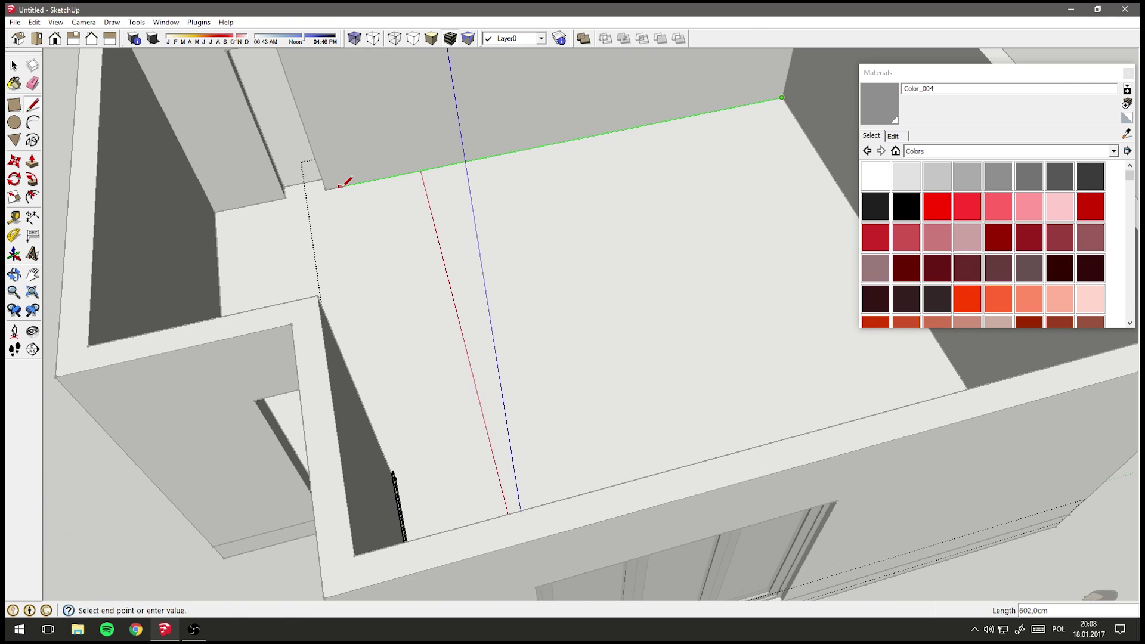
{"action": "scroll", "coordinate": [331, 184], "scroll_direction": "down", "scroll_amount": 5}
{"action": "mouse_move", "coordinate": [391, 248]}
{"action": "middle_mouse_down"}
{"action": "mouse_move", "coordinate": [529, 276]}
{"action": "mouse_move", "coordinate": [8, 124]}
{"action": "middle_mouse_up"}
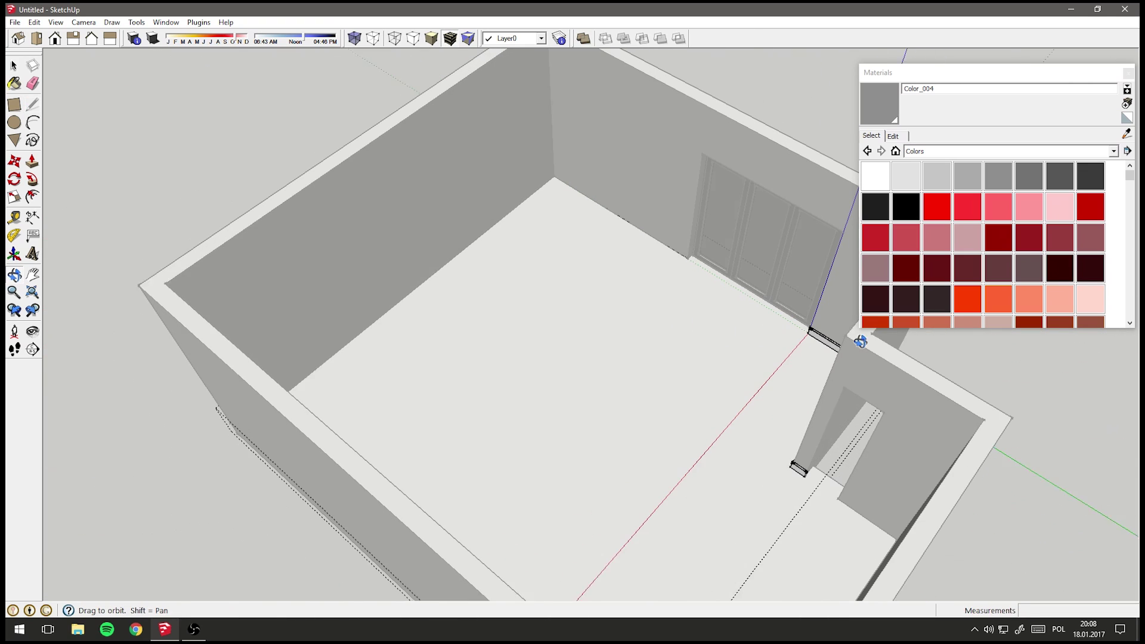
{"action": "left_click", "coordinate": [14, 65]}
Copy the baseboard end profile with Move and Ctrl to the wall corner, 220 cm along
{"action": "mouse_move", "coordinate": [491, 248]}
{"action": "middle_mouse_down"}
{"action": "mouse_move", "coordinate": [682, 206]}
{"action": "mouse_move", "coordinate": [635, 194]}
{"action": "middle_mouse_up"}
{"action": "scroll", "coordinate": [686, 197], "scroll_direction": "up", "scroll_amount": 5}
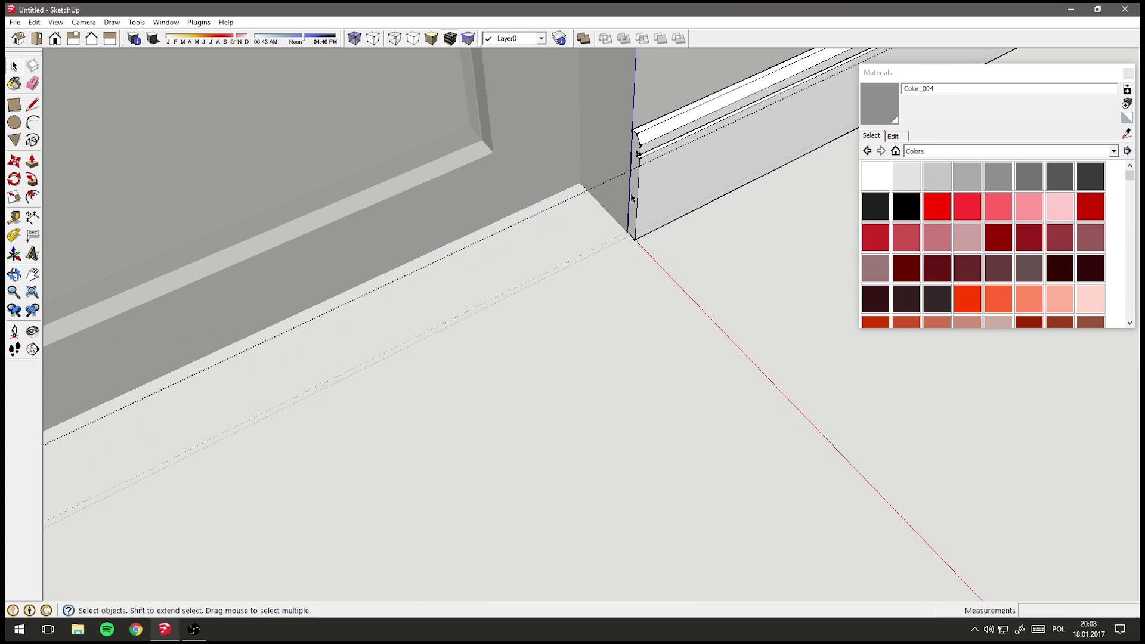
{"action": "scroll", "coordinate": [635, 194], "scroll_direction": "up", "scroll_amount": 3}
{"action": "left_click", "coordinate": [635, 194]}
{"action": "left_click", "coordinate": [15, 161]}
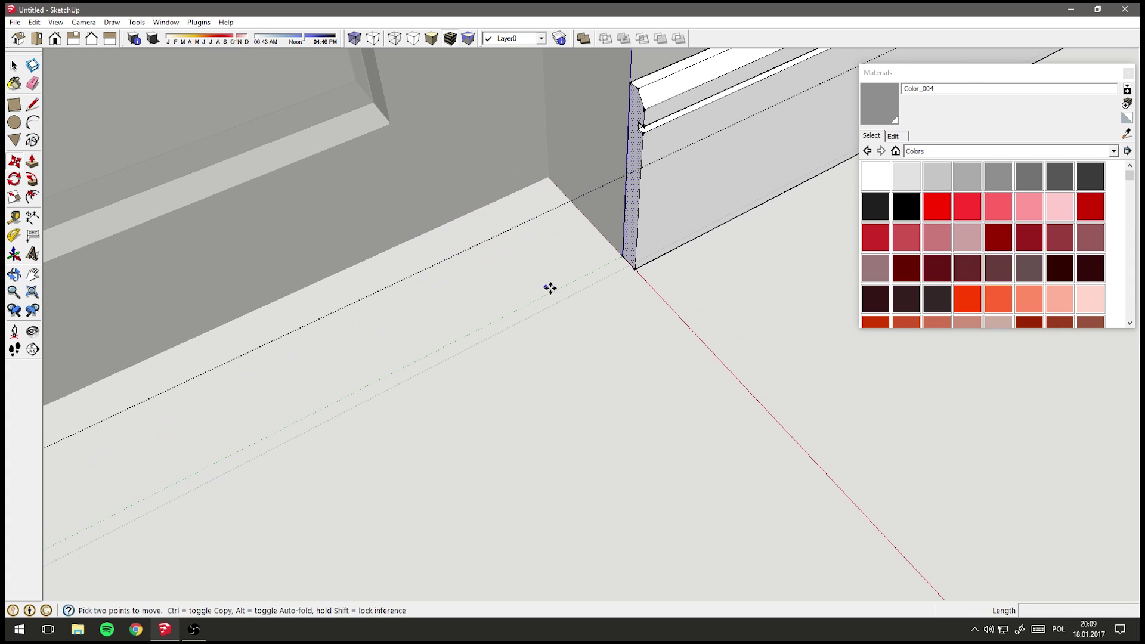
{"action": "left_click", "coordinate": [621, 259]}
{"action": "key", "text": "ctrl"}
{"action": "scroll", "coordinate": [478, 324], "scroll_direction": "down", "scroll_amount": 3}
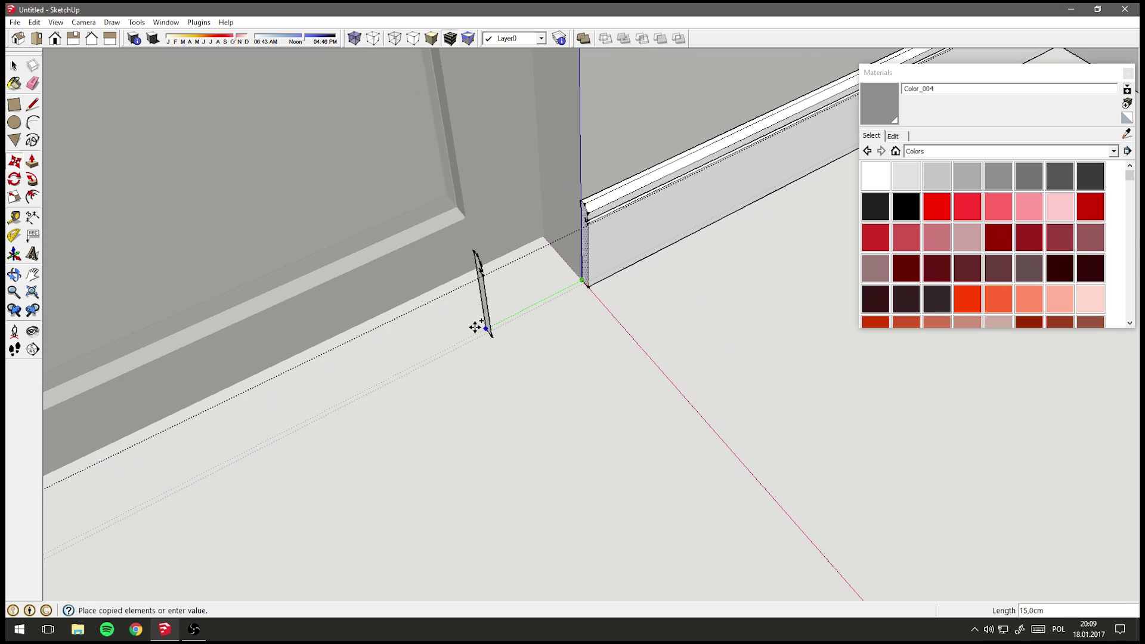
{"action": "scroll", "coordinate": [535, 296], "scroll_direction": "down", "scroll_amount": 2}
{"action": "scroll", "coordinate": [473, 274], "scroll_direction": "up", "scroll_amount": 3}
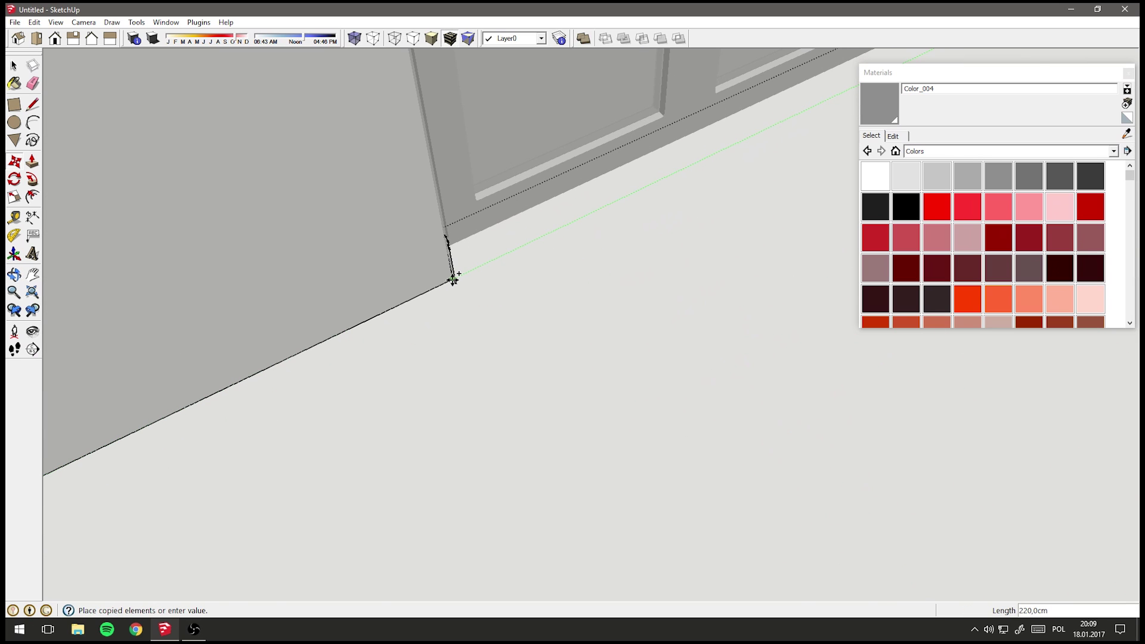
{"action": "left_click", "coordinate": [452, 278]}
Return to the Select tool and orbit around the whole room
{"action": "middle_click_drag", "start_coordinate": [584, 260], "coordinate": [220, 299]}
{"action": "scroll", "coordinate": [404, 197], "scroll_direction": "down", "scroll_amount": 3}
{"action": "scroll", "coordinate": [357, 187], "scroll_direction": "down", "scroll_amount": 3}
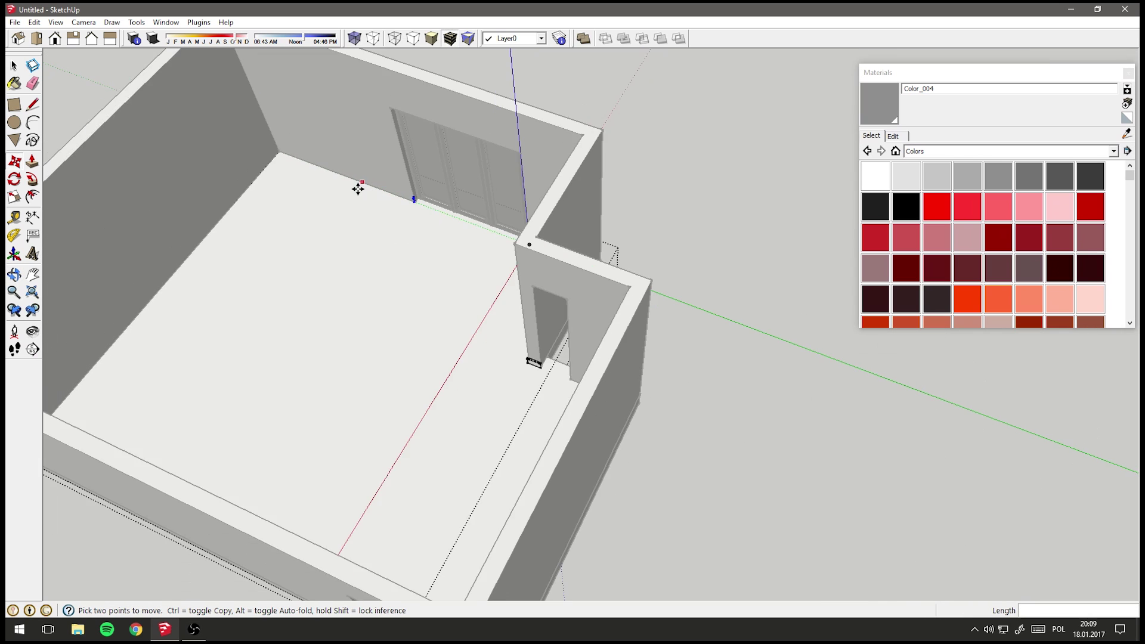
{"action": "scroll", "coordinate": [358, 186], "scroll_direction": "down", "scroll_amount": 2}
{"action": "left_click", "coordinate": [15, 64]}
{"action": "mouse_move", "coordinate": [321, 159]}
{"action": "middle_mouse_down"}
{"action": "mouse_move", "coordinate": [204, 179]}
{"action": "mouse_move", "coordinate": [493, 288]}
{"action": "mouse_move", "coordinate": [459, 251]}
{"action": "mouse_move", "coordinate": [682, 197]}
{"action": "middle_mouse_up"}
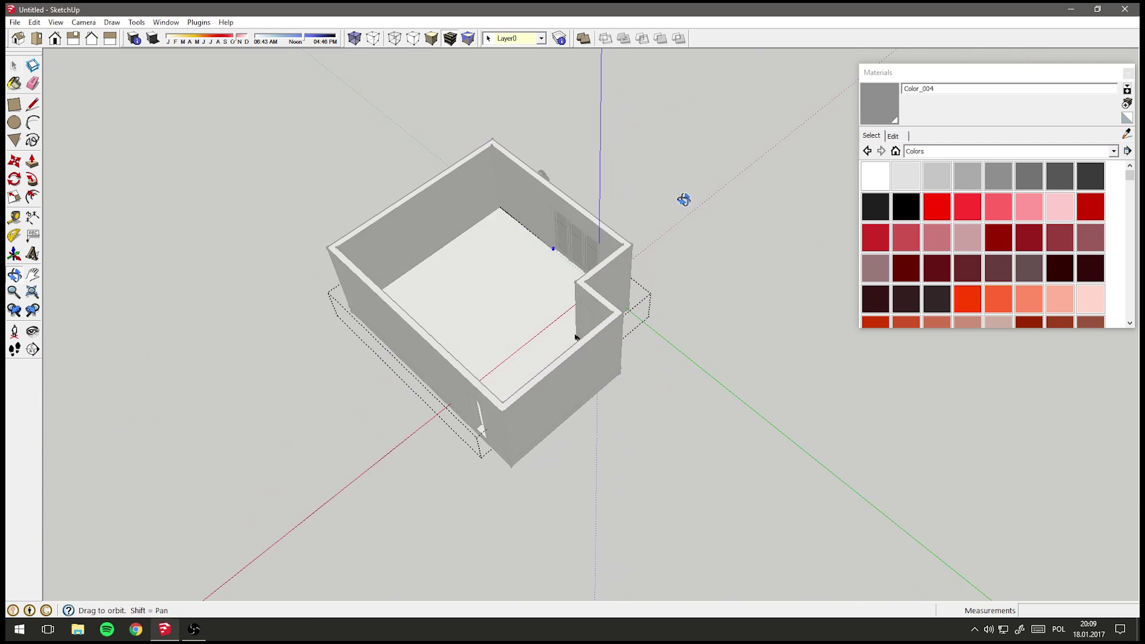
Orbit to a lower side-on view of the room and browse the Edit menu
{"action": "scroll", "coordinate": [682, 197], "scroll_direction": "up", "scroll_amount": 3}
{"action": "mouse_move", "coordinate": [484, 287]}
{"action": "middle_mouse_down"}
{"action": "mouse_move", "coordinate": [552, 180]}
{"action": "mouse_move", "coordinate": [521, 222]}
{"action": "mouse_move", "coordinate": [448, 231]}
{"action": "middle_mouse_up"}
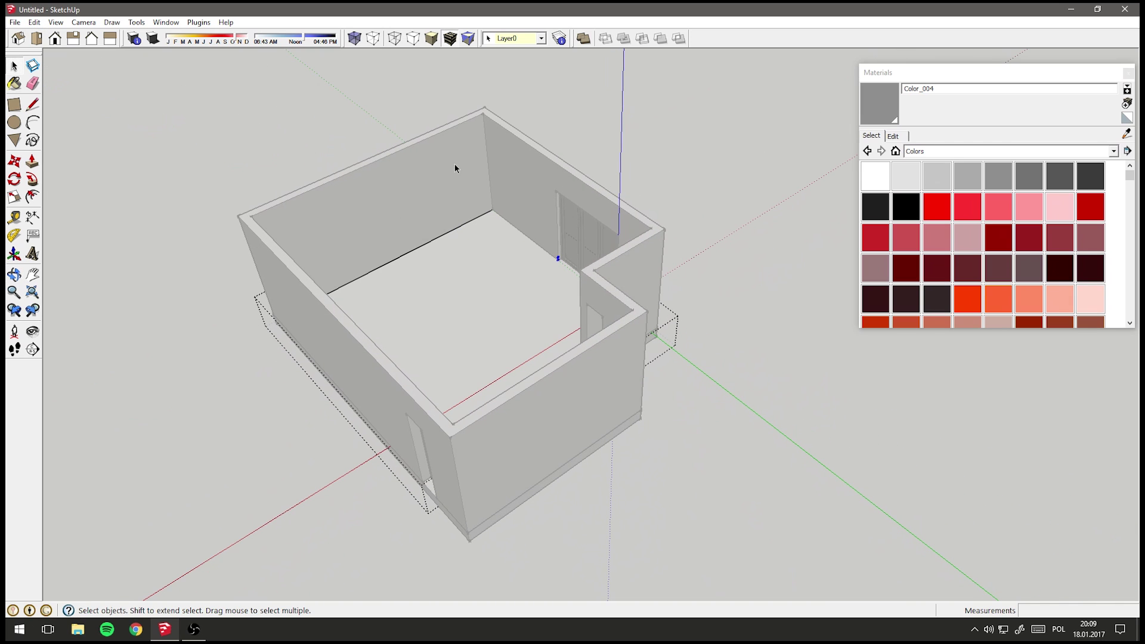
{"action": "left_click", "coordinate": [35, 23]}
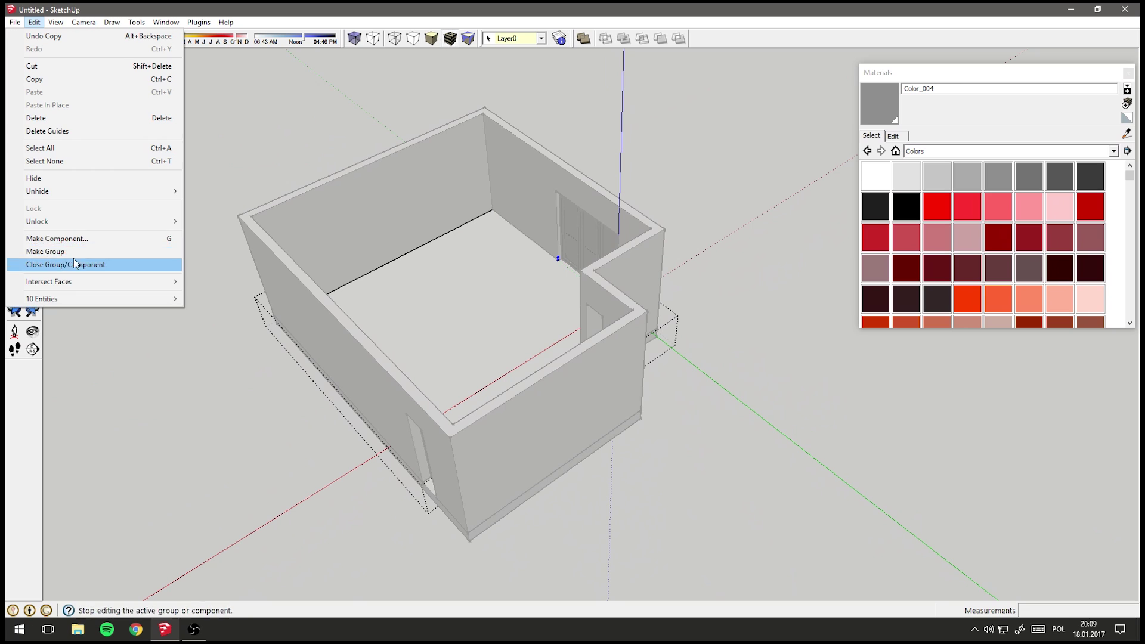
{"action": "mouse_move", "coordinate": [56, 22]}
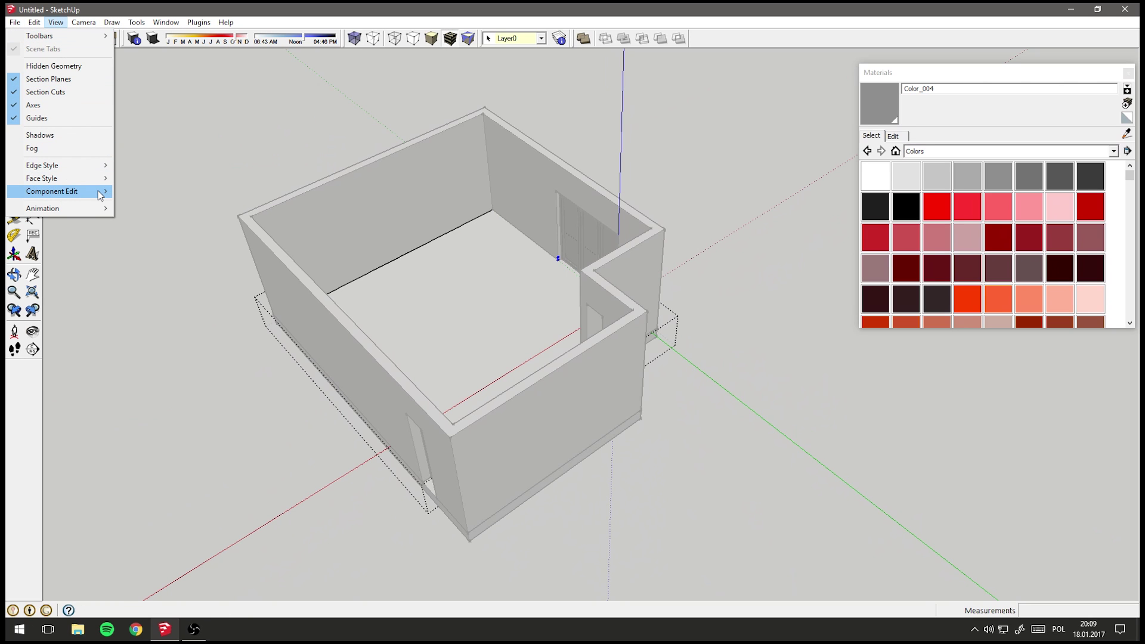
{"action": "mouse_move", "coordinate": [52, 191]}
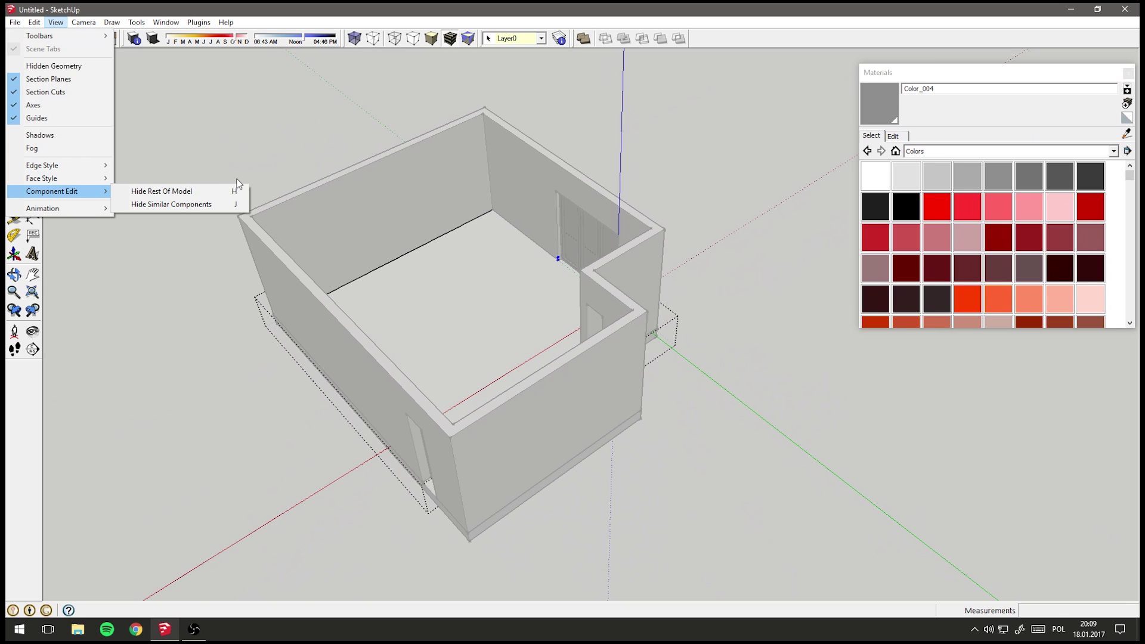
Turn on Hide Rest Of Model to isolate the baseboard group's floor outline
{"action": "left_click", "coordinate": [212, 192]}
{"action": "mouse_move", "coordinate": [477, 250]}
{"action": "middle_mouse_down"}
{"action": "mouse_move", "coordinate": [586, 218]}
{"action": "mouse_move", "coordinate": [471, 244]}
{"action": "middle_mouse_up"}
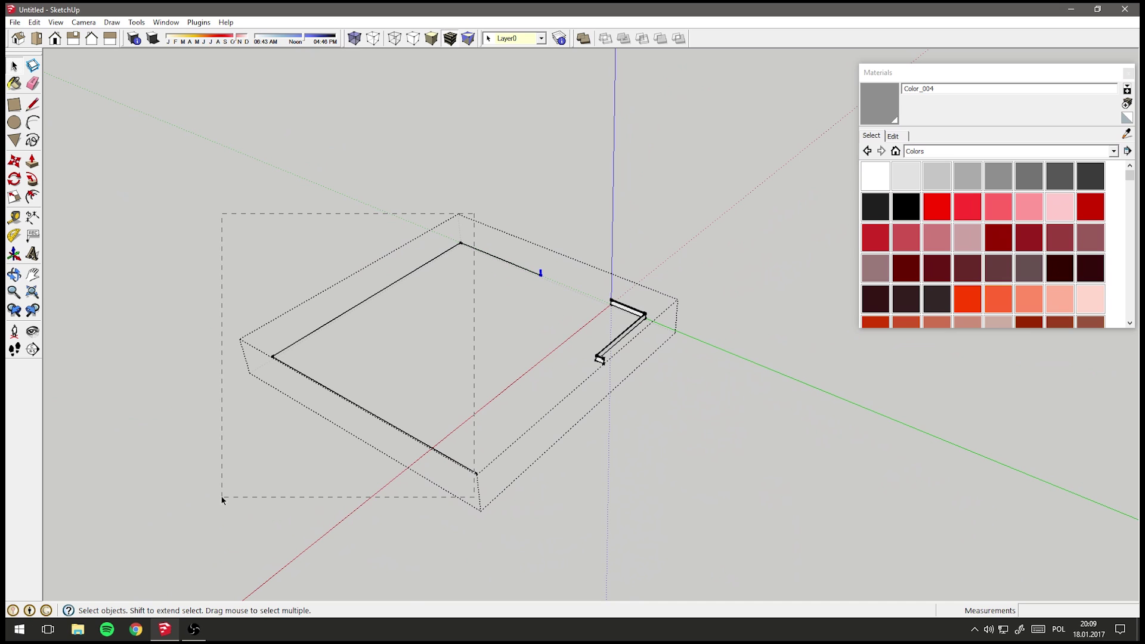
{"action": "scroll", "coordinate": [543, 272], "scroll_direction": "up", "scroll_amount": 2}
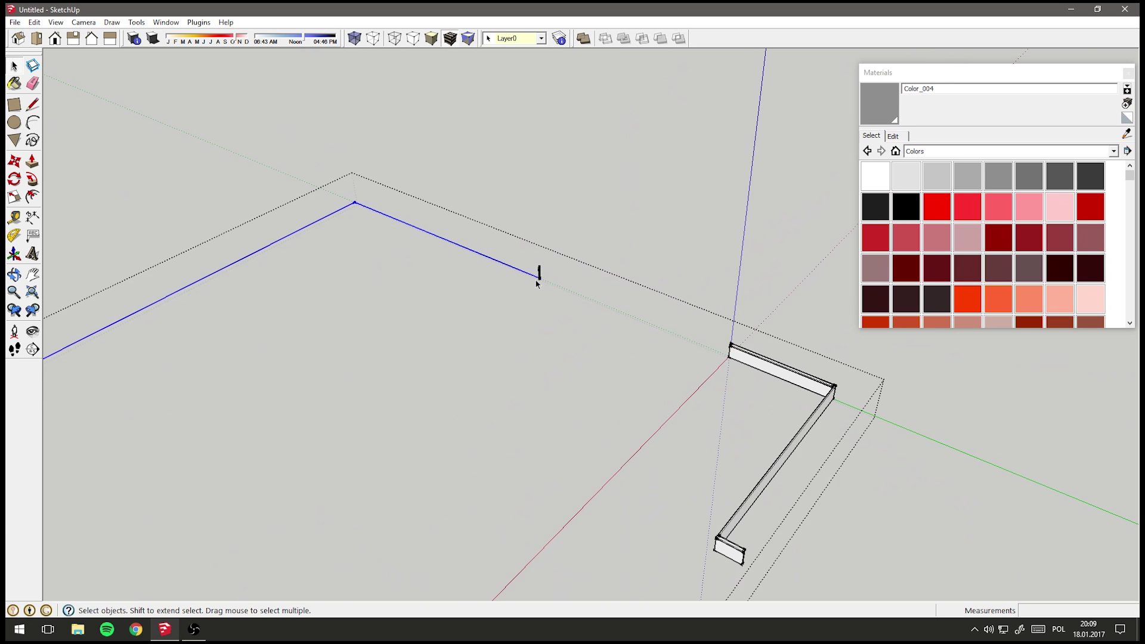
{"action": "scroll", "coordinate": [537, 273], "scroll_direction": "up", "scroll_amount": 2}
{"action": "scroll", "coordinate": [533, 273], "scroll_direction": "up", "scroll_amount": 2}
{"action": "scroll", "coordinate": [531, 275], "scroll_direction": "up", "scroll_amount": 1}
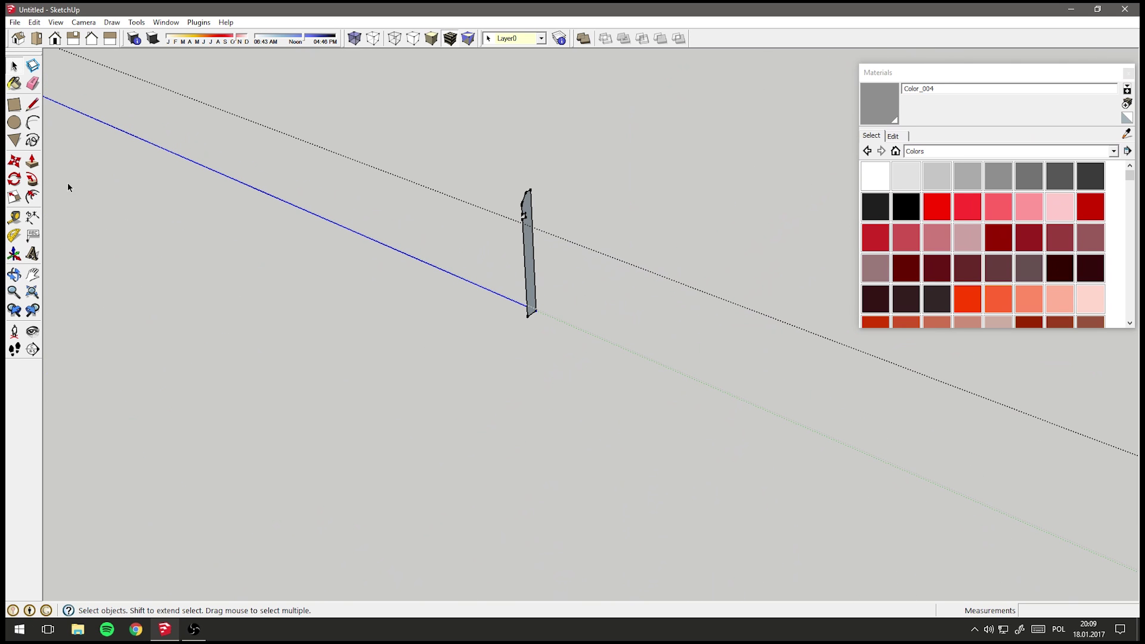
Sweep the baseboard profile along the long floor edge with Follow Me
{"action": "left_click", "coordinate": [34, 180]}
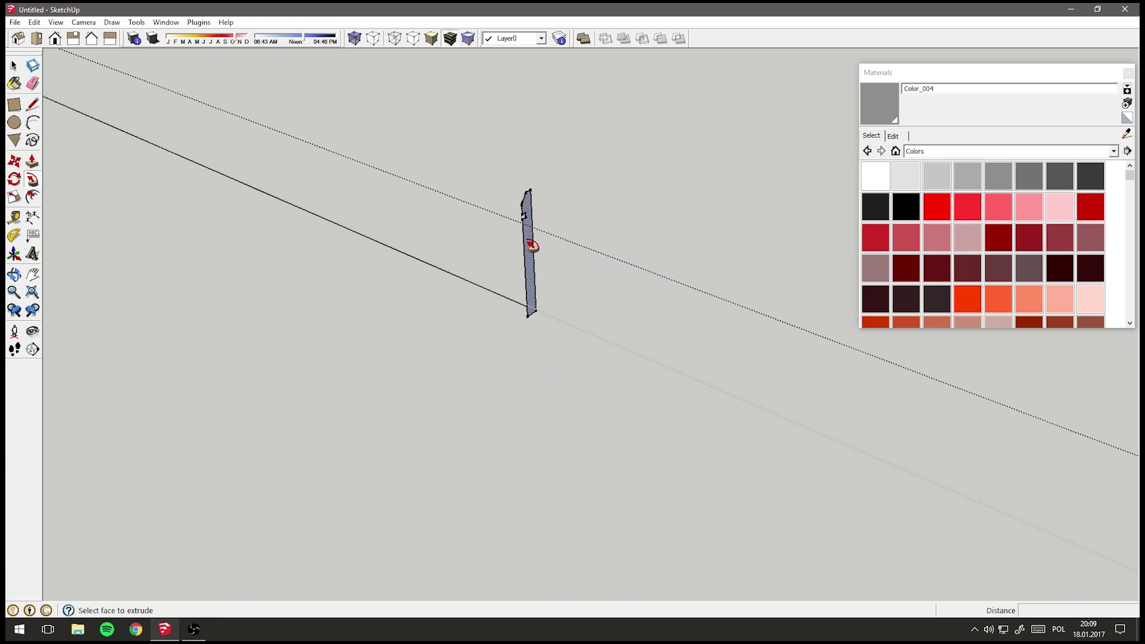
{"action": "left_click", "coordinate": [531, 245]}
{"action": "scroll", "coordinate": [498, 282], "scroll_direction": "down", "scroll_amount": 2}
{"action": "scroll", "coordinate": [440, 226], "scroll_direction": "down", "scroll_amount": 5}
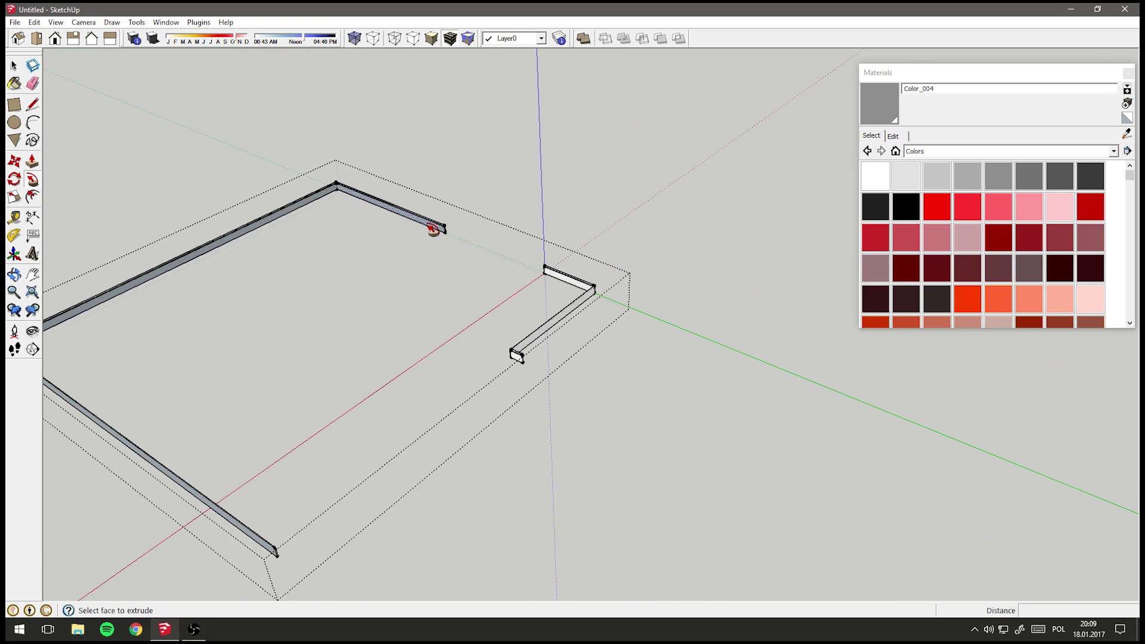
{"action": "mouse_move", "coordinate": [435, 225]}
{"action": "middle_mouse_down"}
{"action": "mouse_move", "coordinate": [373, 314]}
{"action": "mouse_move", "coordinate": [821, 284]}
{"action": "middle_mouse_up"}
{"action": "mouse_move", "coordinate": [563, 389]}
{"action": "middle_mouse_down"}
{"action": "mouse_move", "coordinate": [900, 360]}
{"action": "mouse_move", "coordinate": [549, 309]}
{"action": "mouse_move", "coordinate": [818, 294]}
{"action": "middle_mouse_up"}
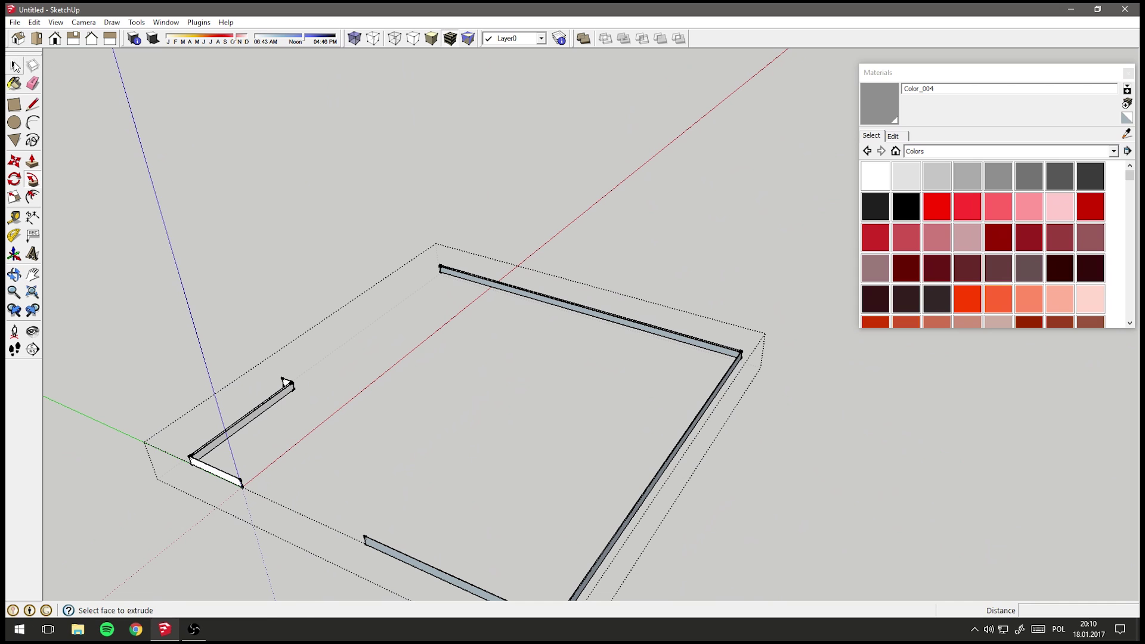
{"action": "left_click", "coordinate": [14, 67]}
Select the connected baseboard run and reverse its faces
{"action": "scroll", "coordinate": [567, 304], "scroll_direction": "up", "scroll_amount": 5}
{"action": "triple_click", "coordinate": [559, 313]}
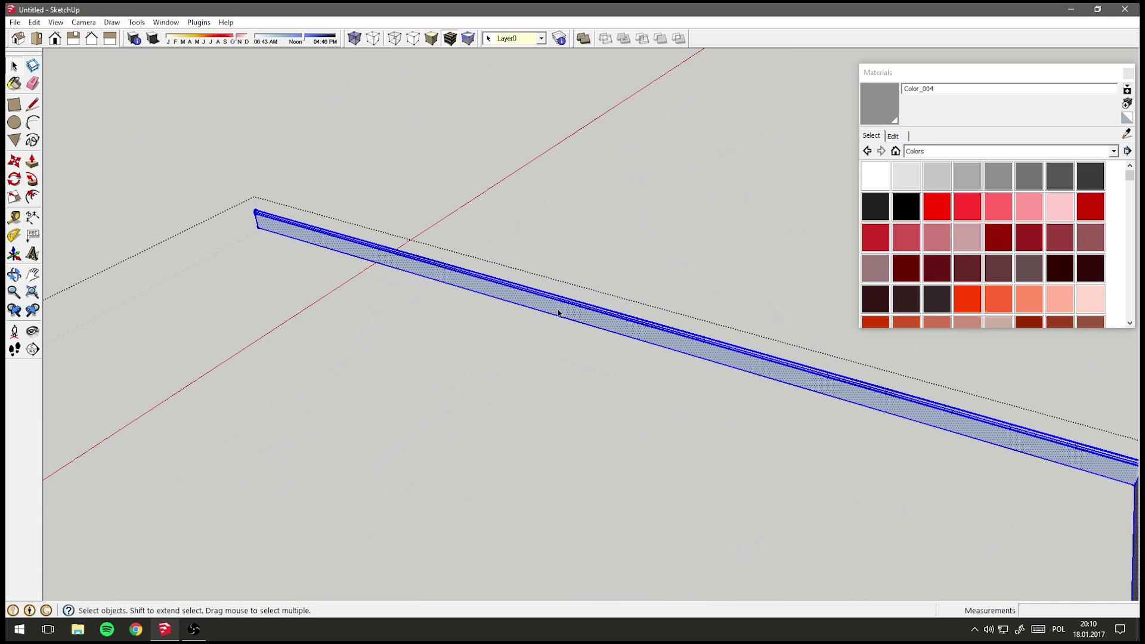
{"action": "right_click", "coordinate": [558, 312]}
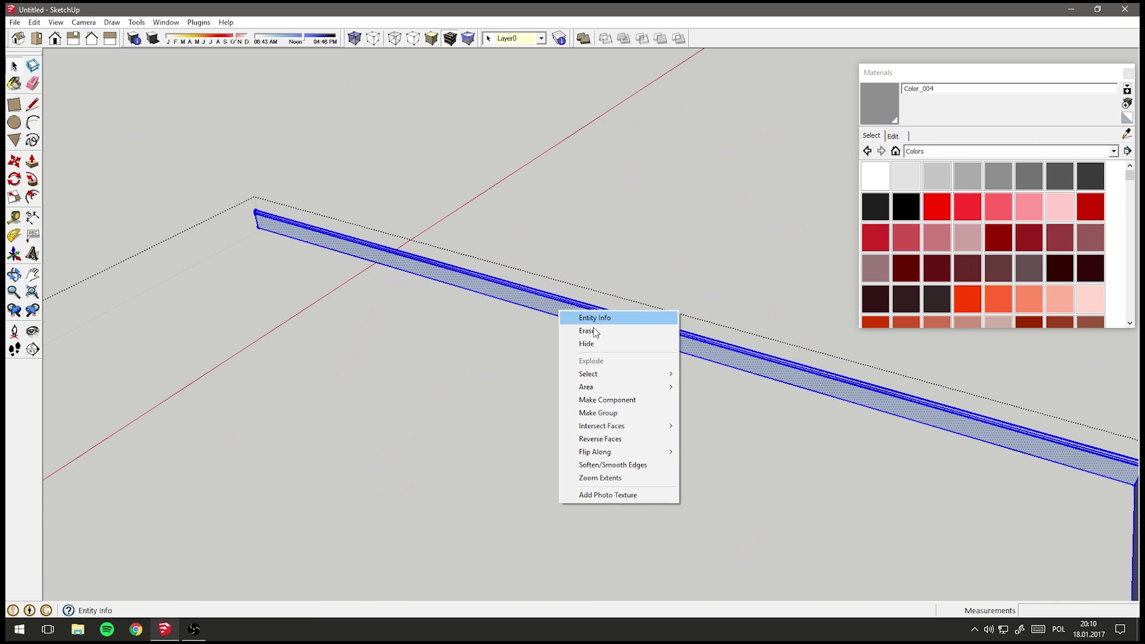
{"action": "left_click", "coordinate": [603, 441]}
{"action": "scroll", "coordinate": [503, 364], "scroll_direction": "down", "scroll_amount": 5}
{"action": "mouse_move", "coordinate": [501, 358]}
{"action": "middle_mouse_down"}
{"action": "mouse_move", "coordinate": [305, 371]}
{"action": "mouse_move", "coordinate": [216, 398]}
{"action": "mouse_move", "coordinate": [435, 366]}
{"action": "mouse_move", "coordinate": [435, 230]}
{"action": "mouse_move", "coordinate": [506, 324]}
{"action": "middle_mouse_up"}
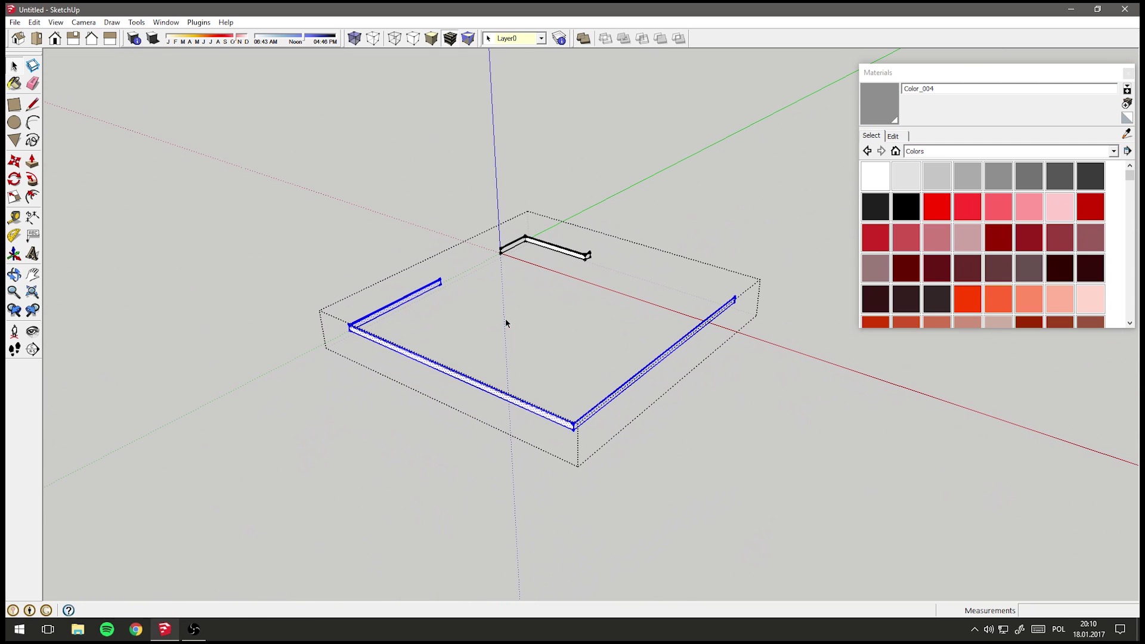
{"action": "left_click", "coordinate": [59, 25]}
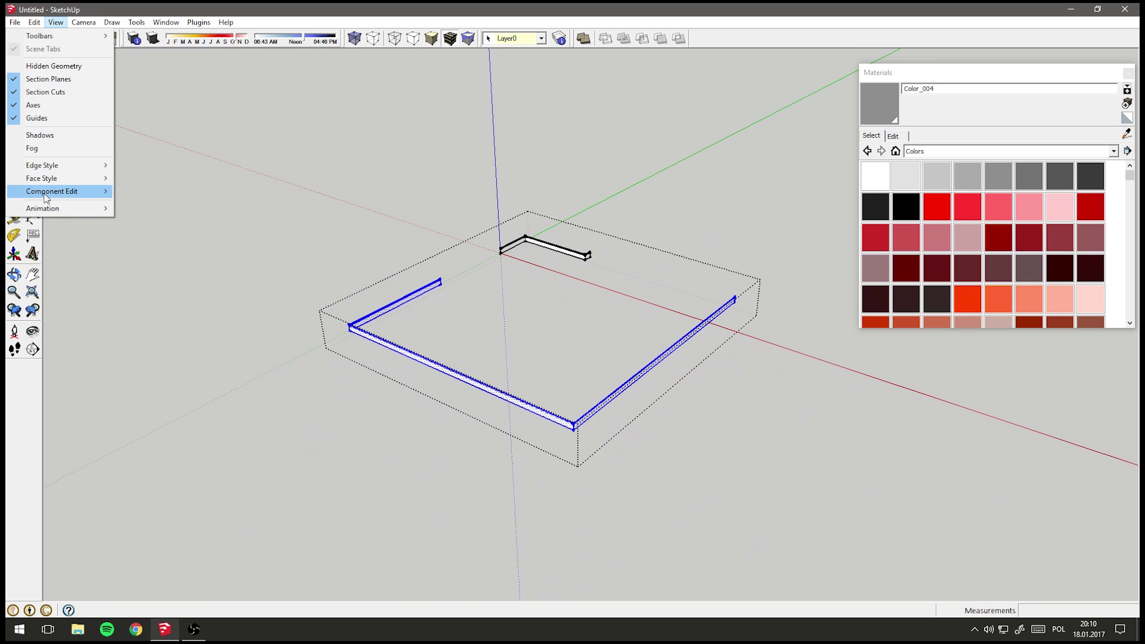
{"action": "mouse_move", "coordinate": [52, 192]}
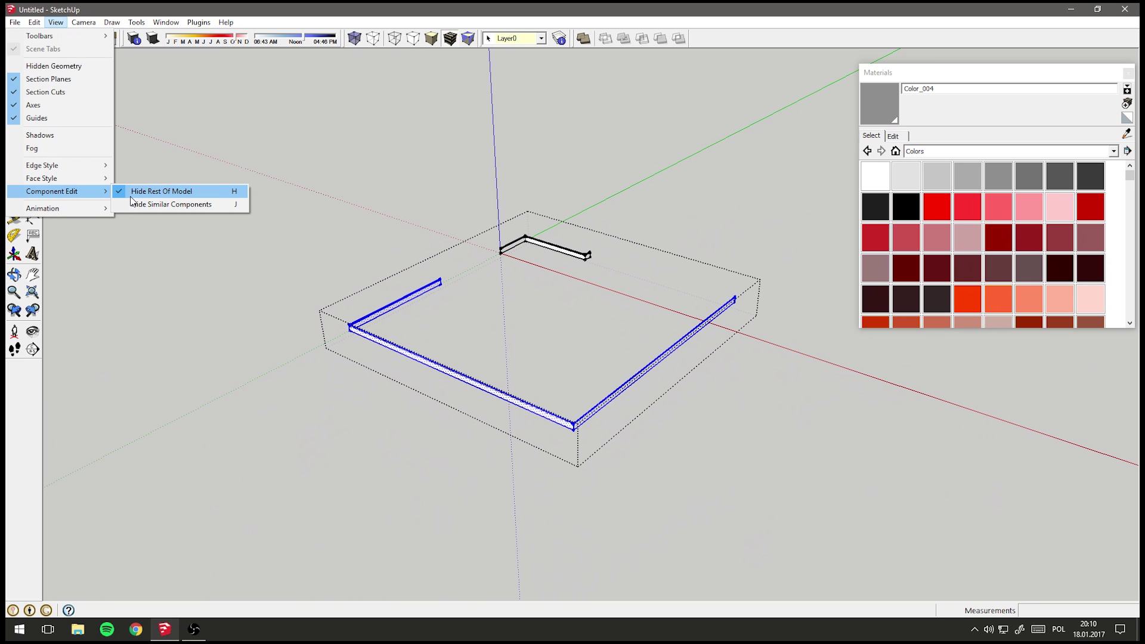
Toggle Hide Rest Of Model off and back on, then exit component editing
{"action": "left_click", "coordinate": [166, 197]}
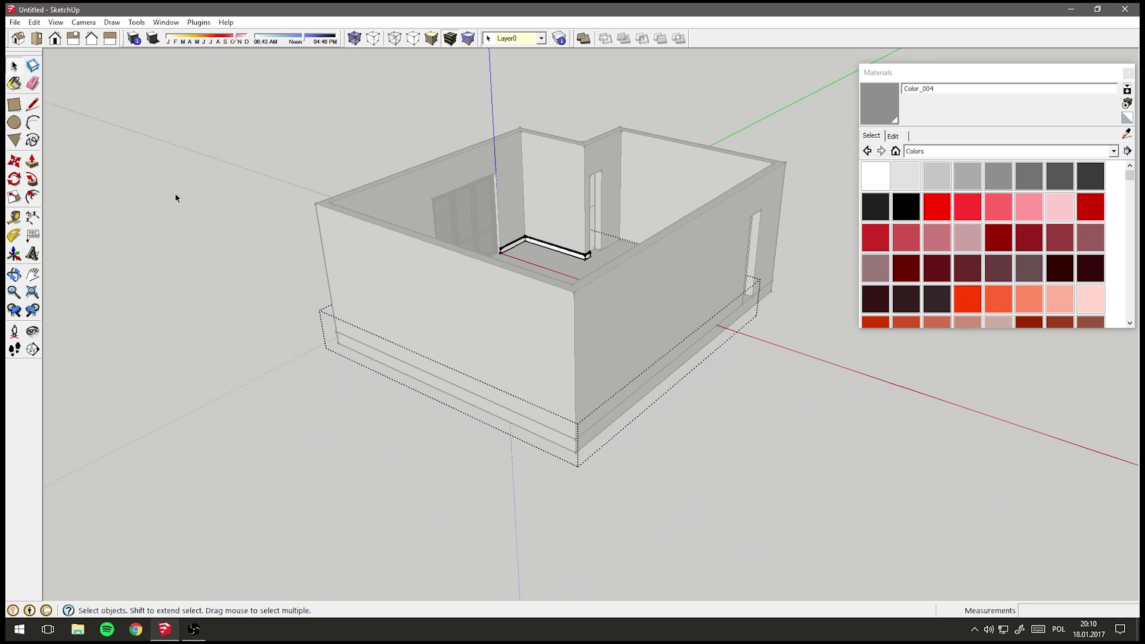
{"action": "left_click", "coordinate": [56, 22]}
{"action": "mouse_move", "coordinate": [52, 190]}
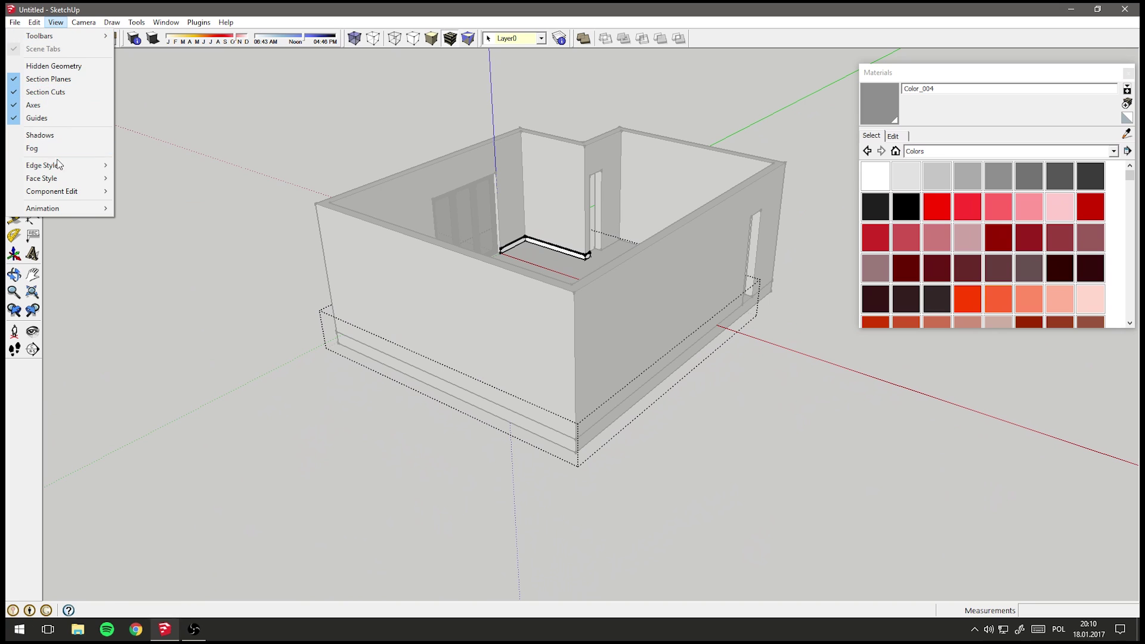
{"action": "left_click", "coordinate": [166, 191]}
{"action": "mouse_move", "coordinate": [409, 145]}
{"action": "middle_mouse_down"}
{"action": "mouse_move", "coordinate": [331, 195]}
{"action": "mouse_move", "coordinate": [379, 184]}
{"action": "mouse_move", "coordinate": [288, 173]}
{"action": "middle_mouse_up"}
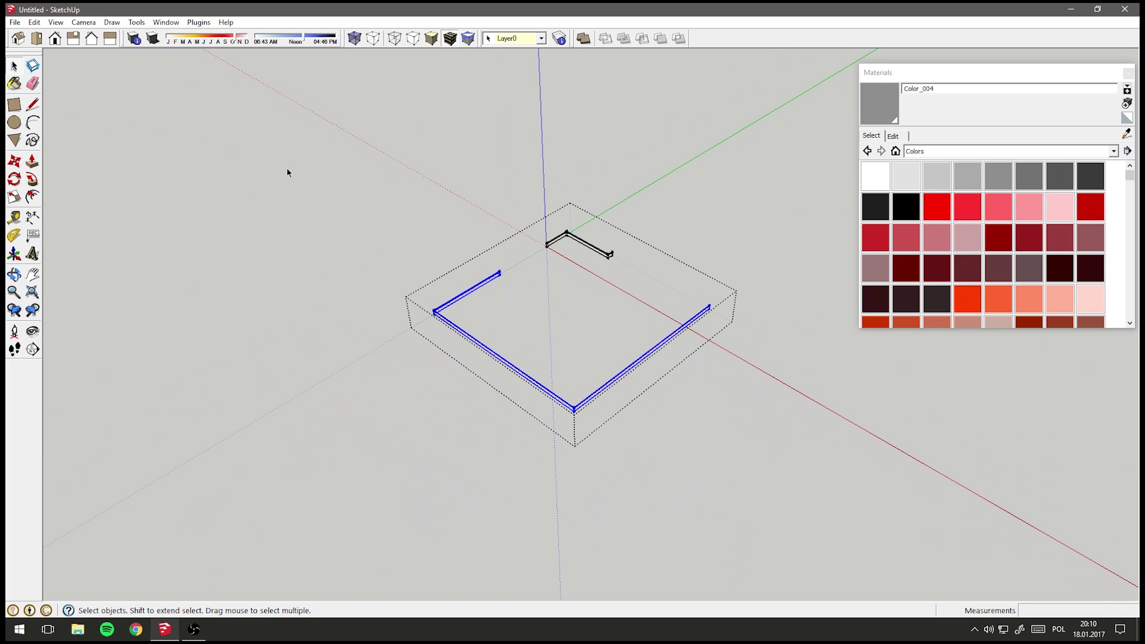
{"action": "left_click", "coordinate": [244, 167]}
Orbit around the house and open the house component for editing again
{"action": "middle_click_drag", "start_coordinate": [289, 222], "coordinate": [320, 264]}
{"action": "mouse_move", "coordinate": [284, 383]}
{"action": "middle_mouse_down"}
{"action": "mouse_move", "coordinate": [296, 488]}
{"action": "mouse_move", "coordinate": [322, 266]}
{"action": "mouse_move", "coordinate": [352, 404]}
{"action": "mouse_move", "coordinate": [350, 476]}
{"action": "mouse_move", "coordinate": [410, 254]}
{"action": "middle_mouse_up"}
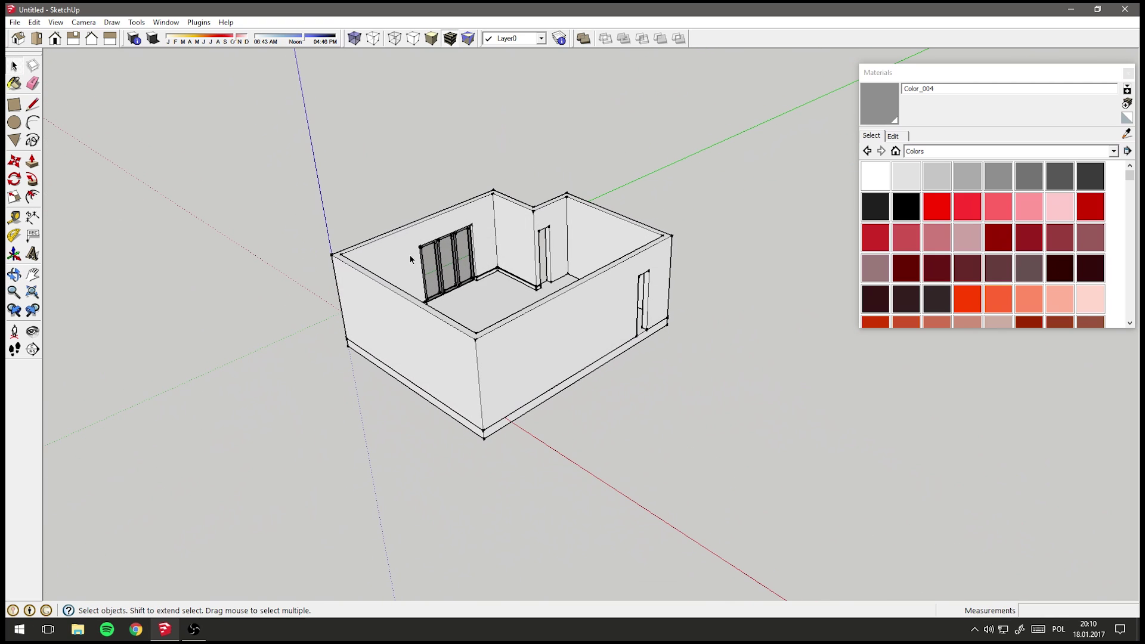
{"action": "double_click", "coordinate": [515, 228]}
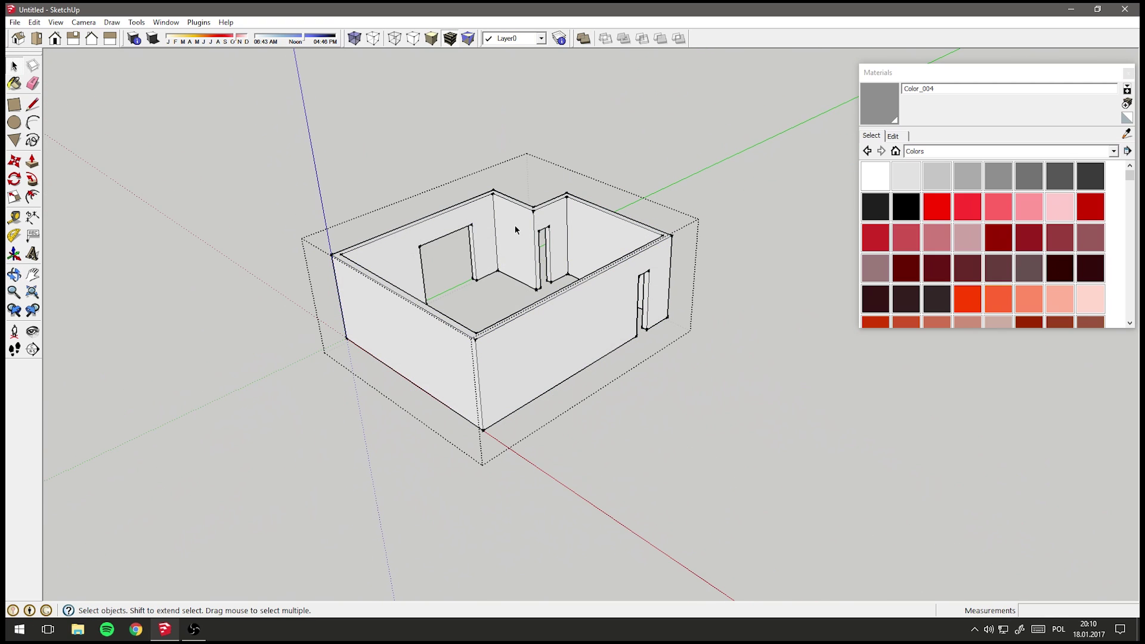
{"action": "mouse_move", "coordinate": [451, 322]}
{"action": "middle_mouse_down"}
{"action": "mouse_move", "coordinate": [631, 398]}
{"action": "mouse_move", "coordinate": [542, 349]}
{"action": "middle_mouse_up"}
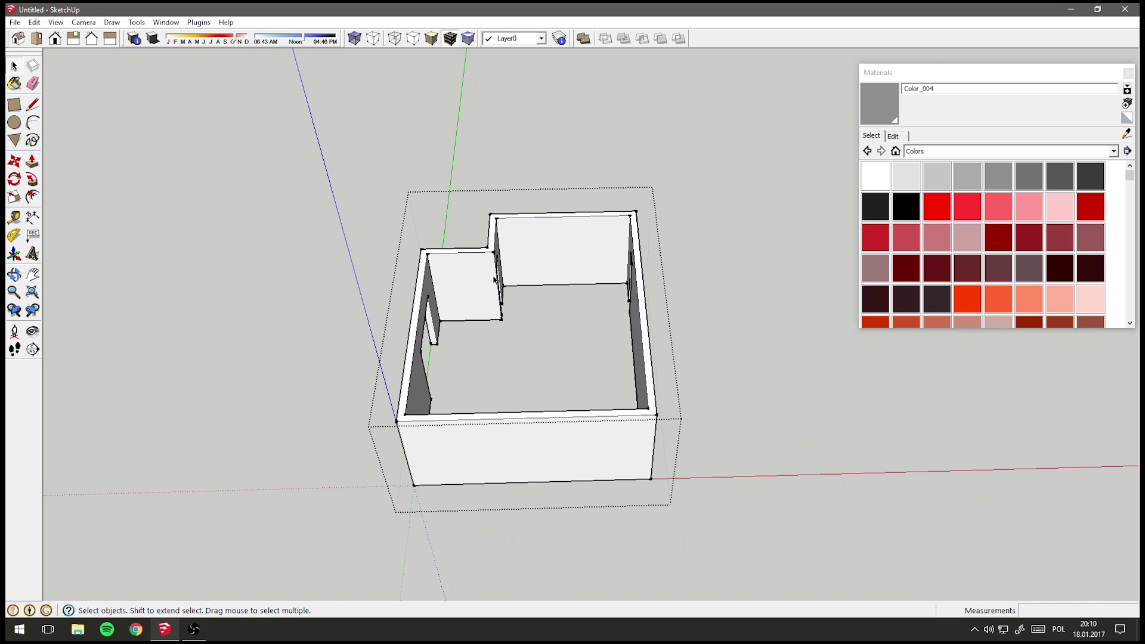
{"action": "mouse_move", "coordinate": [494, 281]}
{"action": "middle_mouse_down"}
{"action": "mouse_move", "coordinate": [391, 289]}
{"action": "mouse_move", "coordinate": [576, 272]}
{"action": "middle_mouse_up"}
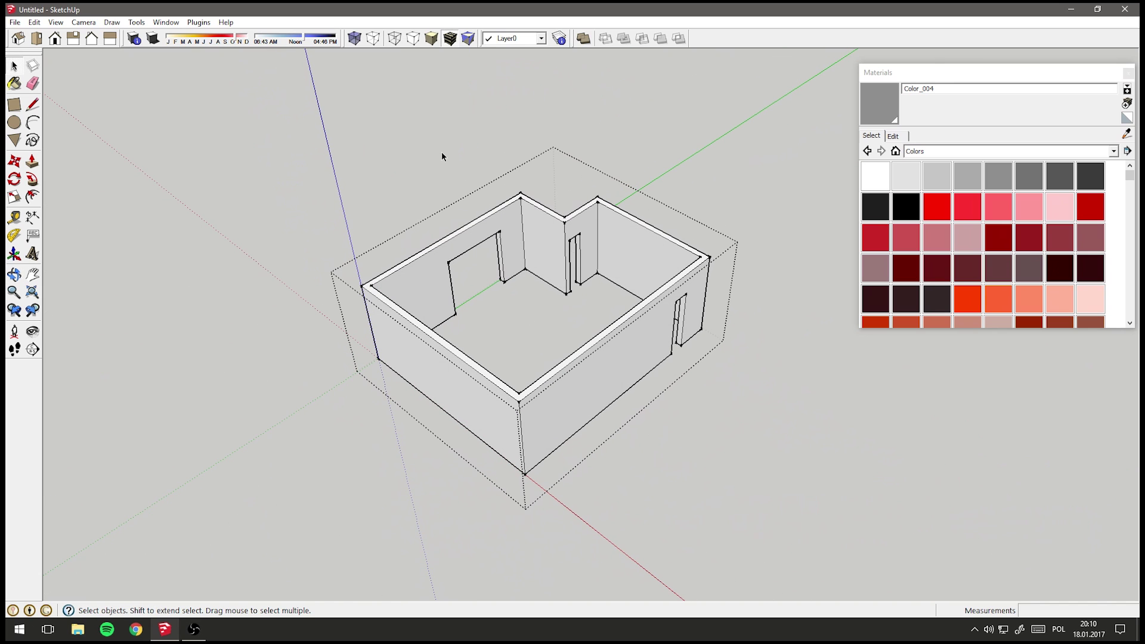
Exit the house component and open the window group for editing
{"action": "left_click", "coordinate": [245, 170]}
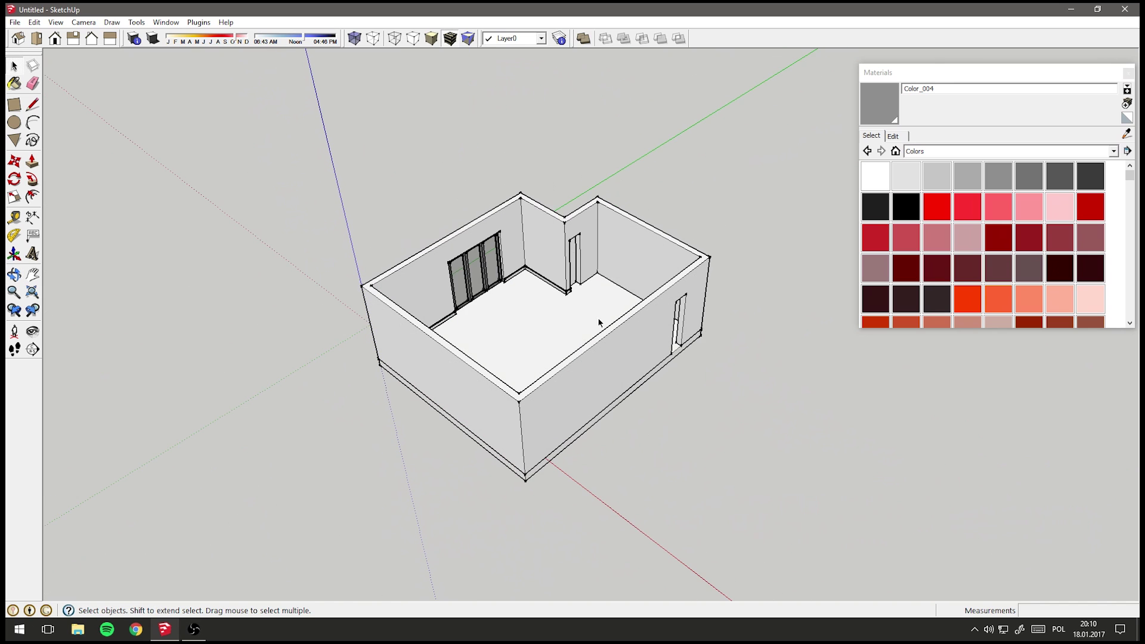
{"action": "middle_click_drag", "start_coordinate": [599, 322], "coordinate": [450, 355]}
{"action": "scroll", "coordinate": [507, 269], "scroll_direction": "up", "scroll_amount": 5}
{"action": "right_click", "coordinate": [503, 276]}
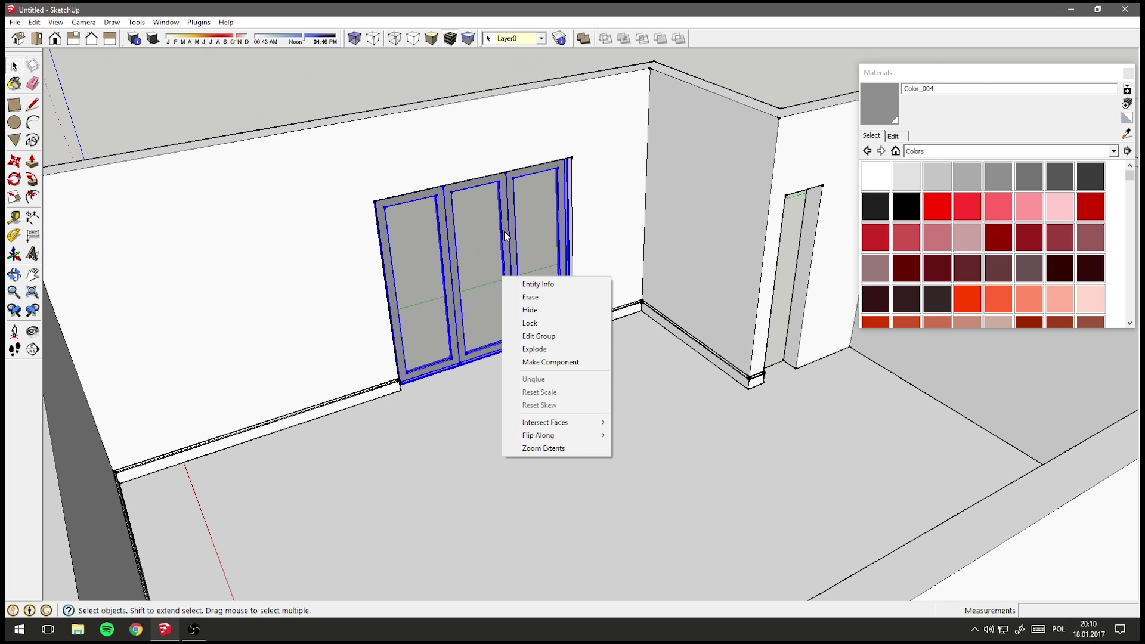
{"action": "left_click", "coordinate": [505, 232]}
{"action": "double_click", "coordinate": [504, 203]}
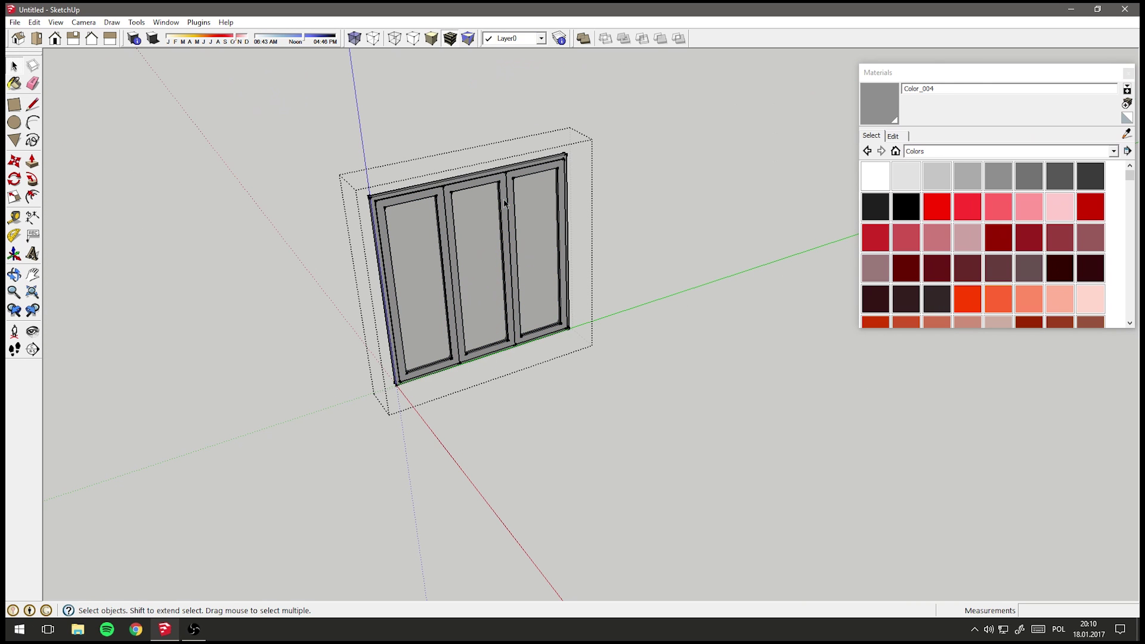
{"action": "mouse_move", "coordinate": [567, 322]}
{"action": "middle_mouse_down"}
{"action": "mouse_move", "coordinate": [634, 388]}
{"action": "mouse_move", "coordinate": [652, 215]}
{"action": "mouse_move", "coordinate": [619, 316]}
{"action": "middle_mouse_up"}
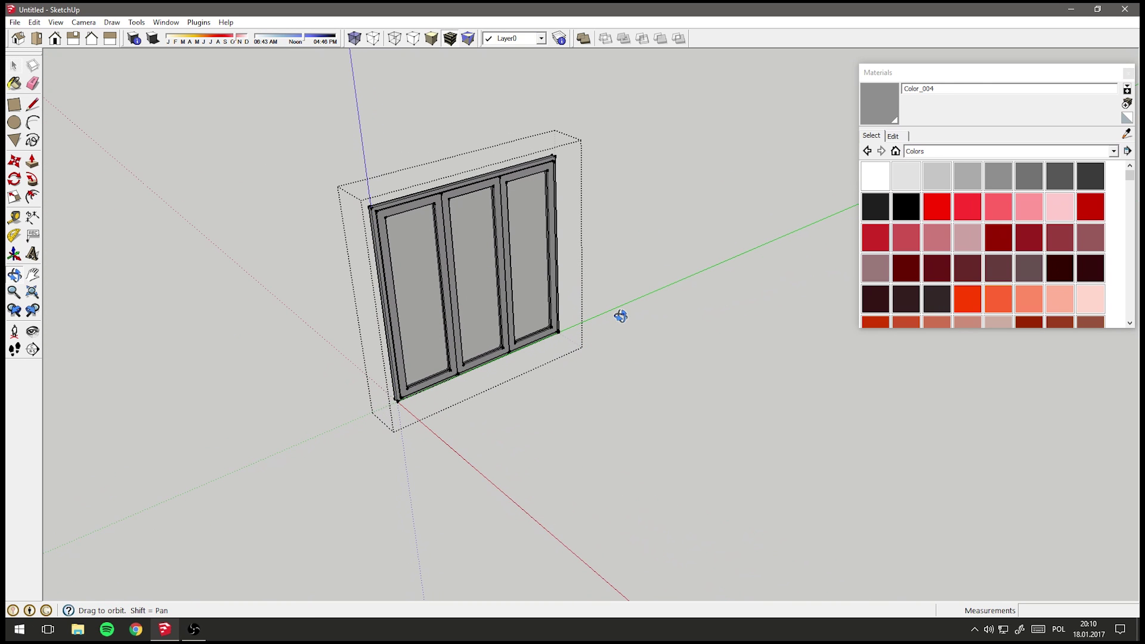
{"action": "scroll", "coordinate": [457, 295], "scroll_direction": "up", "scroll_amount": 3}
{"action": "scroll", "coordinate": [446, 276], "scroll_direction": "up", "scroll_amount": 1}
Open the left sash and turn on Hide Similar Components
{"action": "left_click", "coordinate": [446, 267]}
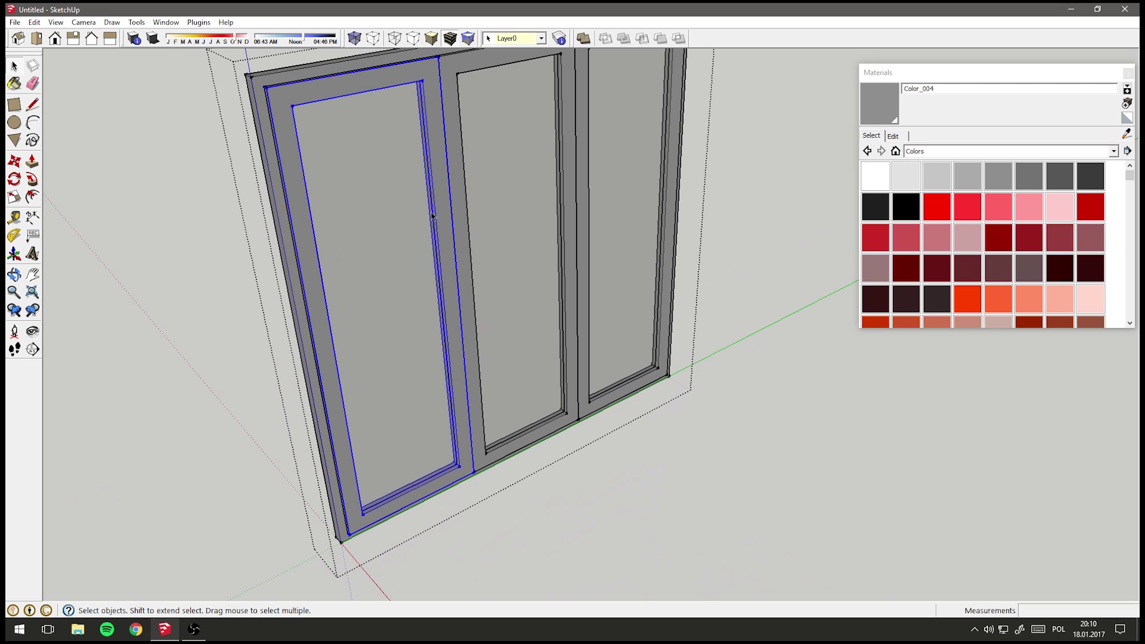
{"action": "double_click", "coordinate": [445, 208]}
{"action": "mouse_move", "coordinate": [477, 270]}
{"action": "middle_mouse_down"}
{"action": "mouse_move", "coordinate": [514, 346]}
{"action": "mouse_move", "coordinate": [412, 279]}
{"action": "middle_mouse_up"}
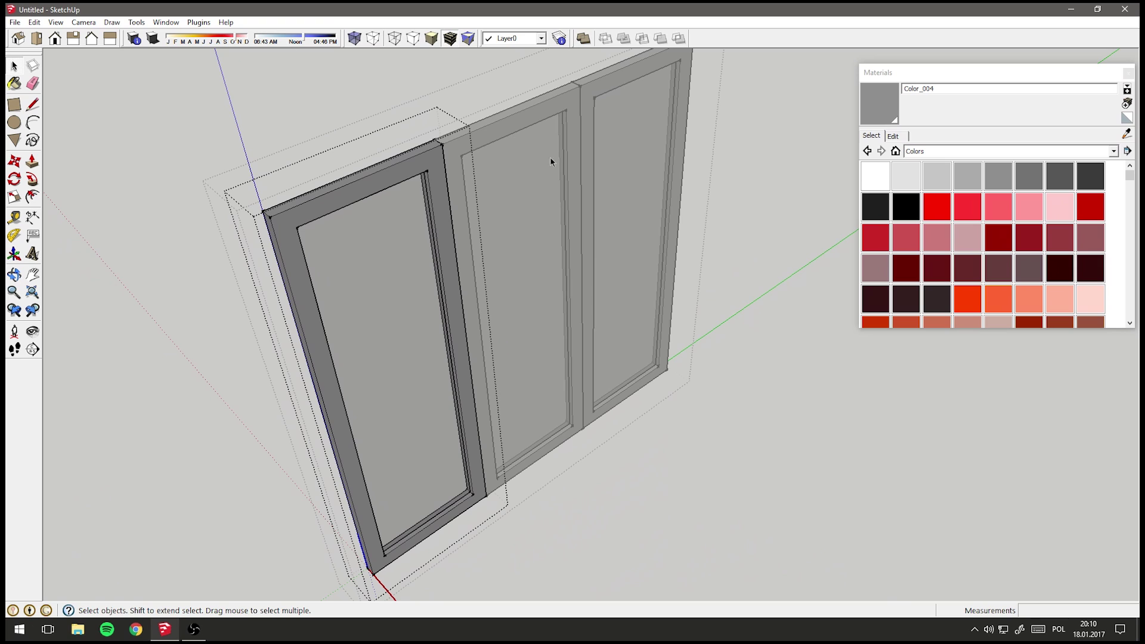
{"action": "left_click", "coordinate": [55, 22]}
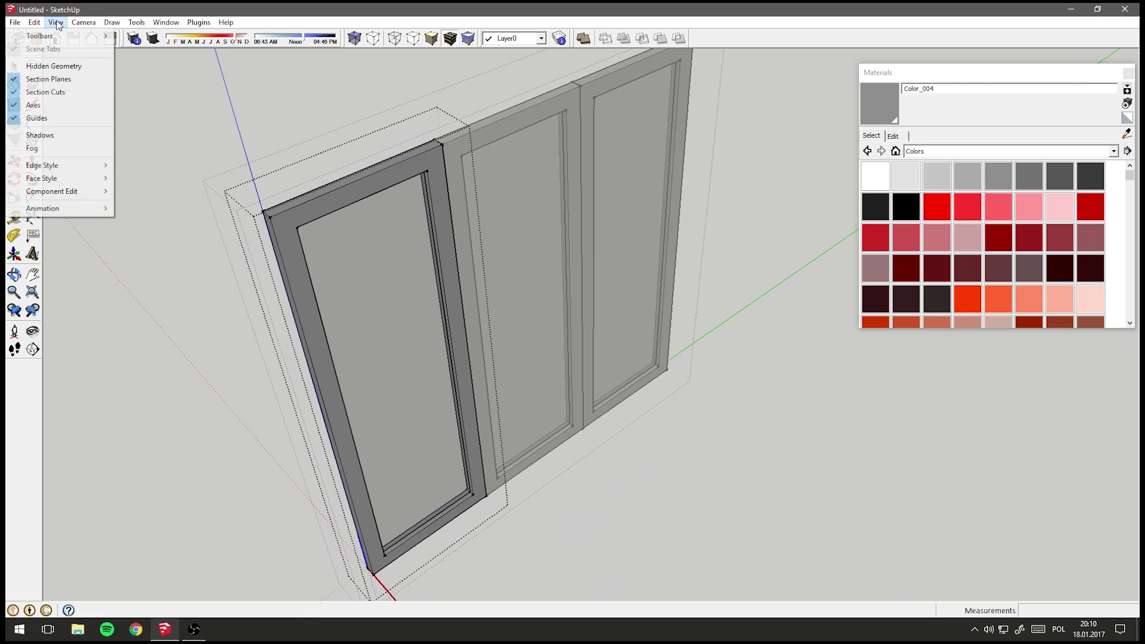
{"action": "mouse_move", "coordinate": [52, 191]}
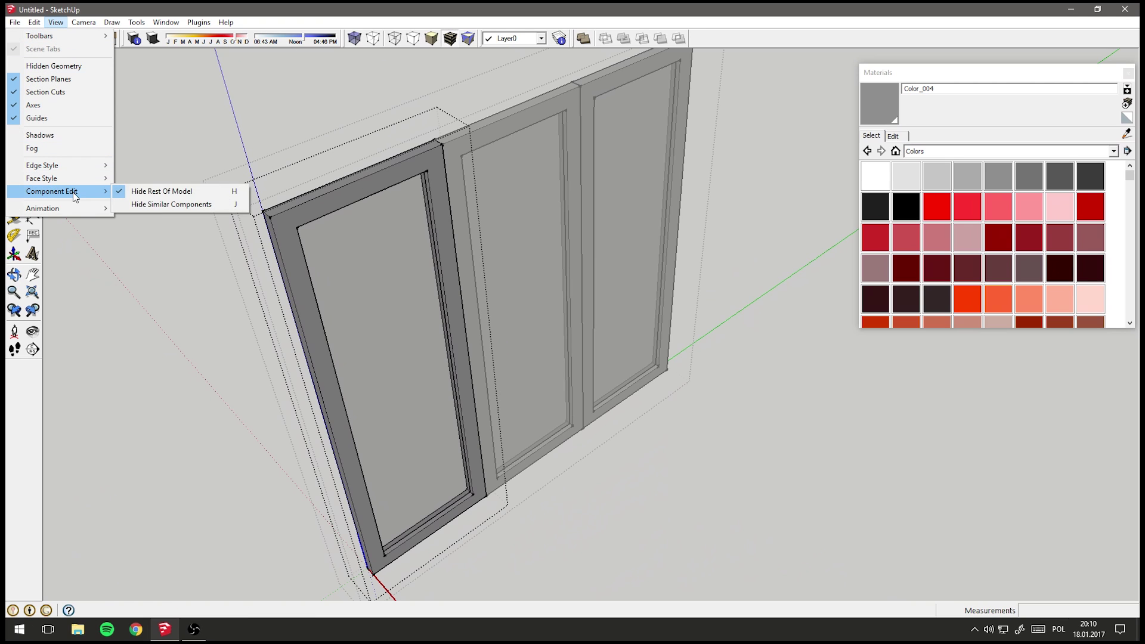
{"action": "left_click", "coordinate": [170, 205]}
Open the sash's inner glass panel to inspect its depth, then exit back to the room
{"action": "mouse_move", "coordinate": [425, 381]}
{"action": "middle_mouse_down"}
{"action": "mouse_move", "coordinate": [427, 306]}
{"action": "mouse_move", "coordinate": [427, 345]}
{"action": "mouse_move", "coordinate": [403, 269]}
{"action": "middle_mouse_up"}
{"action": "double_click", "coordinate": [402, 269]}
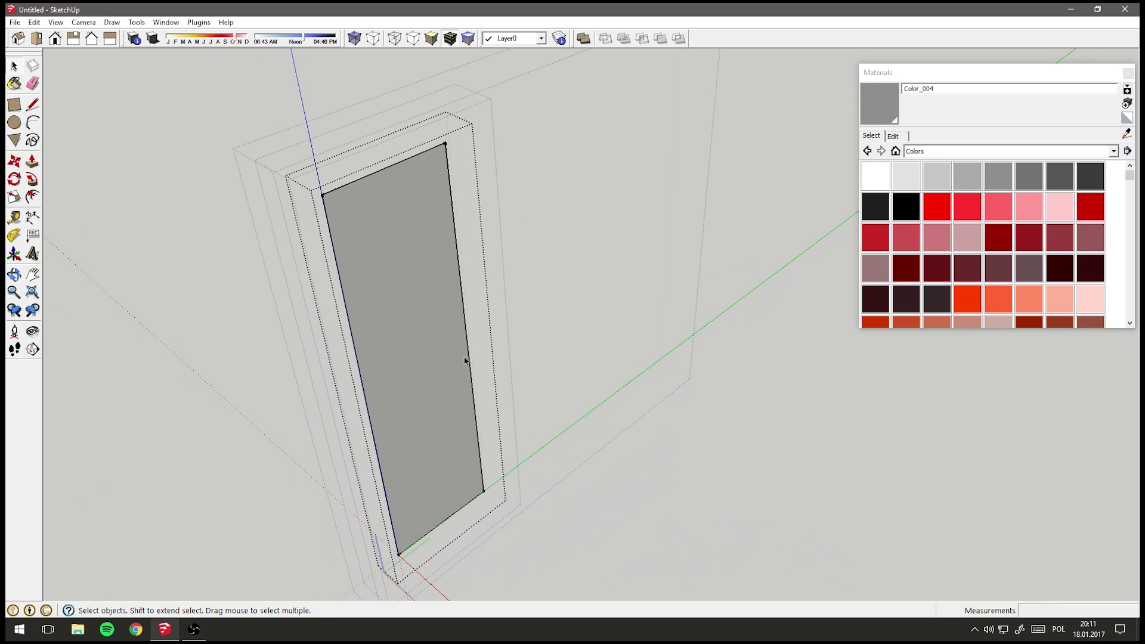
{"action": "scroll", "coordinate": [506, 382], "scroll_direction": "down", "scroll_amount": 3}
{"action": "scroll", "coordinate": [475, 358], "scroll_direction": "down", "scroll_amount": 2}
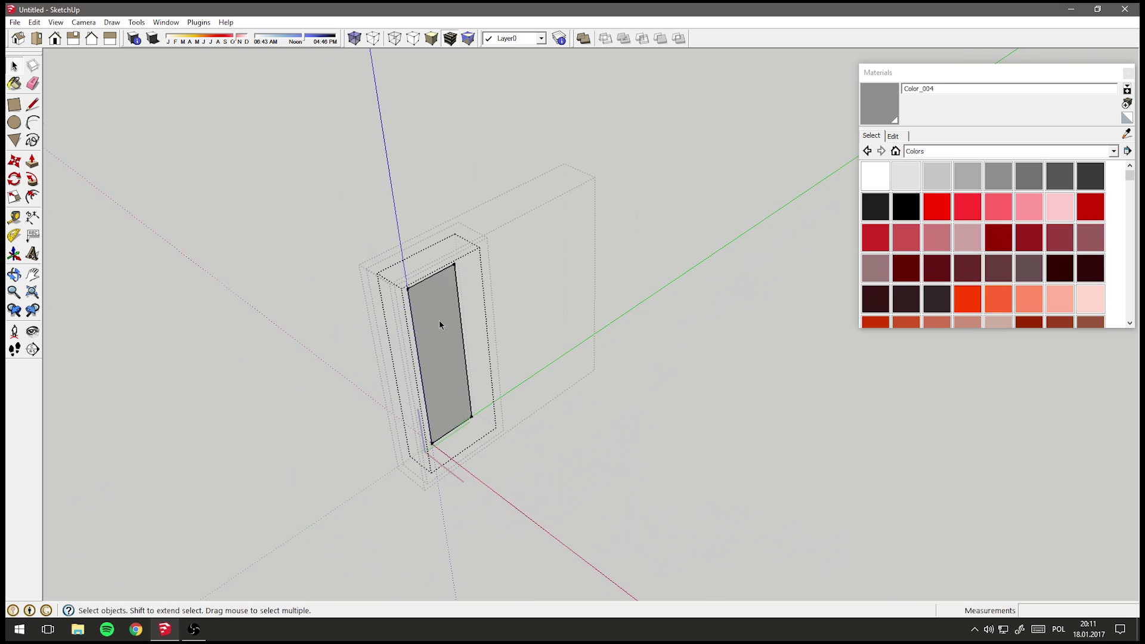
{"action": "scroll", "coordinate": [441, 324], "scroll_direction": "down", "scroll_amount": 2}
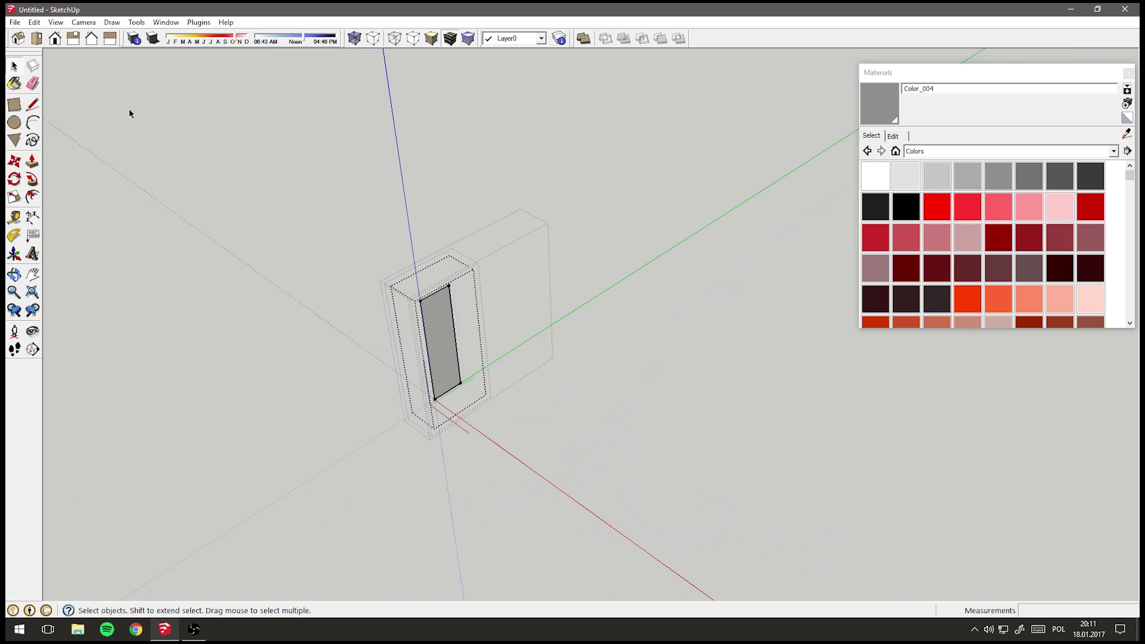
{"action": "middle_click_drag", "start_coordinate": [82, 70], "coordinate": [84, 77]}
{"action": "left_click", "coordinate": [84, 76]}
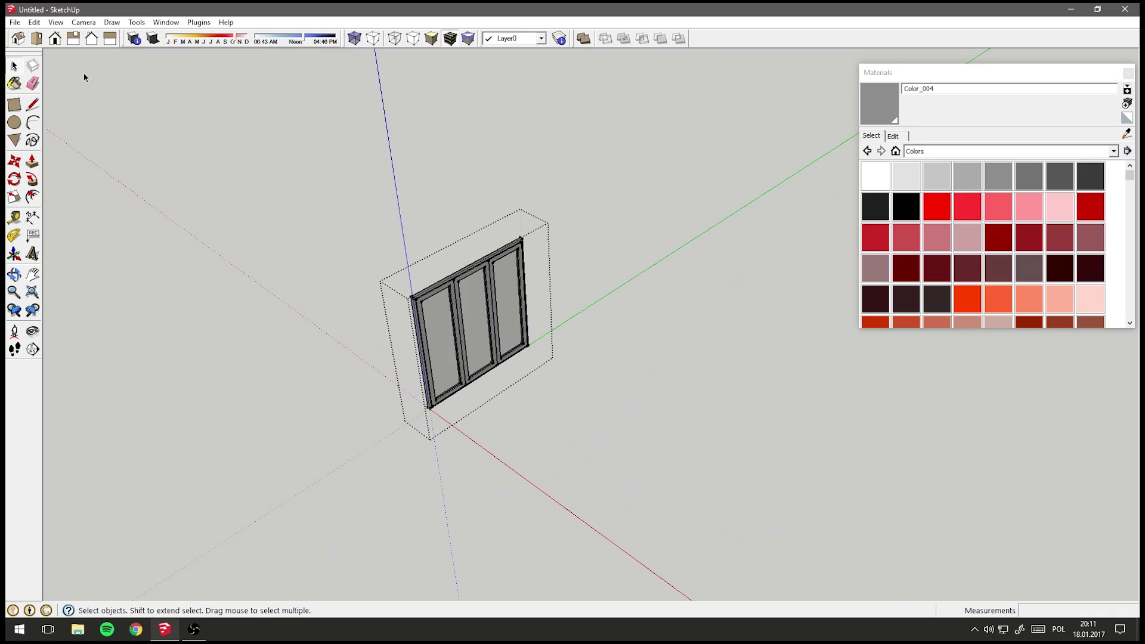
{"action": "mouse_move", "coordinate": [468, 332]}
{"action": "middle_mouse_down"}
{"action": "mouse_move", "coordinate": [652, 302]}
{"action": "mouse_move", "coordinate": [639, 365]}
{"action": "mouse_move", "coordinate": [453, 311]}
{"action": "mouse_move", "coordinate": [493, 235]}
{"action": "mouse_move", "coordinate": [572, 396]}
{"action": "mouse_move", "coordinate": [532, 332]}
{"action": "mouse_move", "coordinate": [596, 243]}
{"action": "middle_mouse_up"}
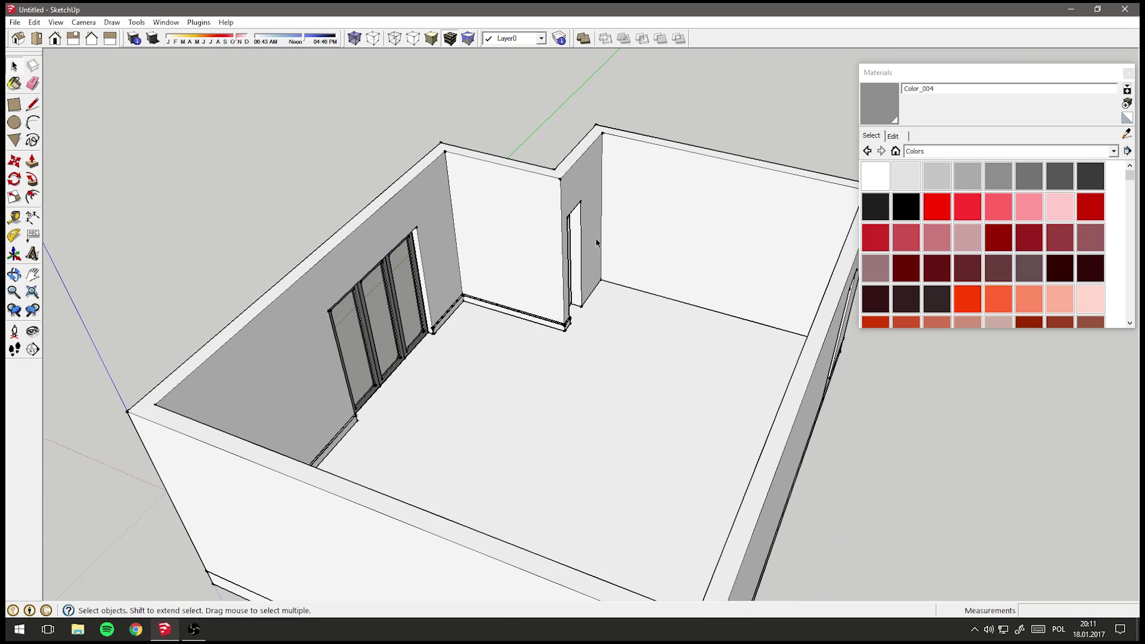
Turn off Component Edit's Hide Rest Of Model and Hide Similar Components, then orbit the room
{"action": "left_click", "coordinate": [56, 22]}
{"action": "mouse_move", "coordinate": [52, 191]}
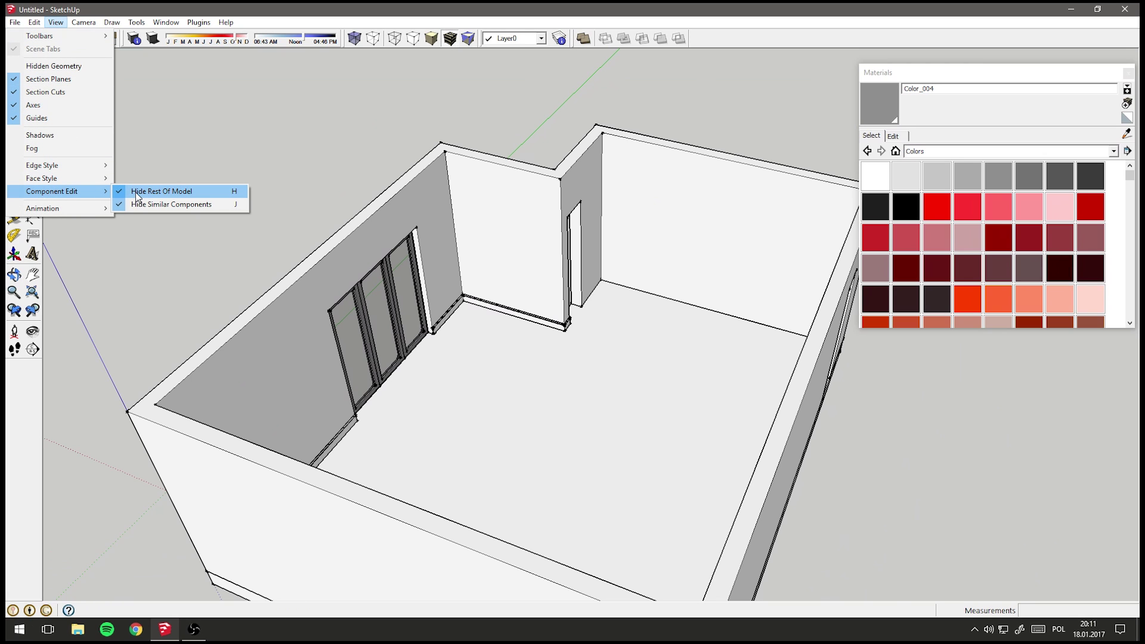
{"action": "left_click", "coordinate": [153, 197]}
{"action": "left_click", "coordinate": [56, 22]}
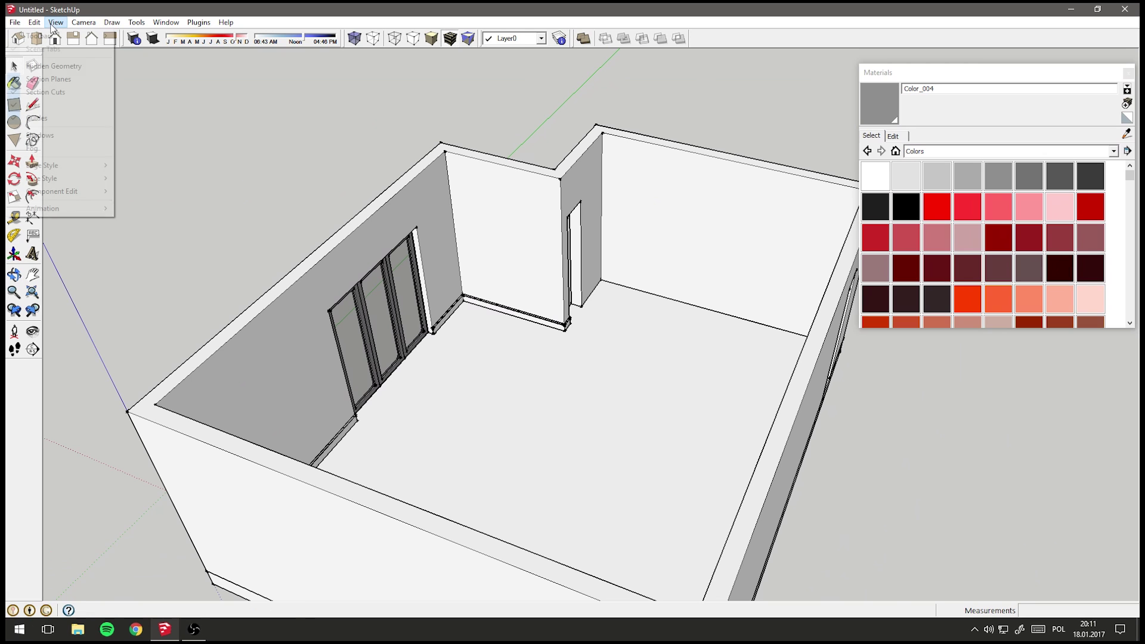
{"action": "left_click", "coordinate": [172, 202]}
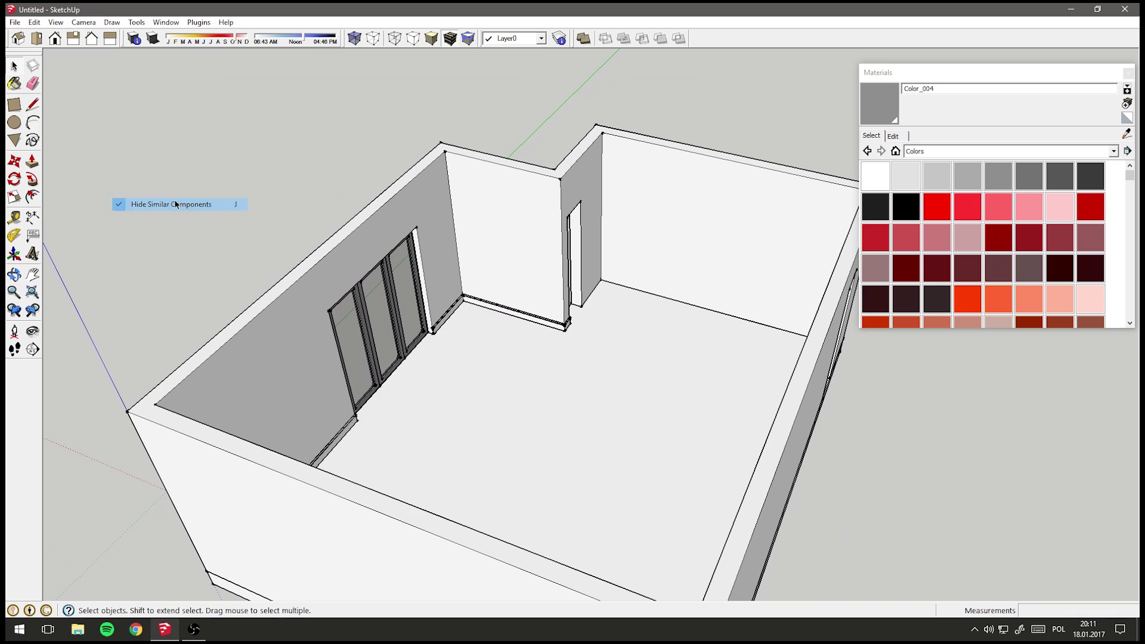
{"action": "mouse_move", "coordinate": [174, 199]}
{"action": "middle_mouse_down"}
{"action": "mouse_move", "coordinate": [394, 362]}
{"action": "mouse_move", "coordinate": [242, 233]}
{"action": "mouse_move", "coordinate": [330, 236]}
{"action": "middle_mouse_up"}
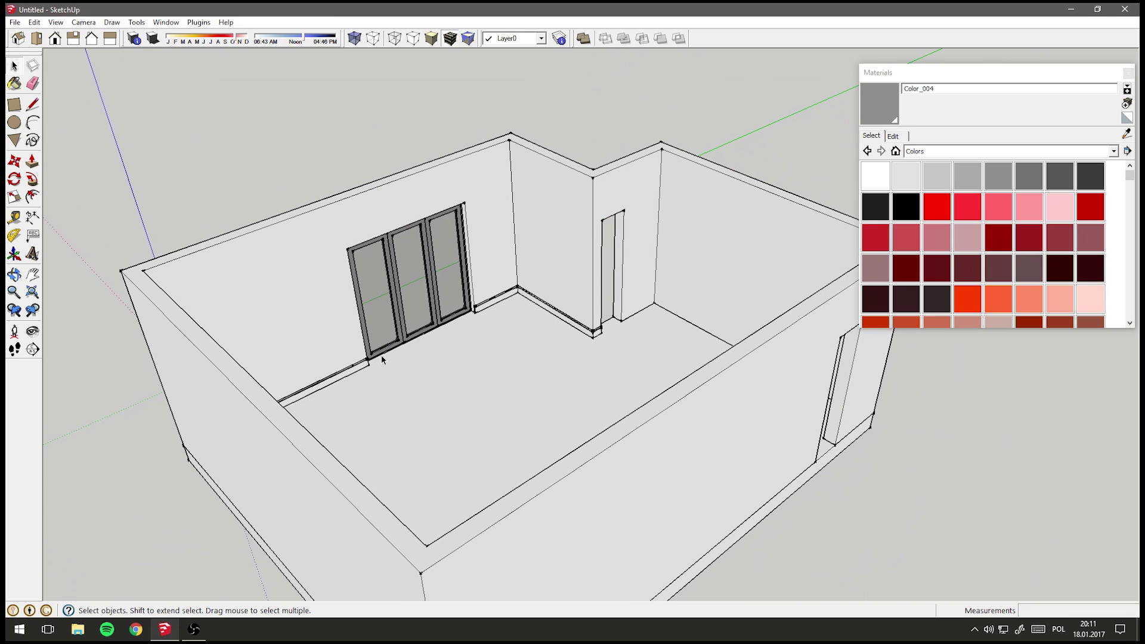
{"action": "mouse_move", "coordinate": [460, 341]}
{"action": "middle_mouse_down"}
{"action": "mouse_move", "coordinate": [340, 217]}
{"action": "mouse_move", "coordinate": [405, 322]}
{"action": "middle_mouse_up"}
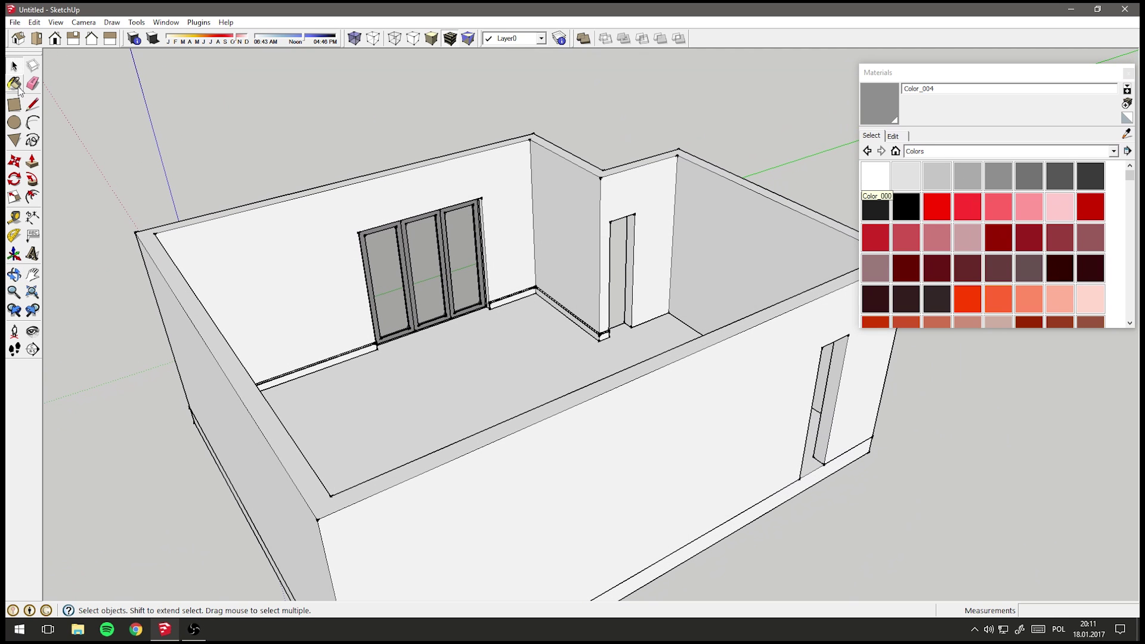
Paint the baseboard with the dark grey Color_005 material using the Paint Bucket
{"action": "left_click", "coordinate": [14, 83]}
{"action": "left_click", "coordinate": [1029, 176]}
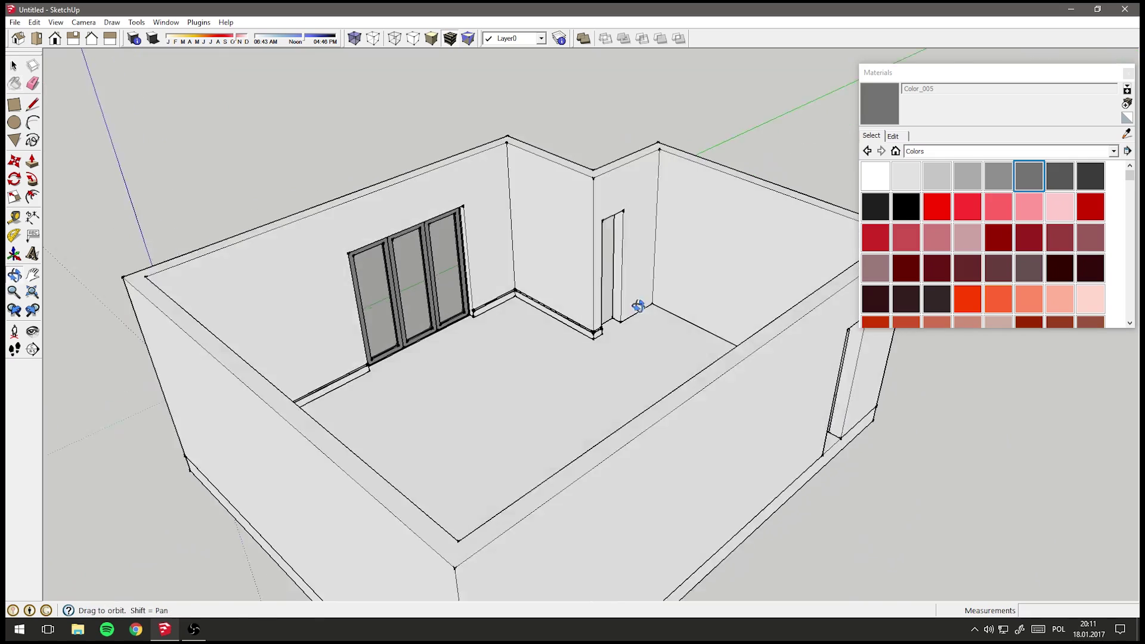
{"action": "scroll", "coordinate": [638, 312], "scroll_direction": "up", "scroll_amount": 3}
{"action": "scroll", "coordinate": [523, 294], "scroll_direction": "up", "scroll_amount": 2}
{"action": "left_click", "coordinate": [494, 298]}
{"action": "mouse_move", "coordinate": [545, 296]}
{"action": "middle_mouse_down"}
{"action": "mouse_move", "coordinate": [428, 312]}
{"action": "mouse_move", "coordinate": [596, 309]}
{"action": "middle_mouse_up"}
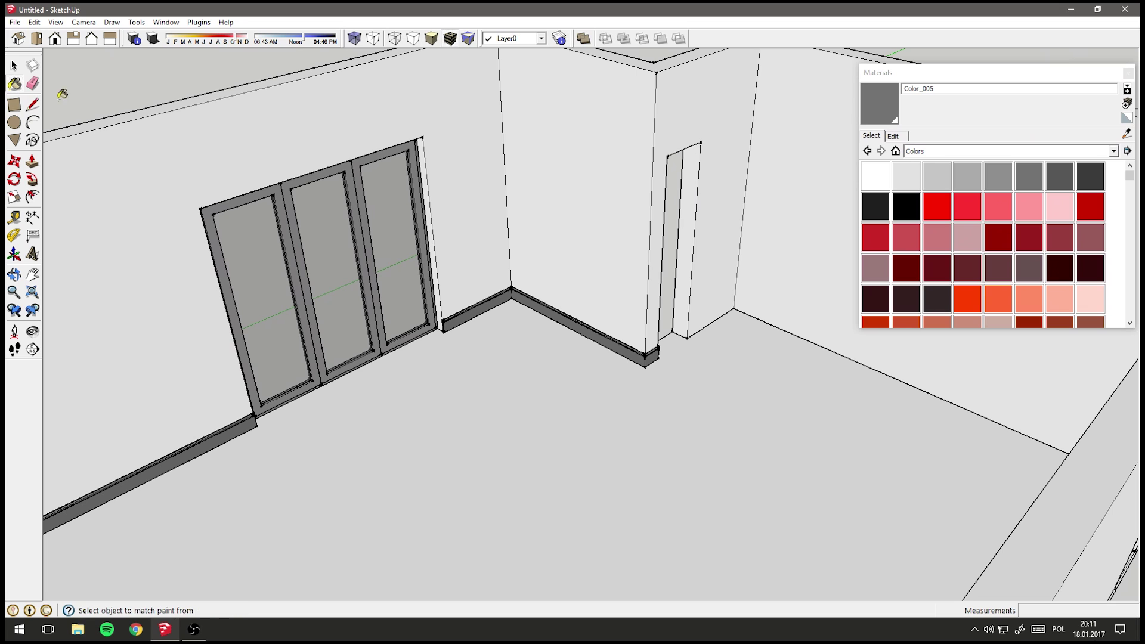
{"action": "mouse_move", "coordinate": [384, 358]}
{"action": "middle_mouse_down"}
{"action": "mouse_move", "coordinate": [449, 354]}
{"action": "mouse_move", "coordinate": [435, 332]}
{"action": "middle_mouse_up"}
{"action": "scroll", "coordinate": [435, 363], "scroll_direction": "up", "scroll_amount": 2}
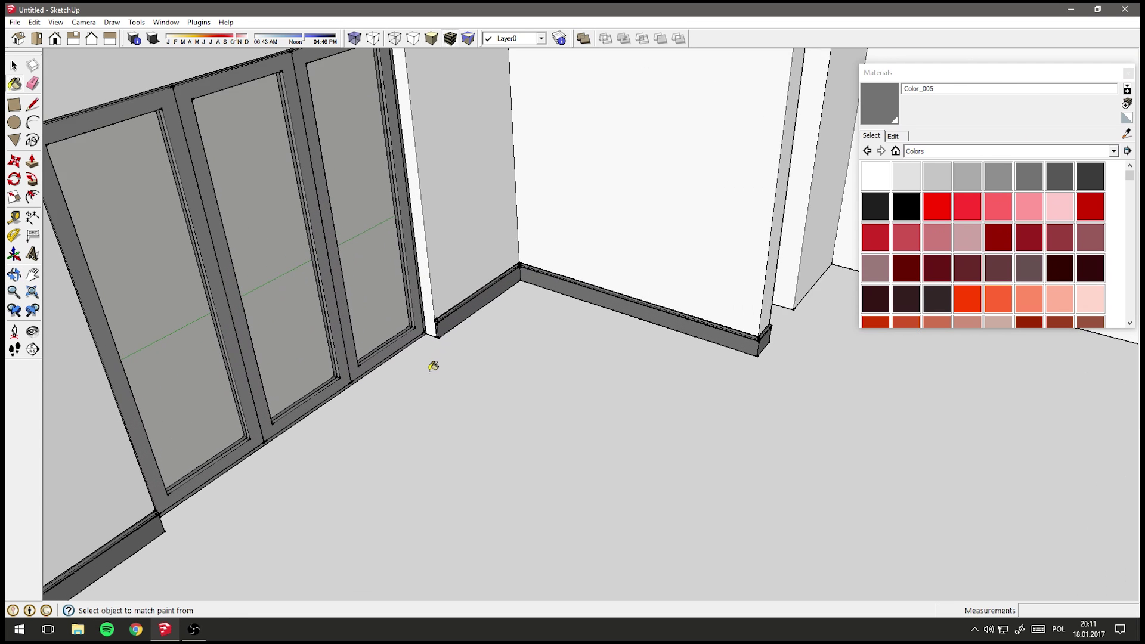
{"action": "scroll", "coordinate": [435, 364], "scroll_direction": "up", "scroll_amount": 2}
{"action": "scroll", "coordinate": [435, 363], "scroll_direction": "up", "scroll_amount": 2}
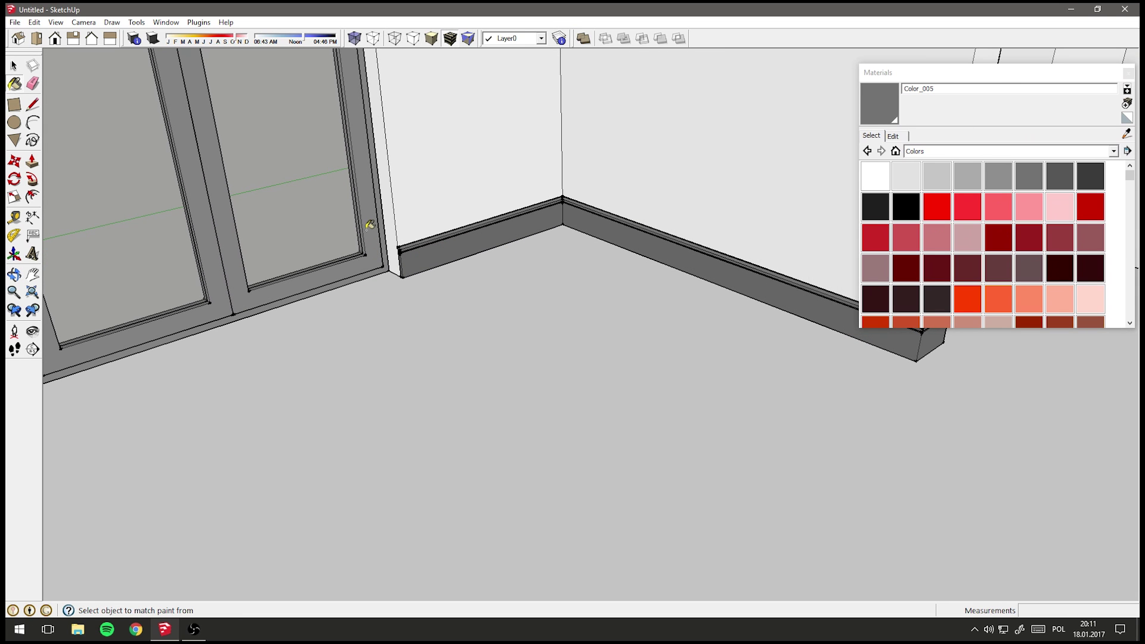
{"action": "middle_click_drag", "start_coordinate": [356, 274], "coordinate": [422, 260]}
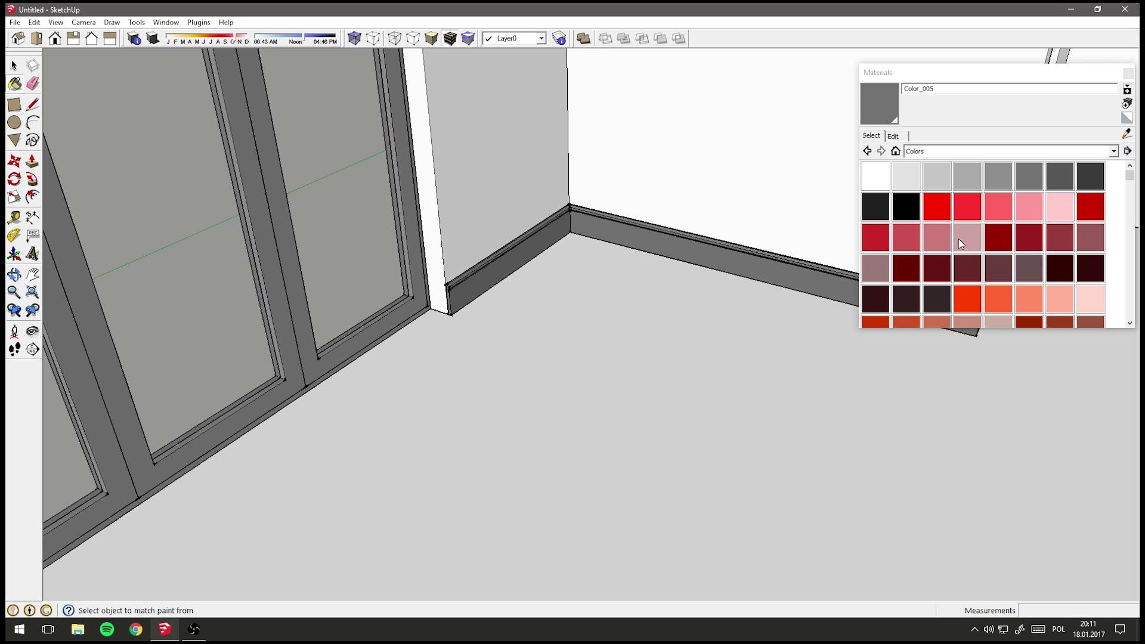
Try red Color_A01, then sample grey Color_004 from the window frame and repaint the baseboard
{"action": "left_click", "coordinate": [937, 206]}
{"action": "left_click", "coordinate": [564, 230]}
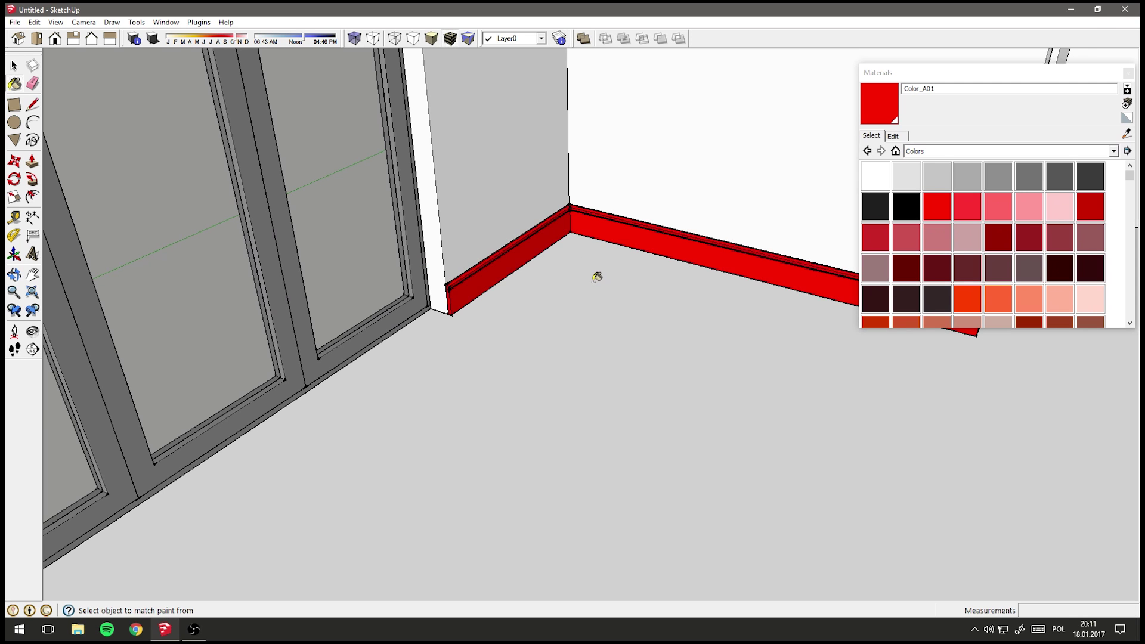
{"action": "mouse_move", "coordinate": [595, 273]}
{"action": "middle_mouse_down"}
{"action": "mouse_move", "coordinate": [511, 288]}
{"action": "mouse_move", "coordinate": [544, 297]}
{"action": "middle_mouse_up"}
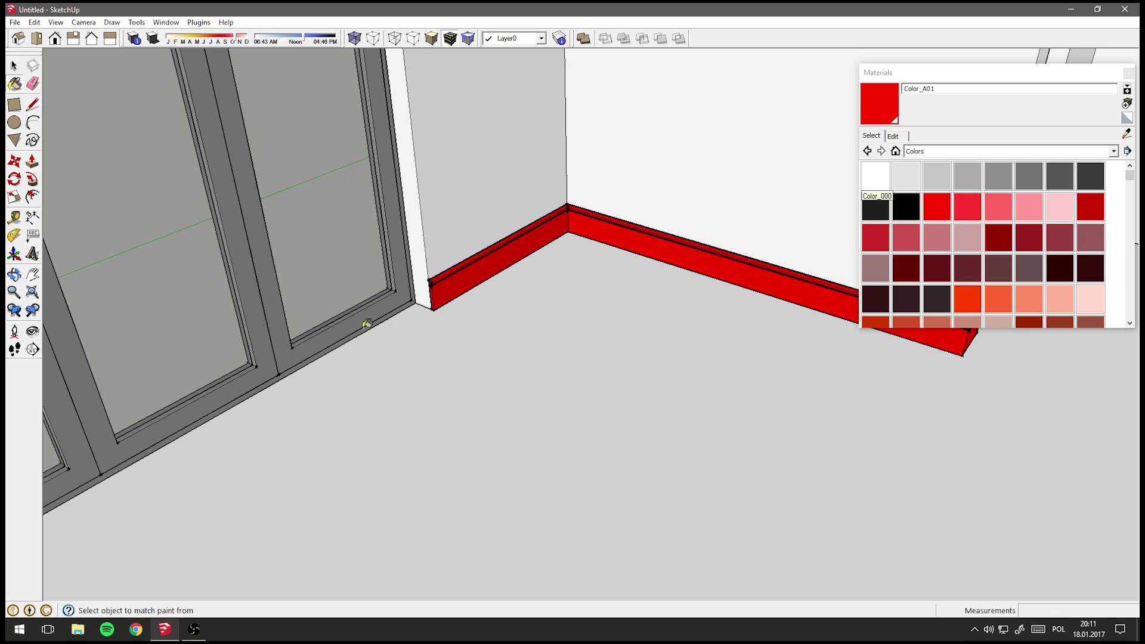
{"action": "left_click", "coordinate": [403, 293]}
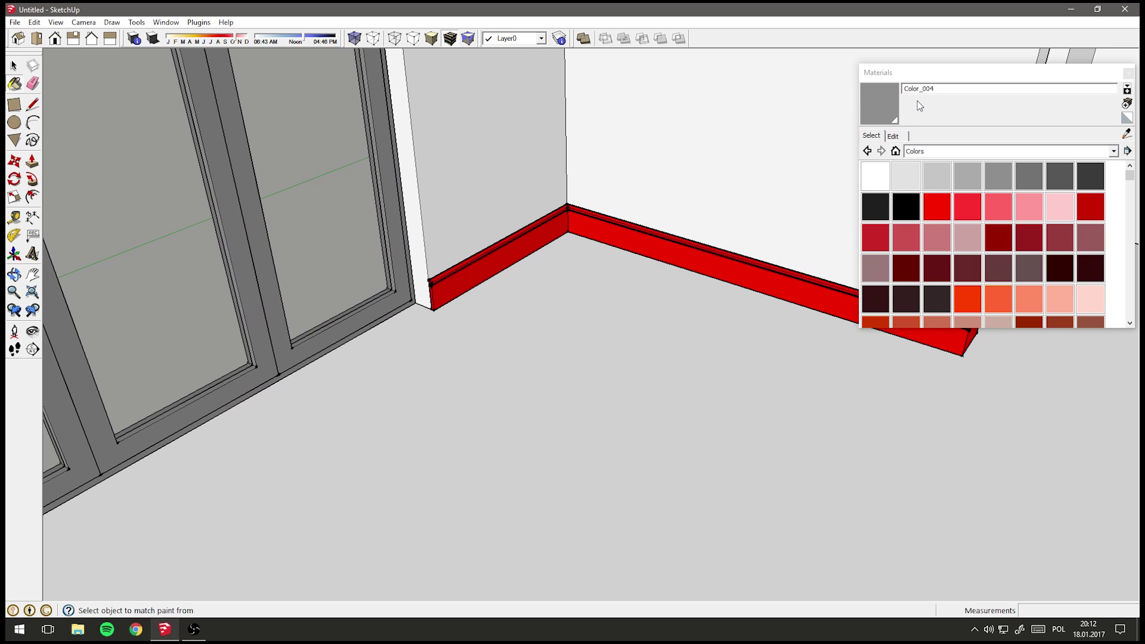
{"action": "left_click", "coordinate": [477, 269]}
{"action": "mouse_move", "coordinate": [476, 267]}
{"action": "middle_mouse_down"}
{"action": "mouse_move", "coordinate": [540, 256]}
{"action": "mouse_move", "coordinate": [574, 276]}
{"action": "mouse_move", "coordinate": [583, 309]}
{"action": "mouse_move", "coordinate": [136, 322]}
{"action": "mouse_move", "coordinate": [513, 338]}
{"action": "mouse_move", "coordinate": [570, 317]}
{"action": "mouse_move", "coordinate": [512, 356]}
{"action": "mouse_move", "coordinate": [455, 284]}
{"action": "middle_mouse_up"}
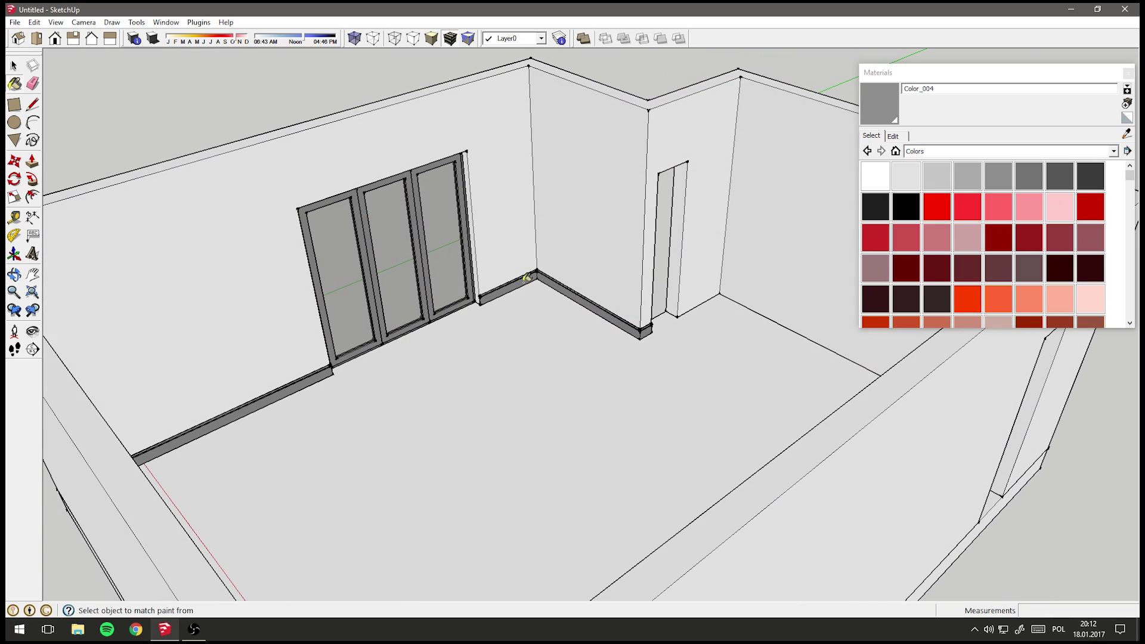
{"action": "middle_click_drag", "start_coordinate": [527, 278], "coordinate": [363, 304]}
{"action": "mouse_move", "coordinate": [378, 238]}
{"action": "middle_mouse_down"}
{"action": "mouse_move", "coordinate": [392, 320]}
{"action": "mouse_move", "coordinate": [535, 279]}
{"action": "mouse_move", "coordinate": [601, 237]}
{"action": "middle_mouse_up"}
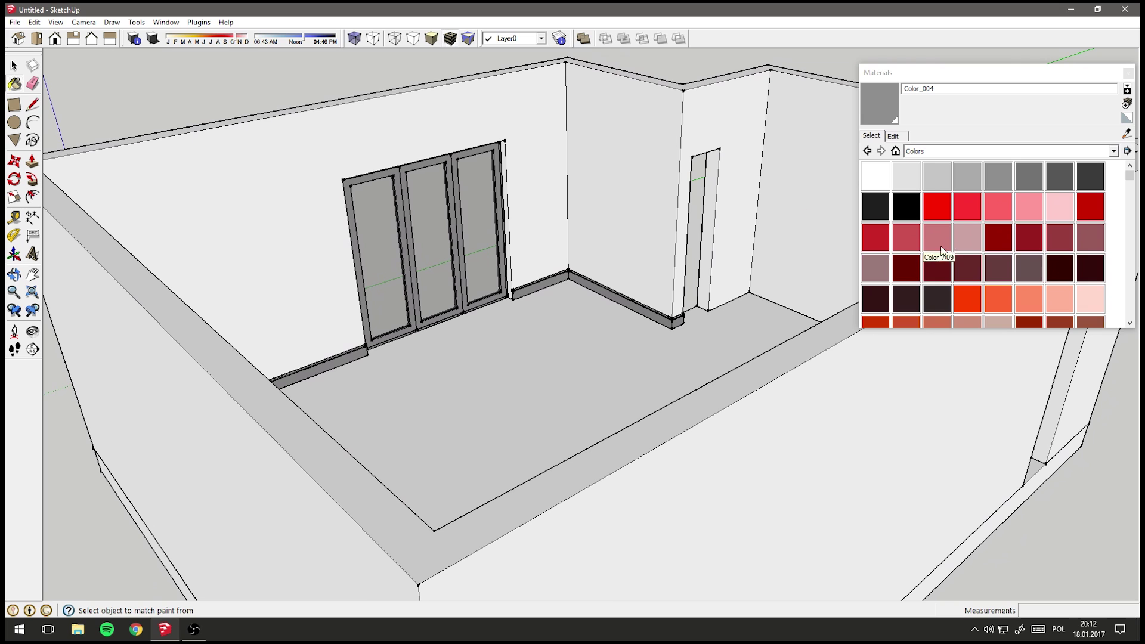
Paint the room's floor with dark grey Color_005, then return to Select and orbit the room
{"action": "left_click", "coordinate": [1024, 257]}
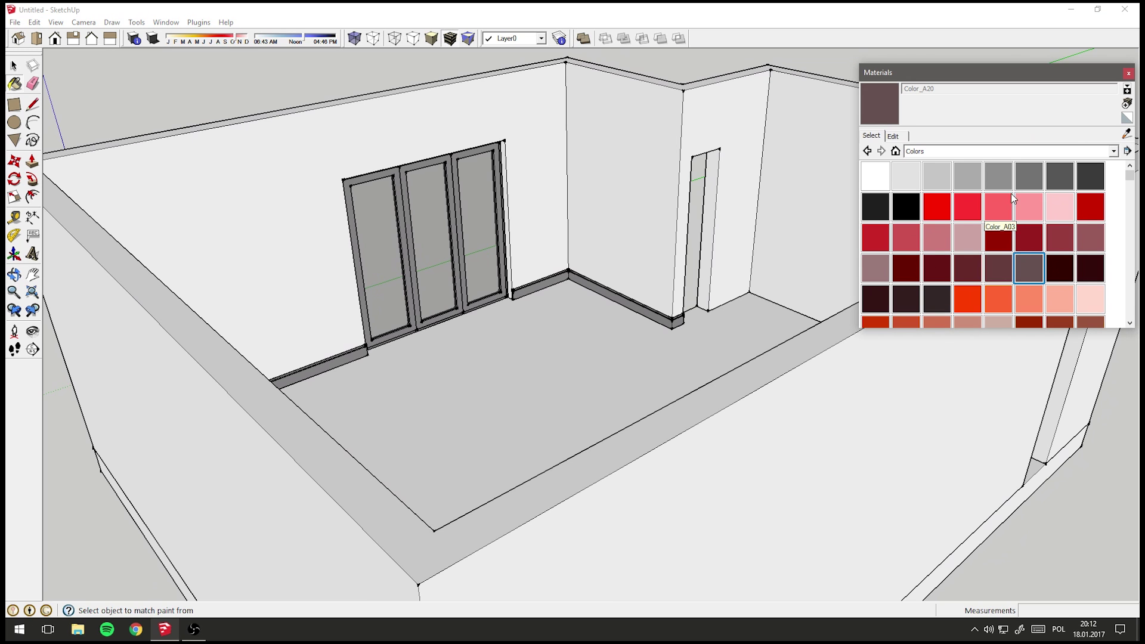
{"action": "left_click", "coordinate": [1032, 176]}
{"action": "left_click", "coordinate": [639, 322]}
{"action": "middle_click_drag", "start_coordinate": [638, 322], "coordinate": [573, 335]}
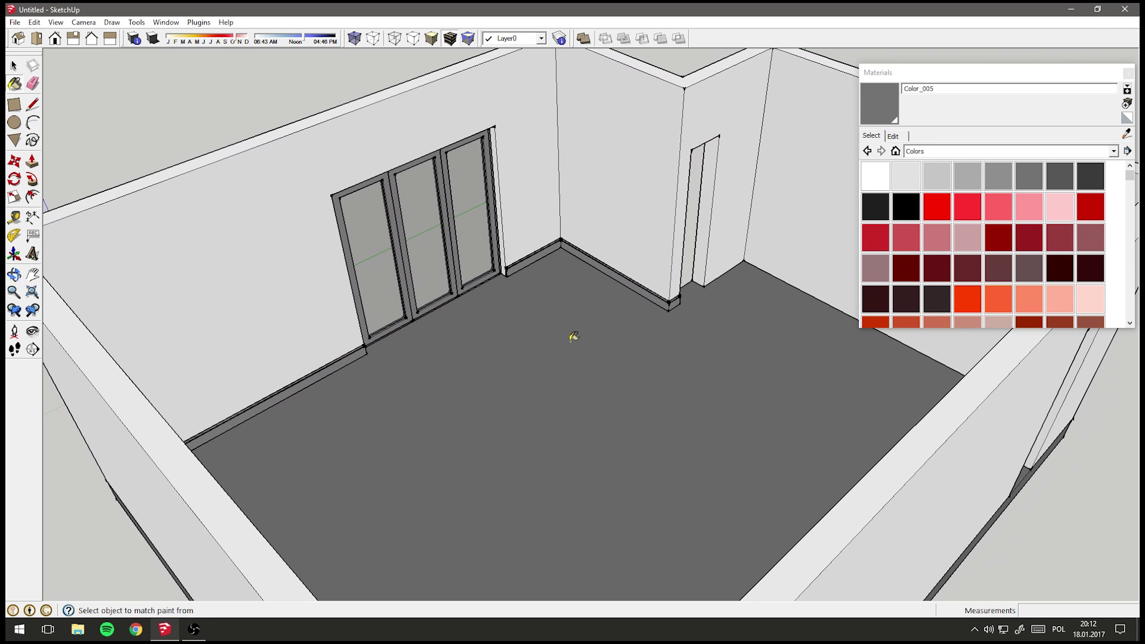
{"action": "left_click", "coordinate": [15, 65]}
{"action": "scroll", "coordinate": [313, 141], "scroll_direction": "down", "scroll_amount": 2}
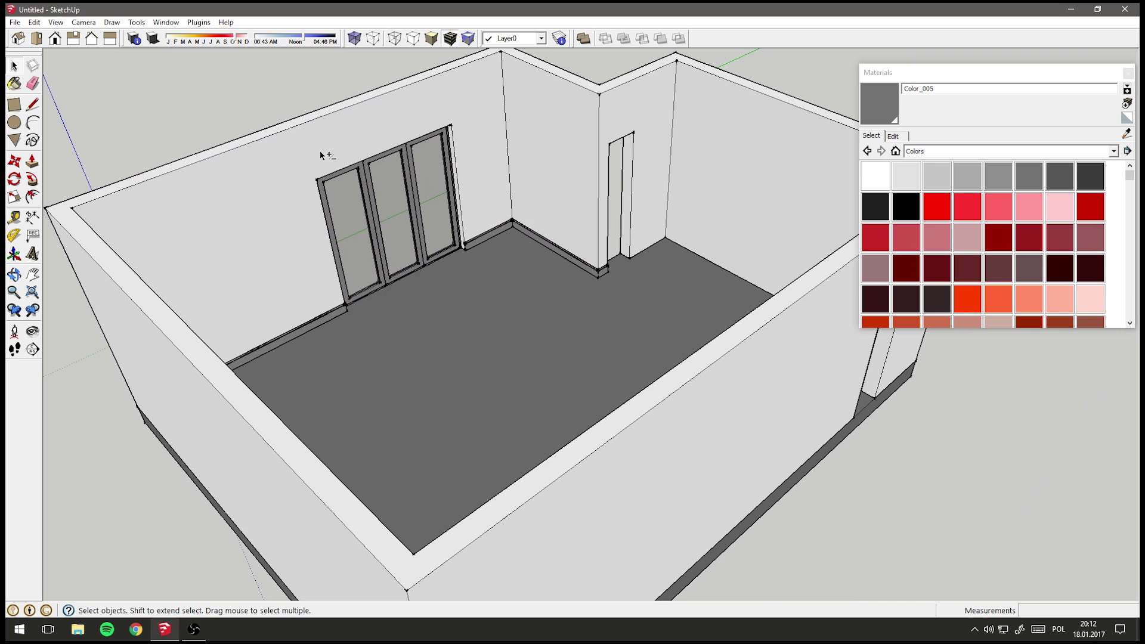
{"action": "mouse_move", "coordinate": [321, 156]}
{"action": "middle_mouse_down"}
{"action": "mouse_move", "coordinate": [593, 243]}
{"action": "mouse_move", "coordinate": [603, 236]}
{"action": "middle_mouse_up"}
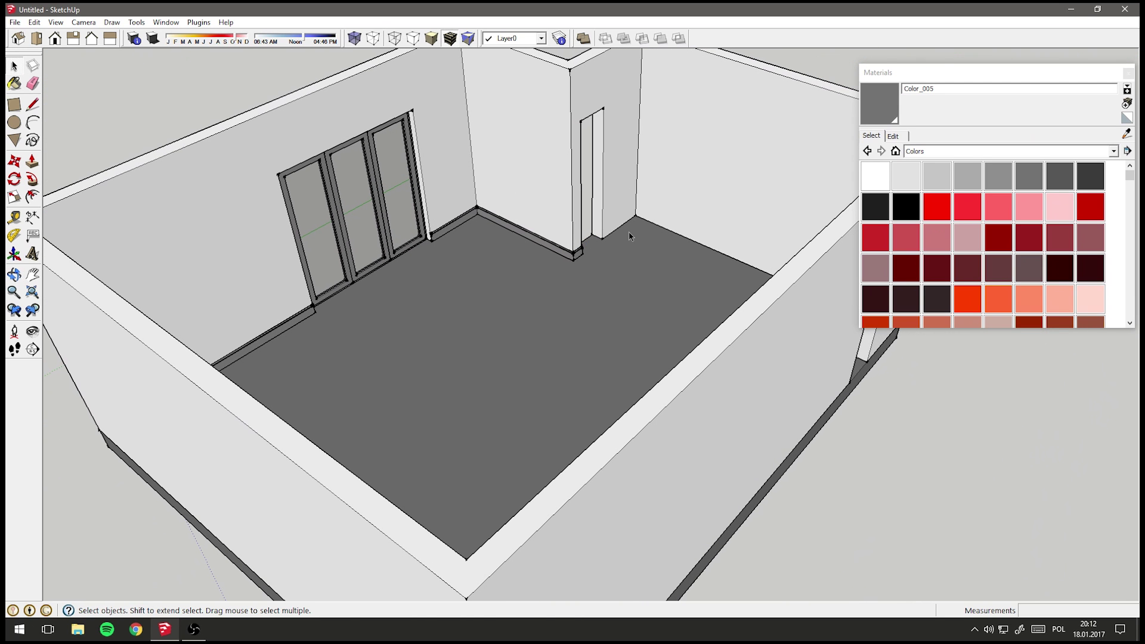